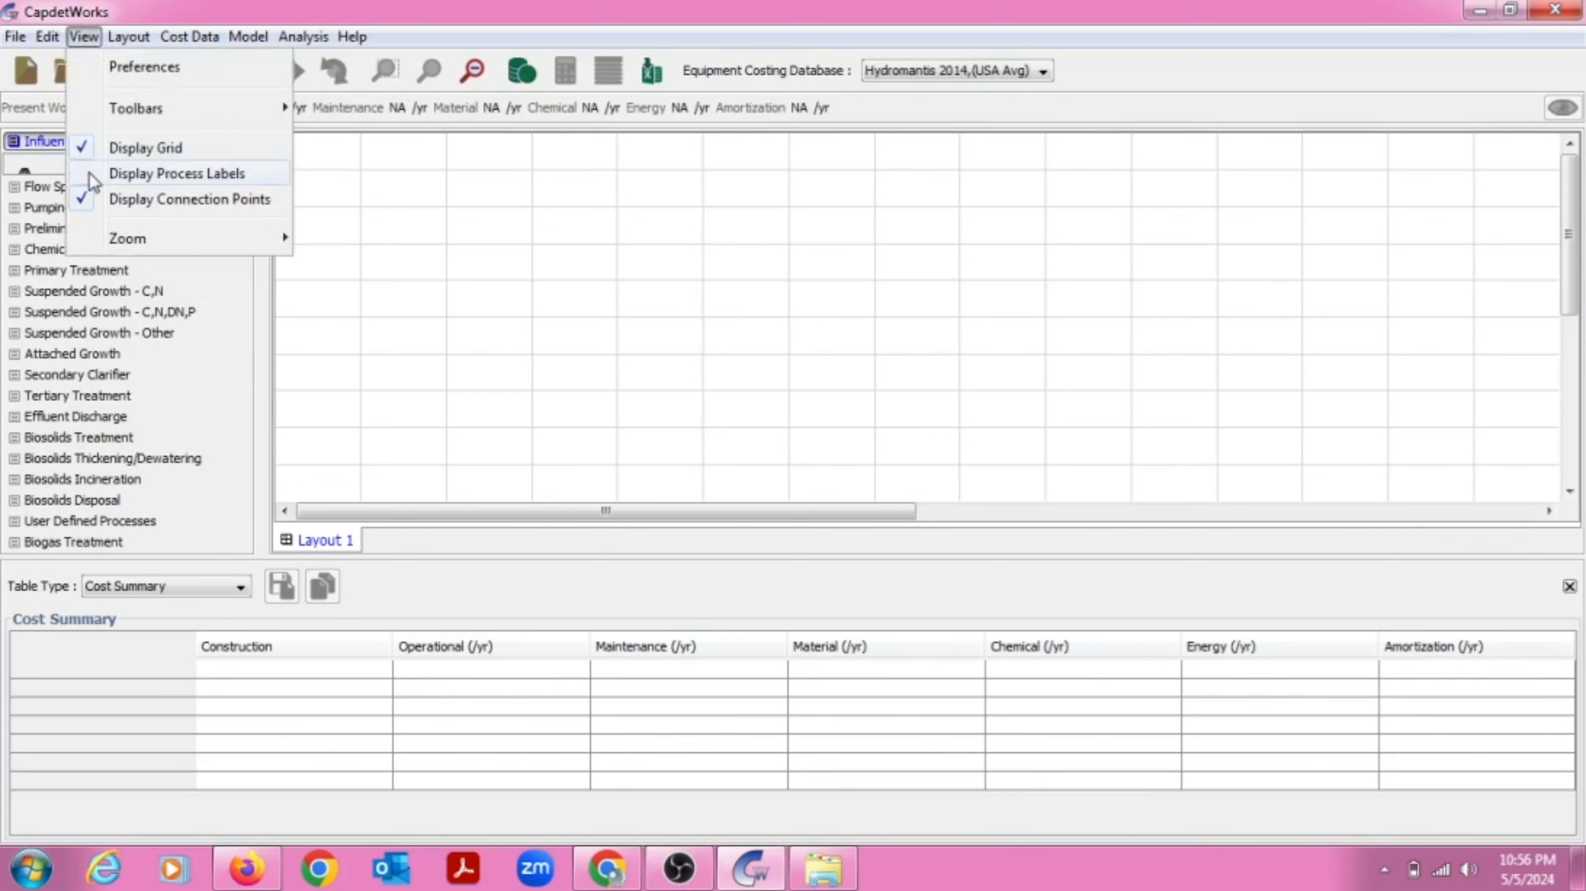
Turn on the display of process labels for the layout
click(89, 170)
Try the 30 x 20 grid zoom on the layout, and set it back to 15 x 10
click(84, 36)
mouse_move(123, 243)
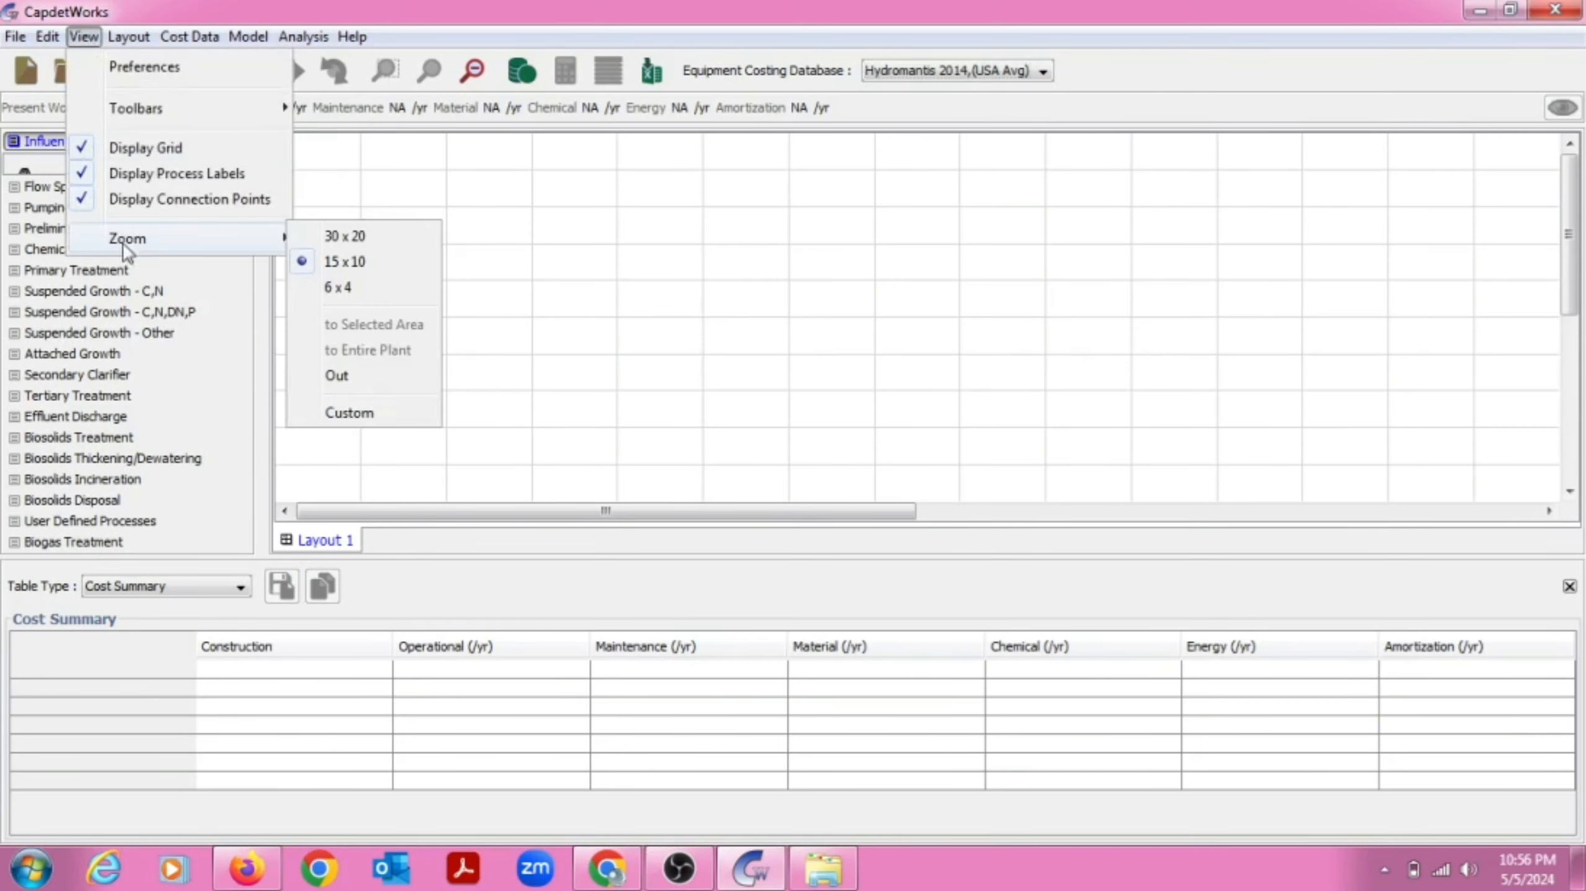
click(342, 237)
click(83, 36)
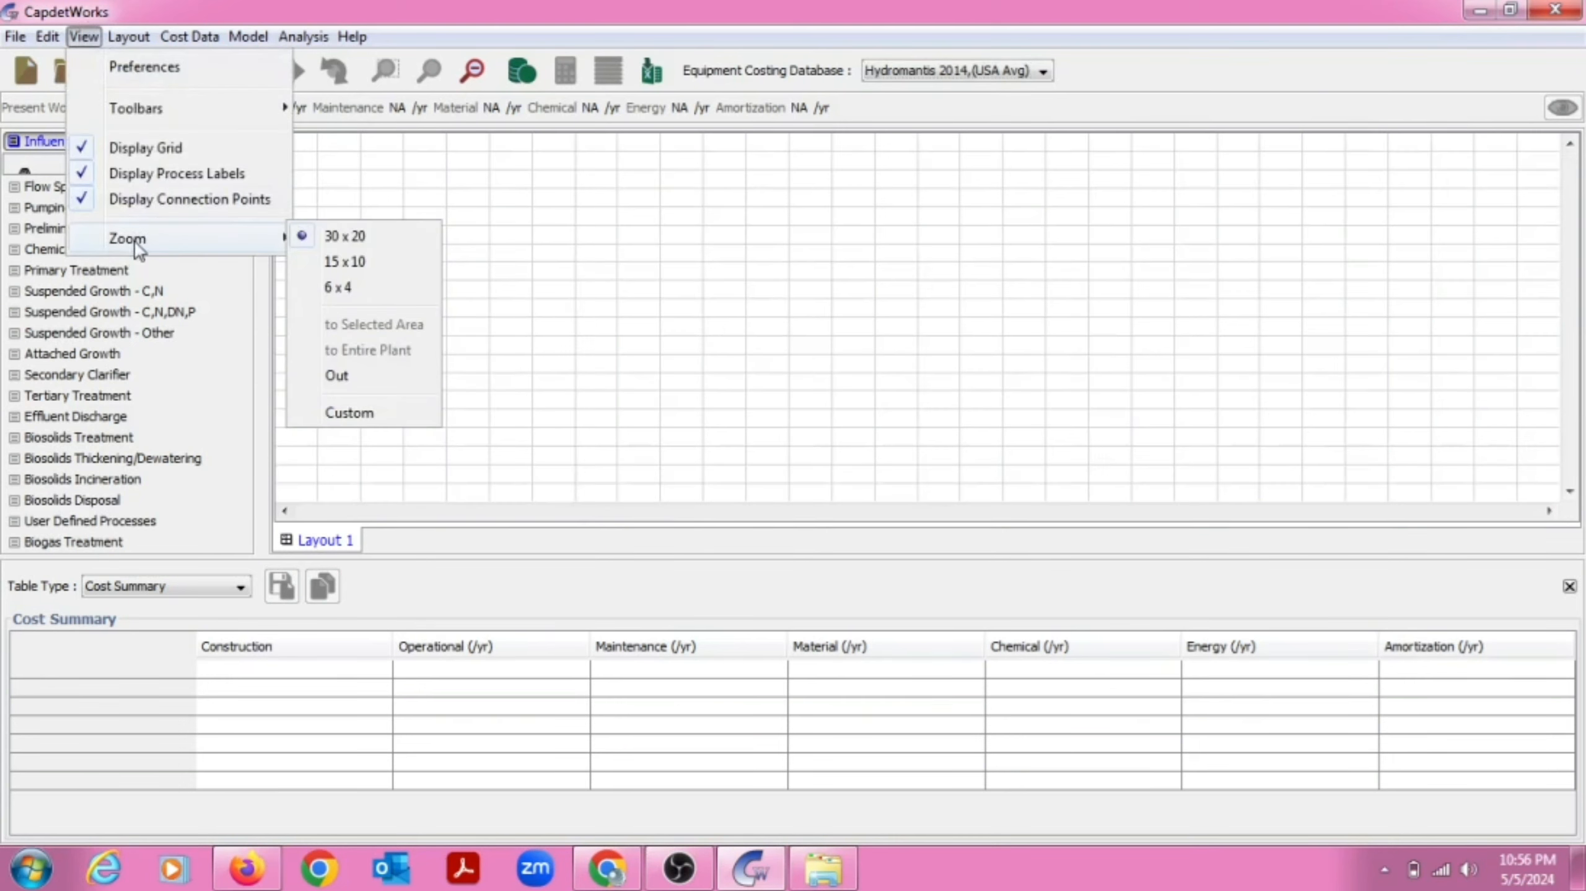
click(343, 260)
Insert a second layout and delete it again
click(128, 41)
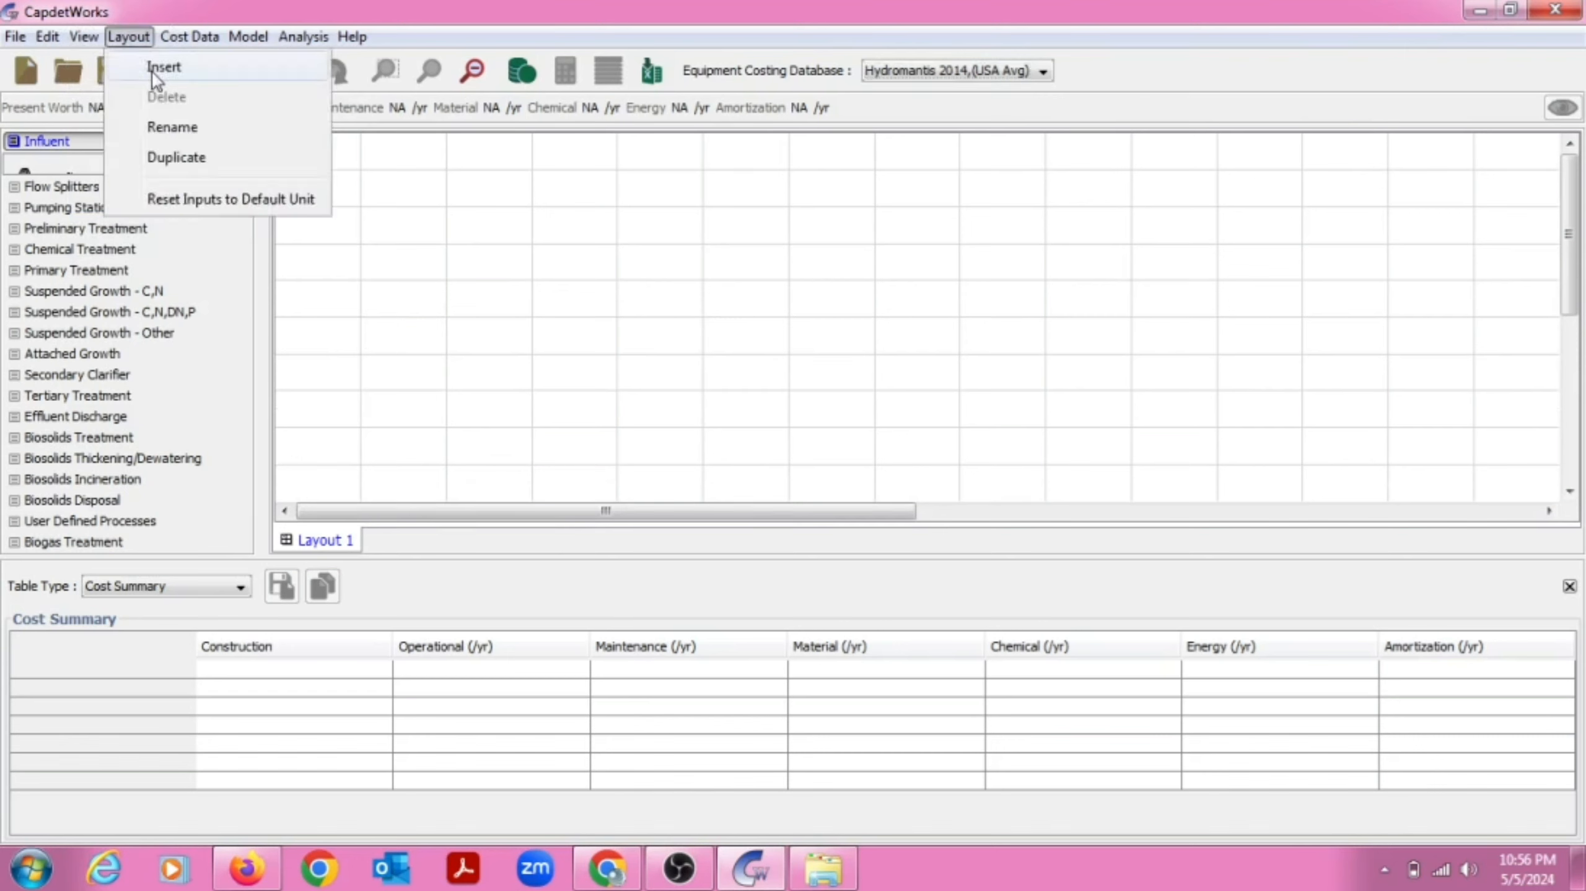
click(157, 67)
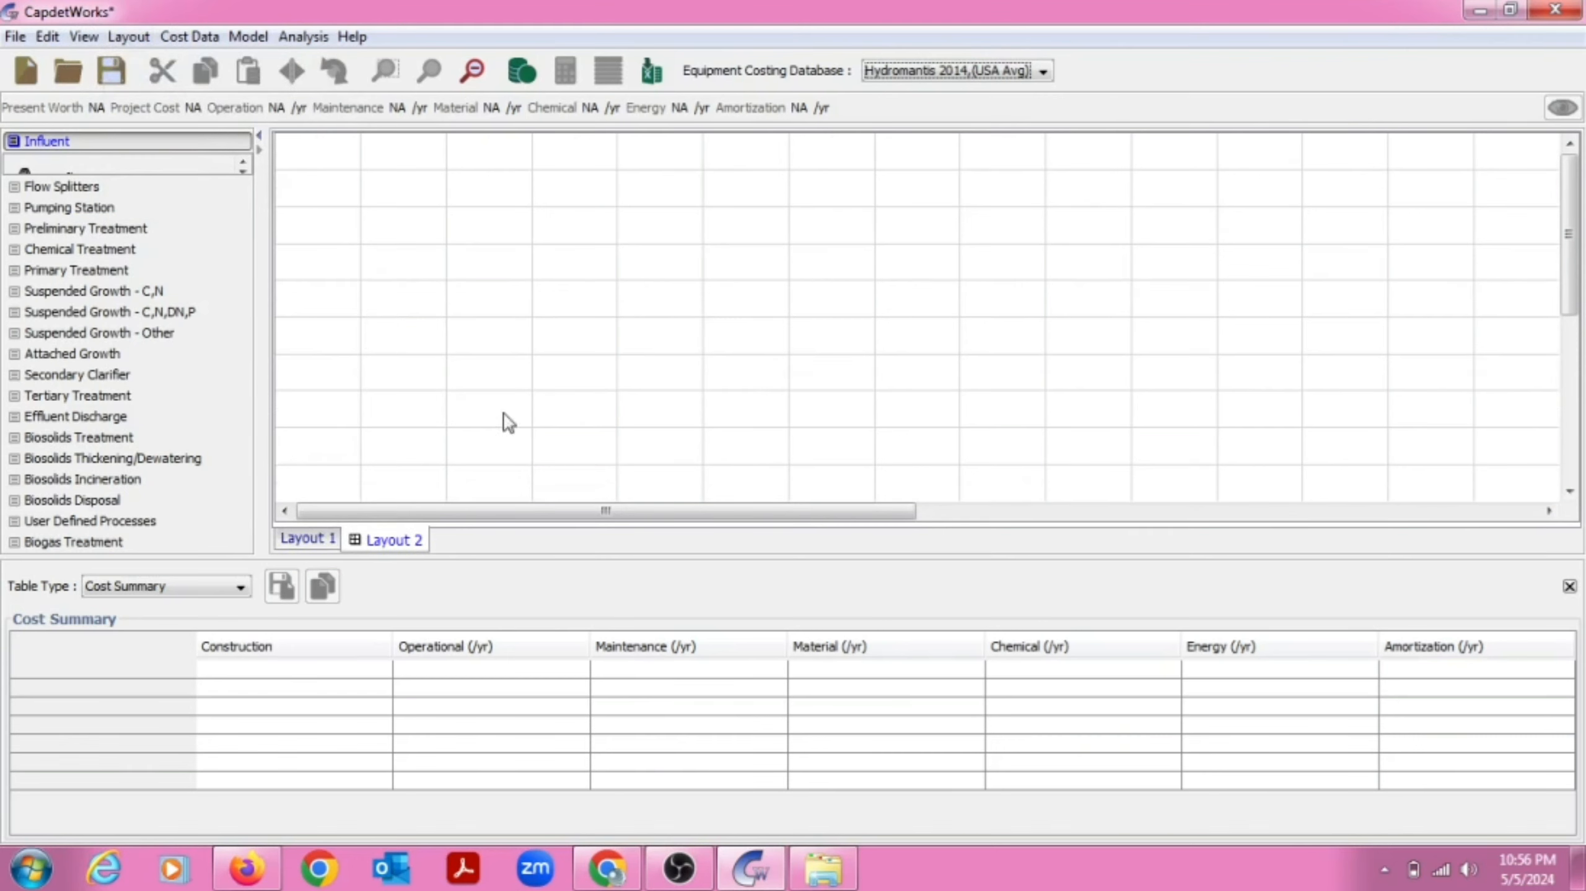
right_click(388, 539)
click(448, 590)
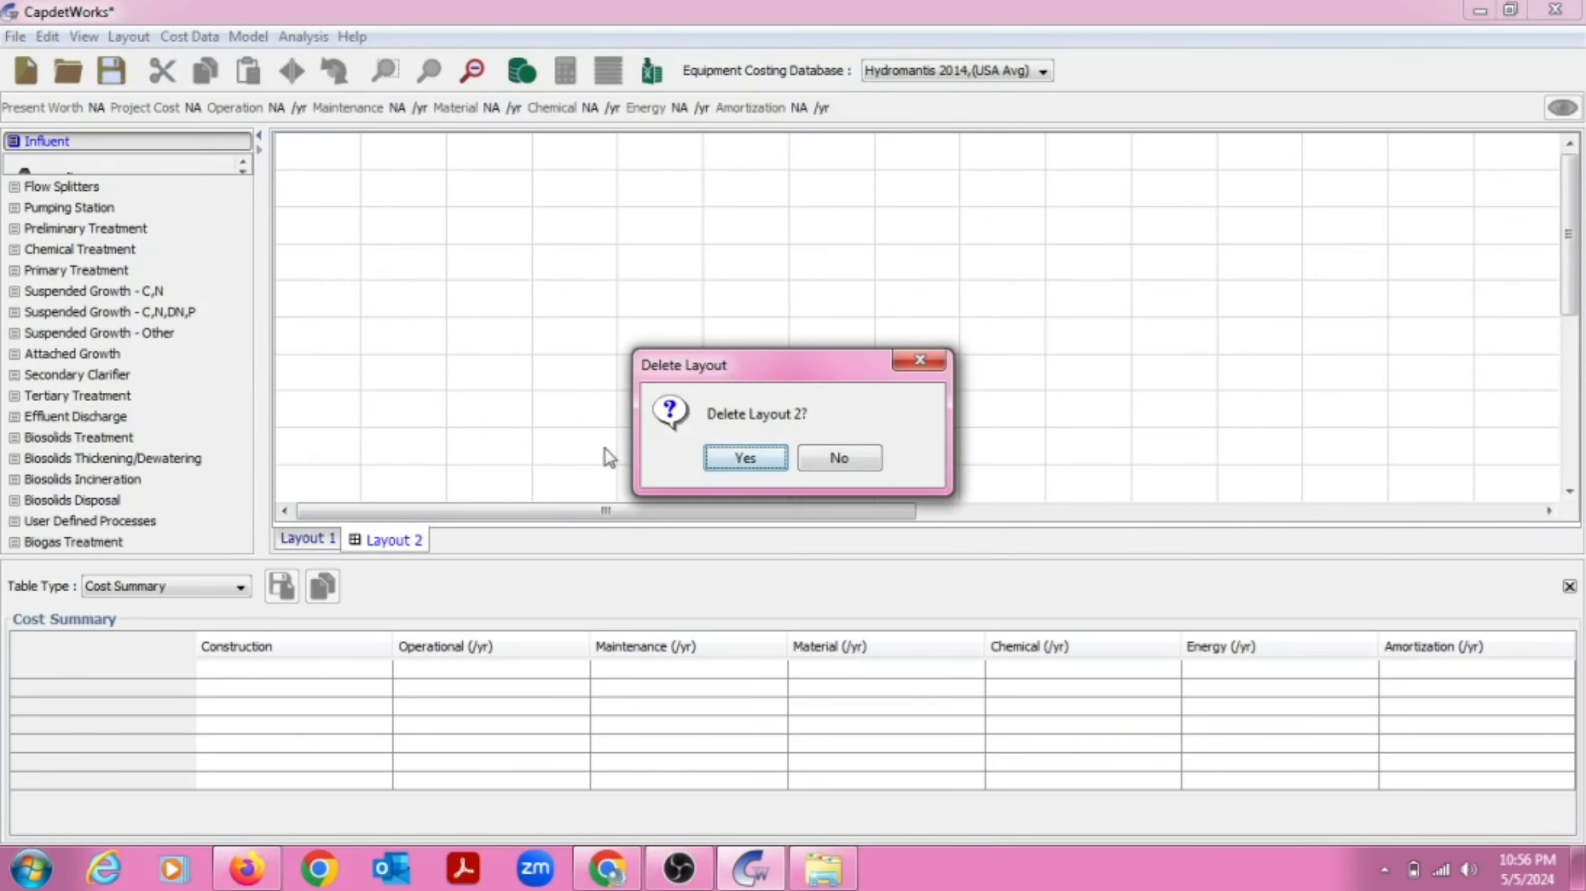
click(746, 459)
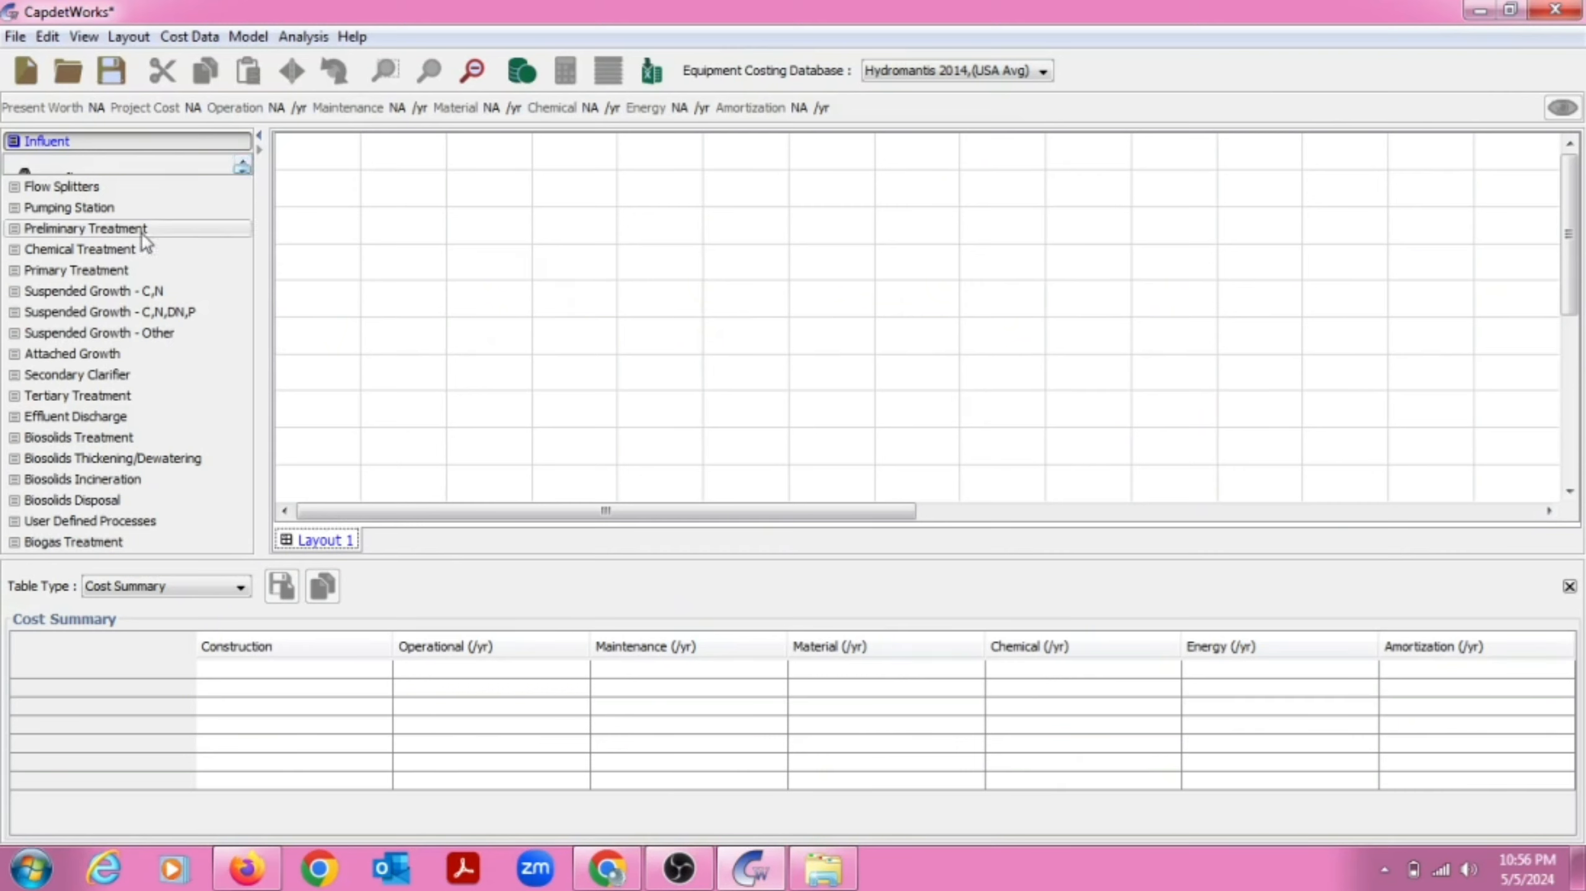
Collapse the unit process palette and close the Cost Summary table to enlarge the drawing grid
click(98, 269)
click(262, 144)
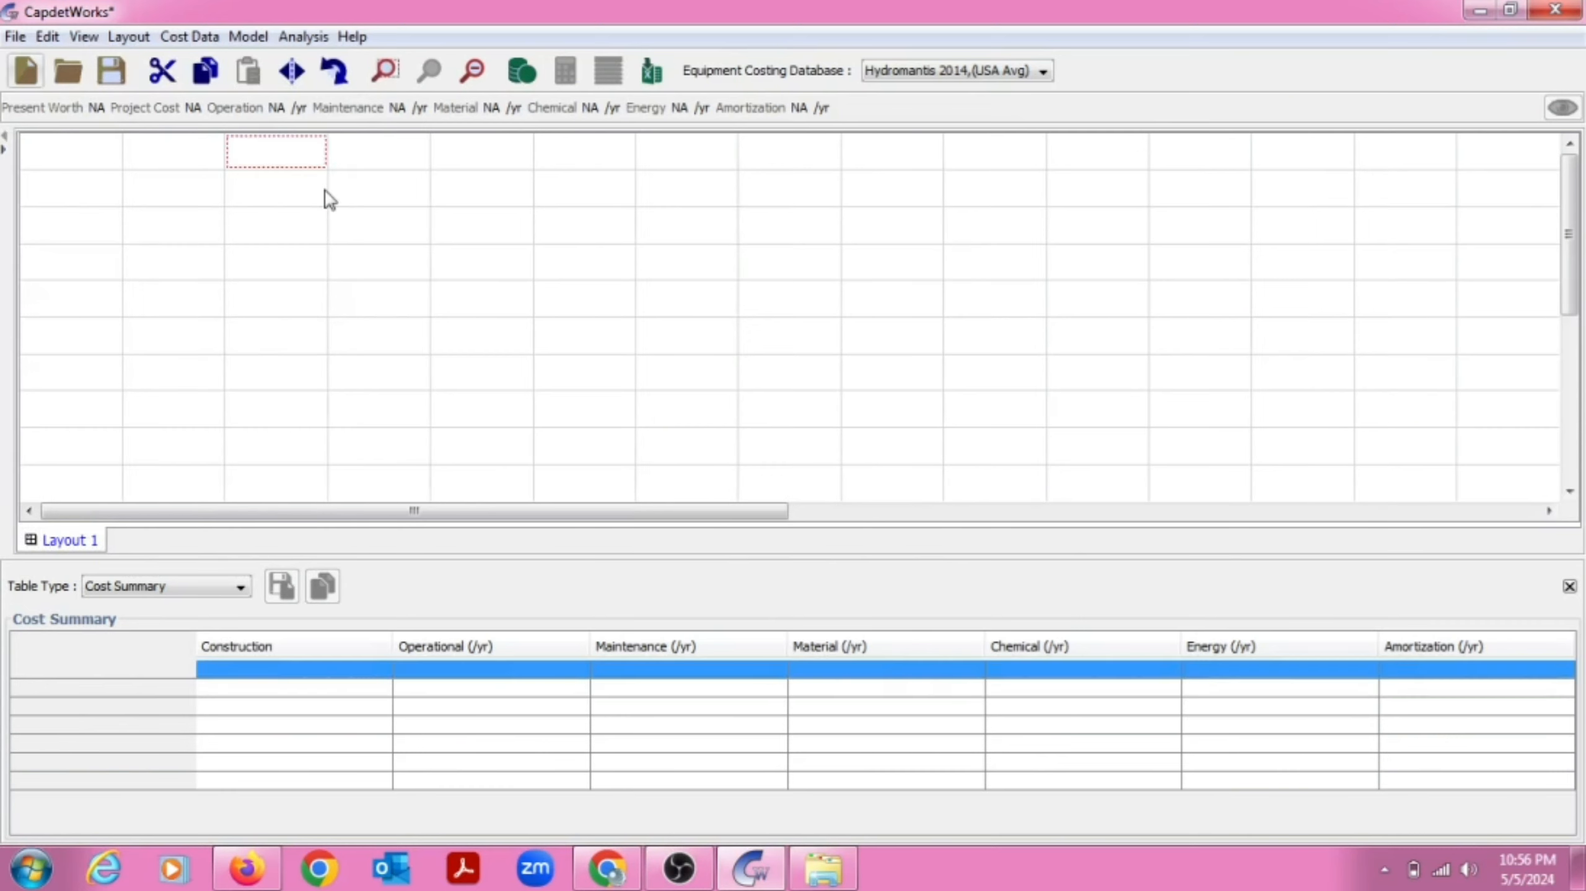
click(1568, 586)
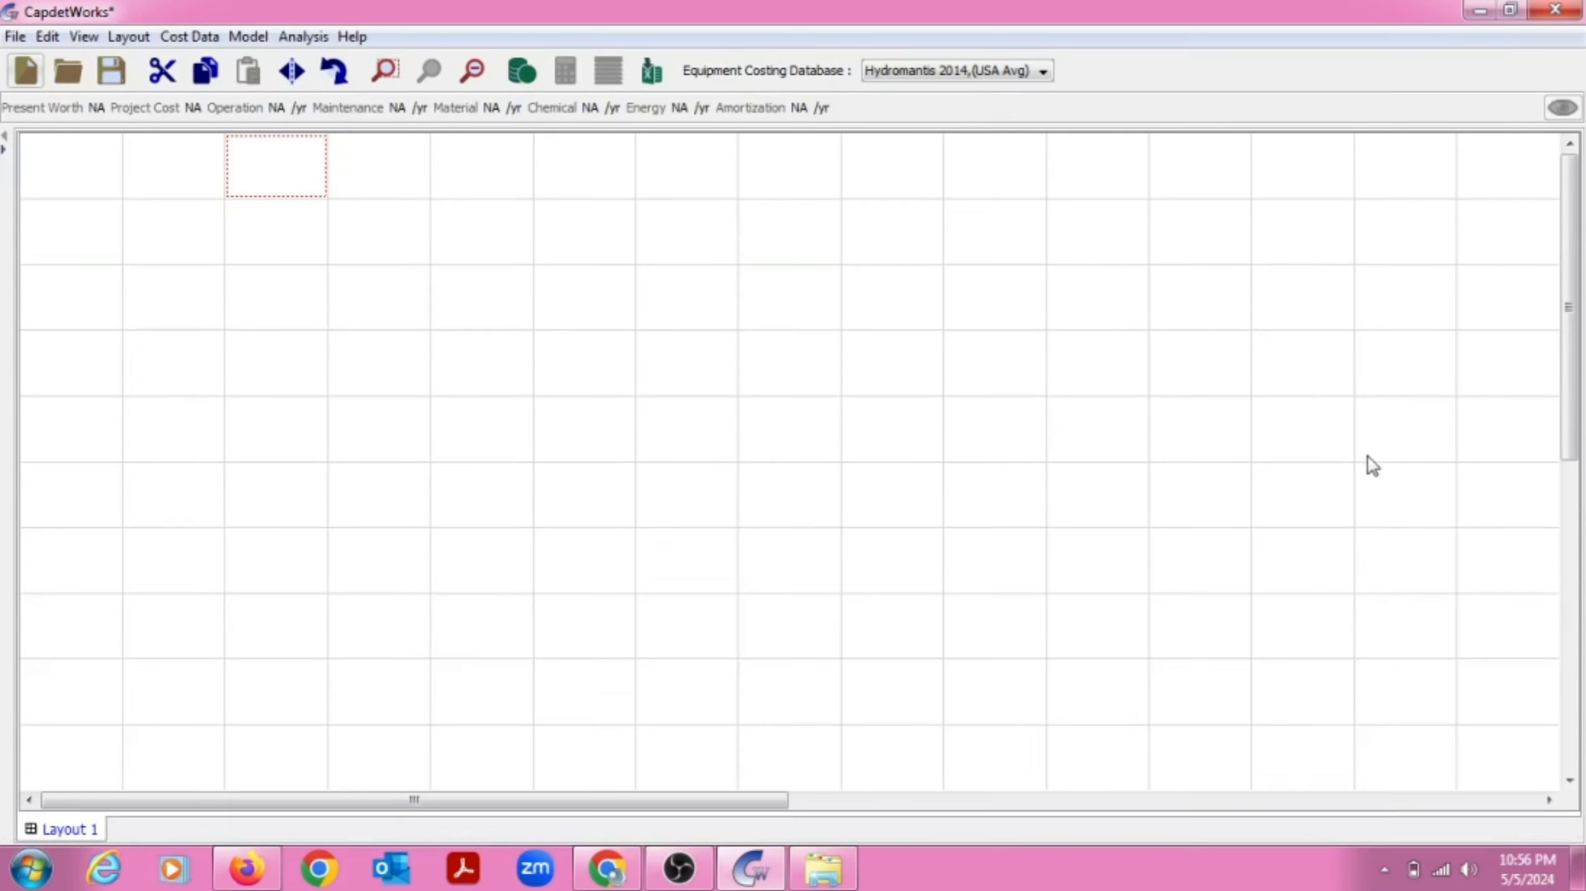
Bring the collapsed unit process palette back into view
click(83, 36)
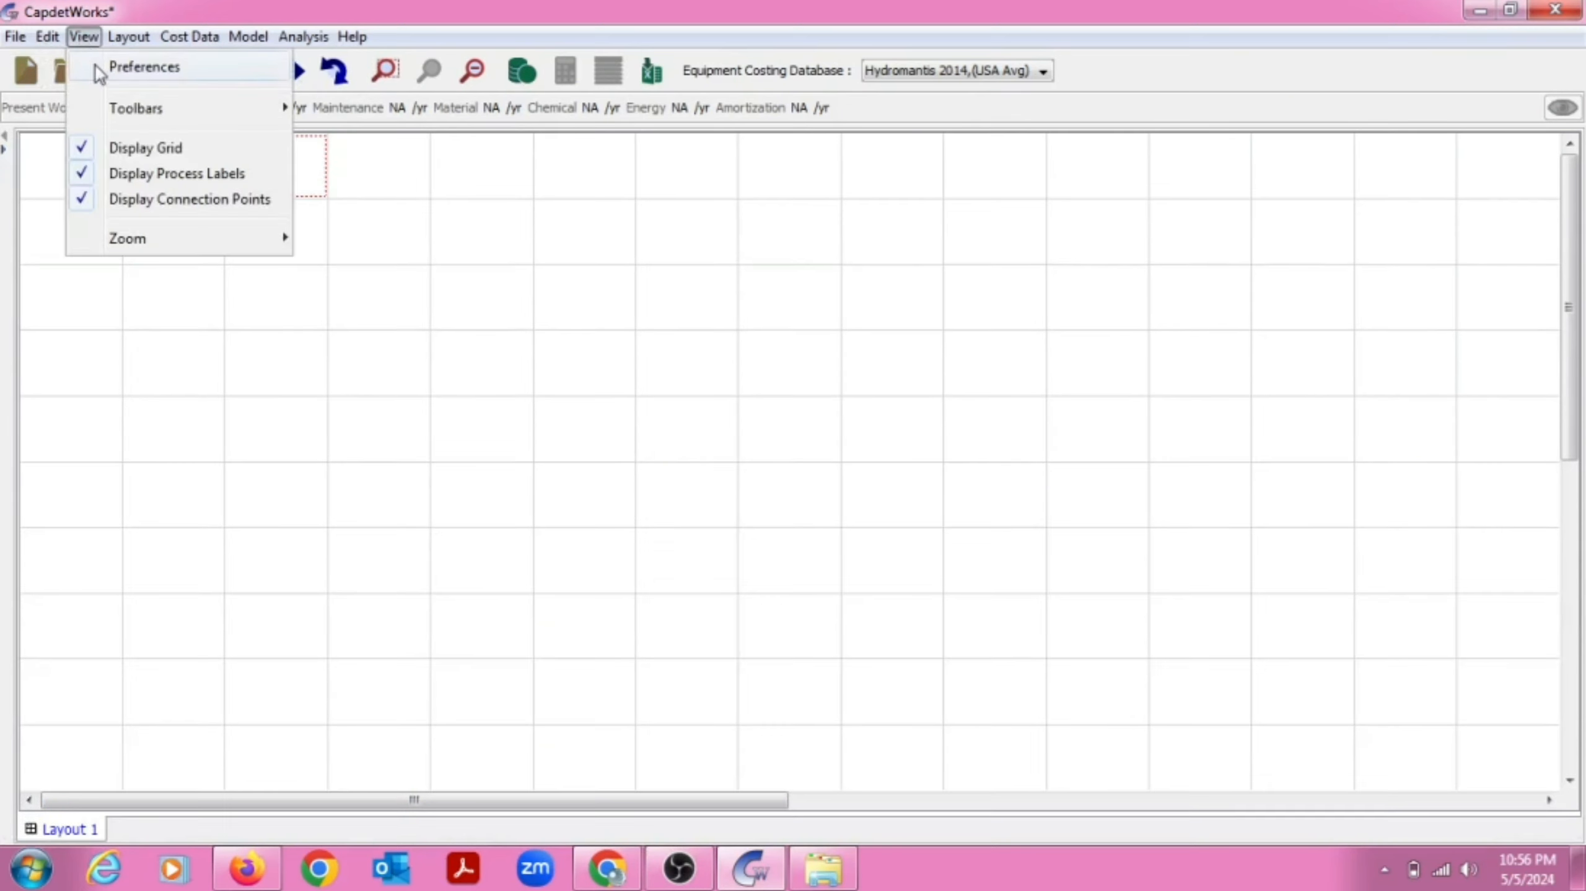
mouse_move(135, 108)
click(295, 107)
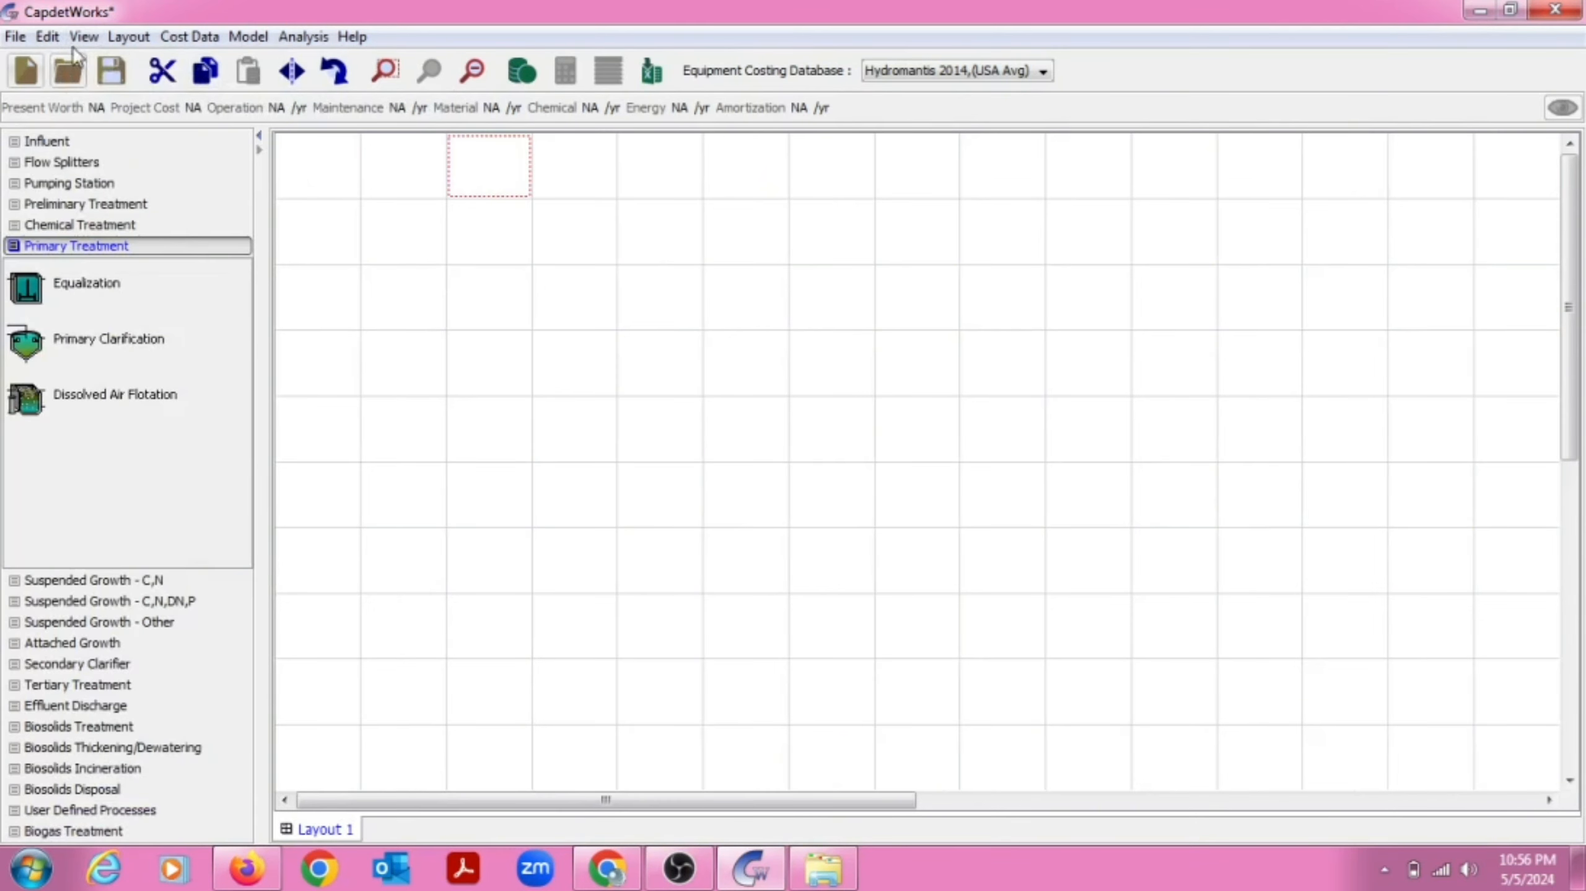
Place an Influent Wastewater process in the second row and second column of the grid, and view its parameters
click(58, 147)
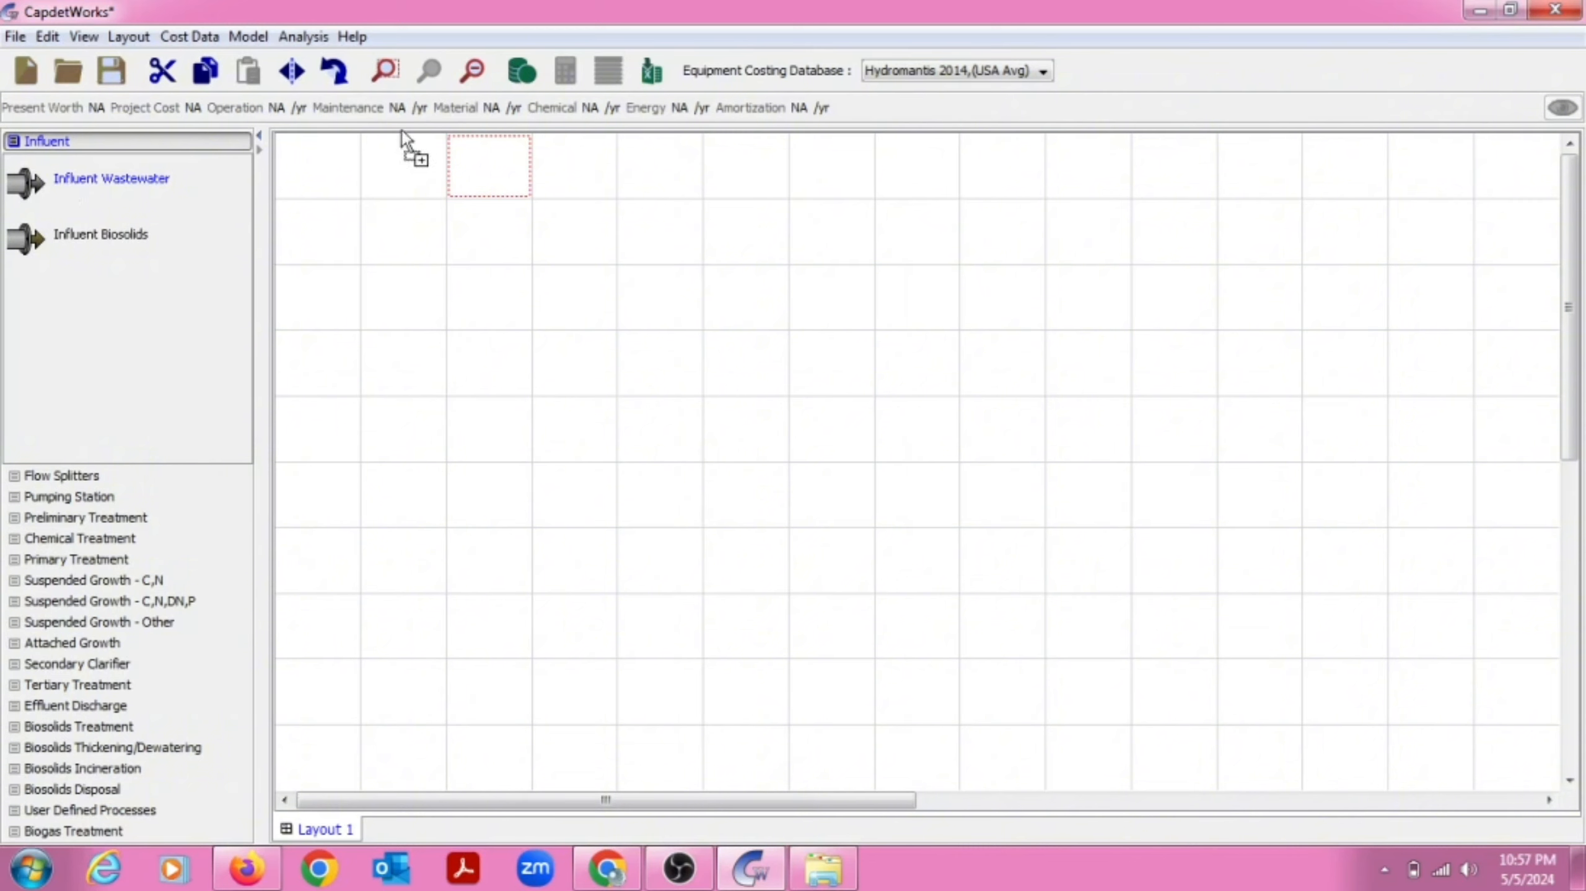
drag(402, 129, 401, 255)
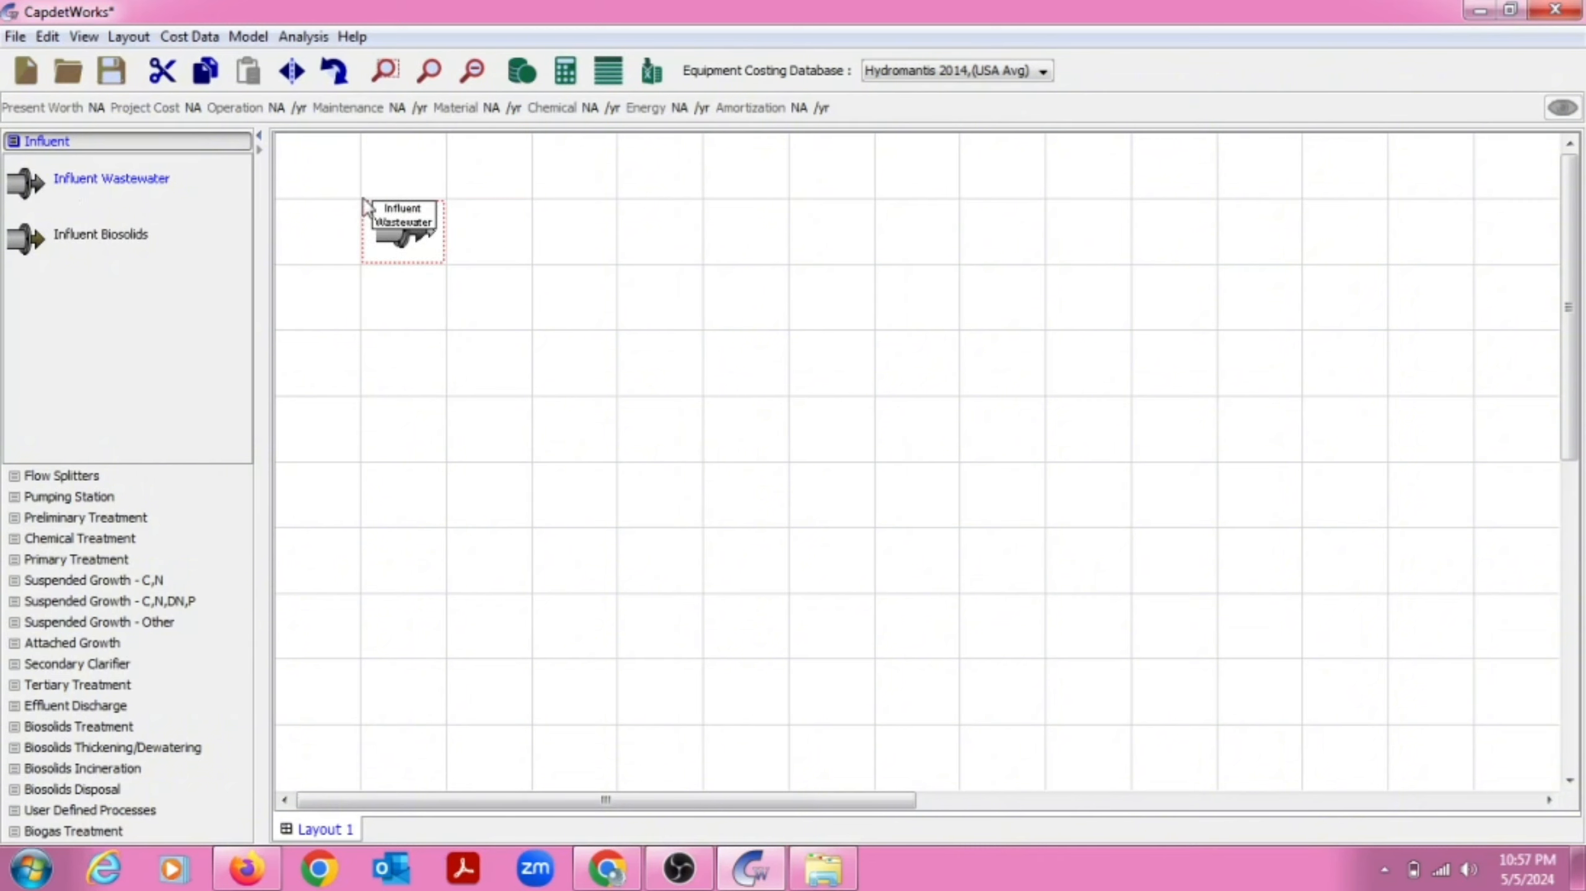
right_click(406, 215)
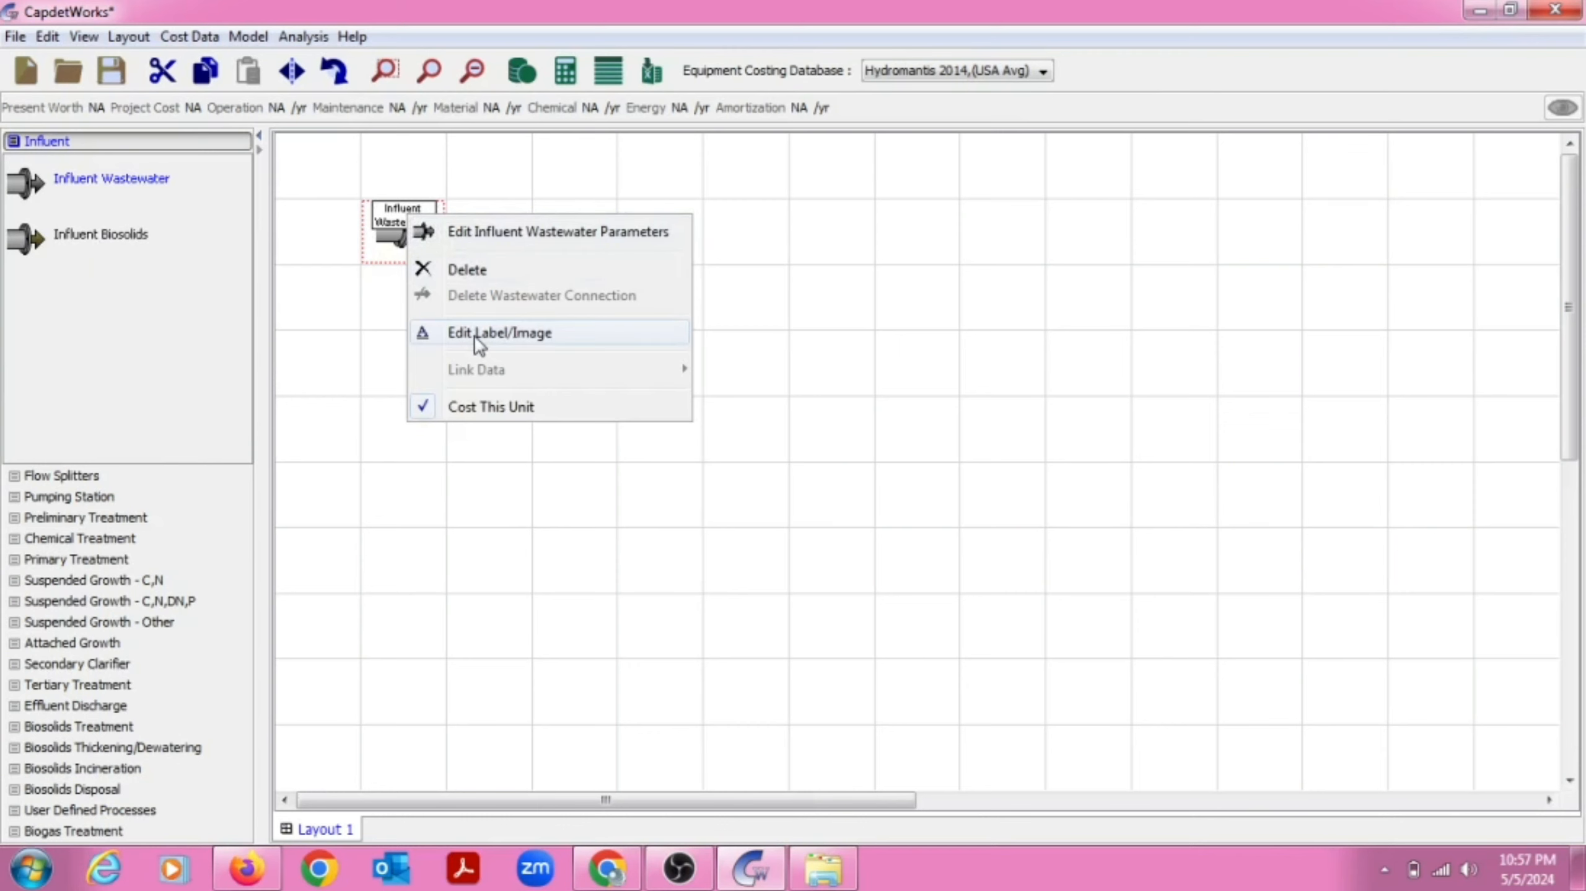
click(495, 234)
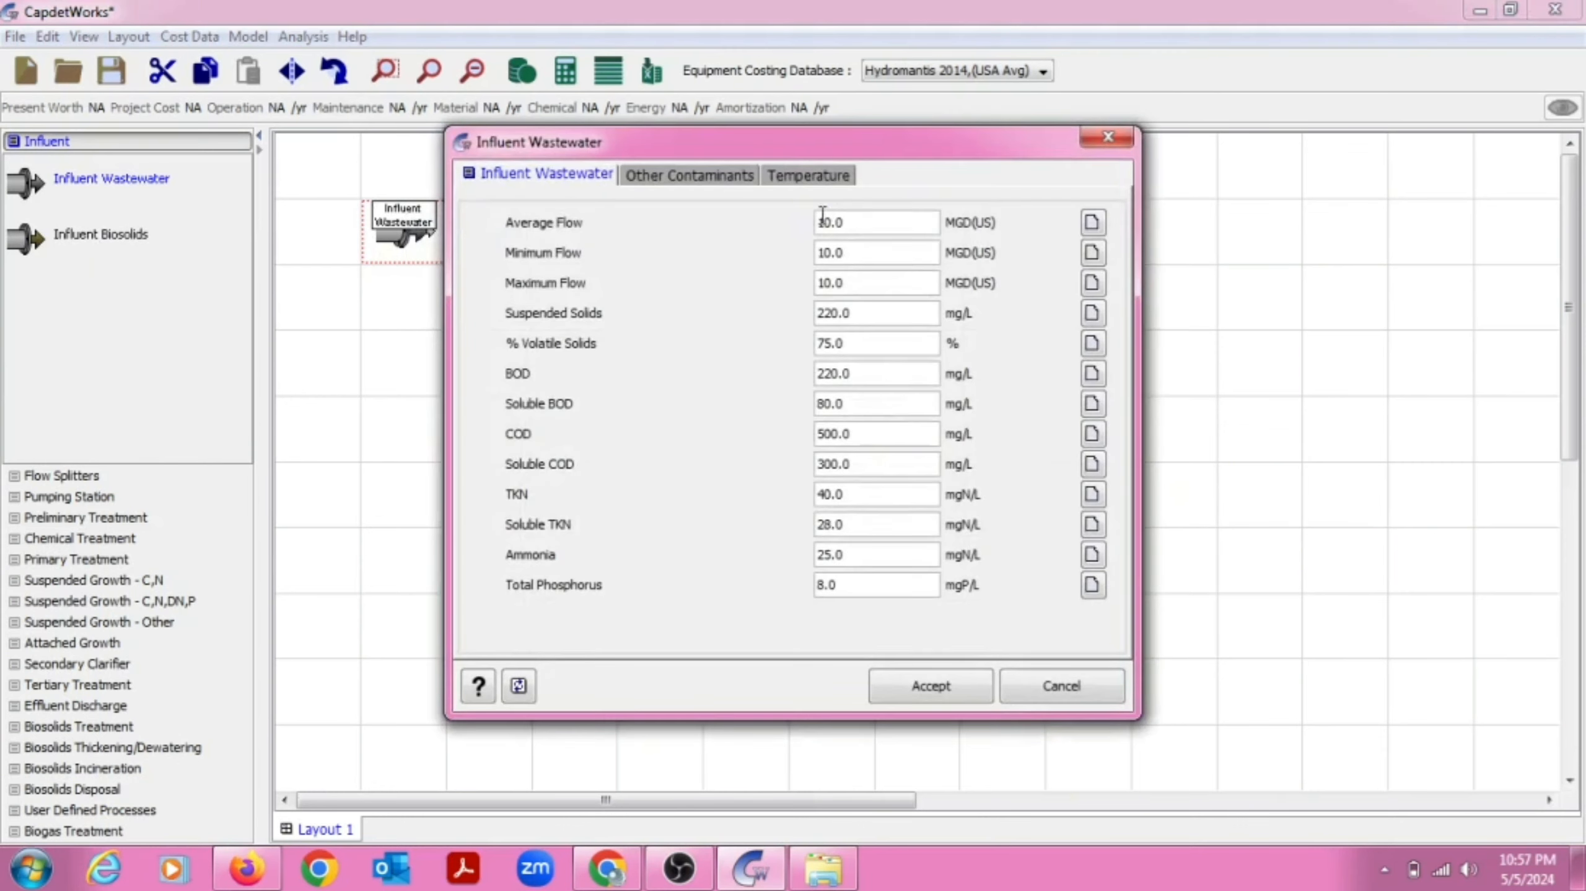
click(1108, 138)
Place a Preliminary Treatment process in the cell directly after Influent Wastewater
click(69, 476)
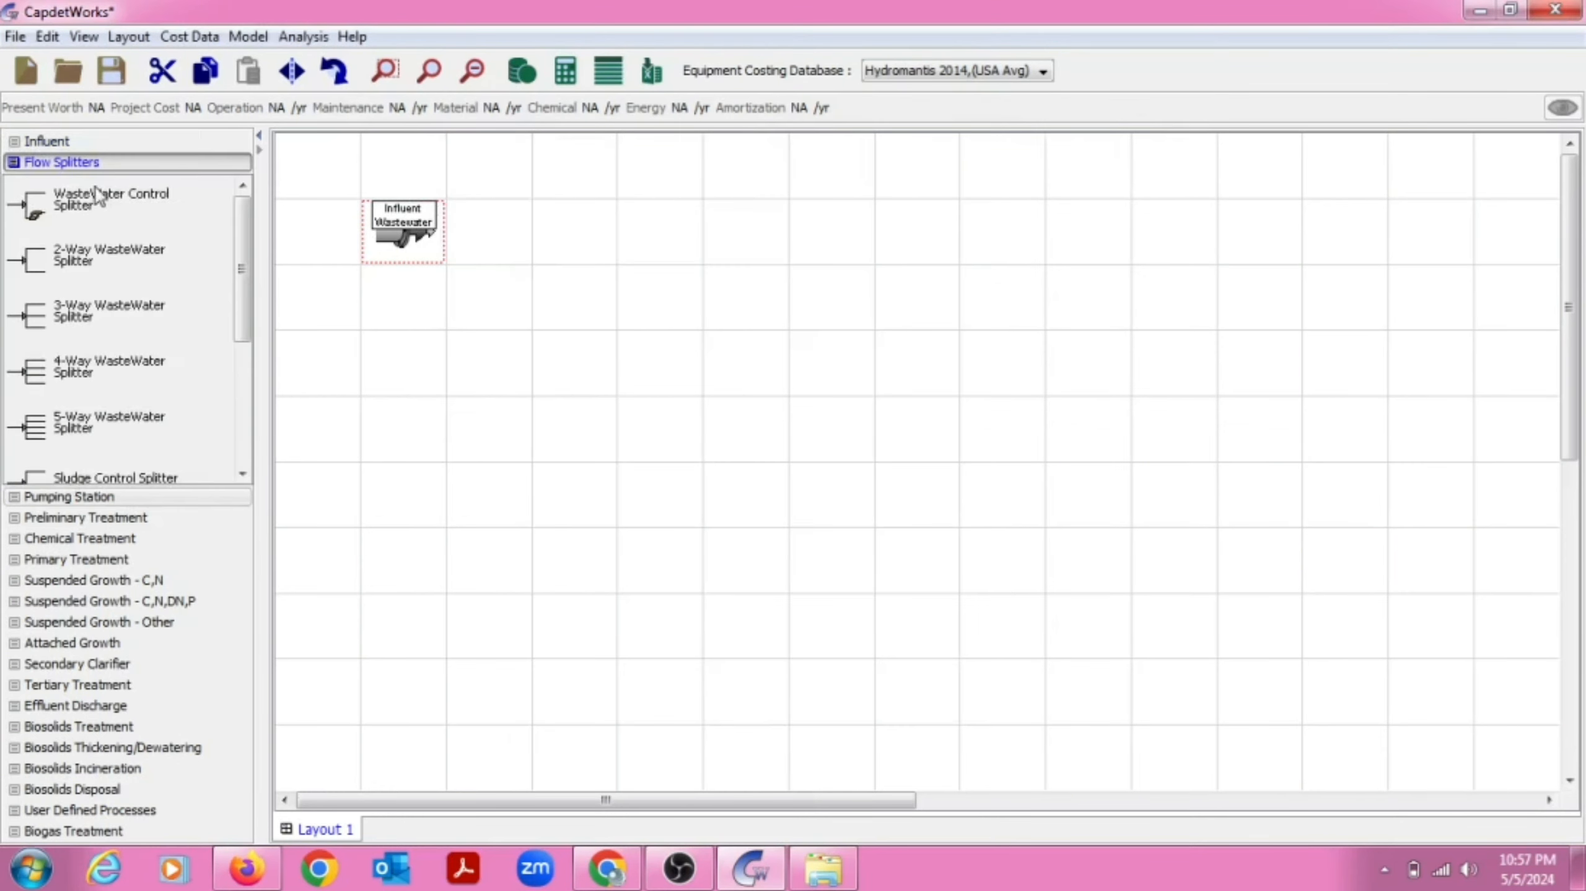
click(88, 518)
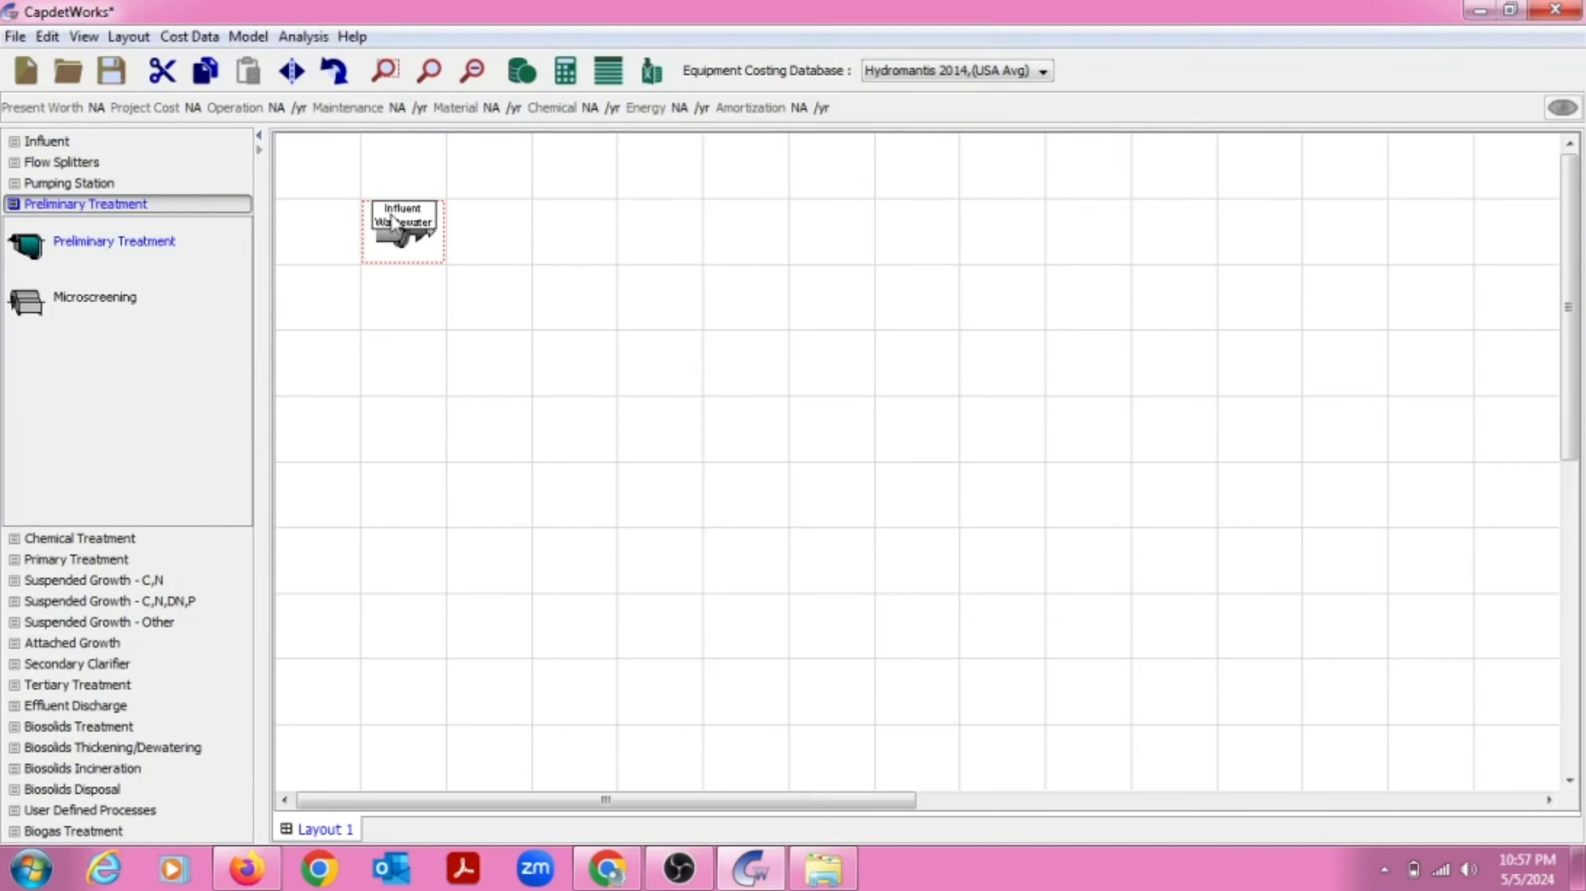
drag(145, 238, 525, 210)
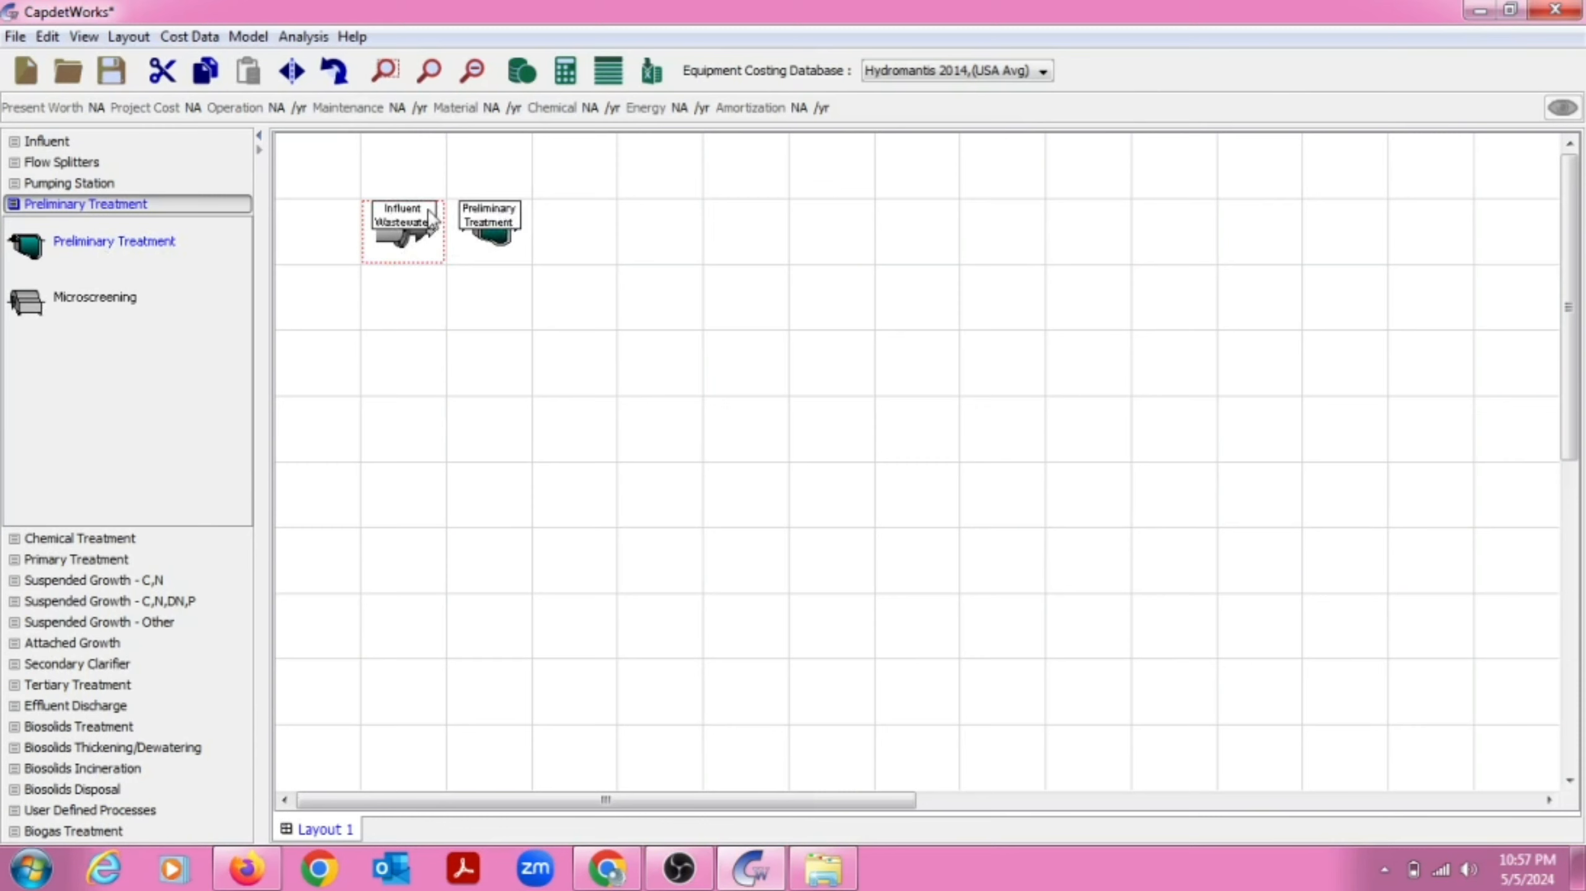
Place a Coagulation - Flocculation process after Preliminary Treatment and delete it again
click(77, 540)
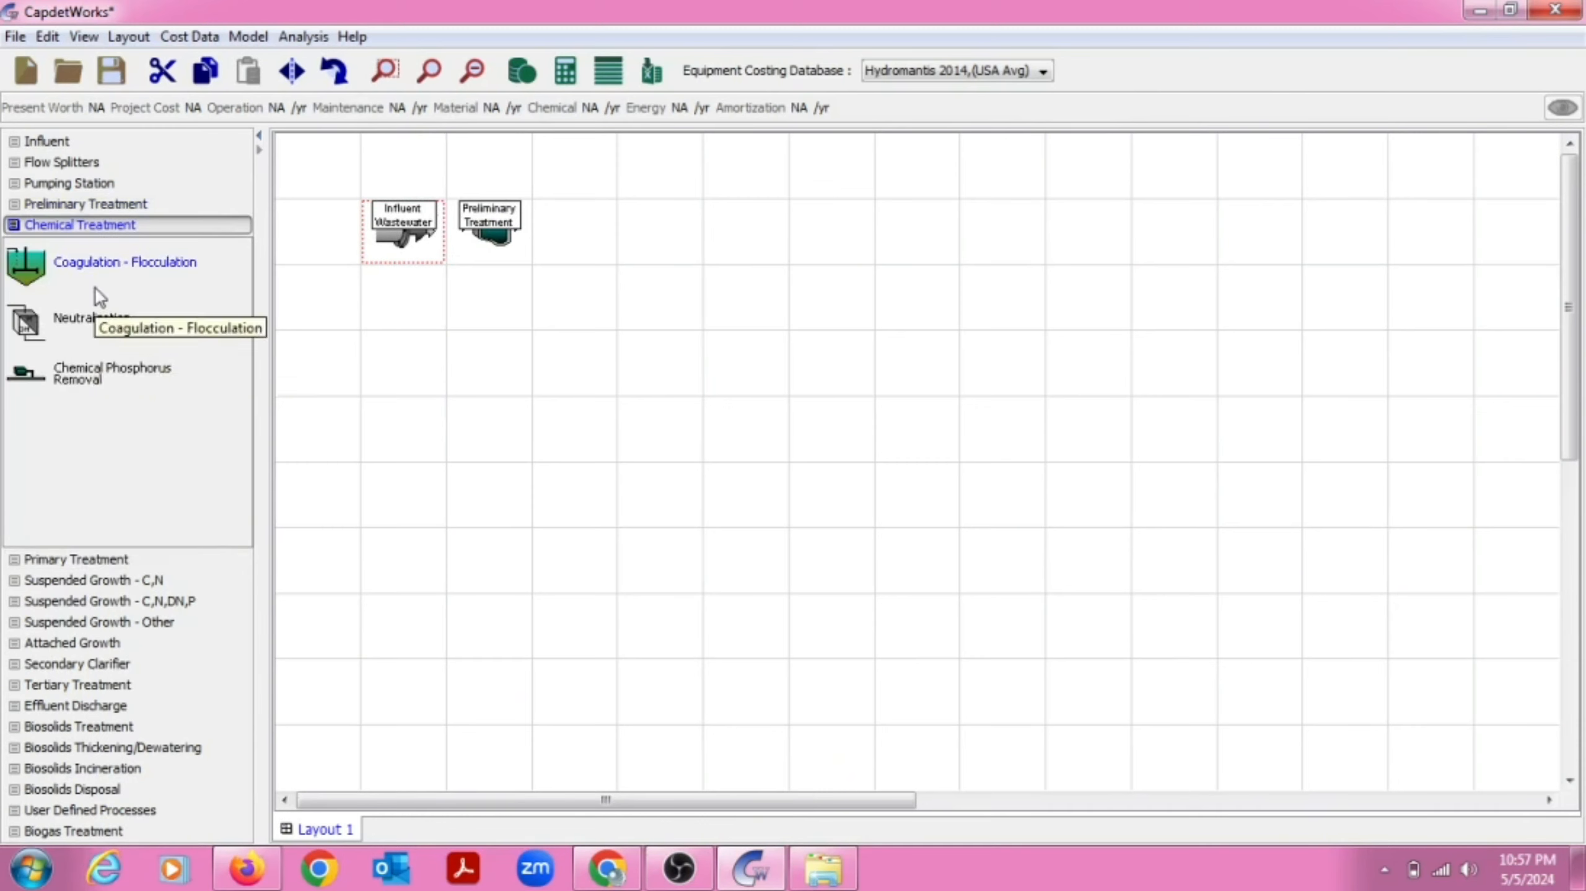
drag(94, 258, 583, 231)
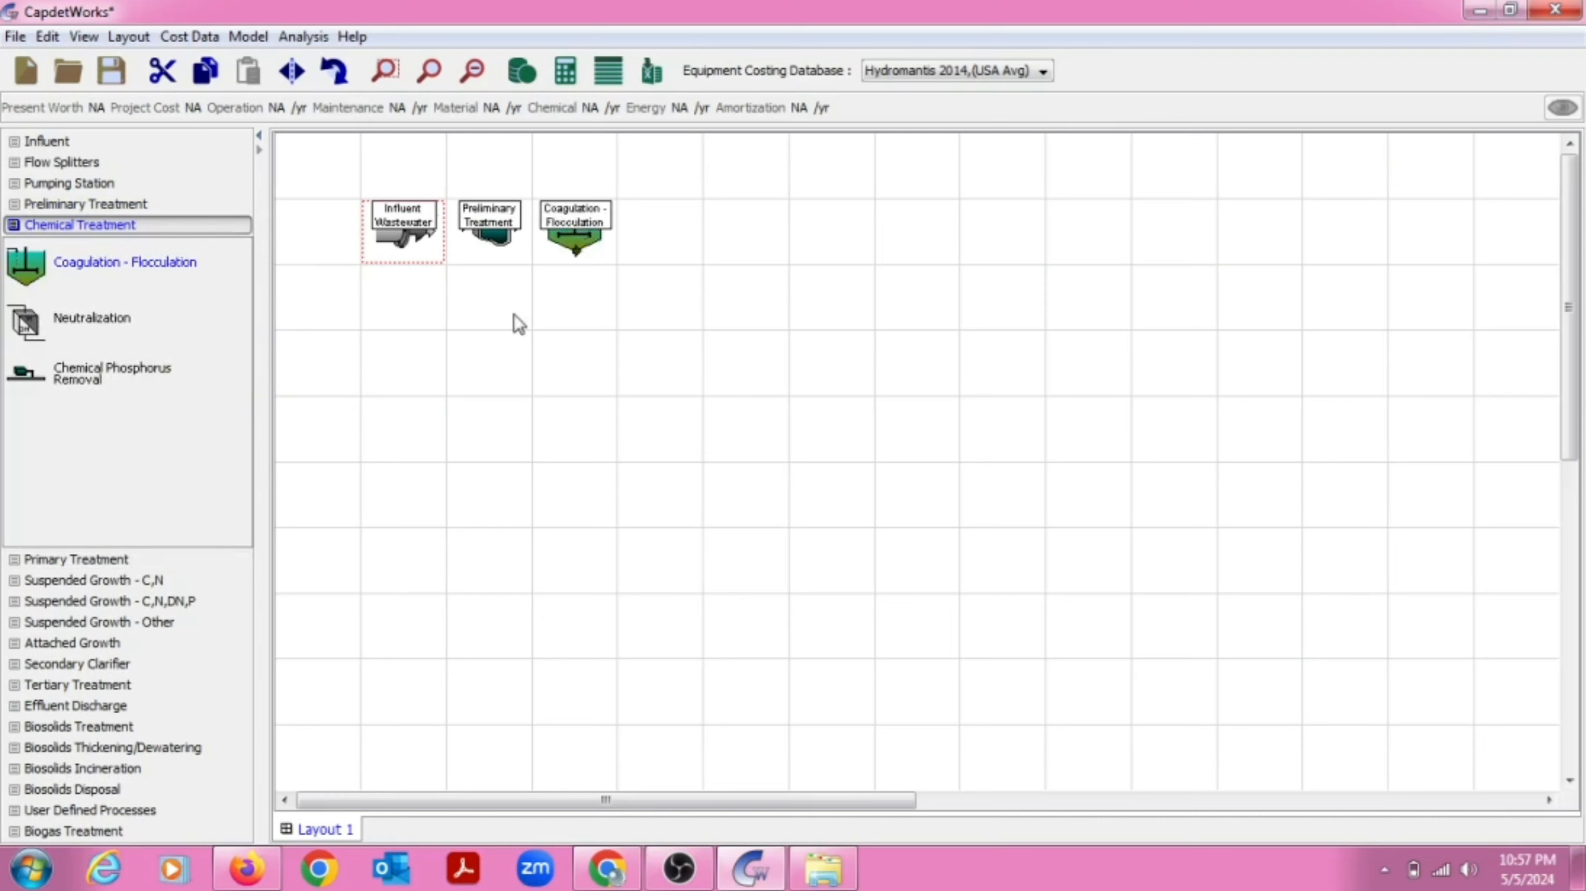
click(70, 558)
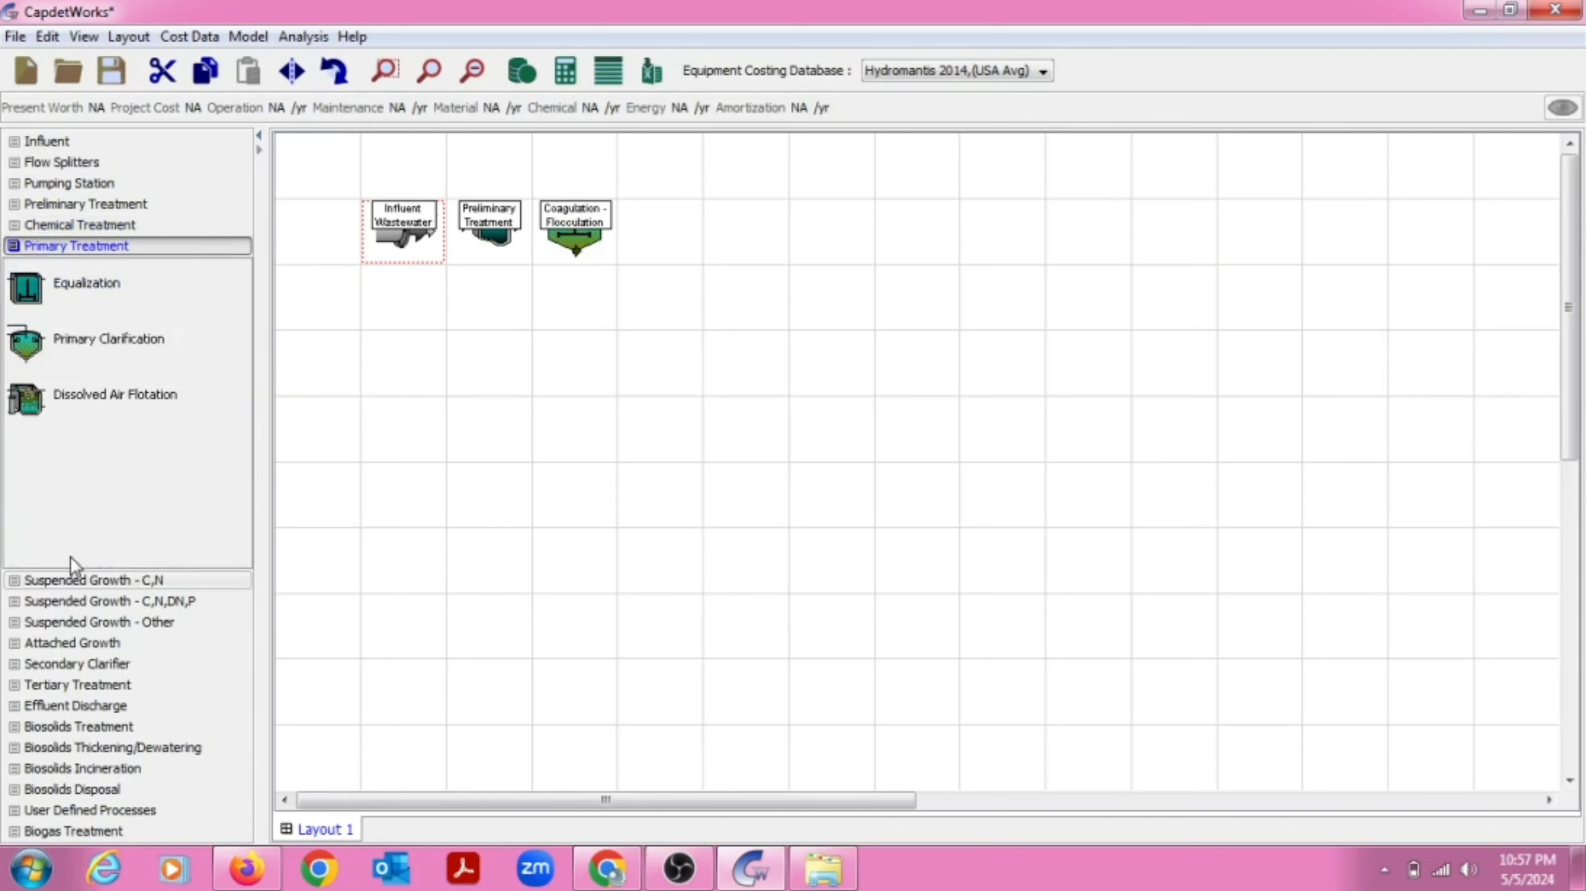
right_click(587, 224)
click(651, 309)
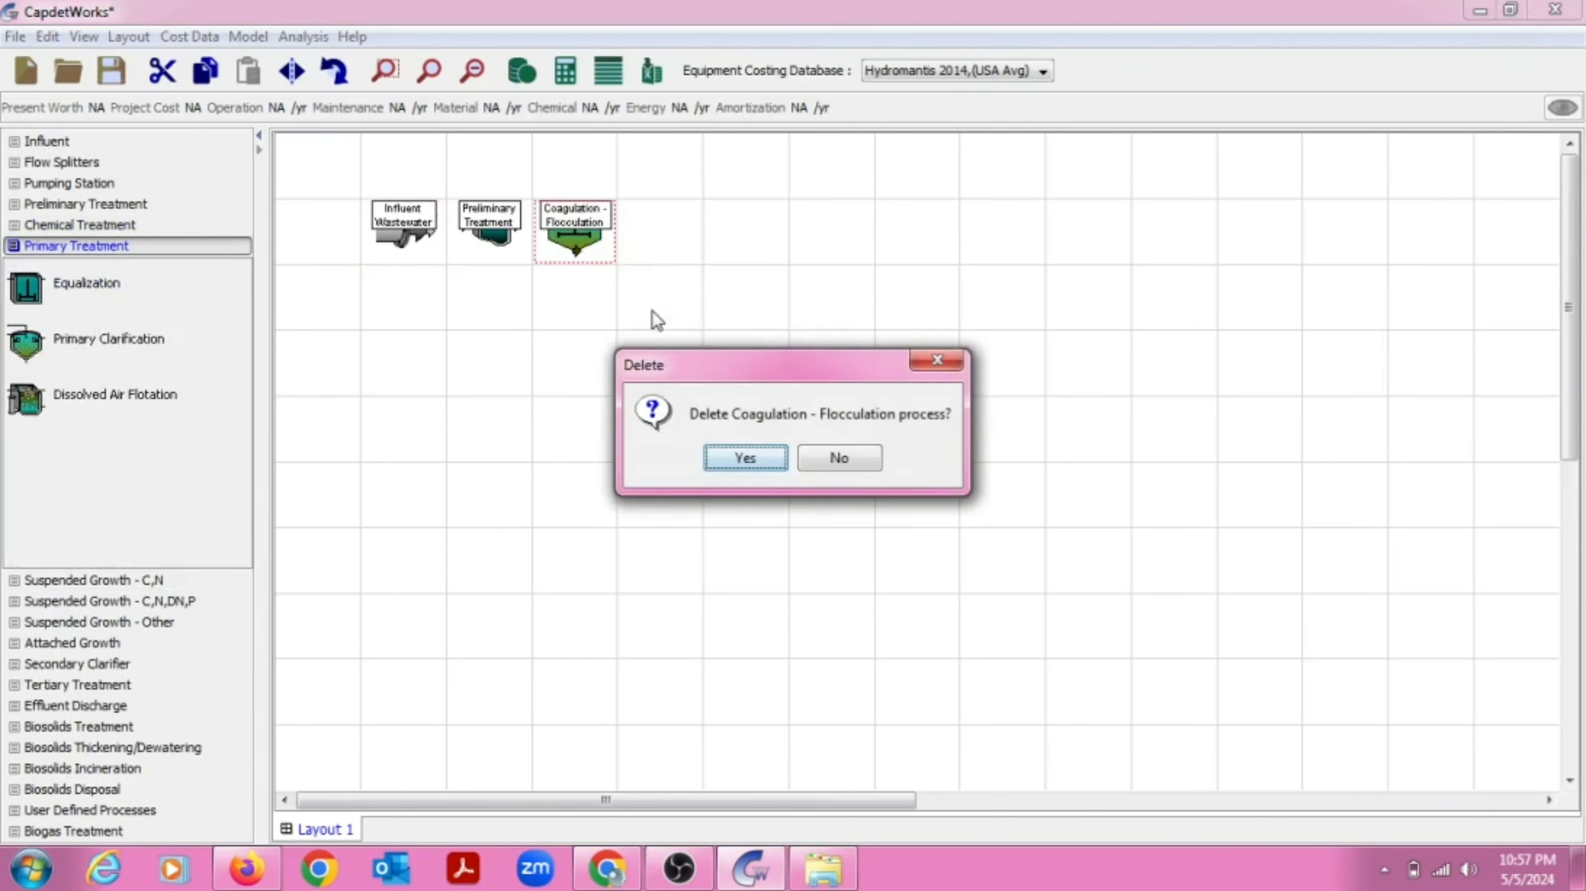
click(730, 460)
Place Primary Clarification and Dissolved Air Flotation processes in the next two cells after Preliminary Treatment
click(96, 340)
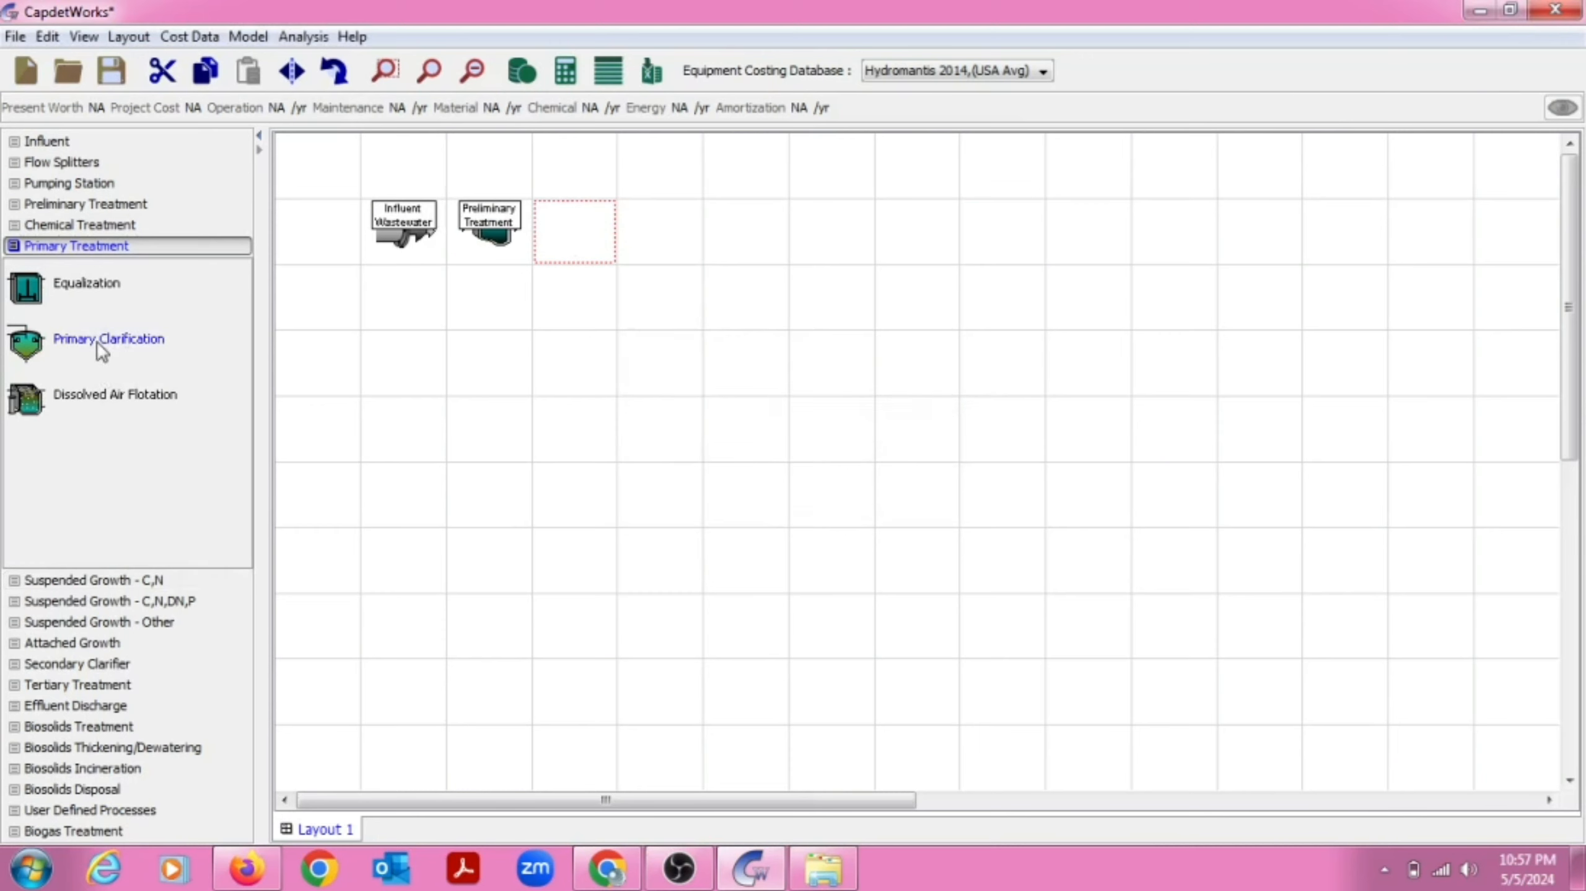
click(595, 233)
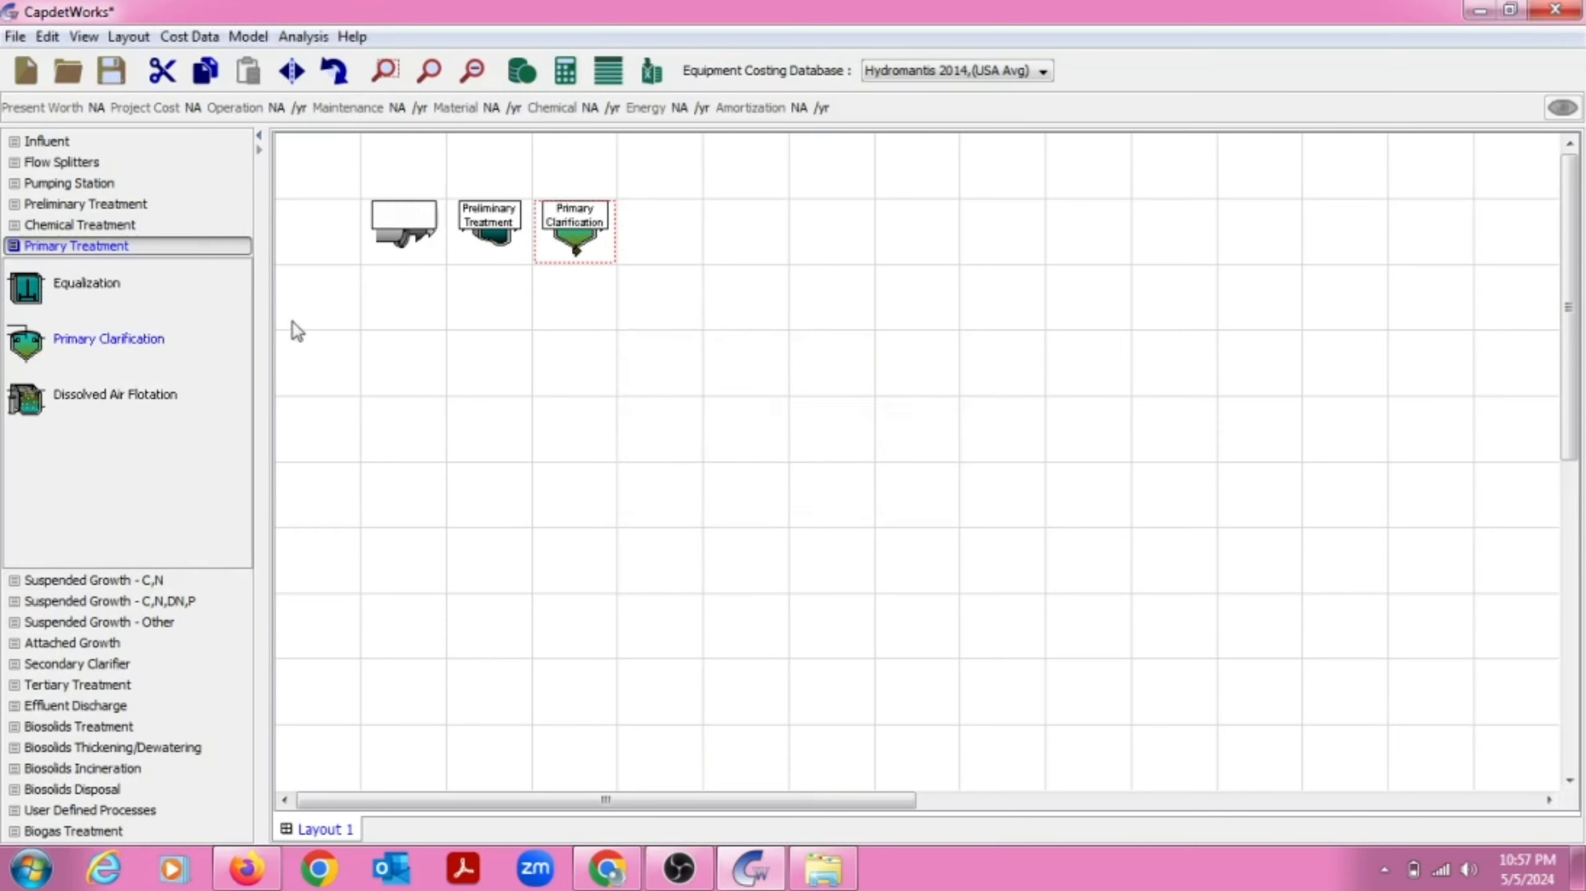
click(666, 221)
Place an Extended Aeration Activated Sludge process directly after Dissolved Air Flotation
click(122, 580)
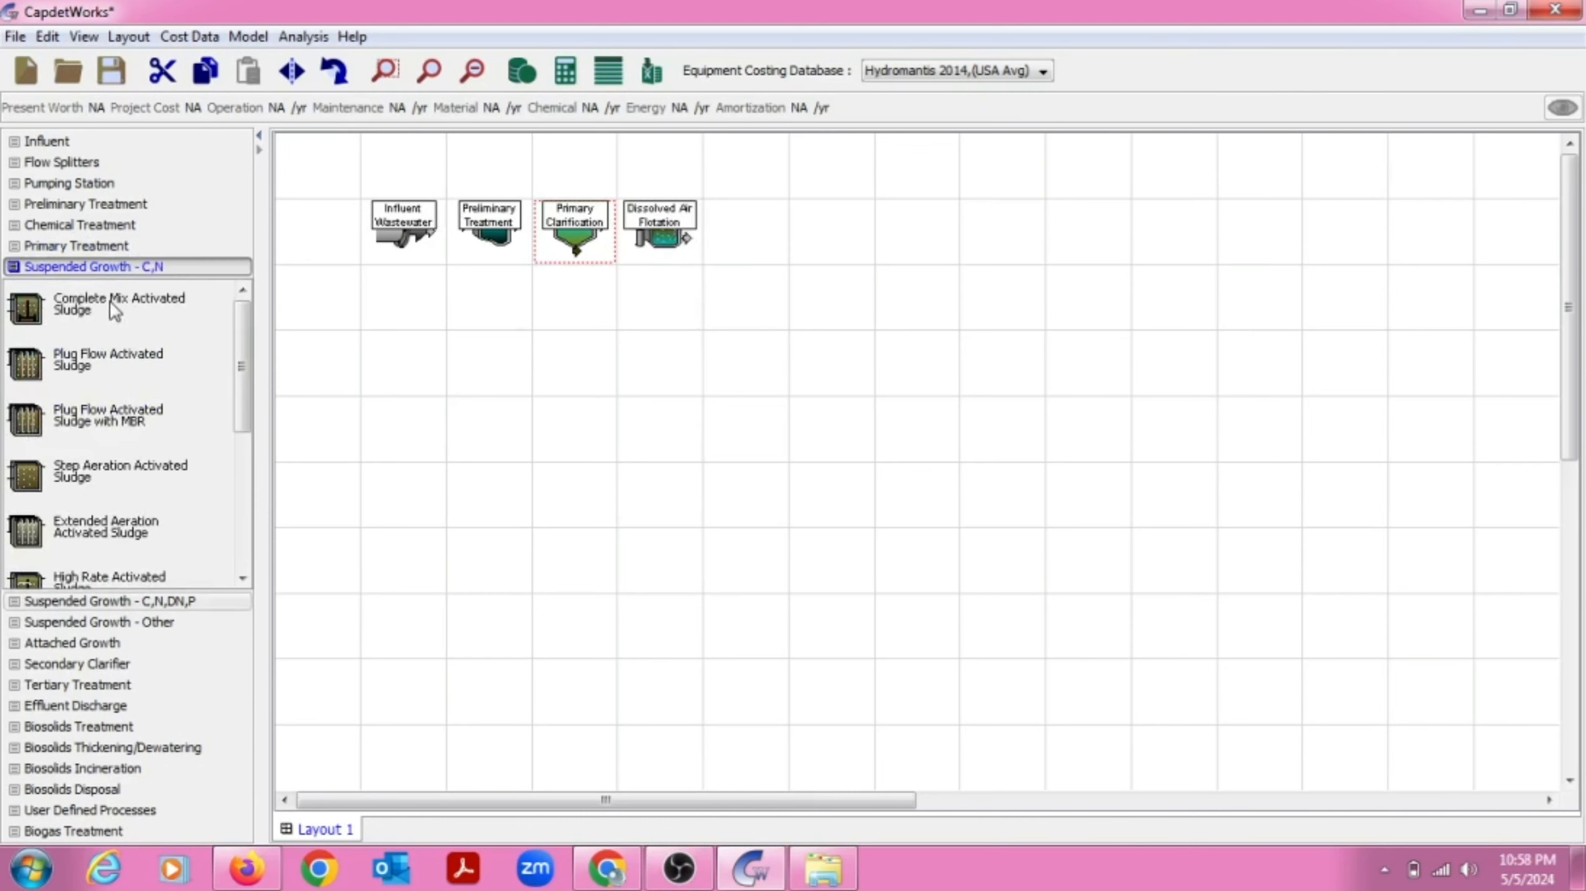
click(111, 537)
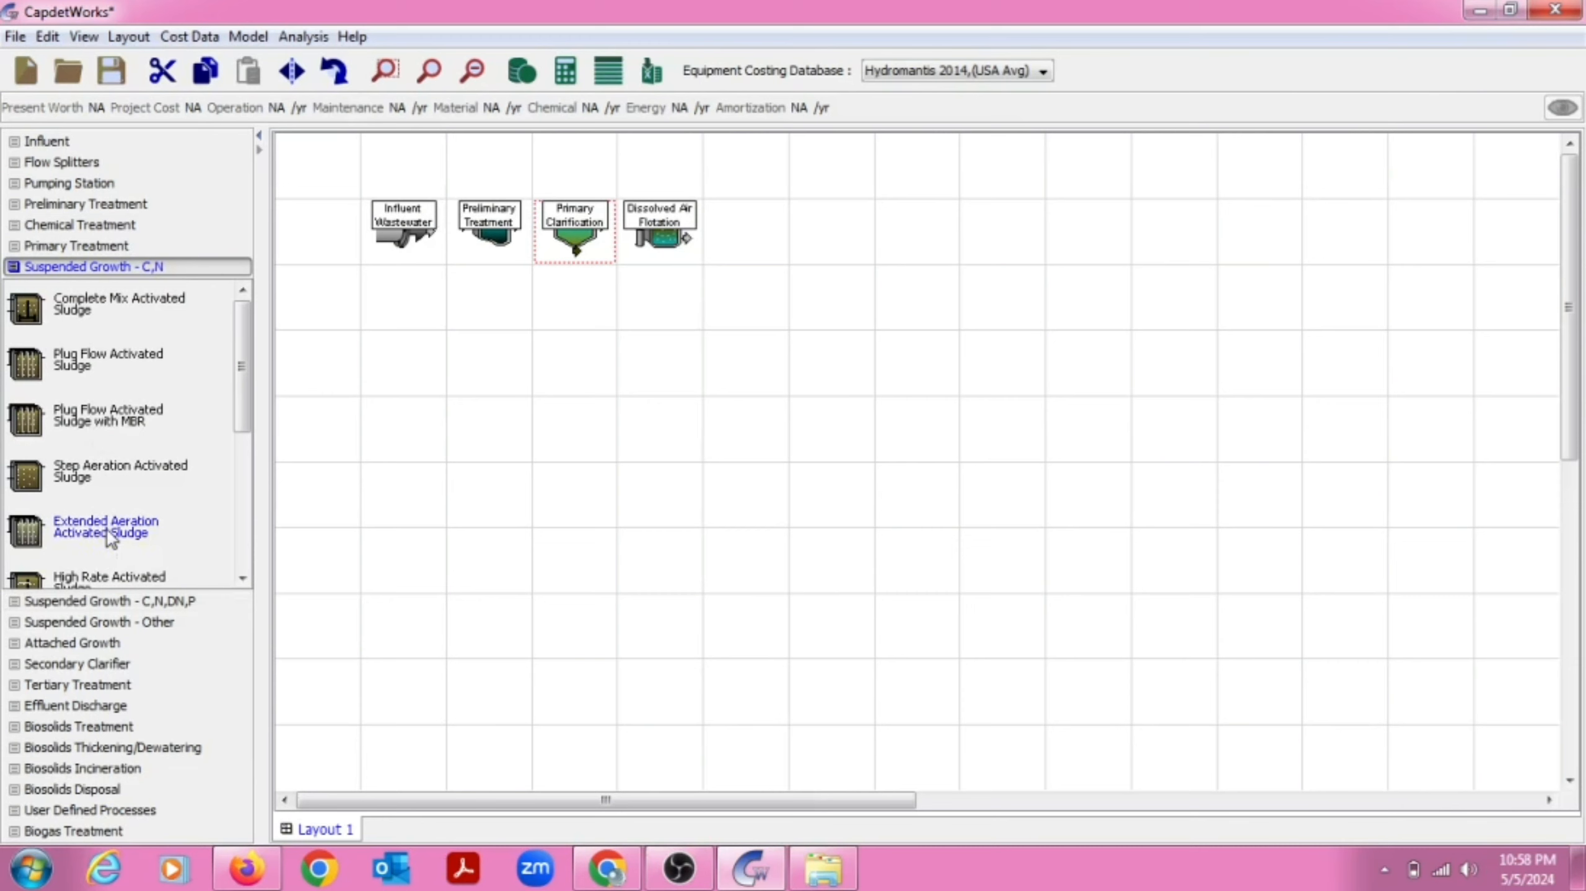
click(752, 217)
Place a Biological Nitrogen Removal process in the cell after the extended aeration unit's Secondary Clarifier
click(116, 601)
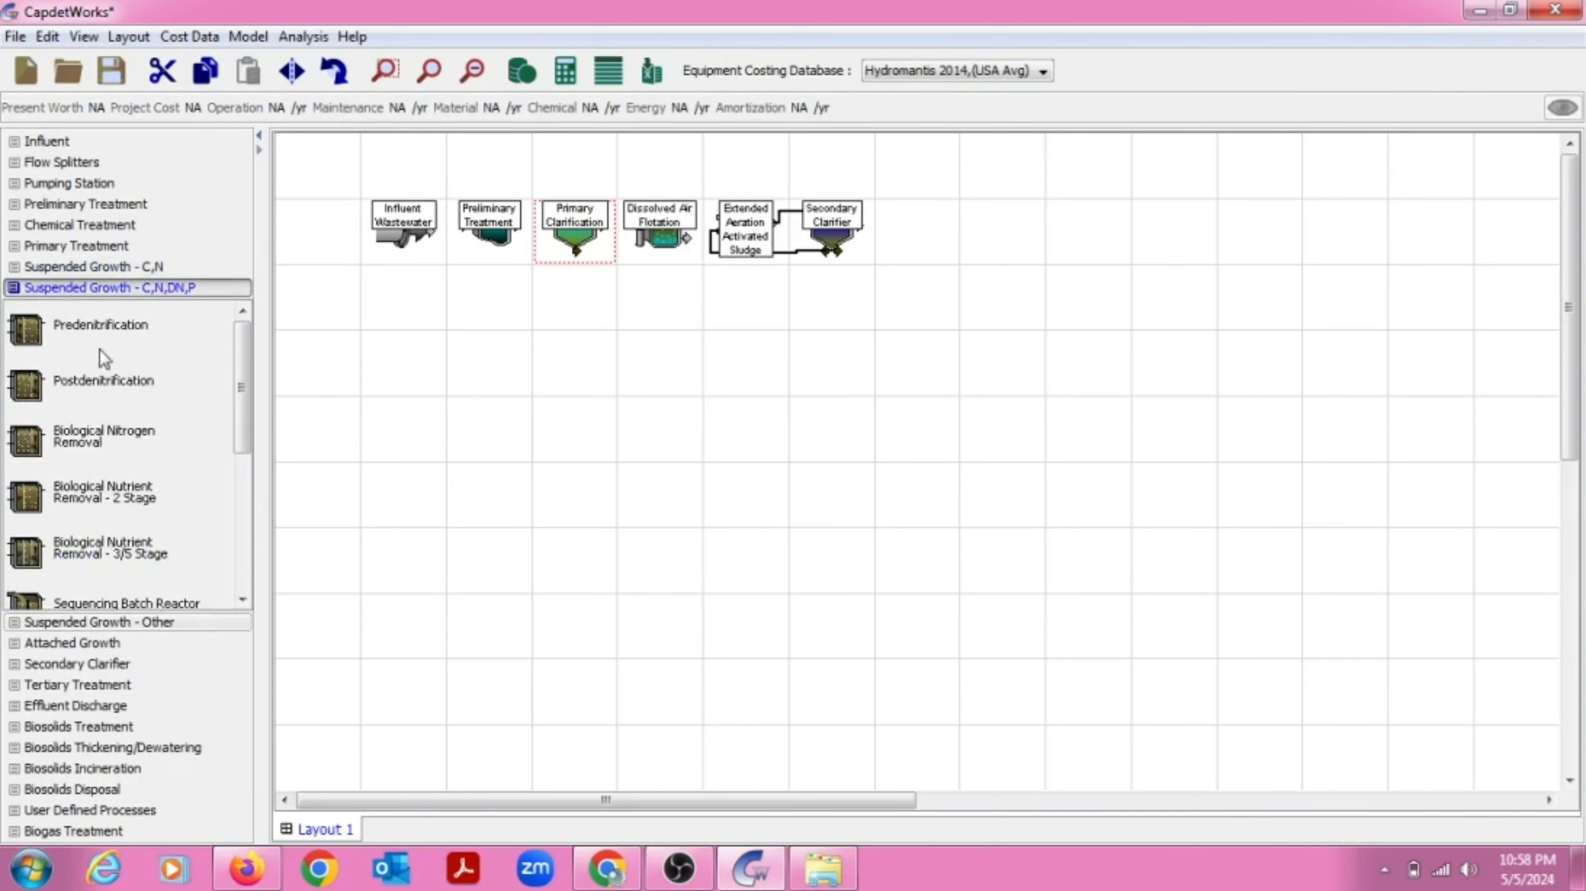
click(97, 440)
click(908, 212)
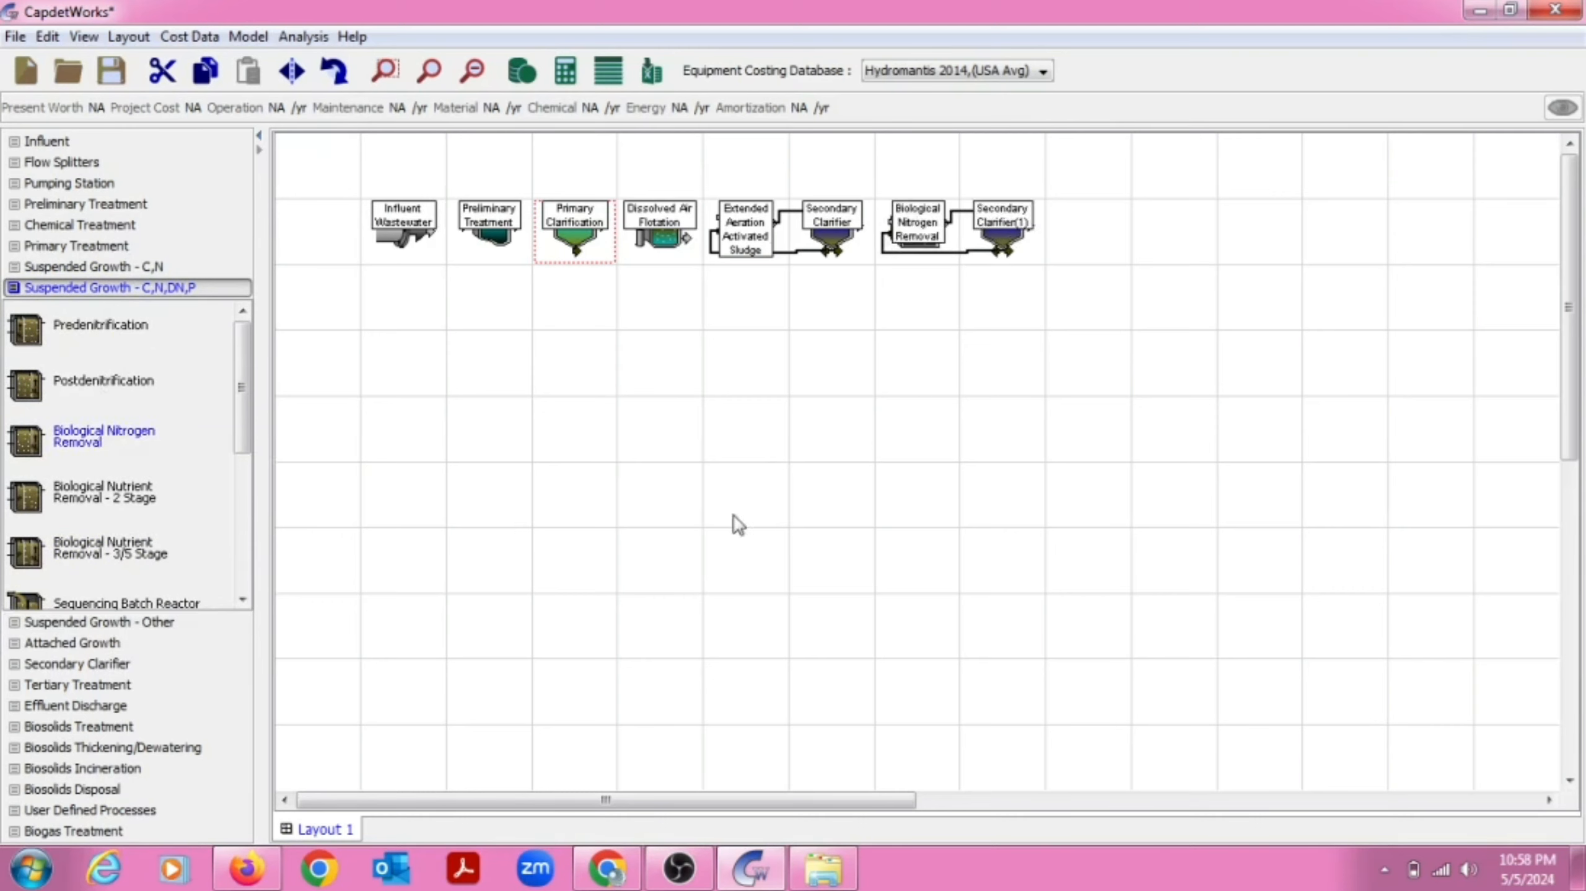
Place a separate Secondary Clarifier at the end of the process row, after the Biological Nitrogen Removal unit's clarifier
click(117, 622)
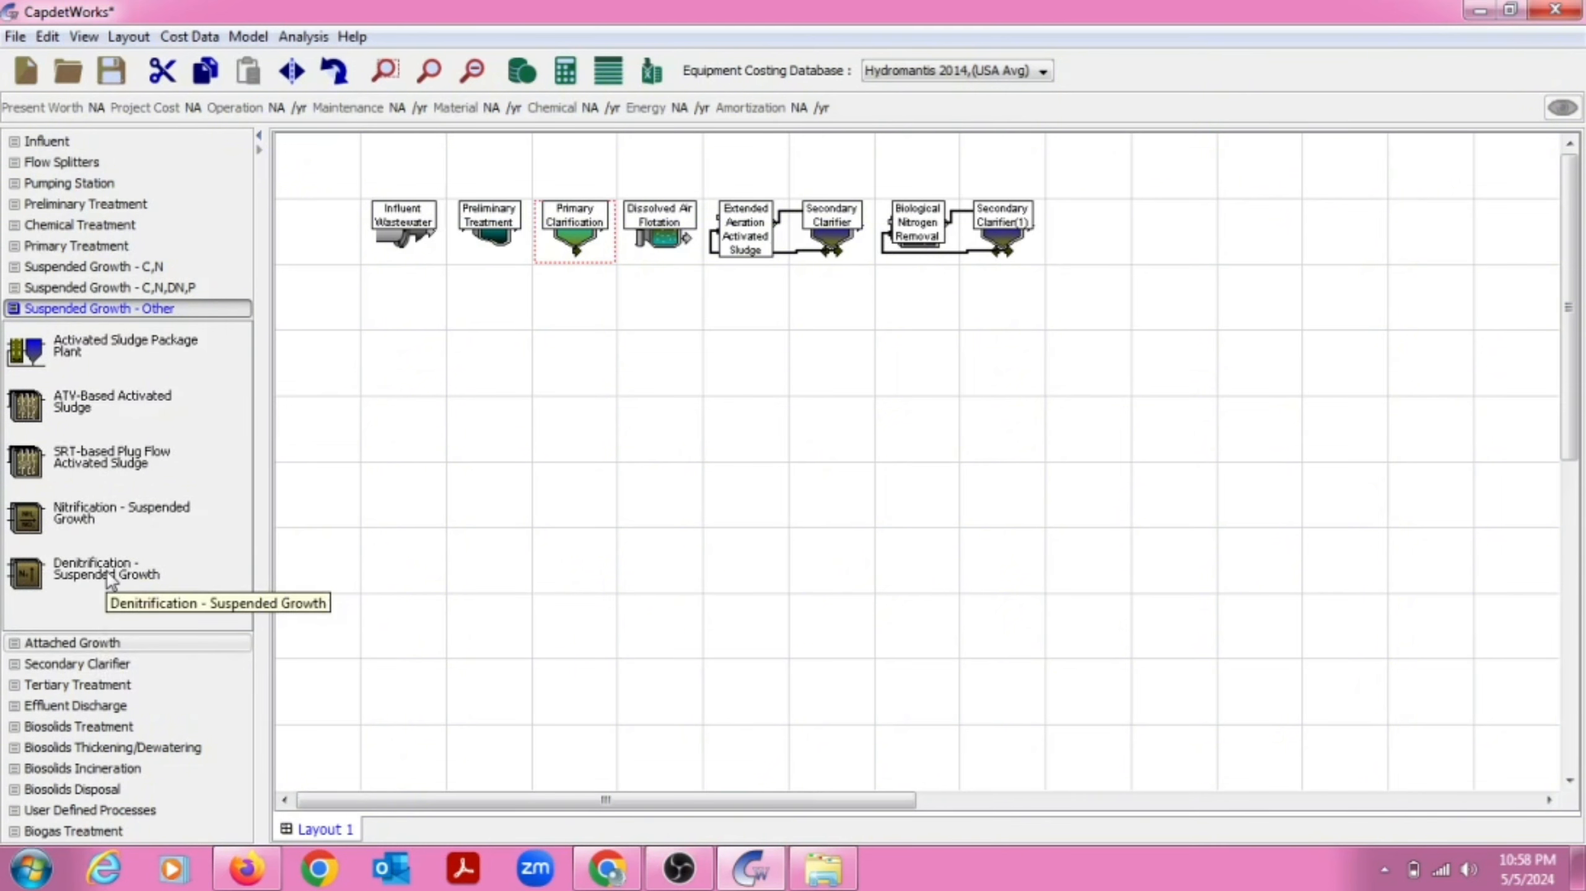
click(87, 664)
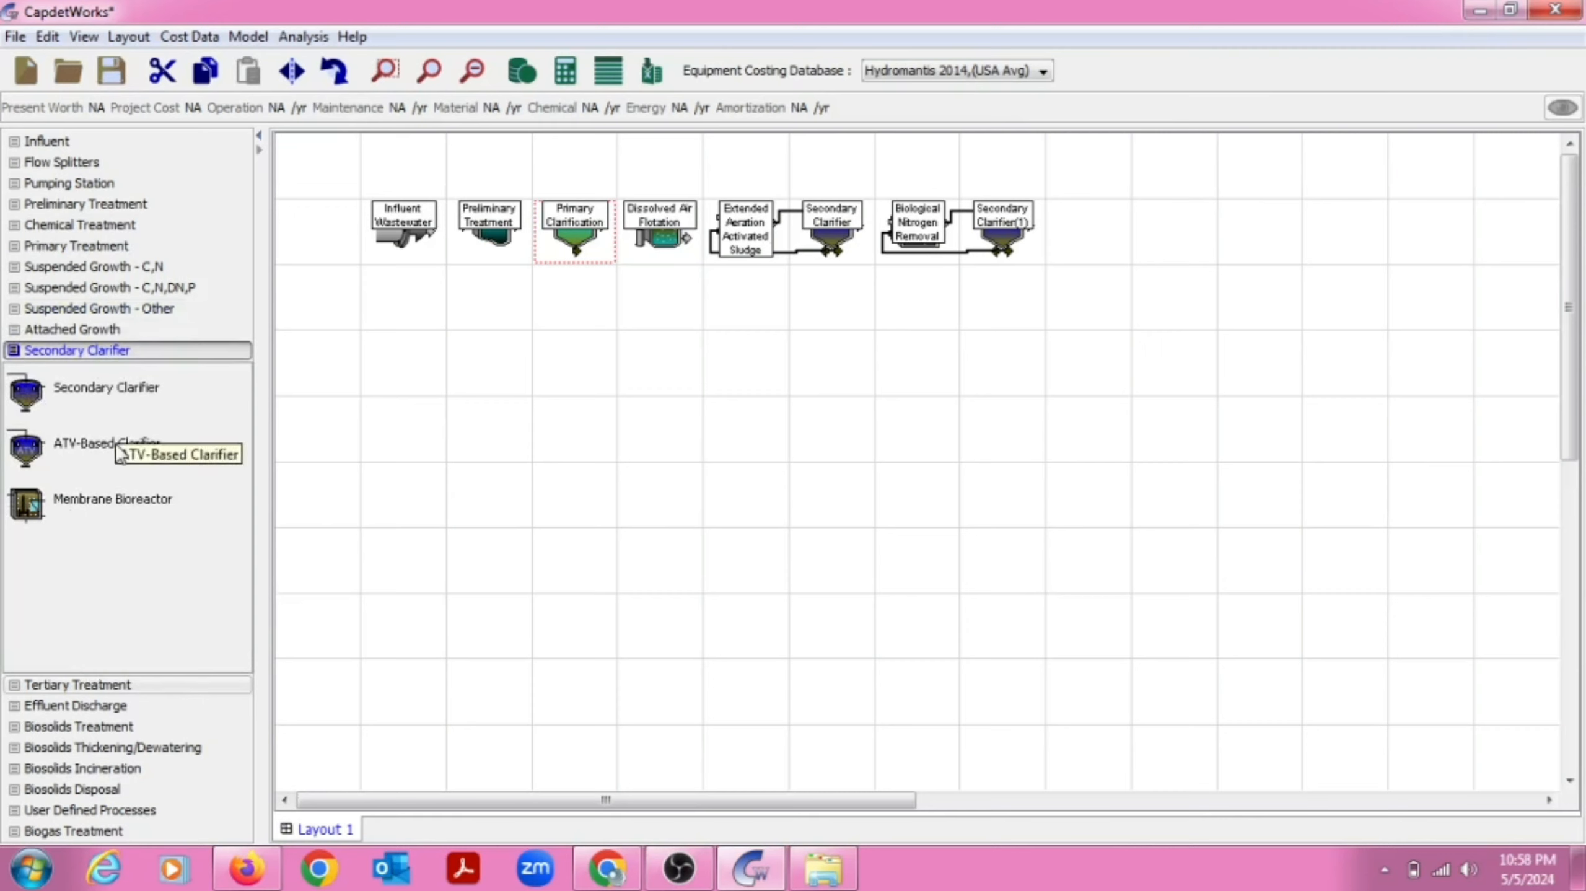
drag(119, 389, 1082, 214)
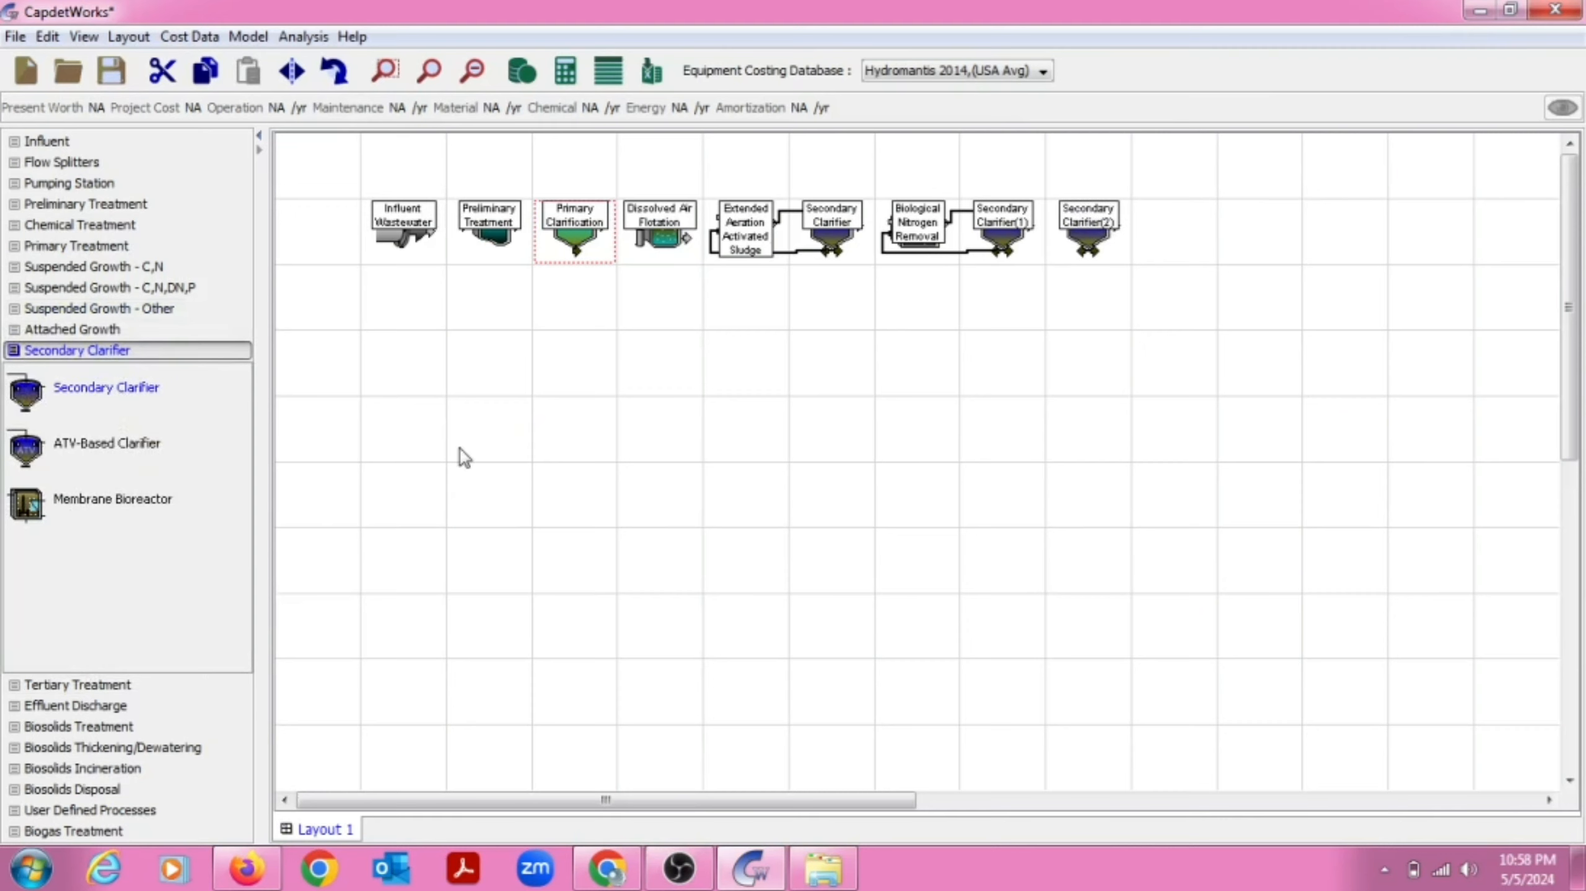
Dismiss the Windows color scheme message and place Chlorination and Ultra-Violet Disinfection processes after the last Secondary Clarifier
click(40, 686)
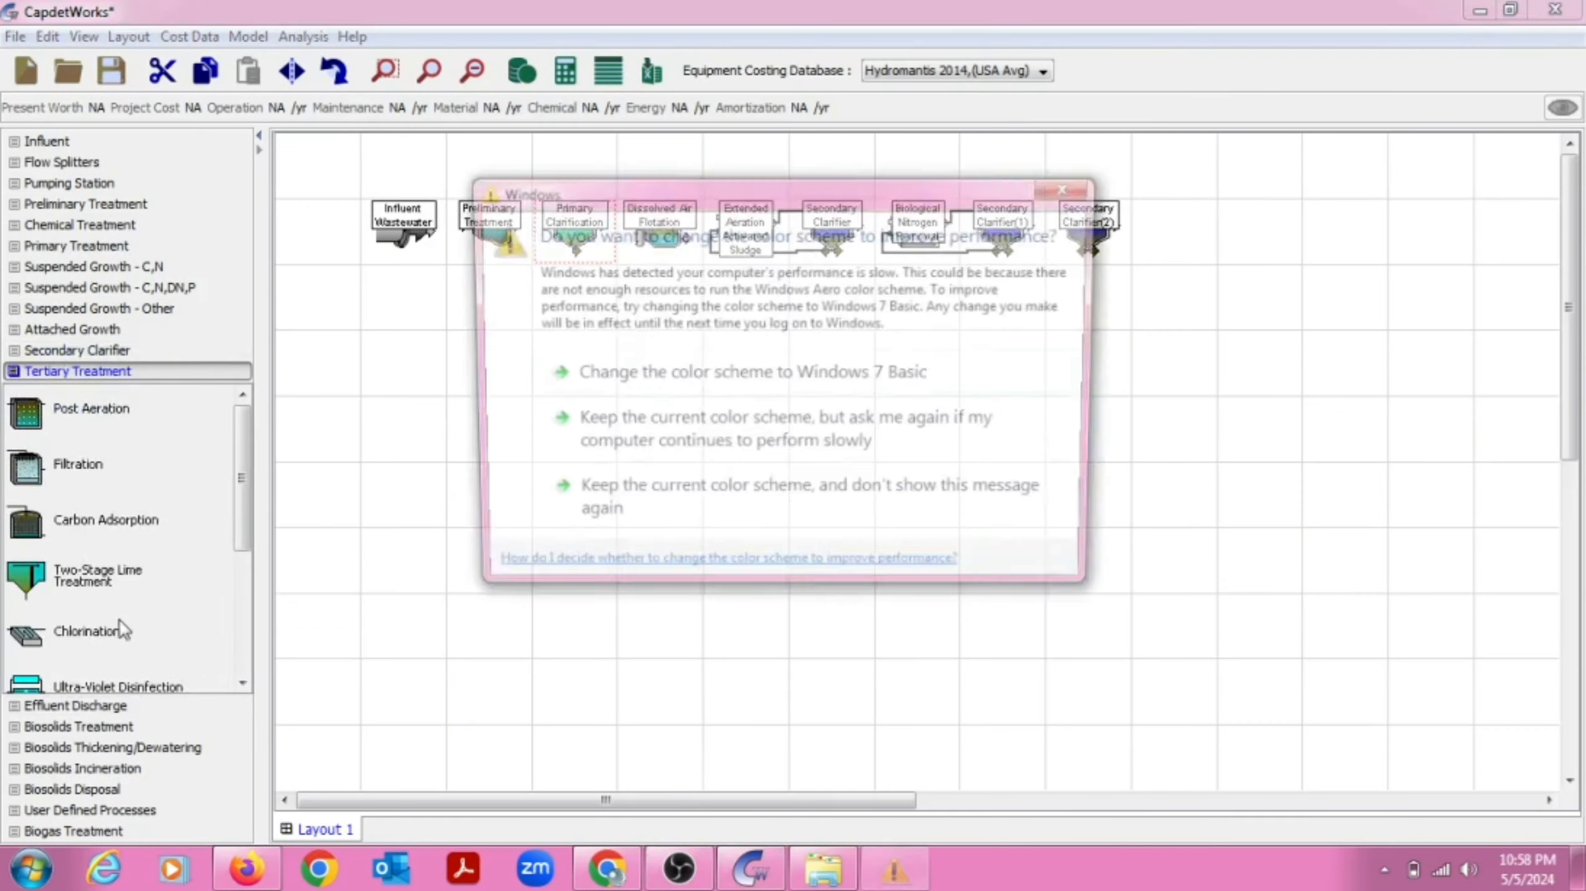
click(756, 430)
scroll(240, 605, down, 3)
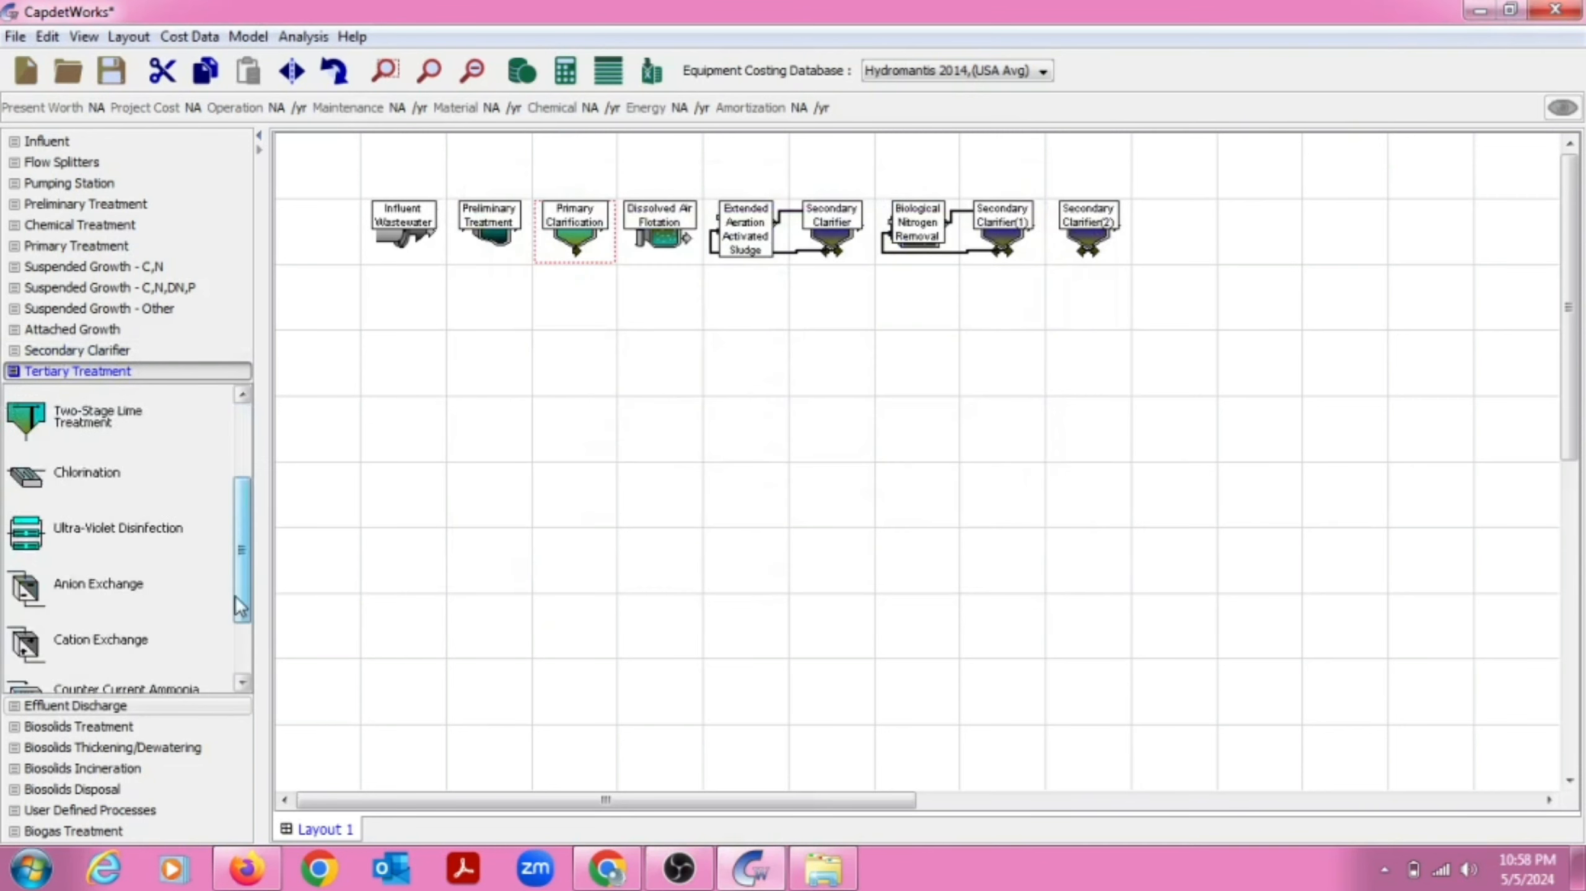
scroll(240, 602, down, 1)
drag(94, 521, 1185, 241)
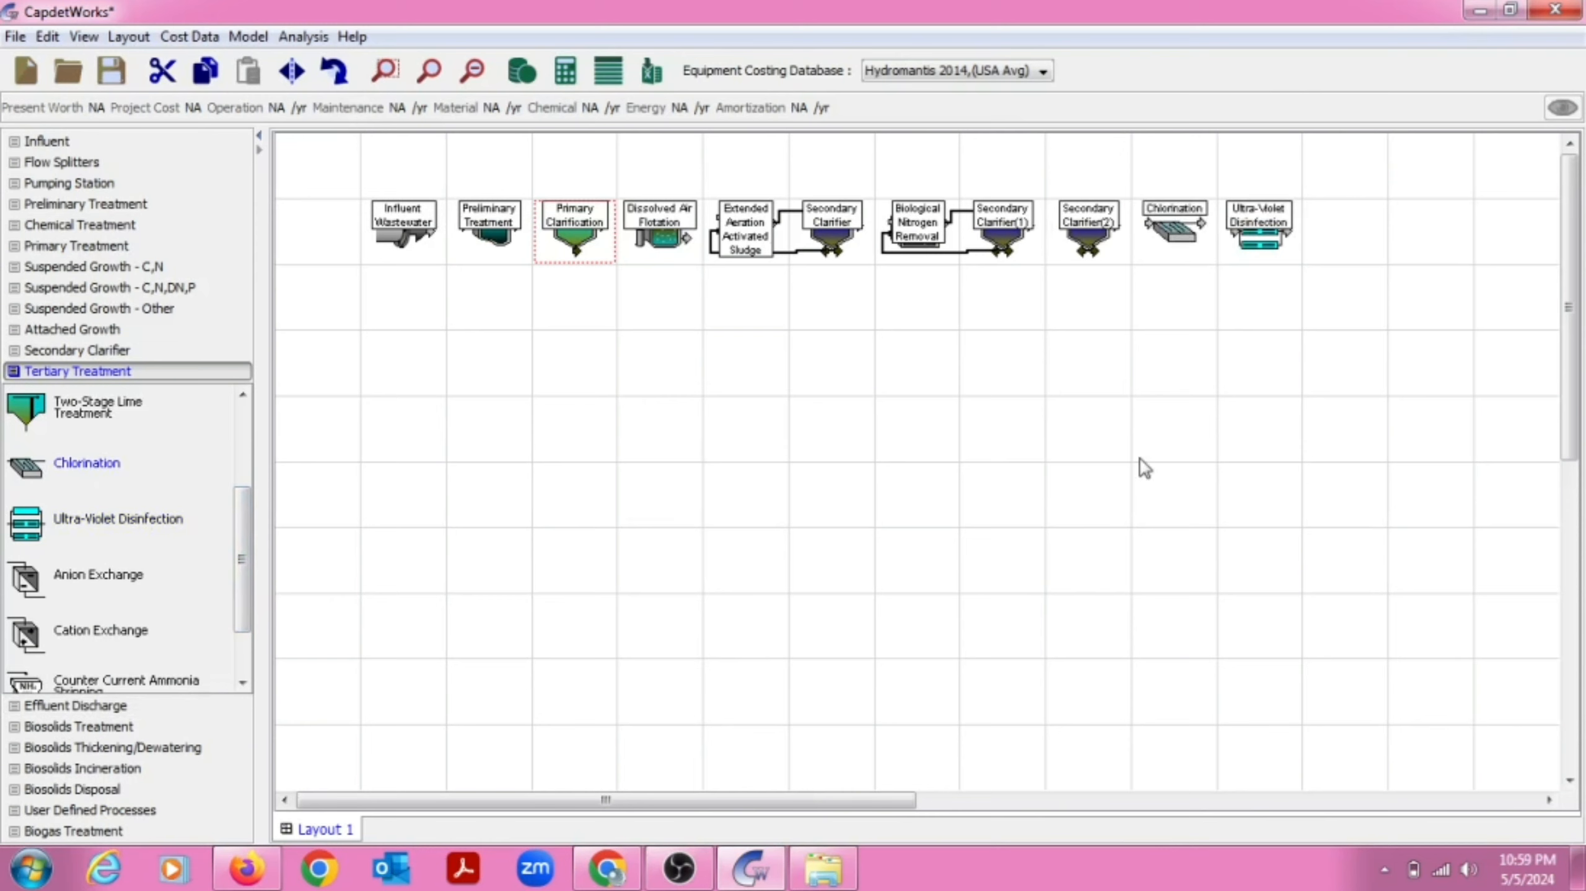
Place an Effluent discharge process after Ultra-Violet Disinfection at the end of the process row
click(101, 706)
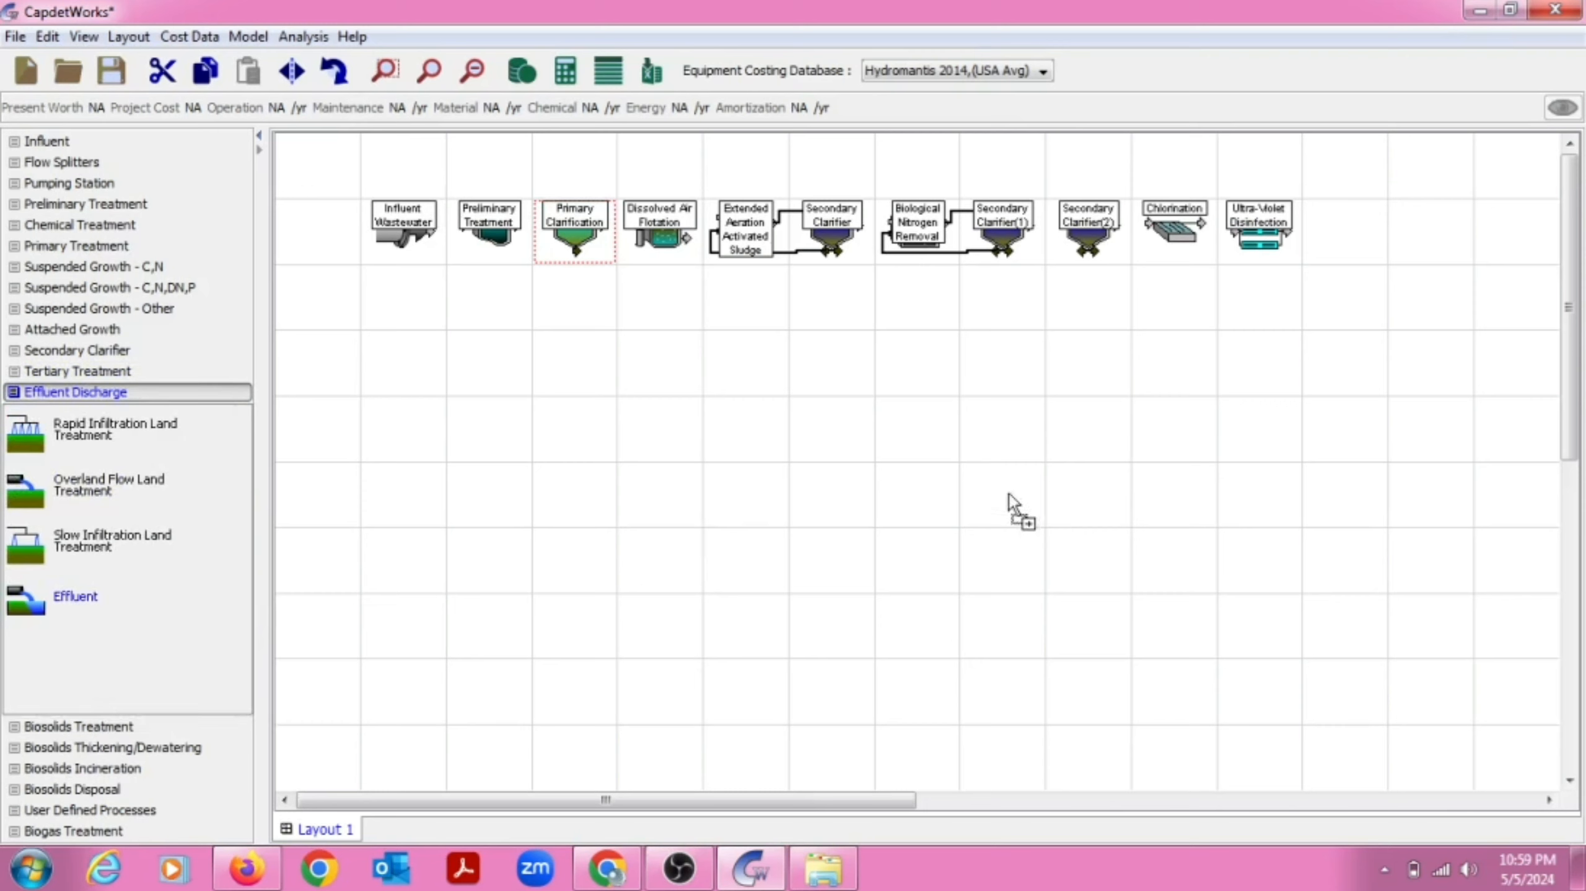
drag(1008, 493, 1360, 222)
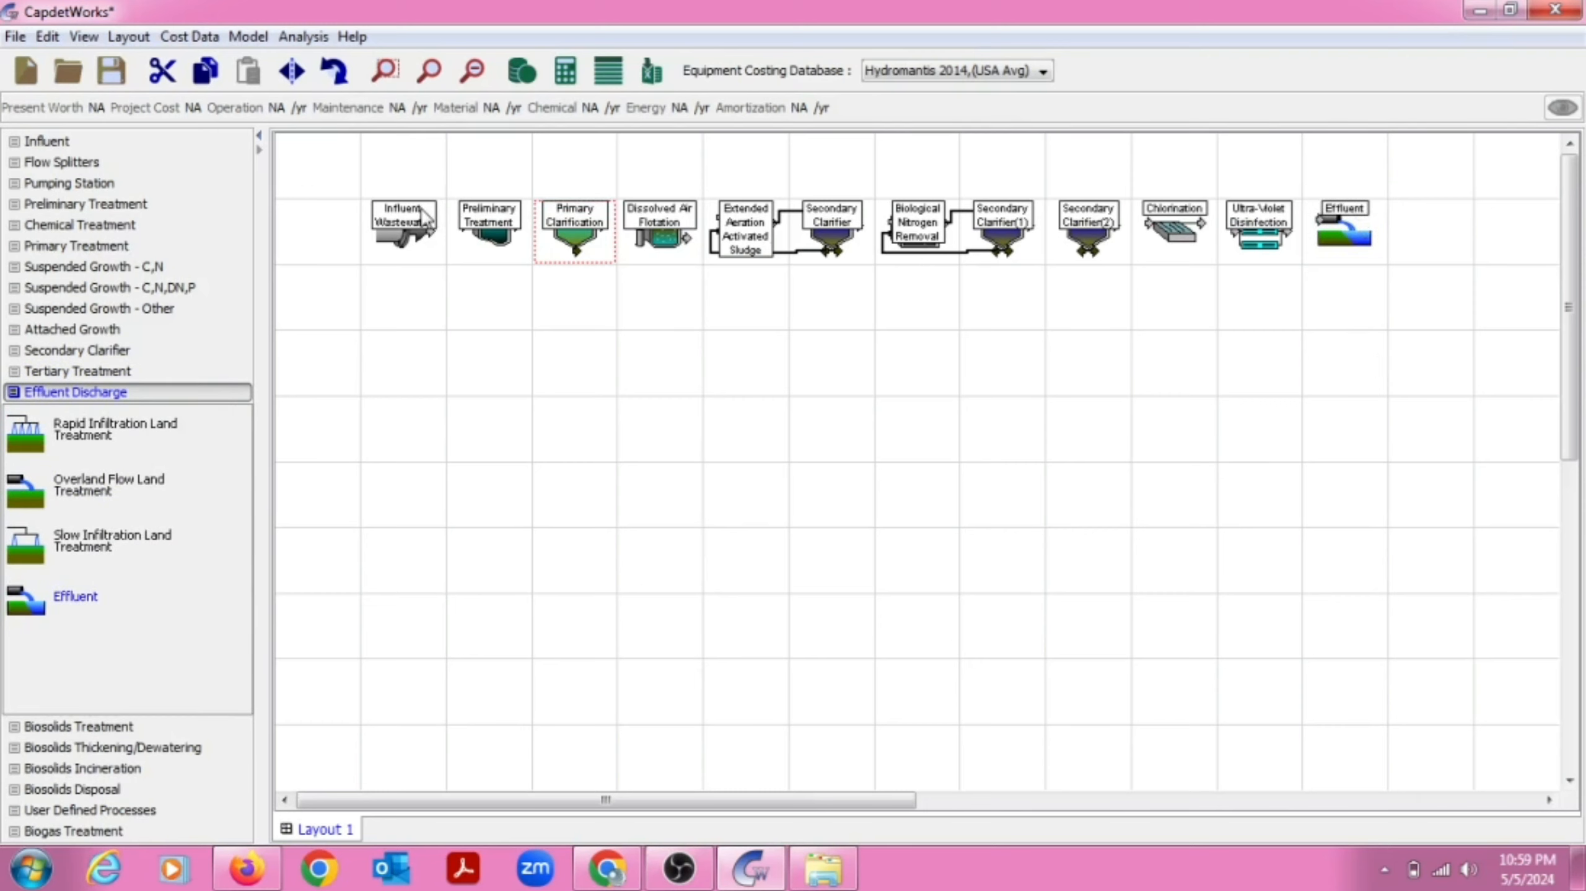
Hide the process labels and connect the unit processes in sequence from the influent through to the effluent discharge
click(83, 38)
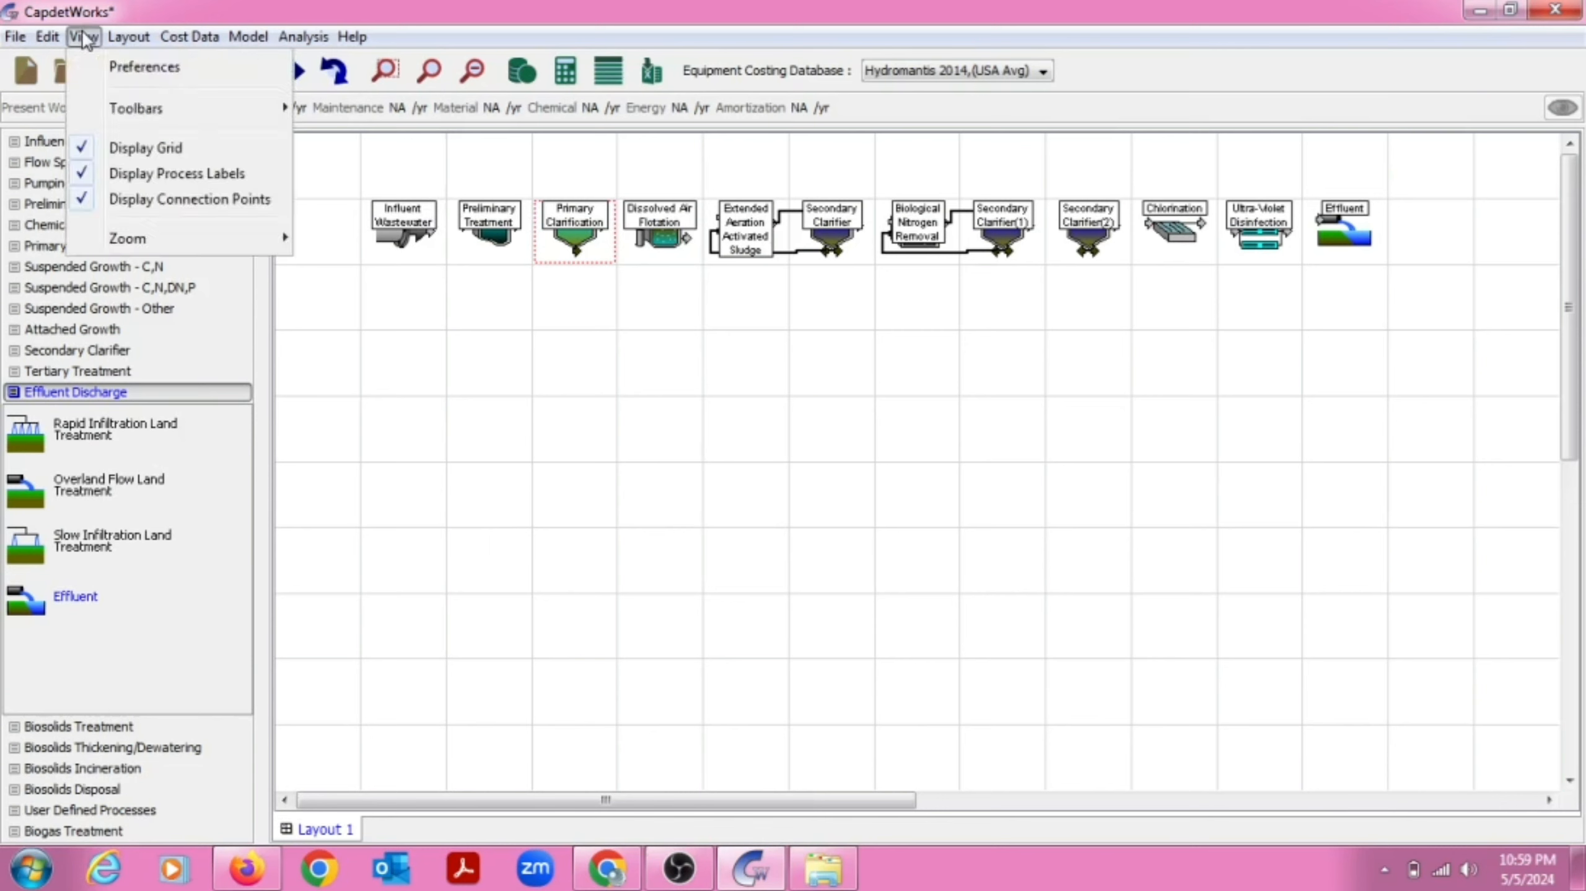
click(132, 173)
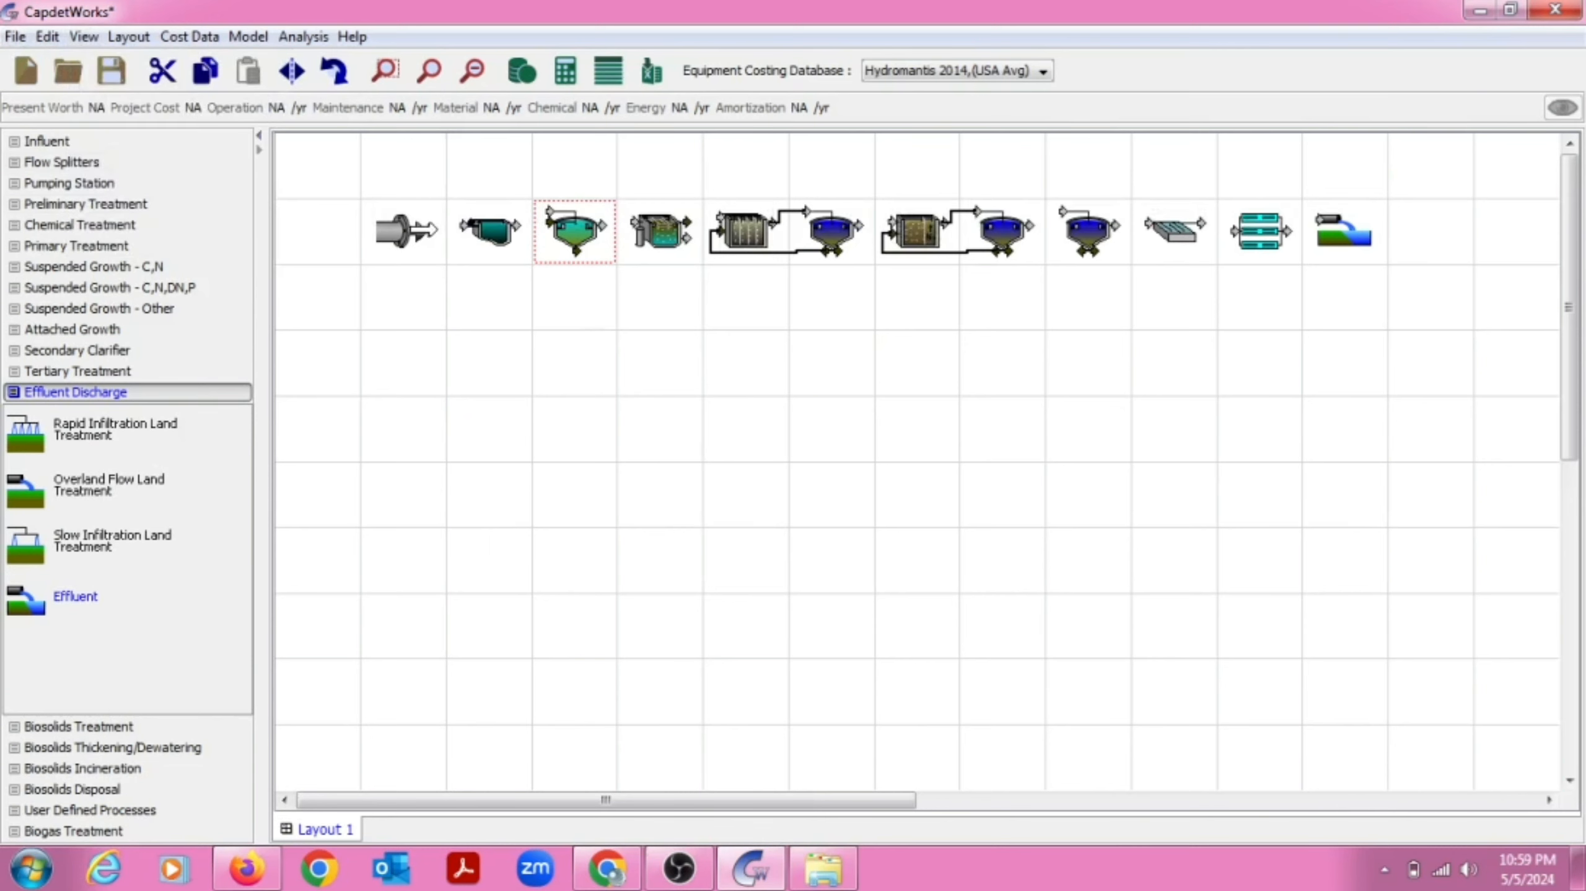
drag(430, 230, 549, 213)
drag(614, 224, 635, 224)
drag(687, 236, 718, 216)
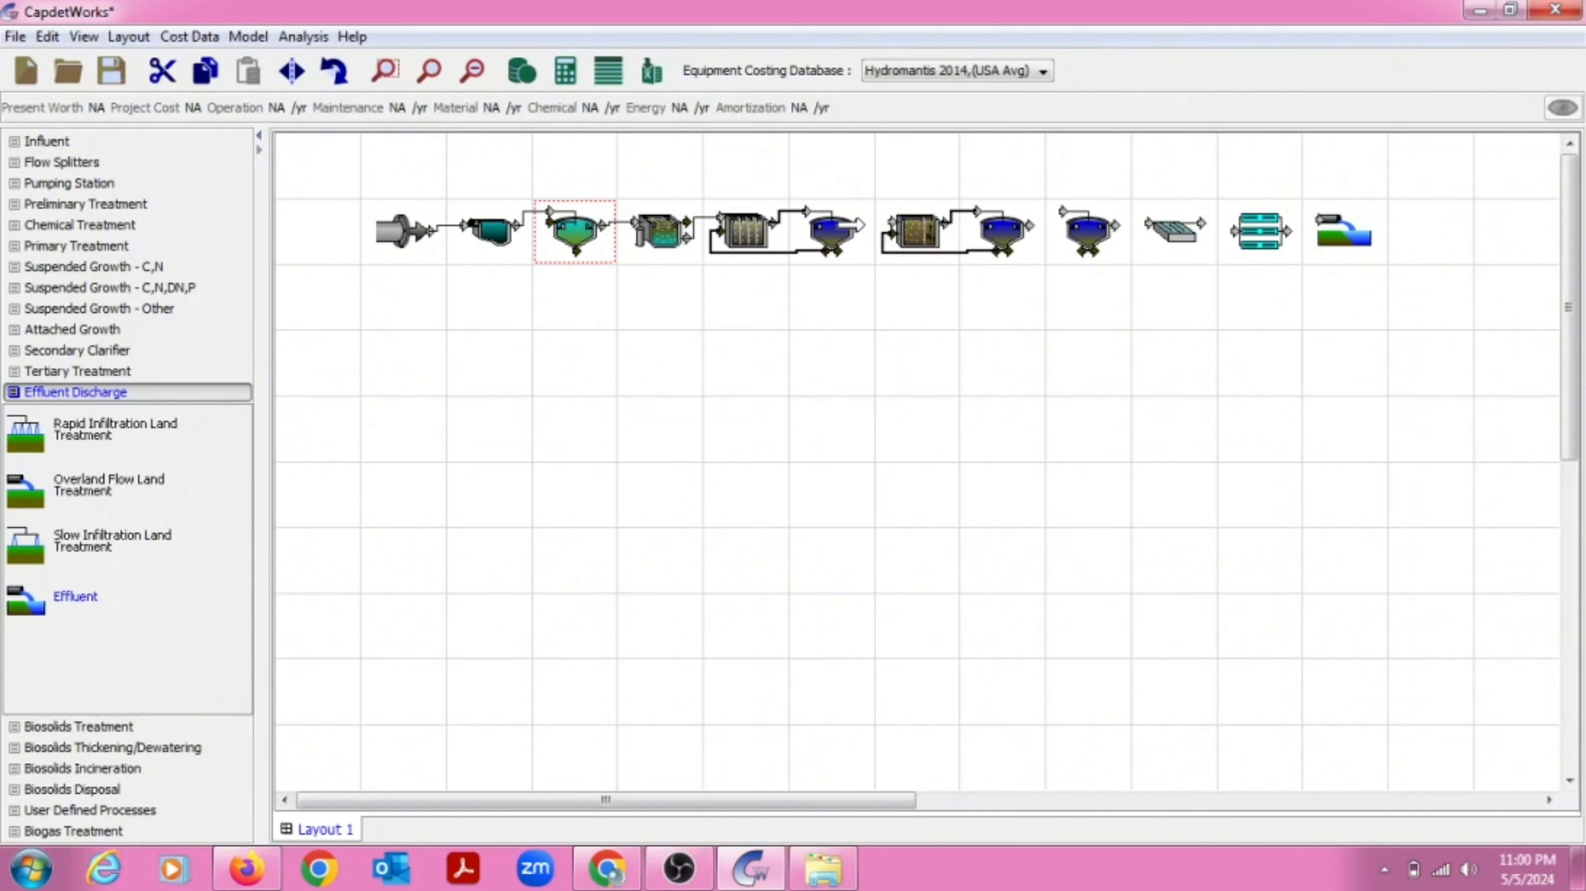
drag(860, 224, 893, 223)
drag(1026, 227, 1322, 224)
Set the units of the influent wastewater's average, minimum and maximum flow to m3/d
click(403, 242)
right_click(402, 240)
click(456, 256)
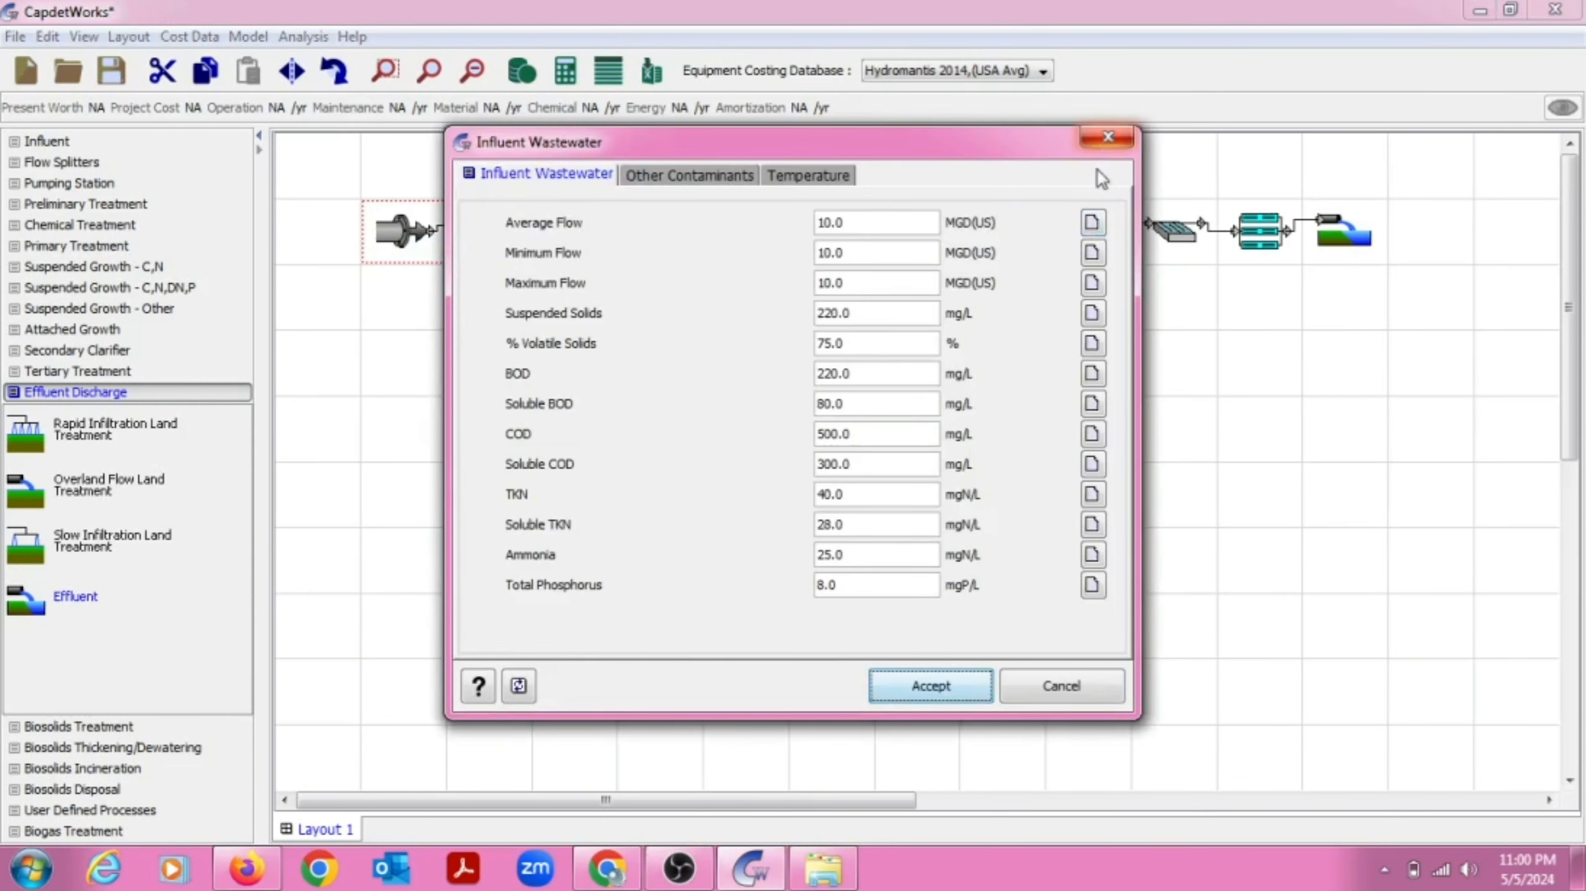
click(978, 225)
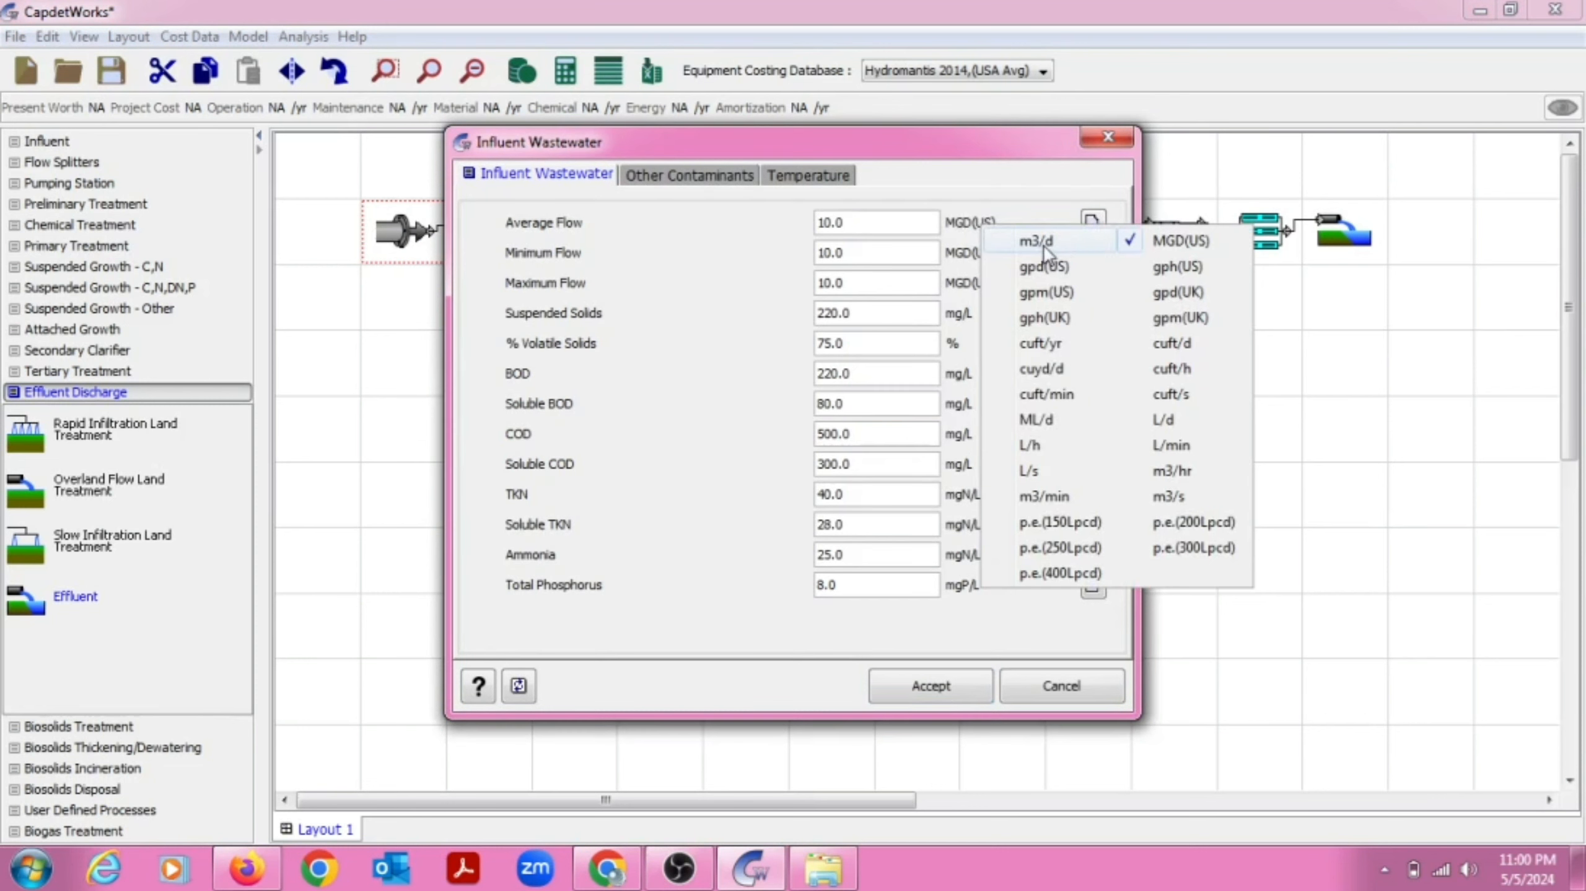
click(1039, 242)
click(981, 255)
click(1023, 272)
click(977, 286)
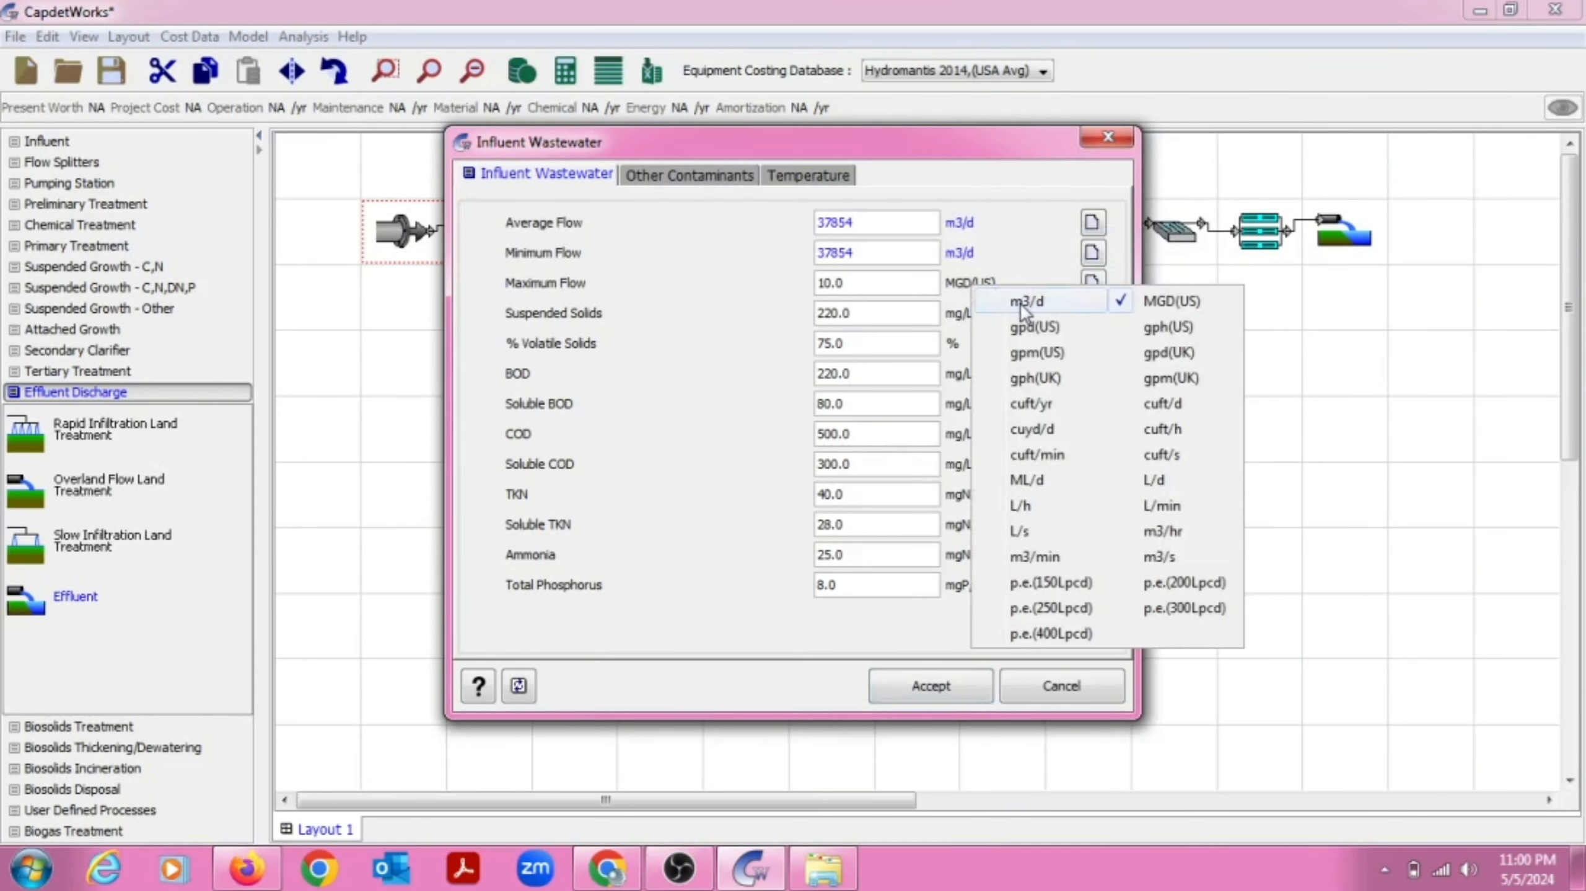
click(1020, 304)
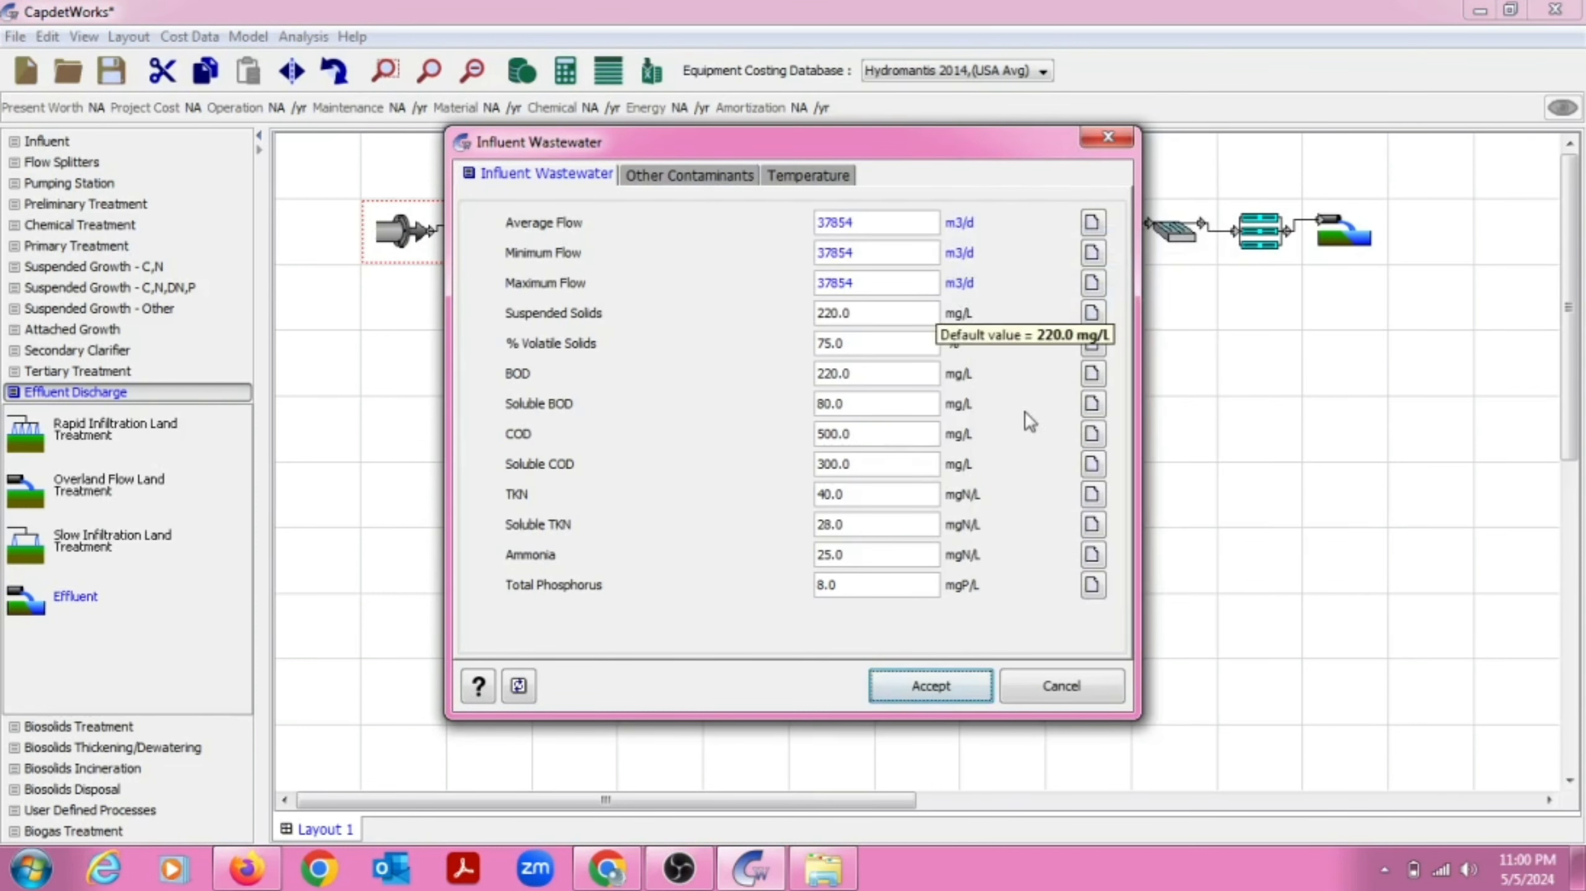
Set the influent BOD to 500 mg/L and the soluble BOD to 100 mg/L
click(867, 367)
double_click(866, 367)
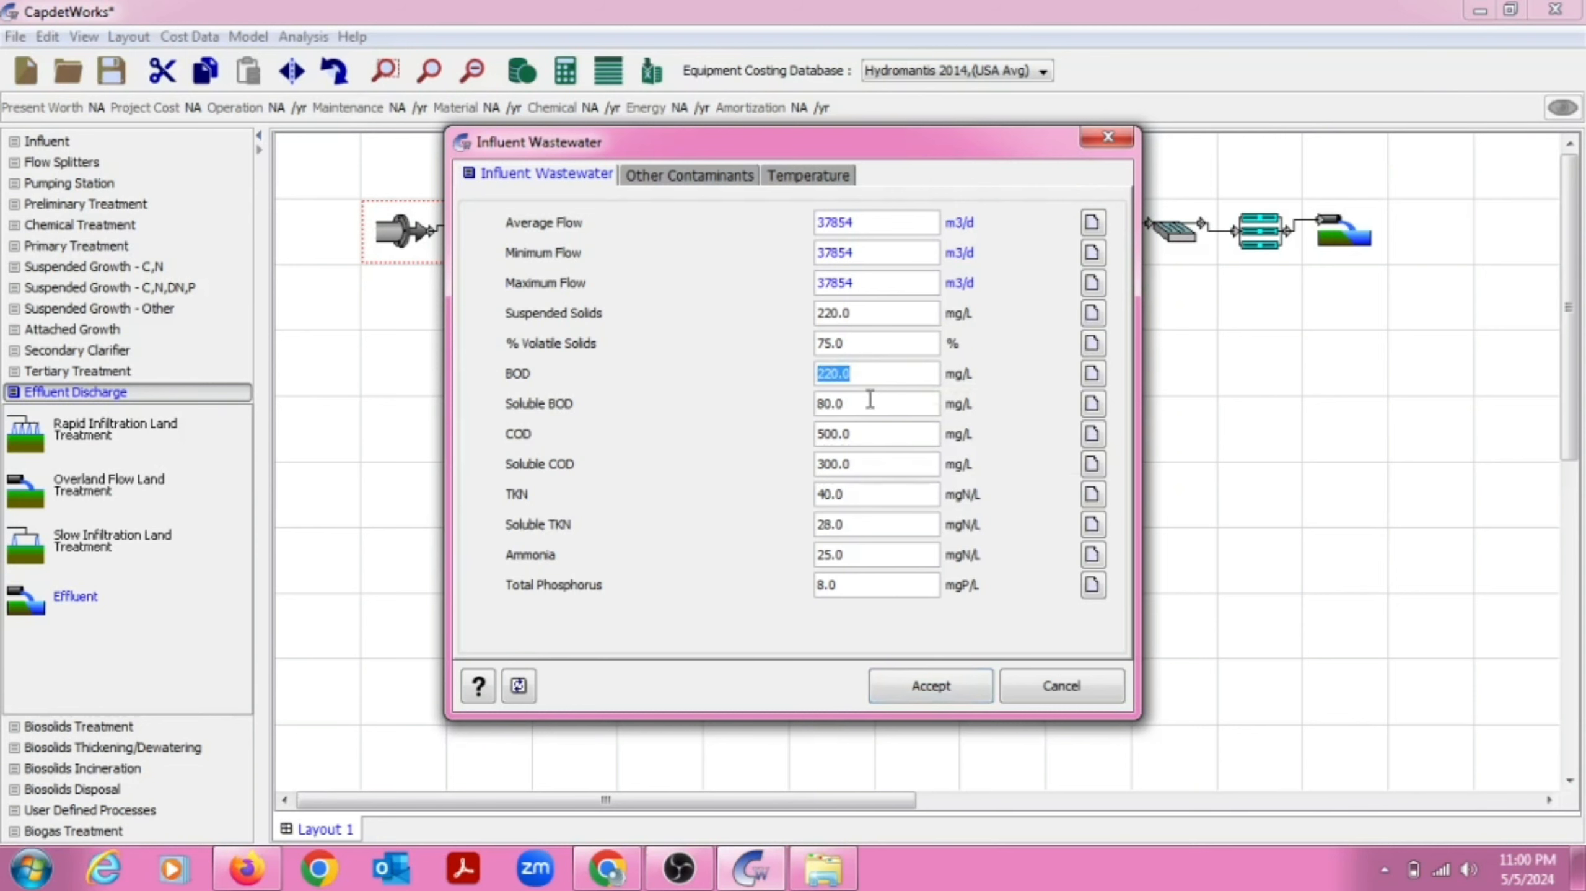
text(500)
drag(879, 404, 798, 437)
text(100)
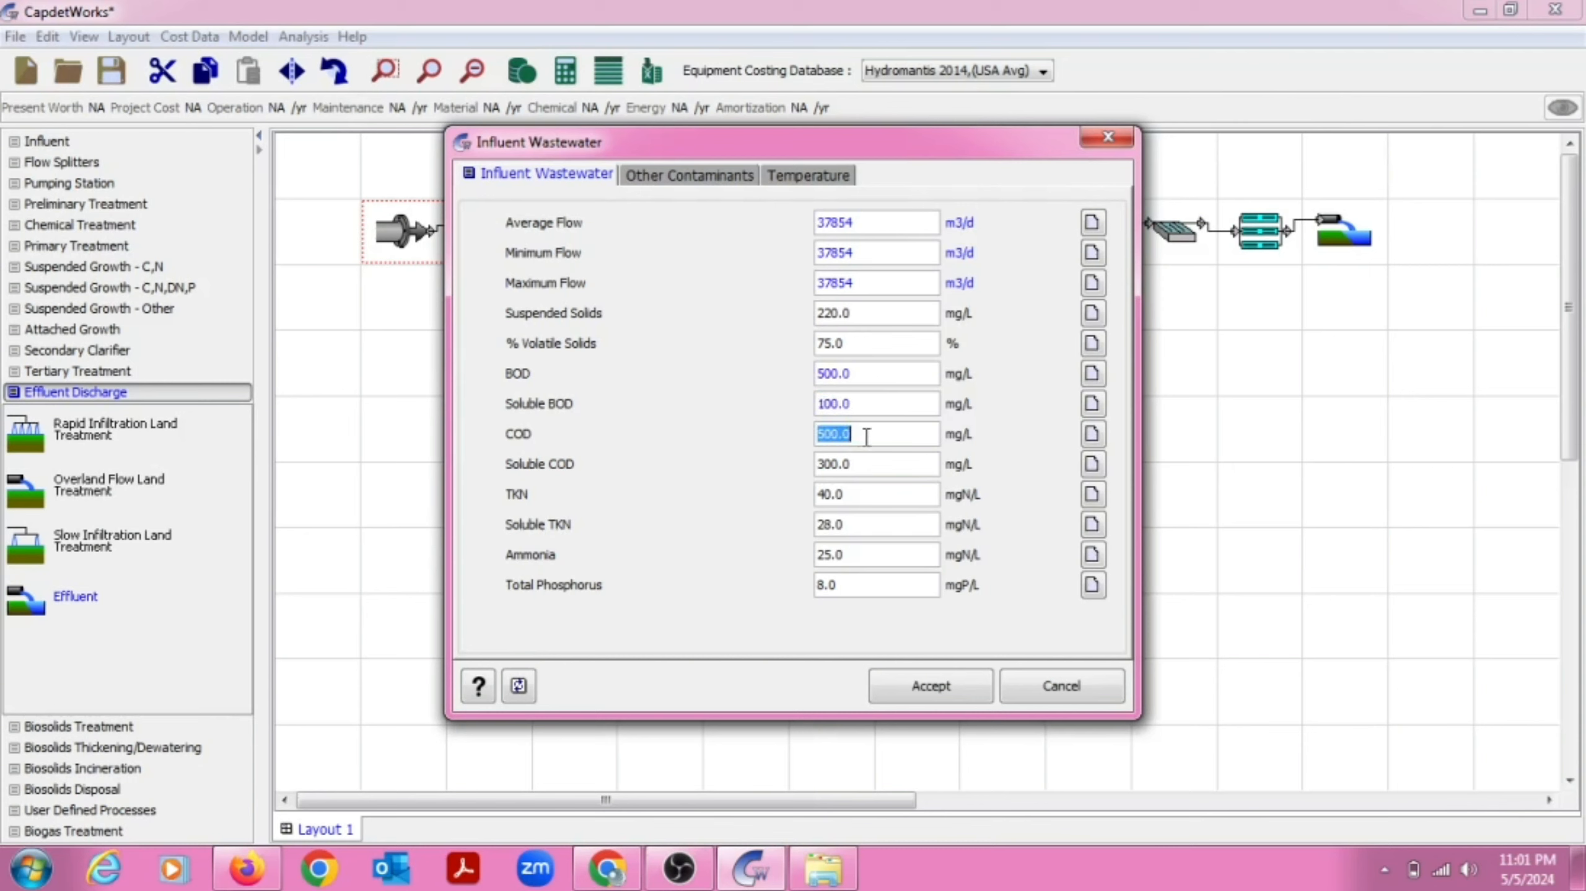
Set the influent COD to 1500 mg/L and the soluble COD to 800 mg/L
text(1500)
drag(867, 463, 793, 464)
text(500)
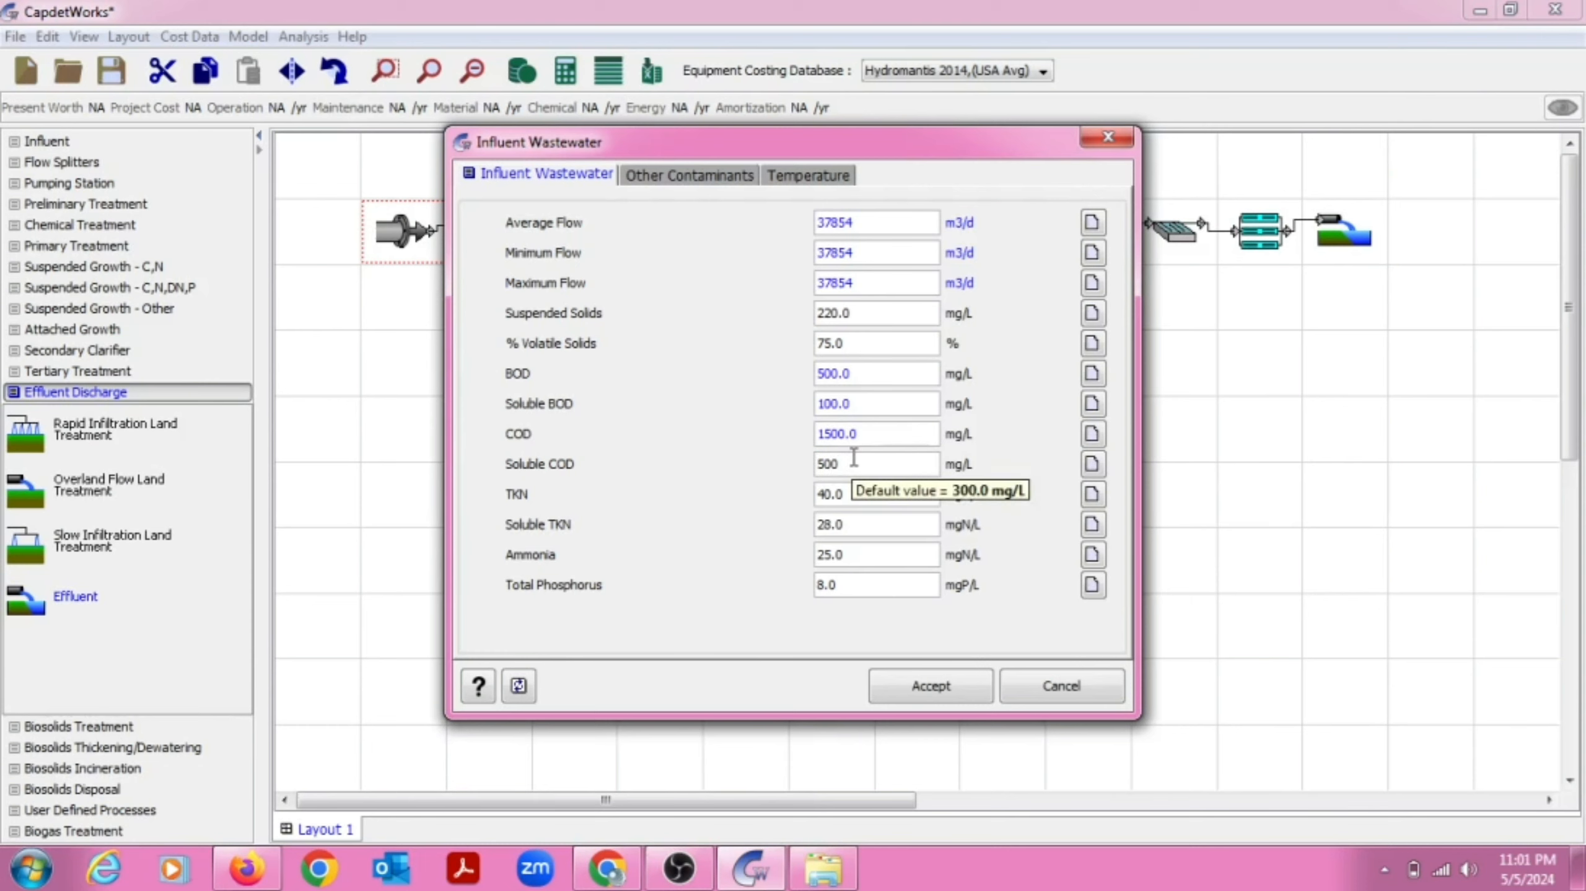
drag(830, 469, 808, 469)
text(8)
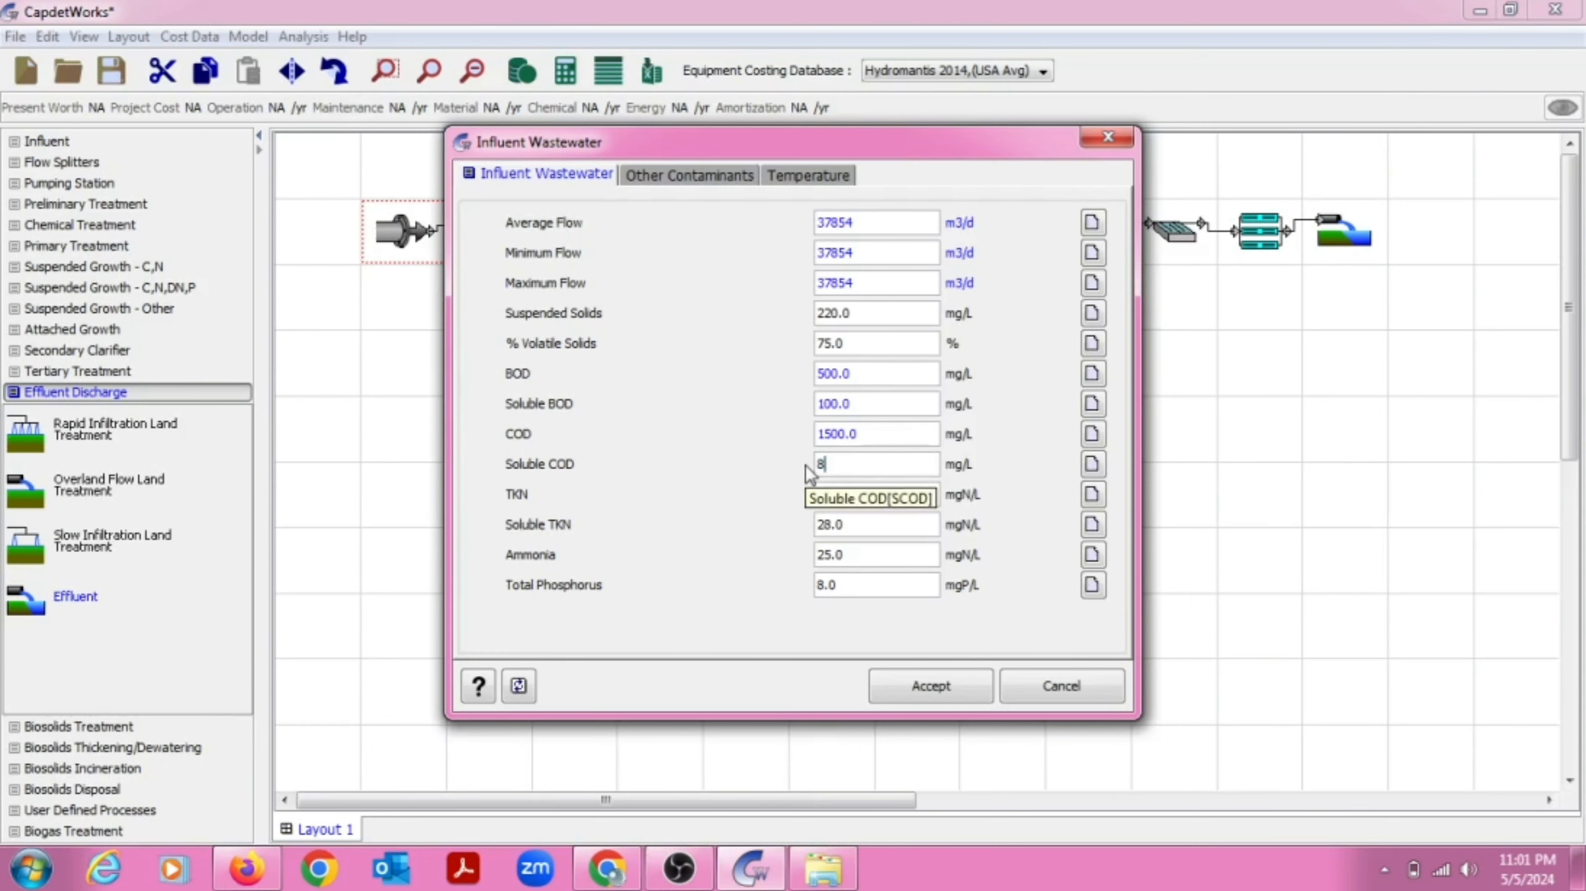
Set the influent TKN to 80 mgN/L and the total phosphorus to 15 mgP/L
click(875, 500)
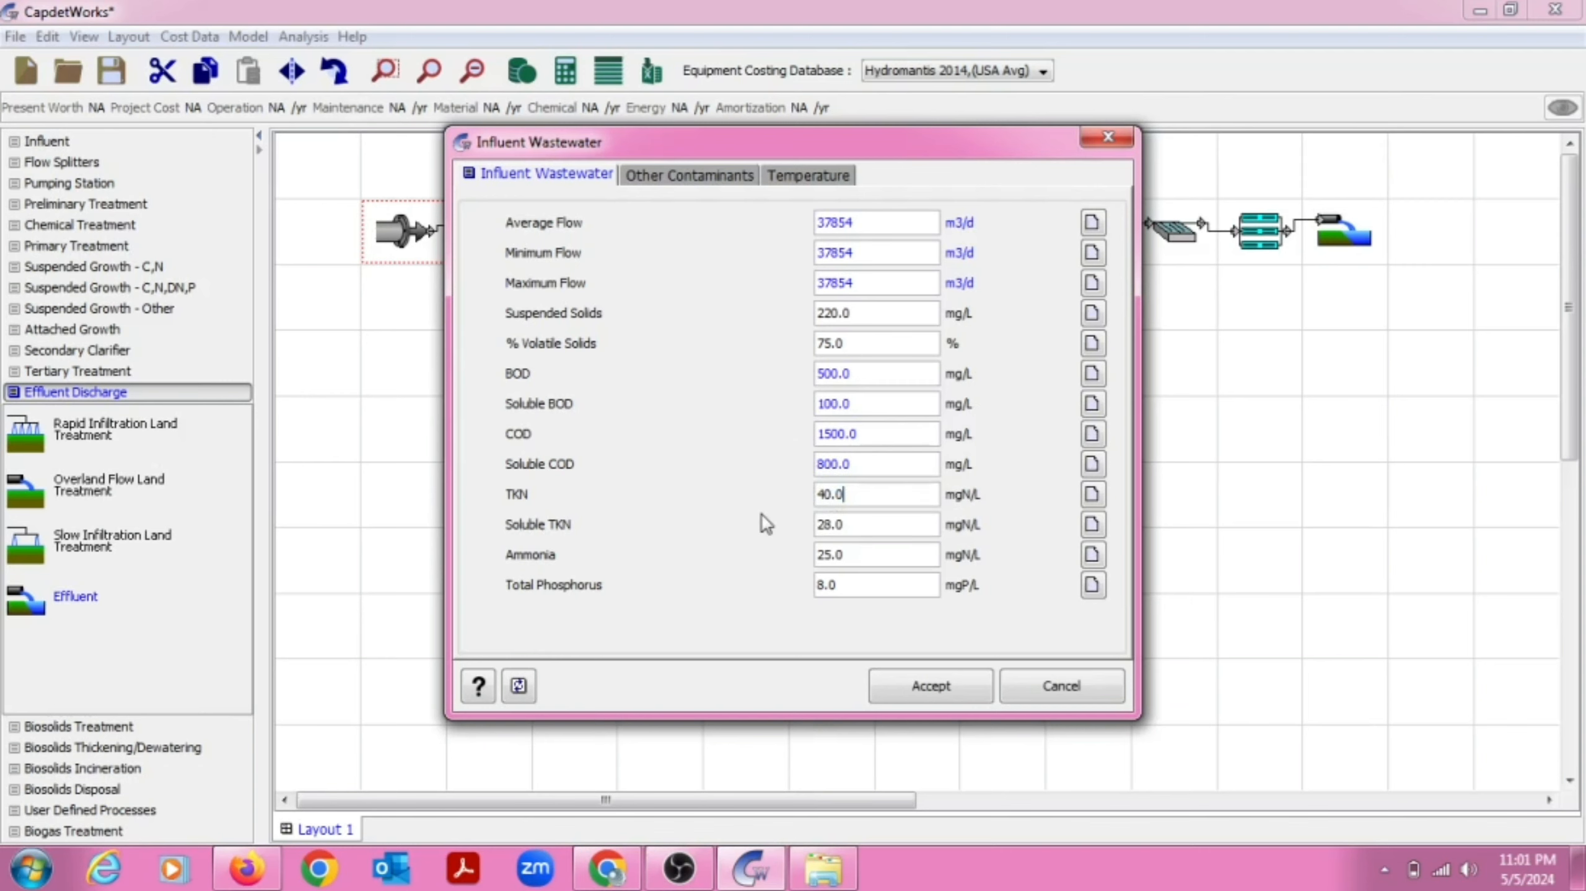
drag(868, 494, 793, 496)
text(80)
drag(837, 584, 814, 587)
text(15)
Among the influent's other contaminants, set cations to 200 mg/L, nitrite to 3 mgN/L and nitrate to 6 mgN/L
click(723, 176)
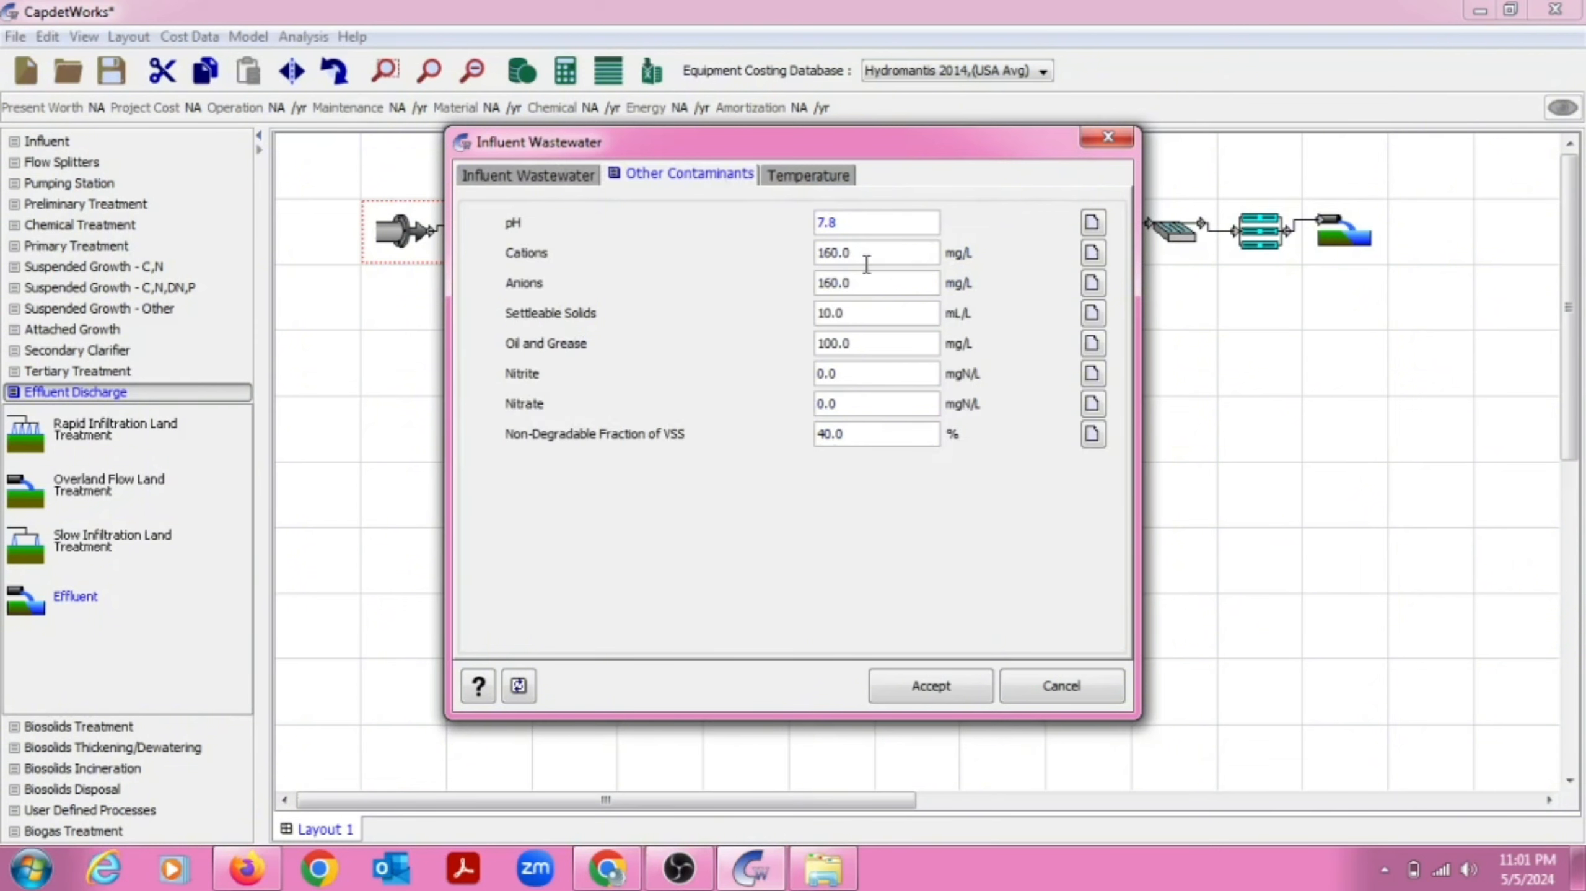
drag(867, 255, 825, 253)
text(200.0)
drag(892, 373, 762, 414)
text(3)
text(6)
Set the influent's average summer temperature to 25 deg C and winter to 12 deg C, and accept the influent parameters
click(808, 174)
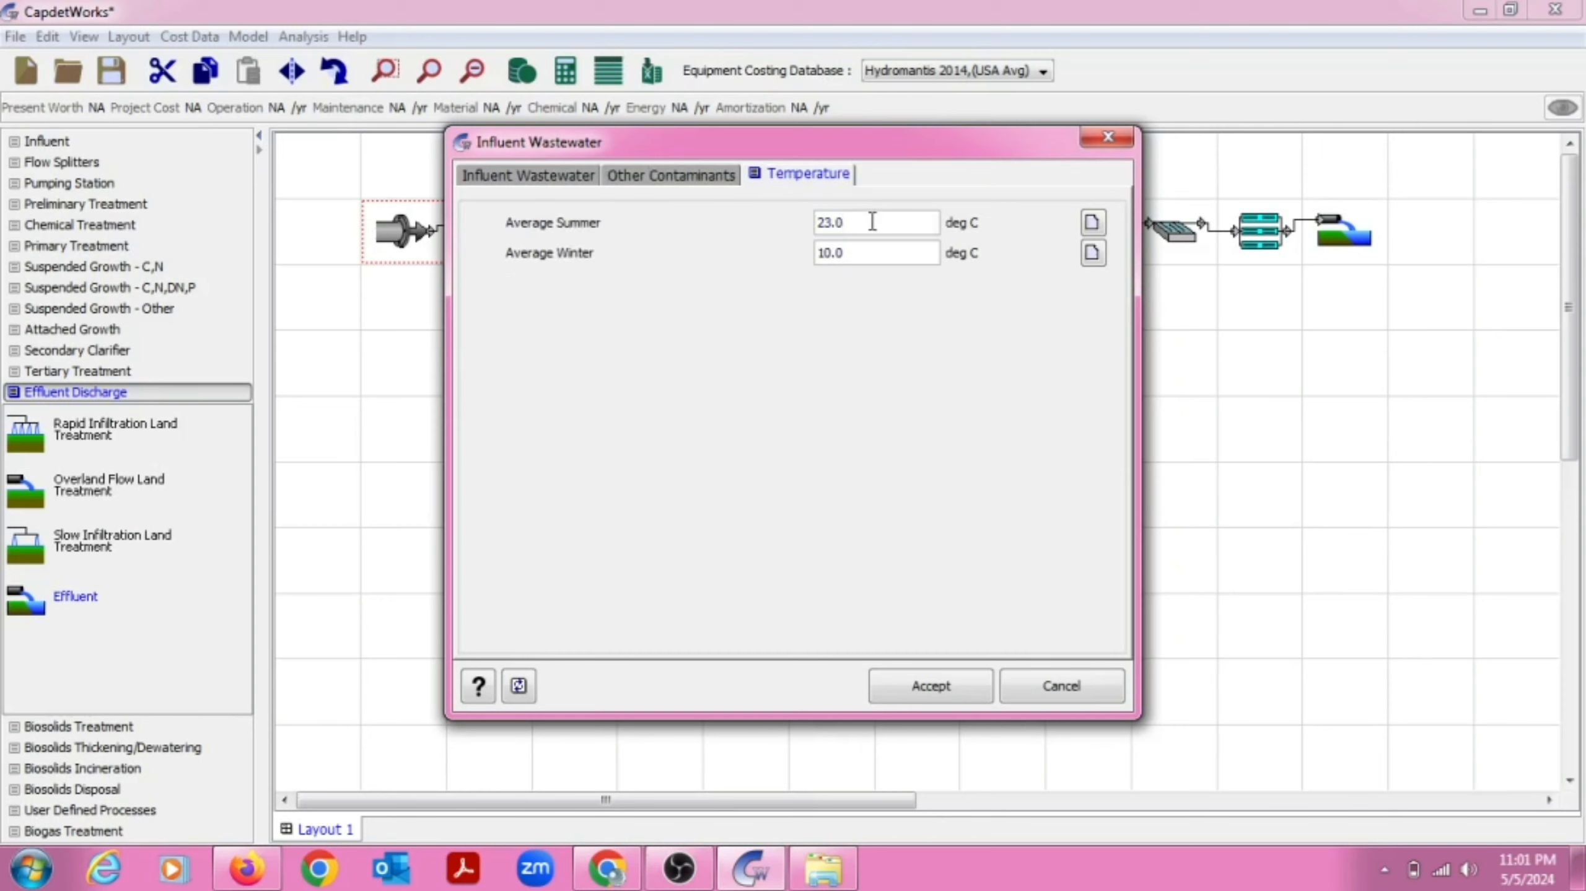
mouse_move(872, 222)
mouse_down()
mouse_move(779, 225)
mouse_move(863, 252)
mouse_up()
text(25)
click(873, 259)
double_click(872, 259)
text(12)
click(930, 689)
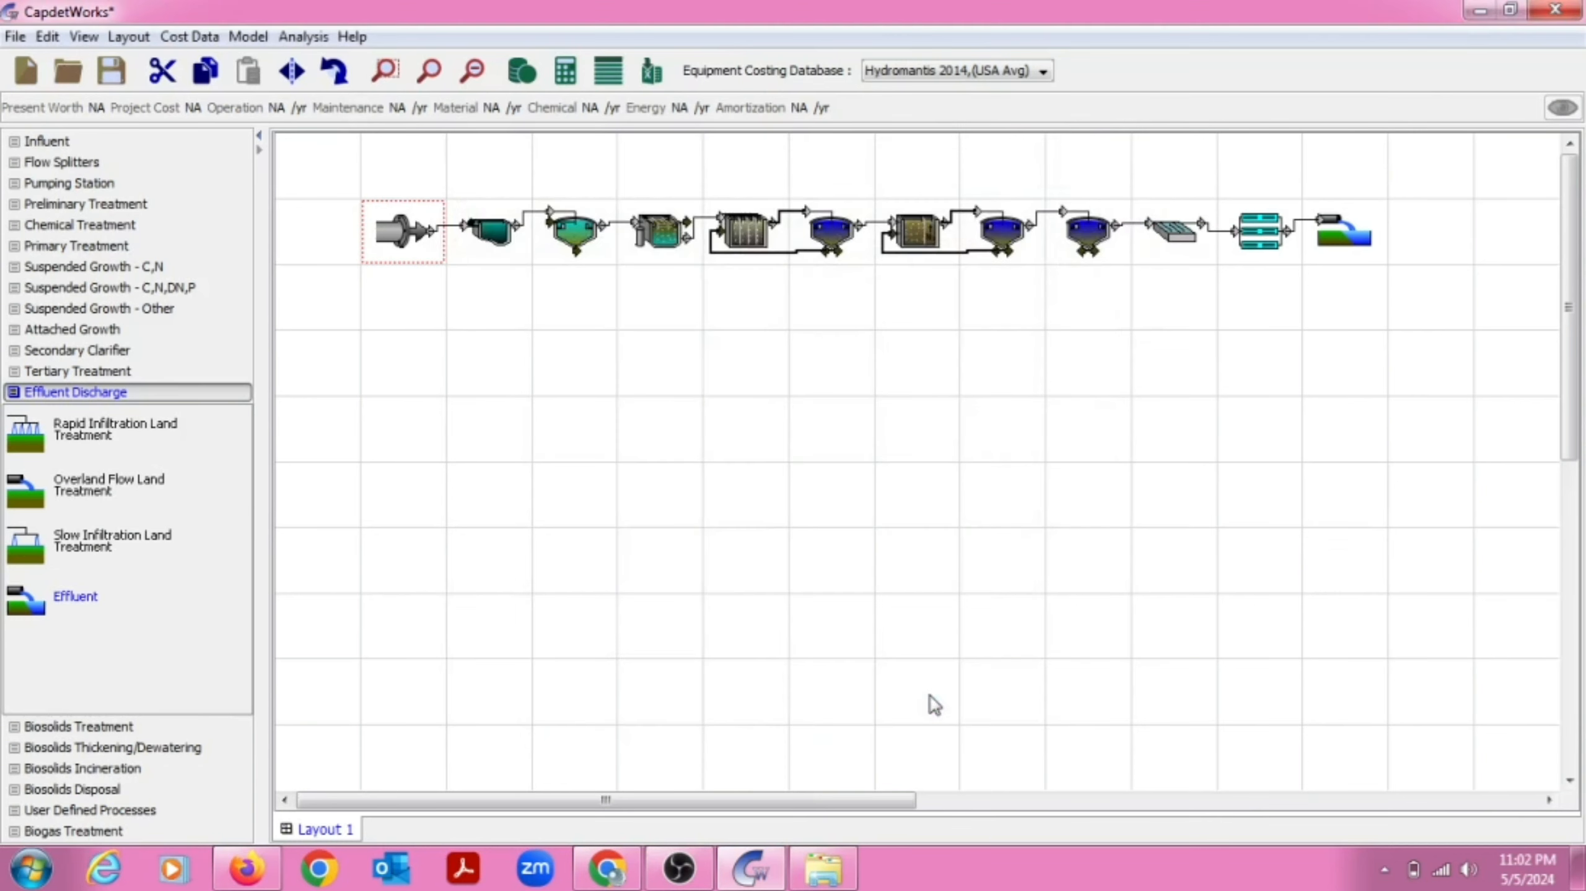
Change the Preliminary Treatment unit's screening cleaning method to Manually Cleaned
right_click(501, 225)
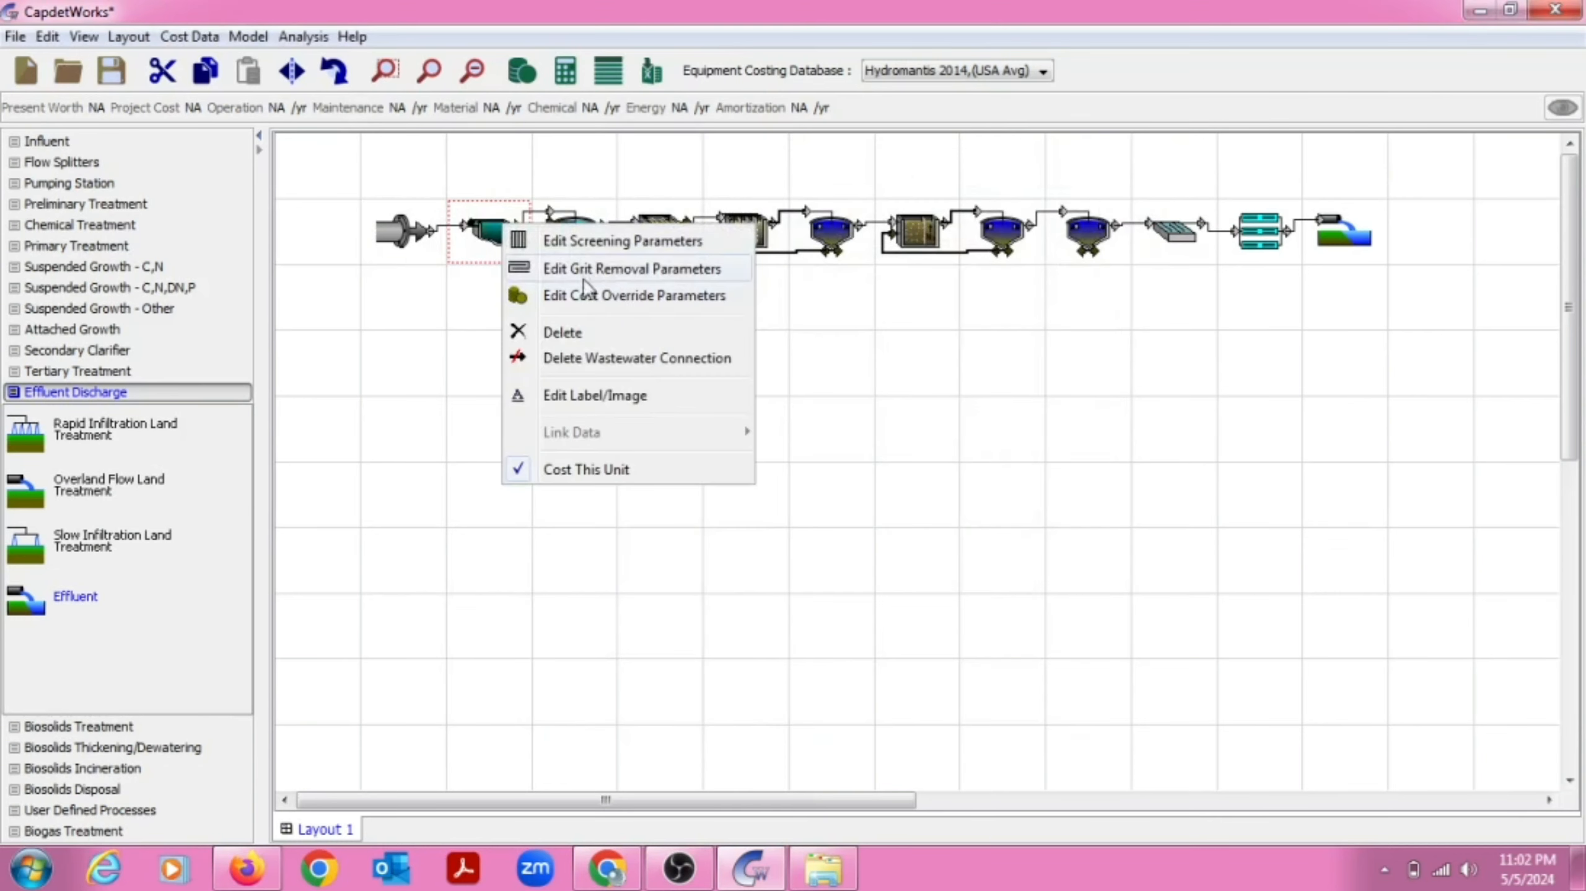
click(596, 244)
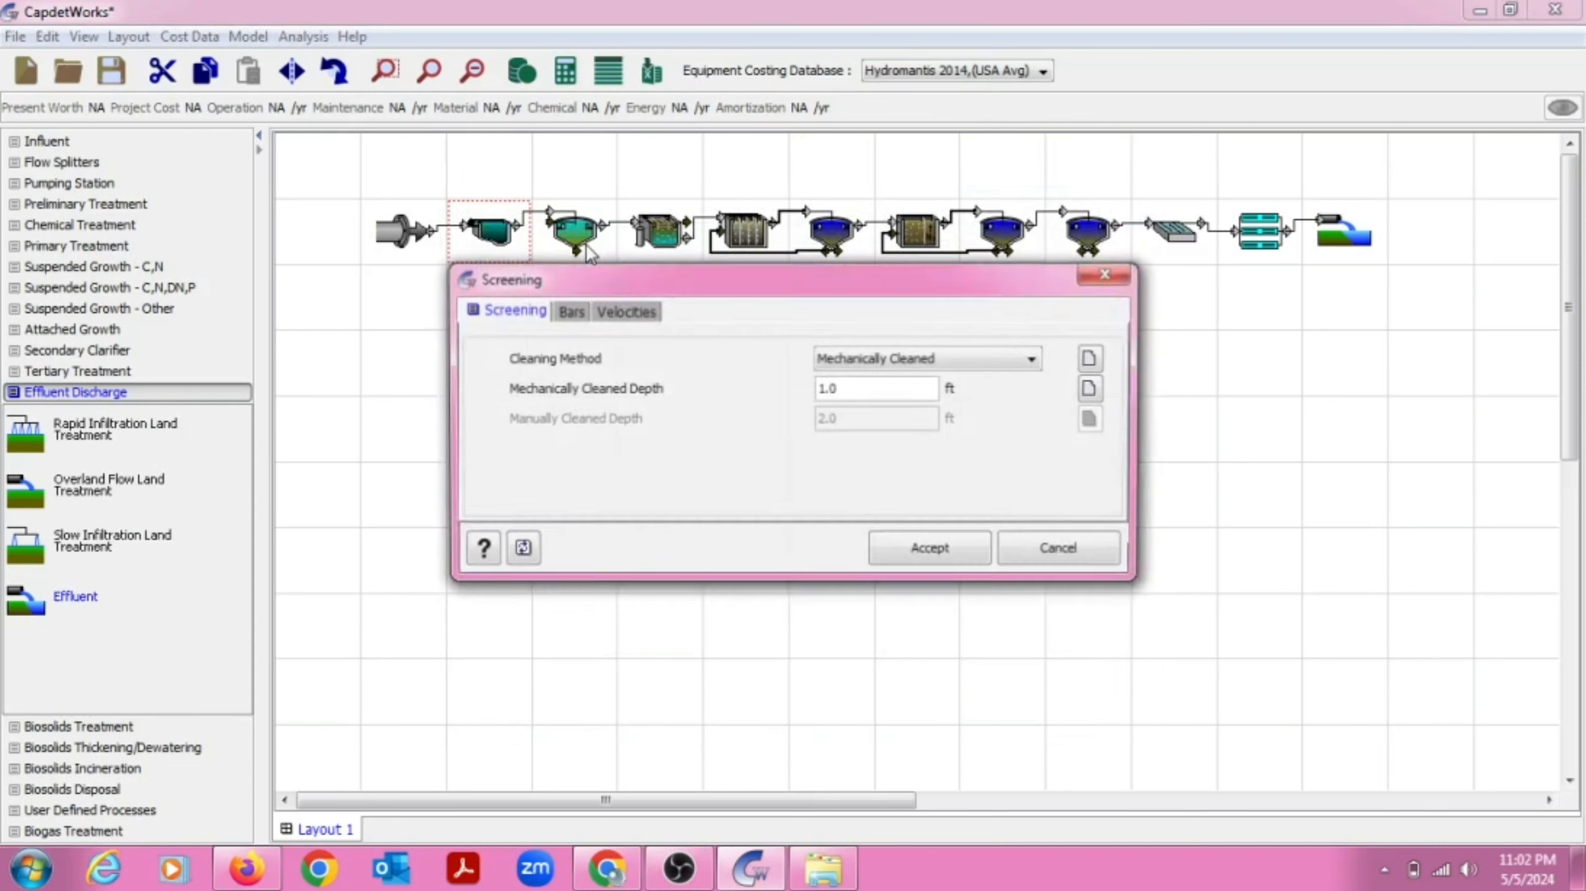
click(1036, 360)
click(911, 400)
click(917, 424)
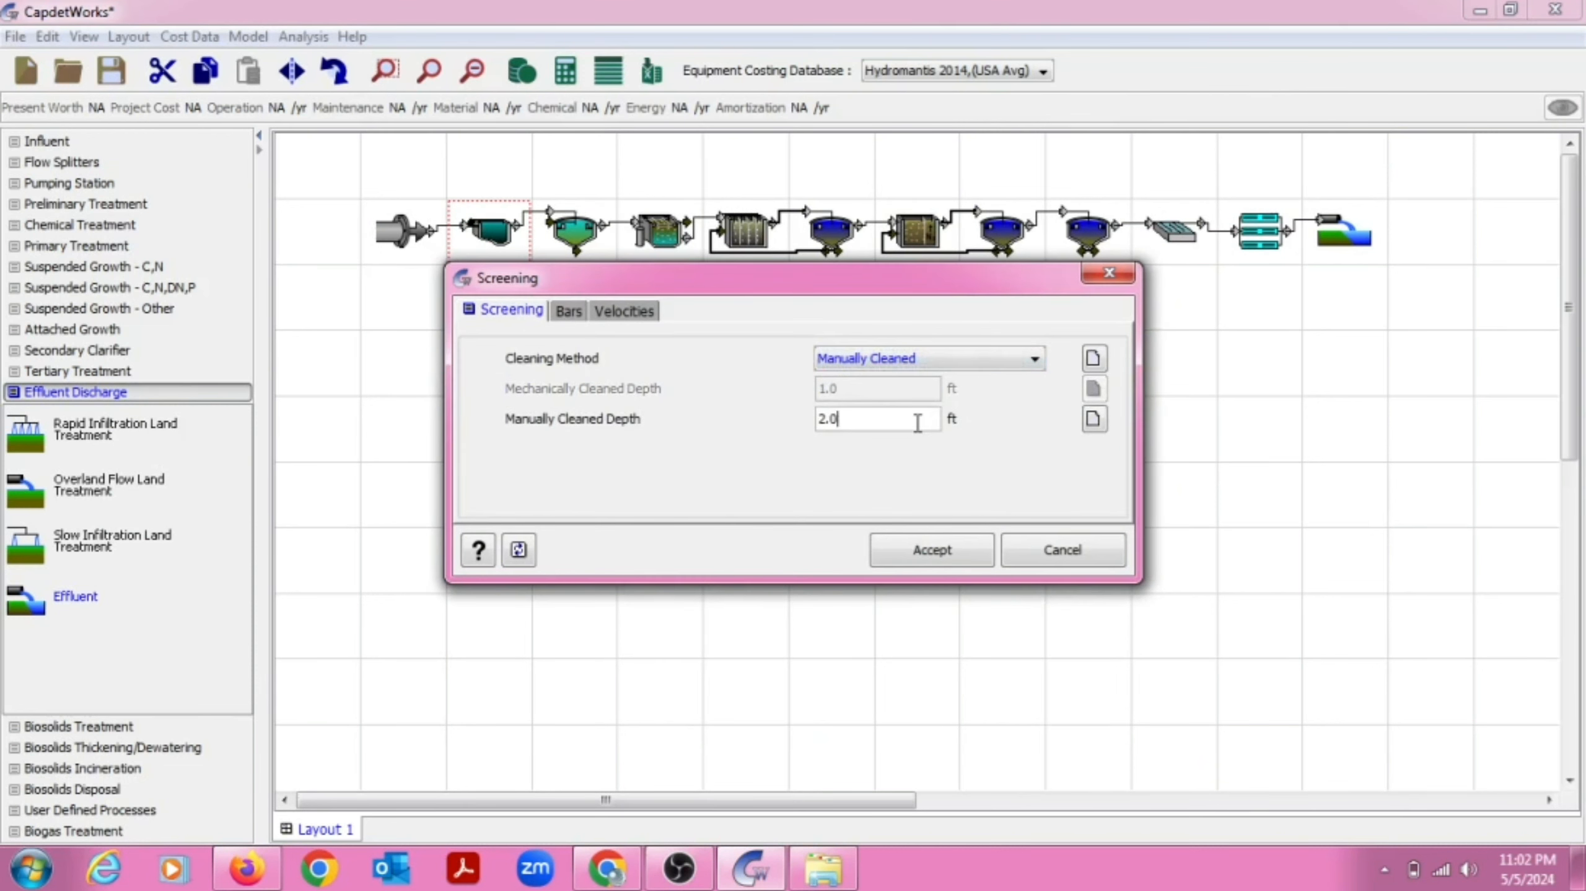
Set the units of the screening bars' width and space to cm
click(568, 310)
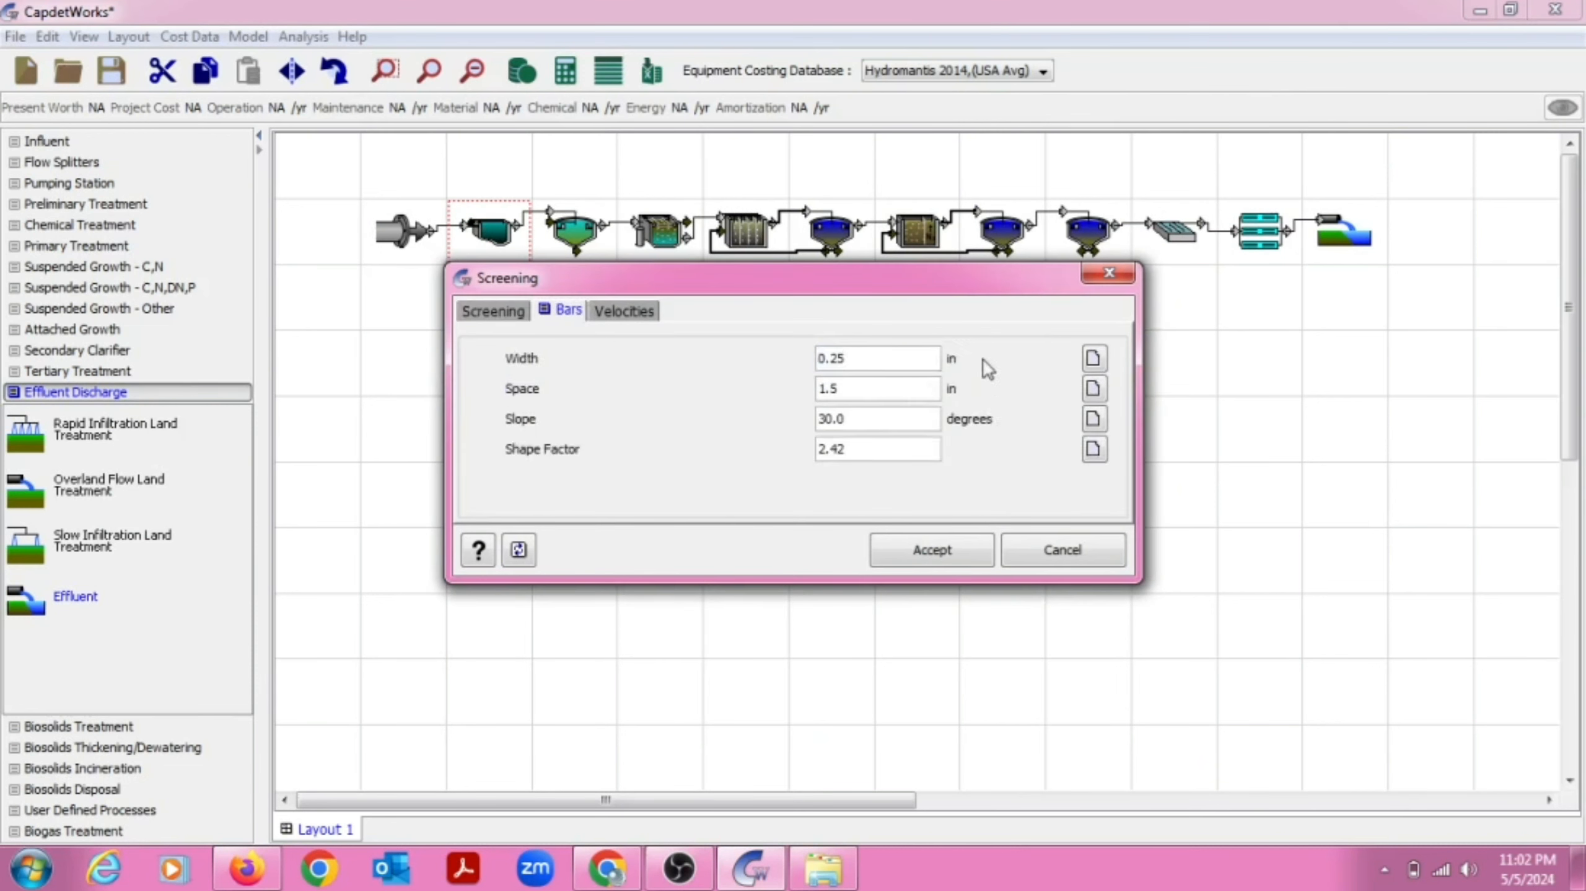
click(954, 358)
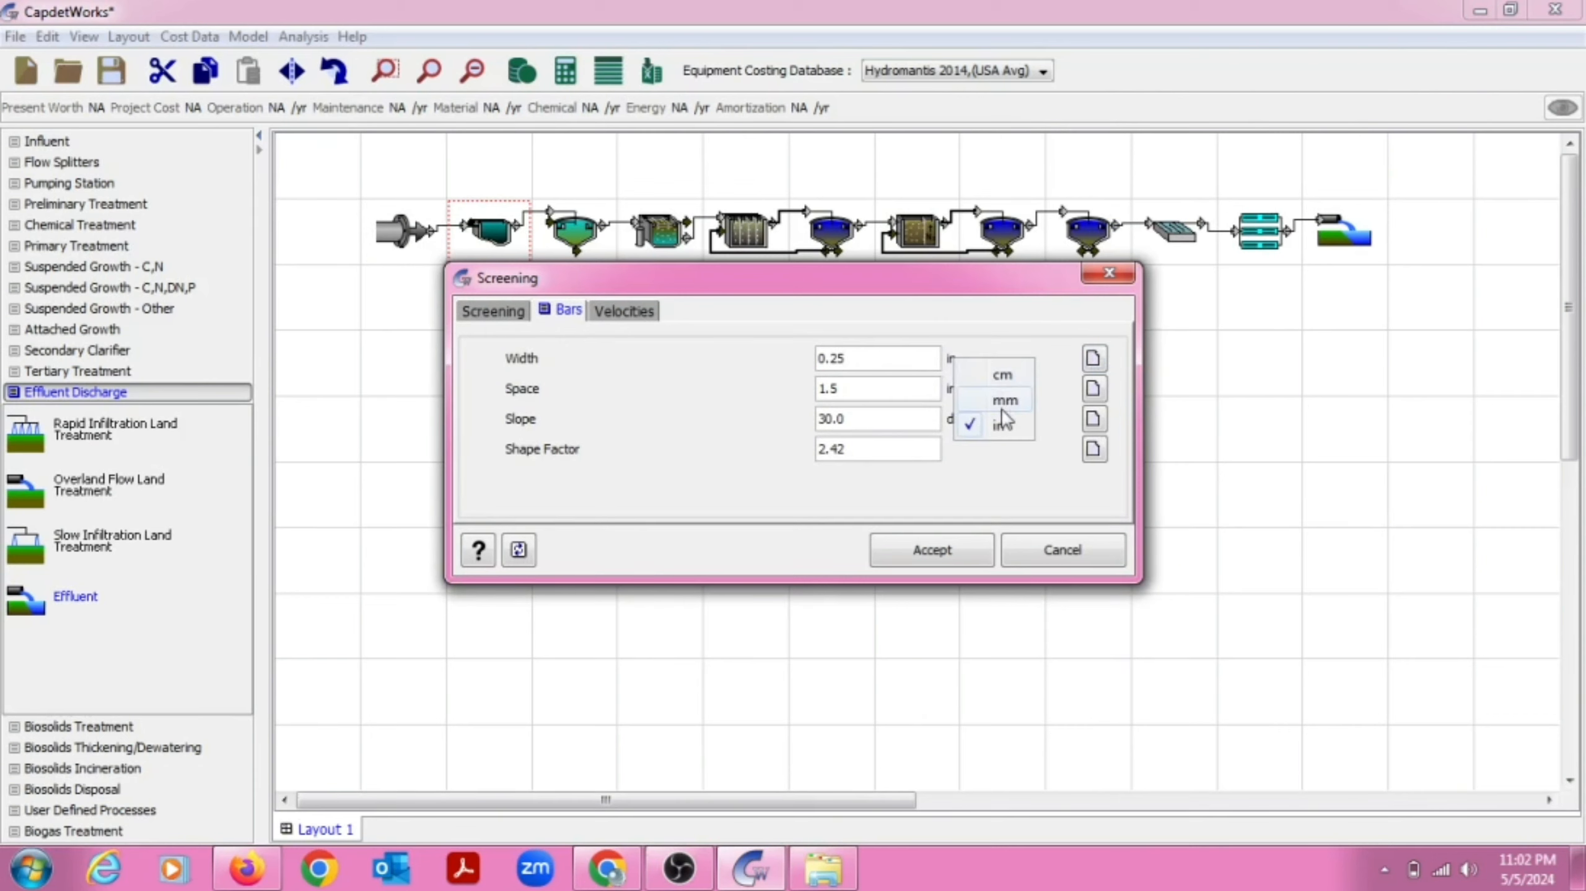
click(1001, 381)
click(954, 388)
click(996, 407)
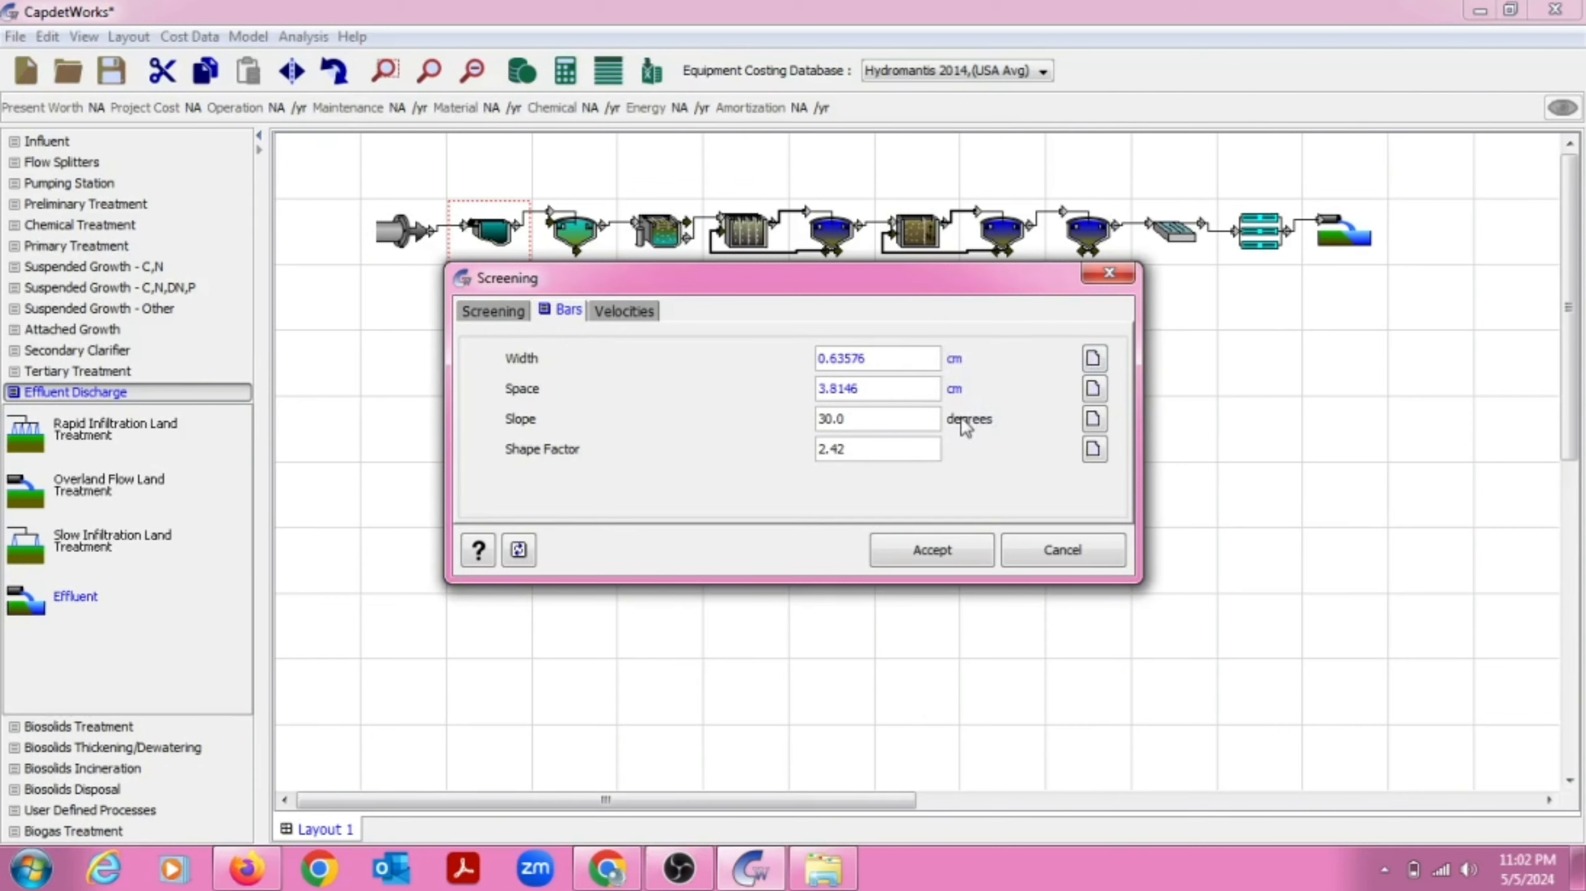
Set the units of the screening approach, maximum and average velocities to m/min and accept the screening parameters
click(625, 314)
click(954, 358)
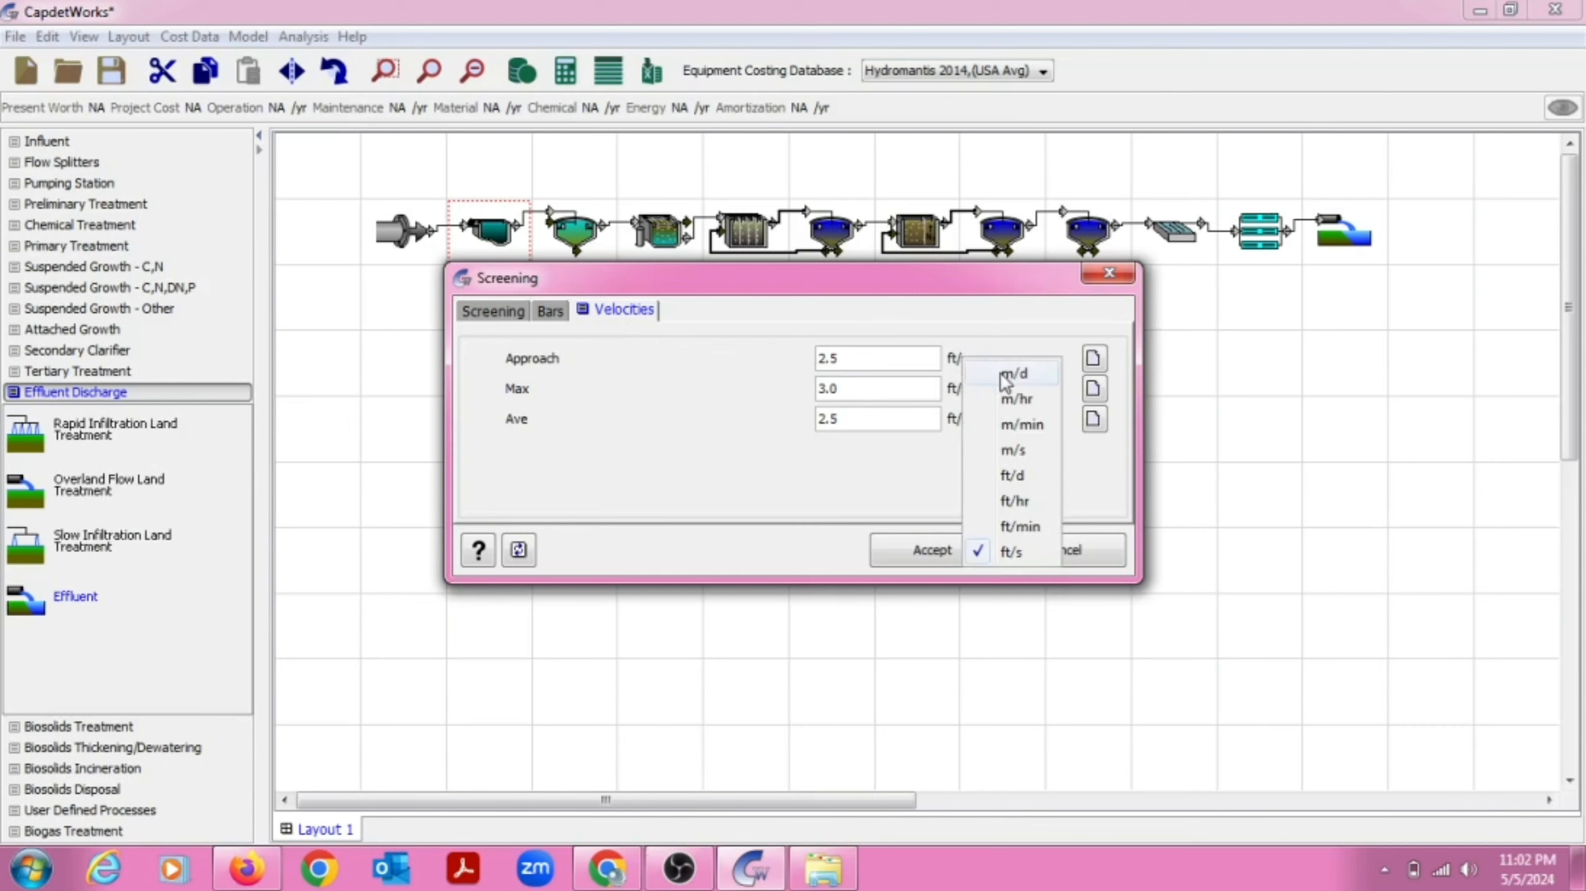
click(1007, 426)
click(962, 391)
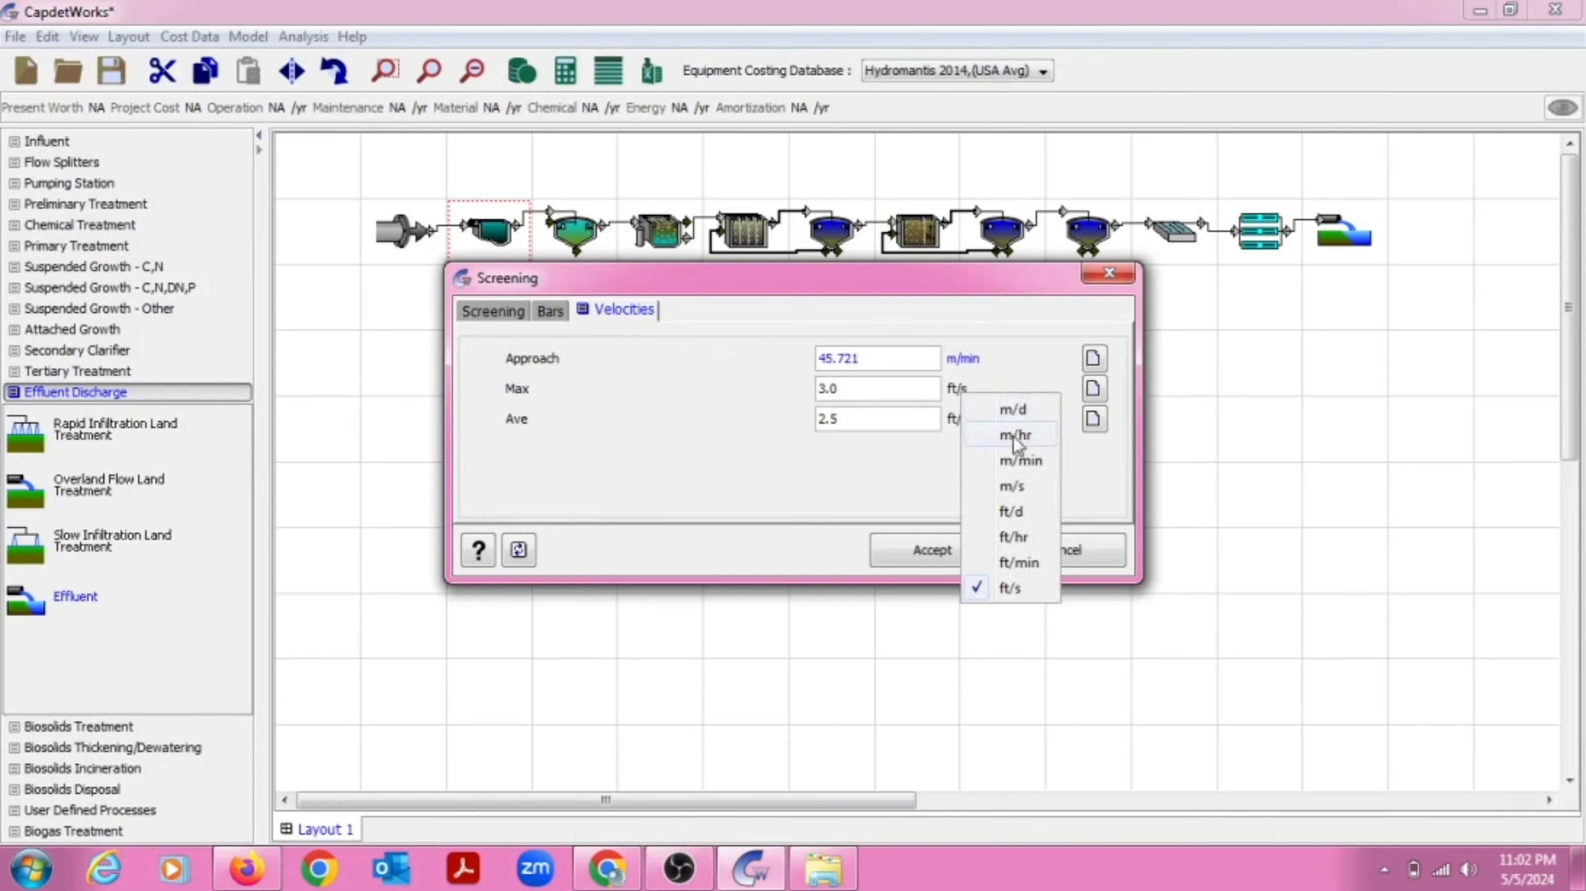
click(1020, 460)
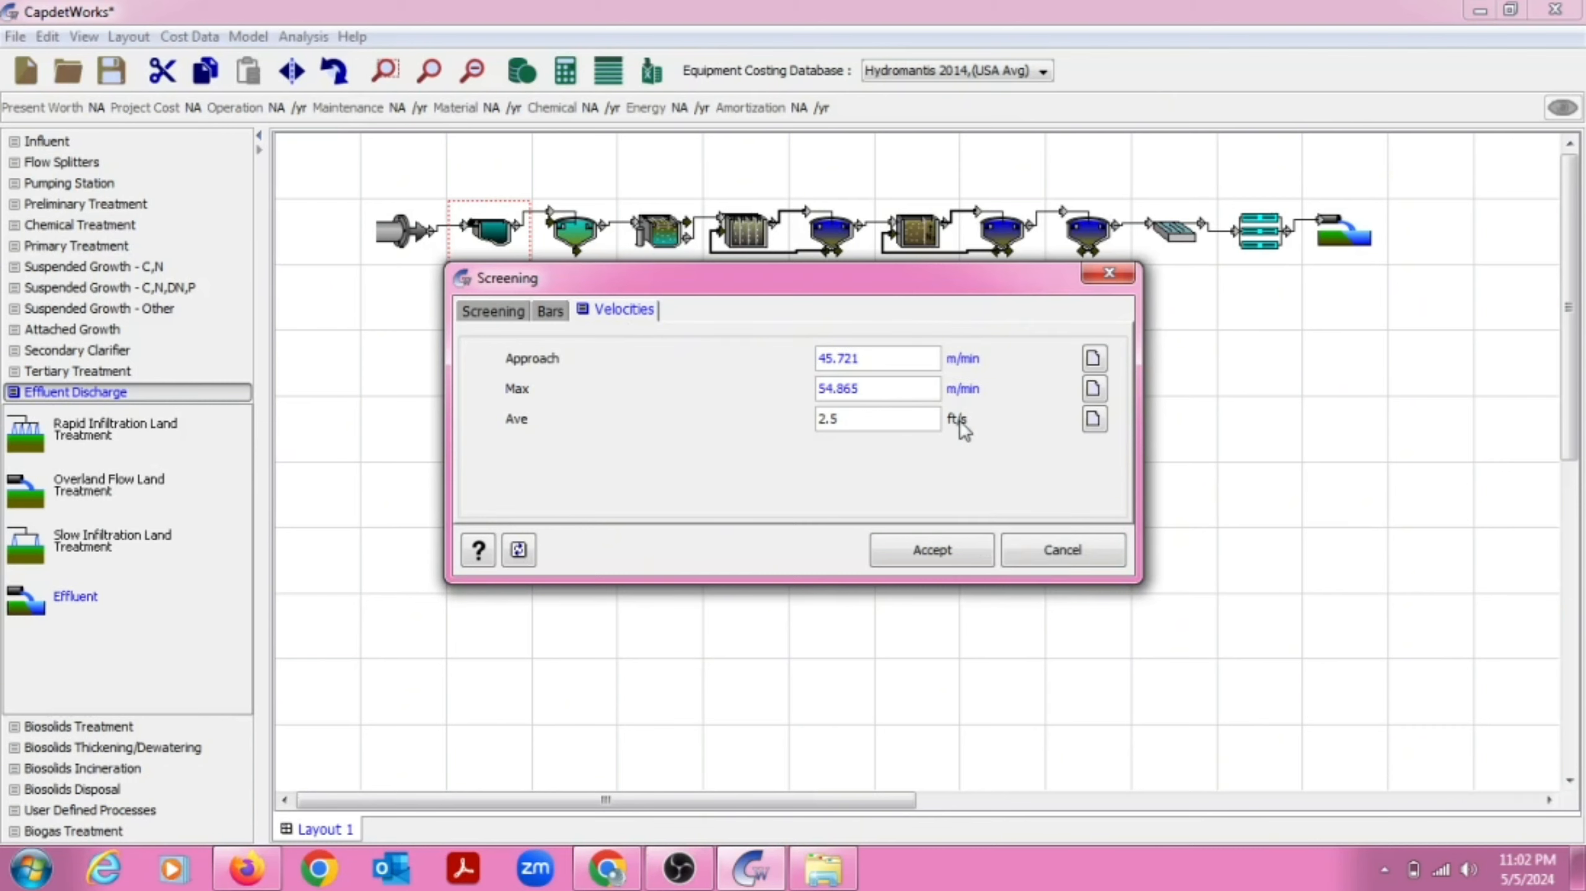
click(962, 419)
click(1011, 491)
click(937, 553)
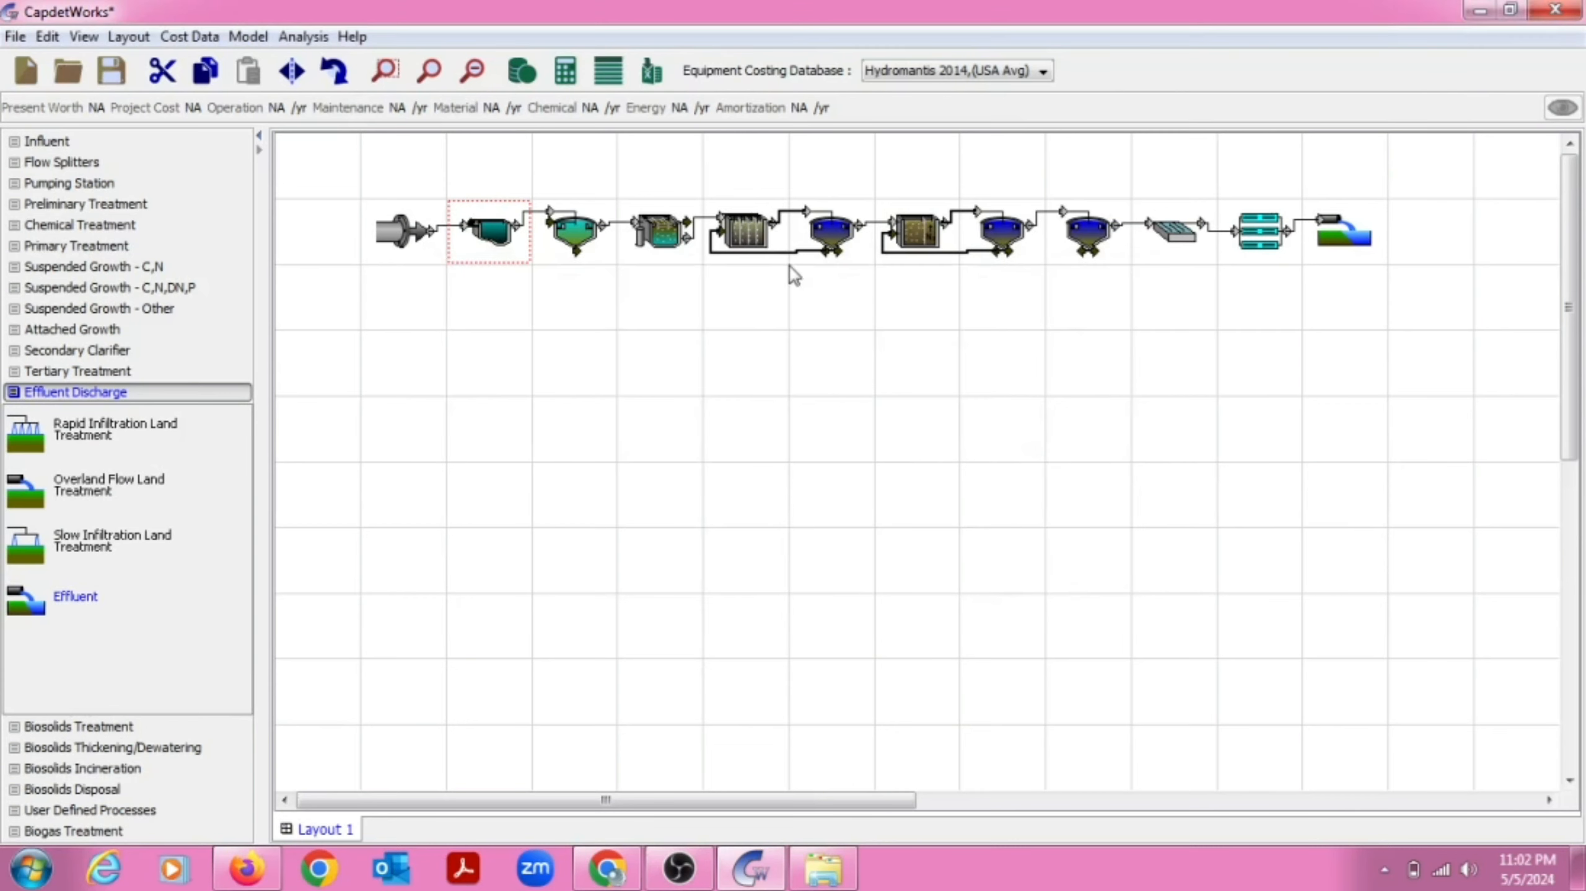
For Primary Clarification, use m3/(m2·d) for surface overflow rate, m for sidewater depth, m3/(m·d) for weir overflow rate, and a Rectangular clarifier
right_click(576, 238)
click(628, 253)
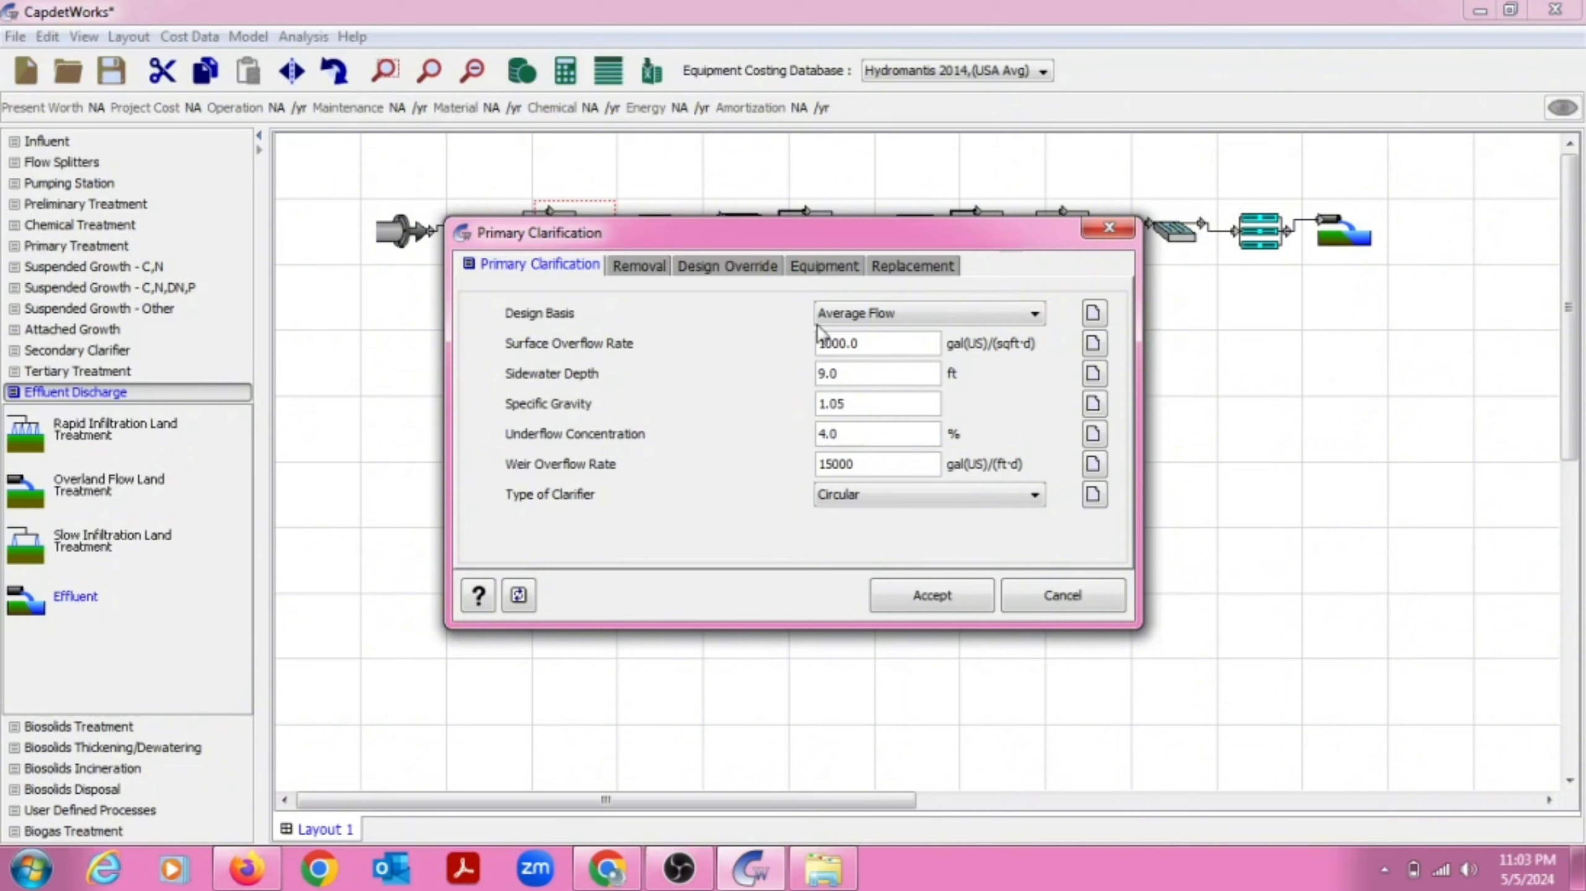
click(986, 345)
click(1052, 355)
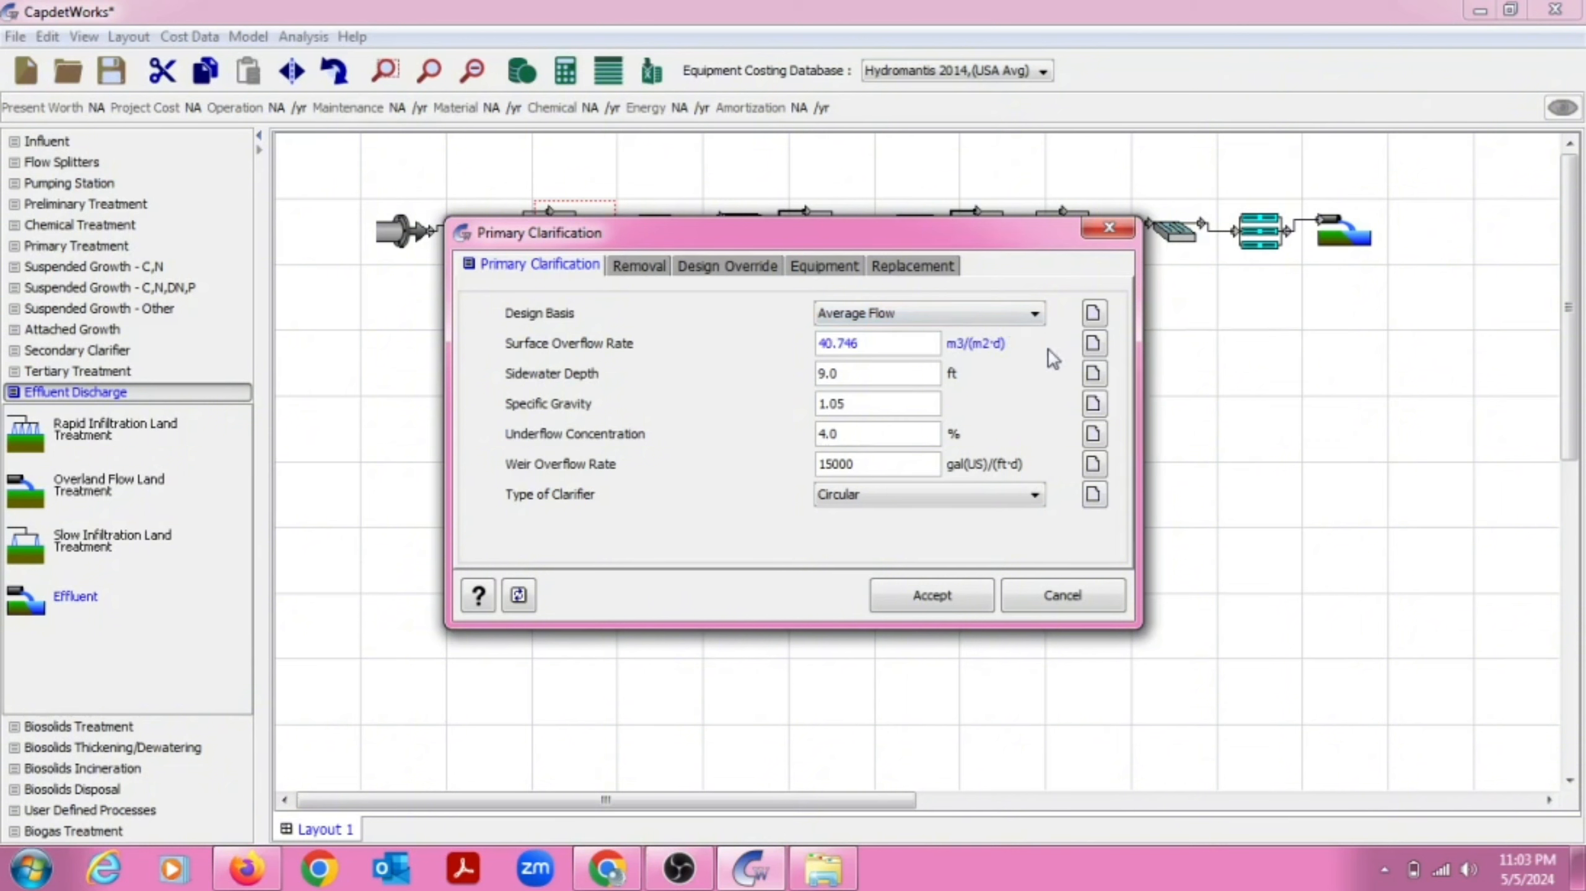
click(957, 383)
click(966, 418)
click(968, 464)
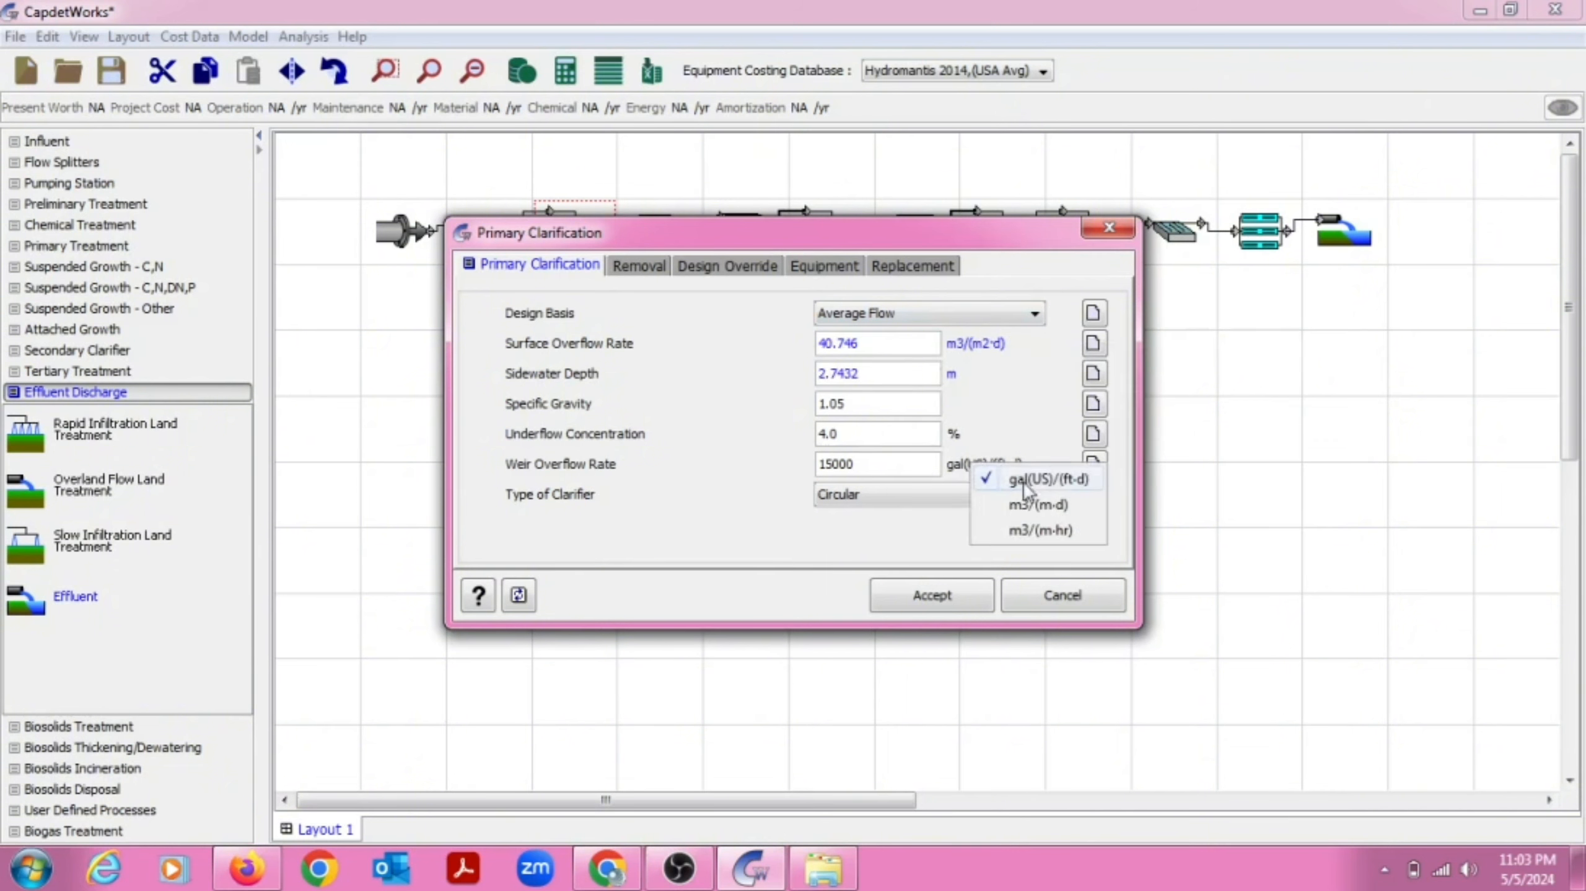
click(1039, 504)
click(1033, 496)
click(895, 540)
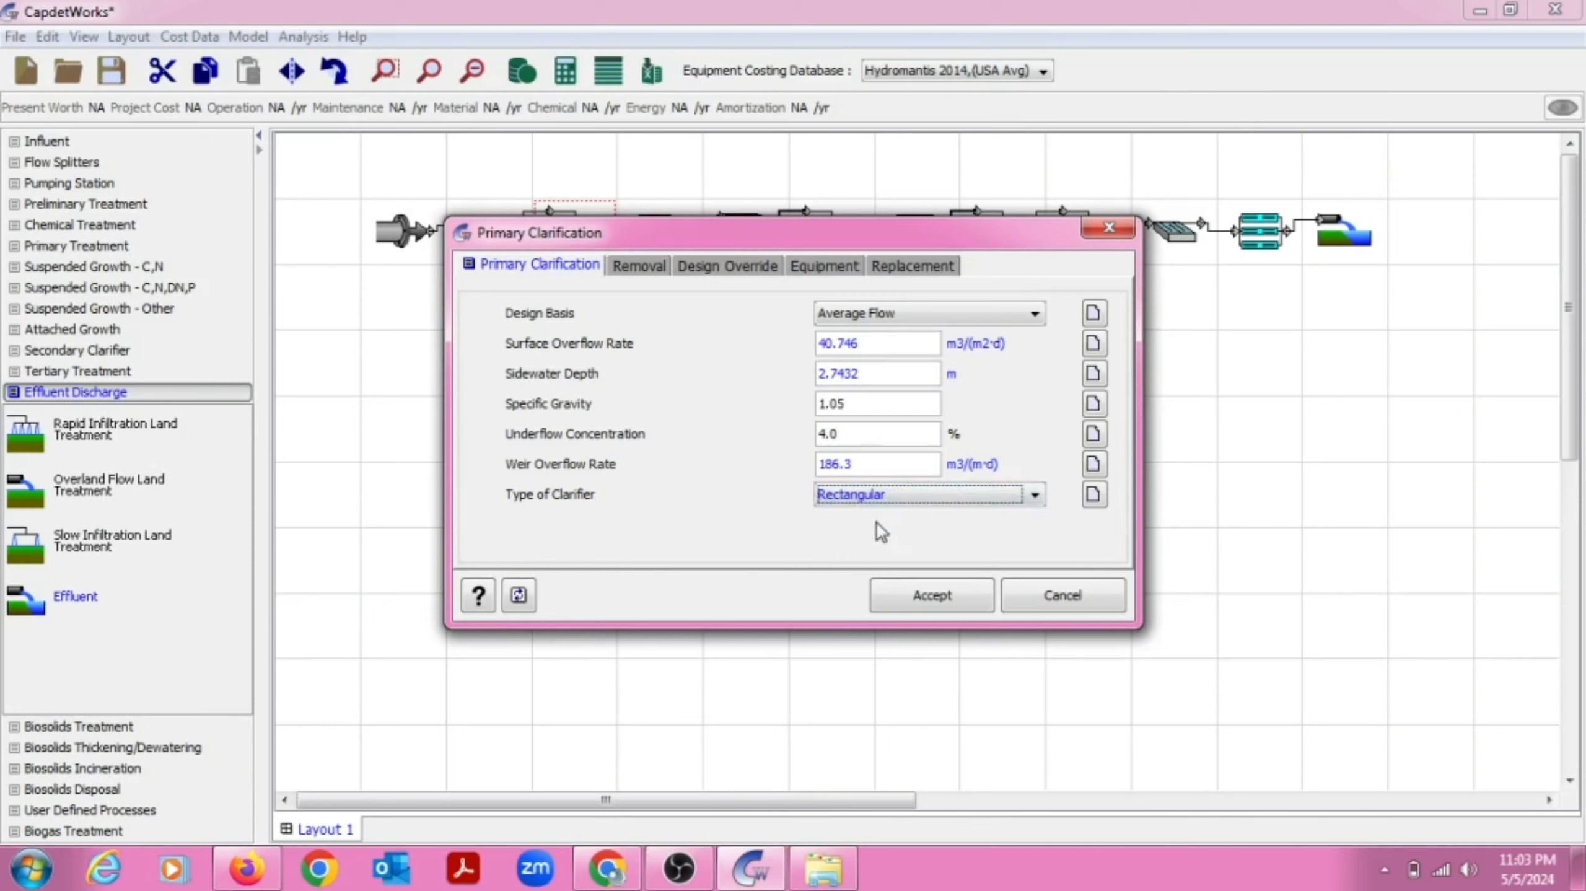
Enable the primary clarifier's design override and set the length, width, diameter and excavation depth units to m
click(646, 271)
click(735, 273)
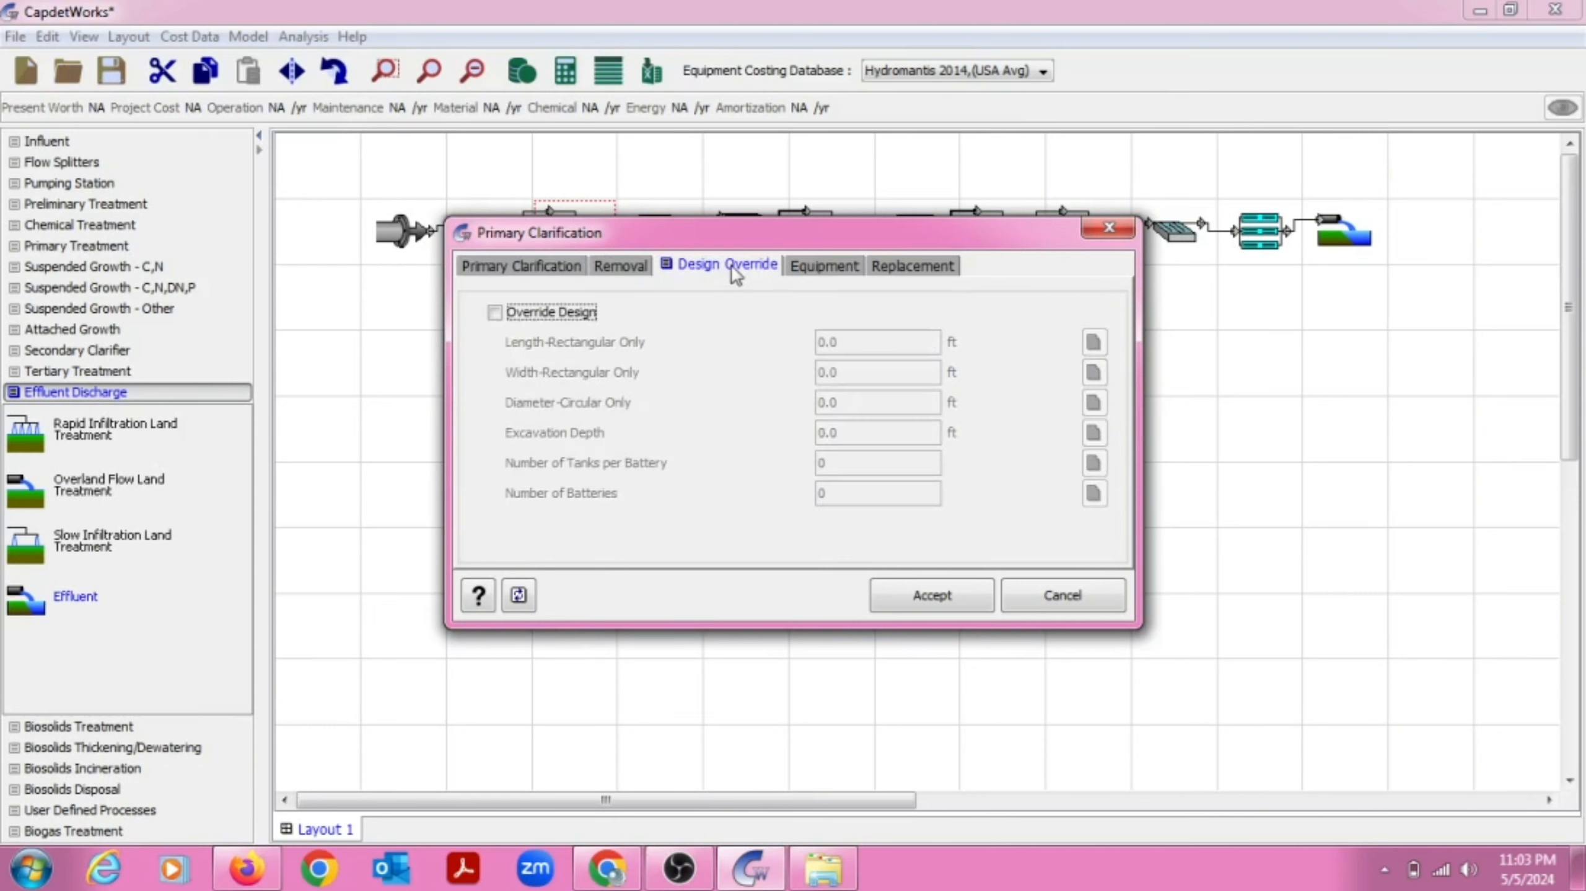
click(496, 314)
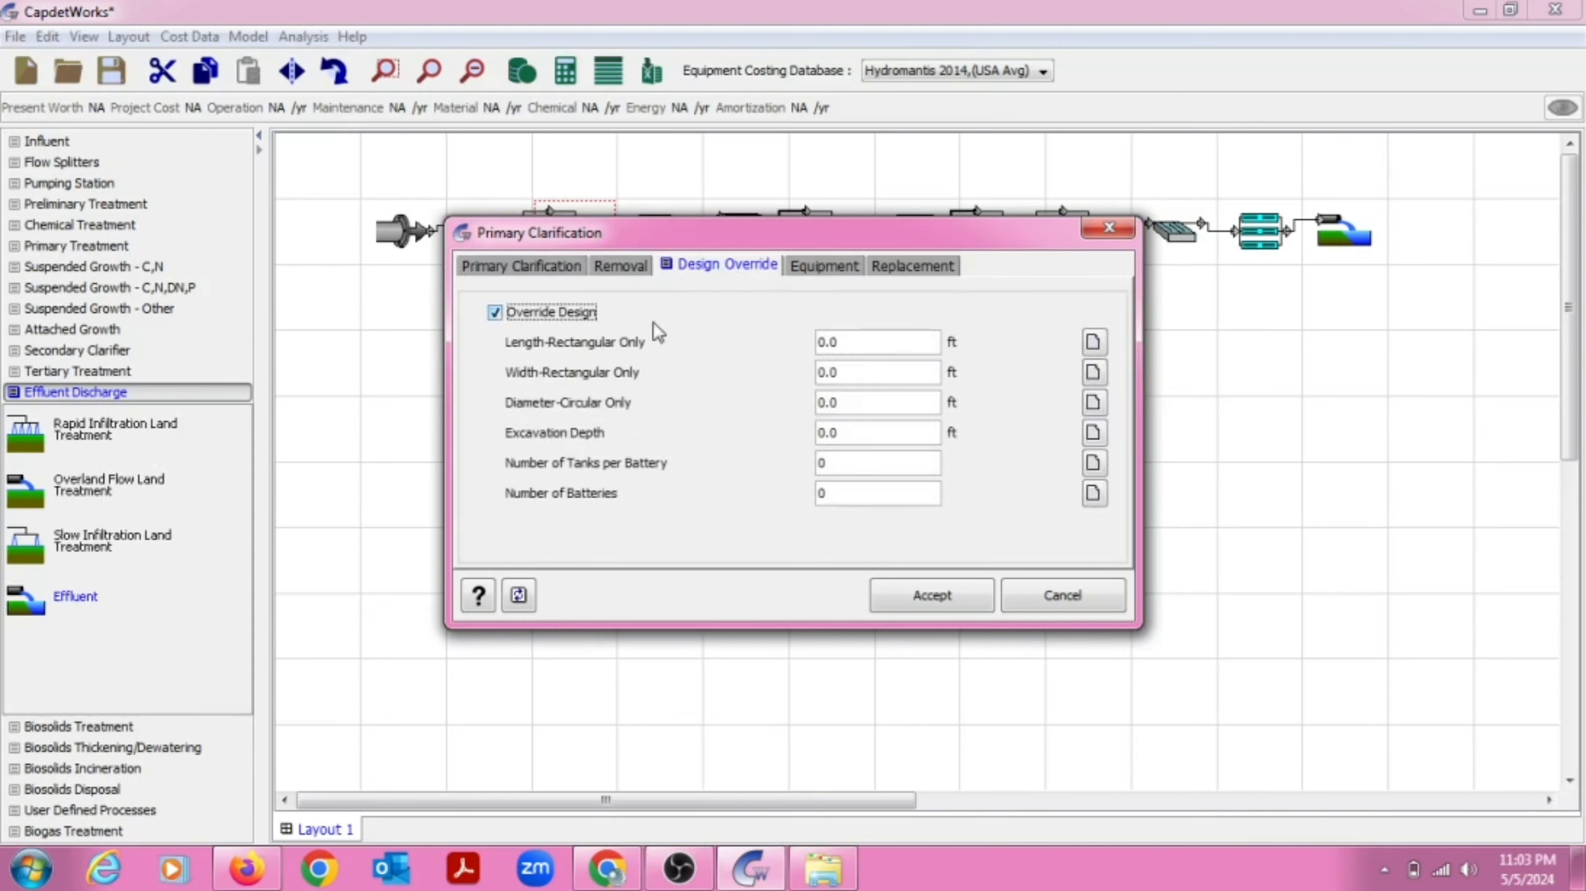
click(924, 339)
click(951, 342)
click(991, 360)
click(951, 372)
click(994, 388)
click(951, 402)
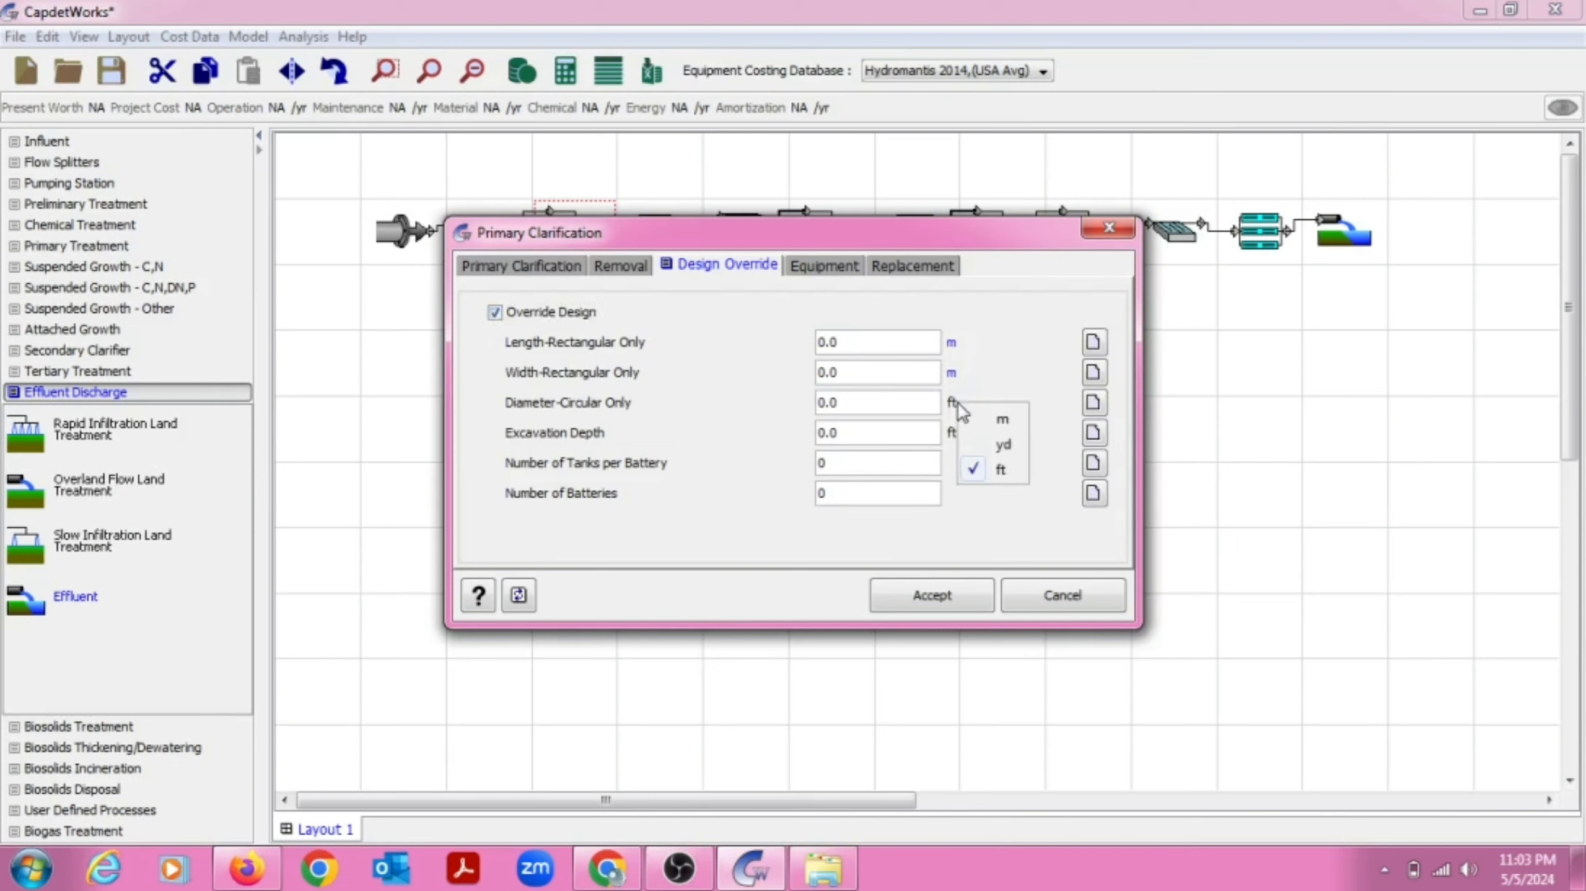
click(995, 418)
click(953, 432)
click(993, 451)
Set the primary clarifier's override length to 2 m and width to 3 m, and accept the parameters
click(895, 337)
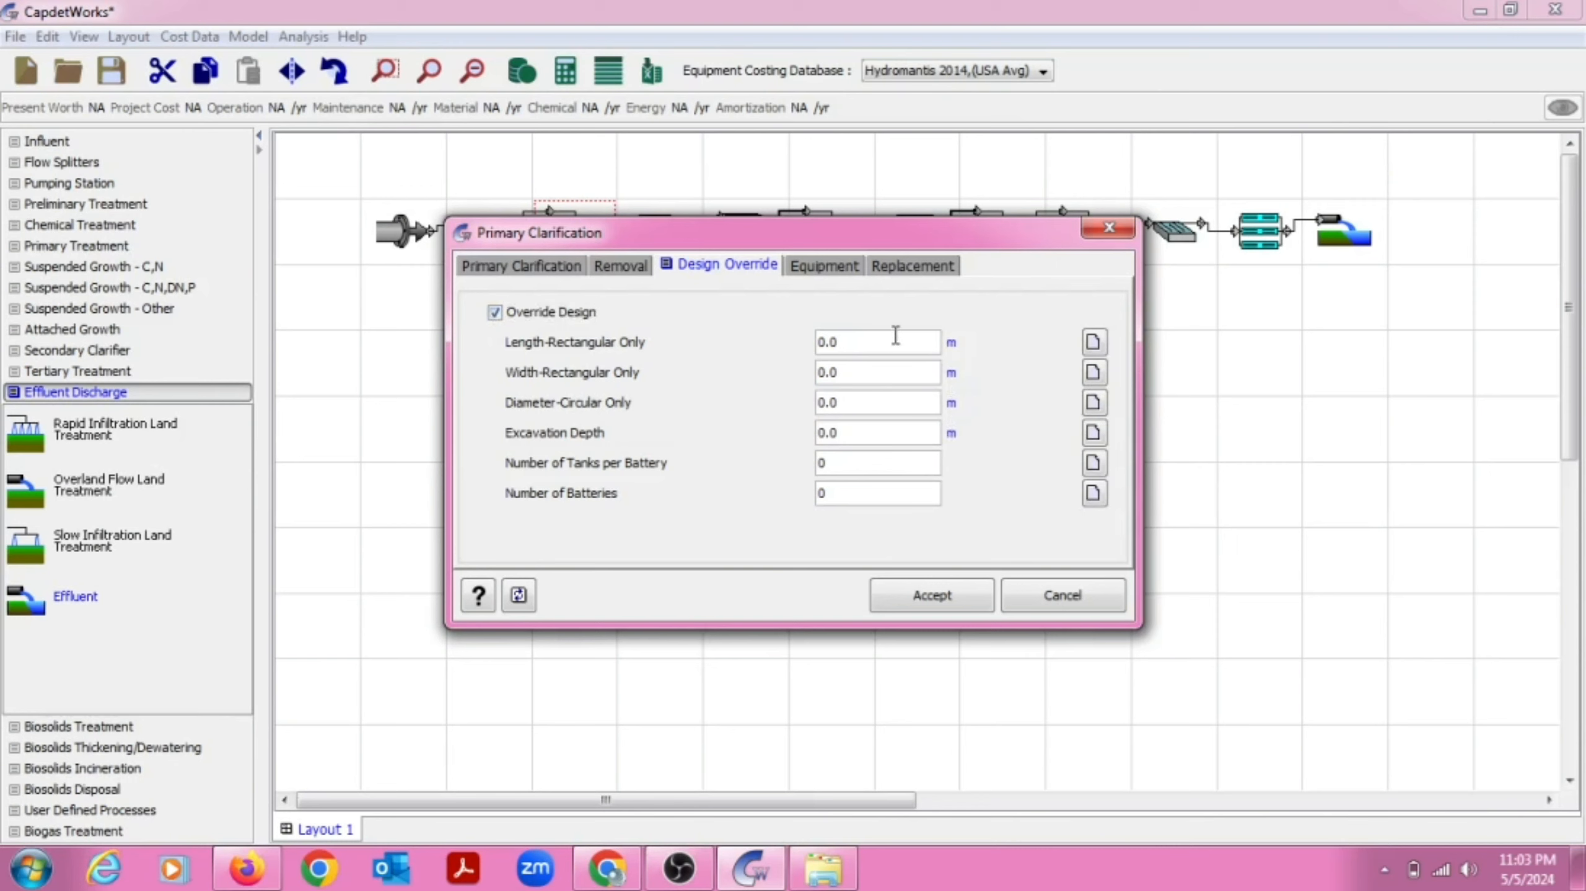
drag(878, 343, 803, 340)
text(2)
text(3)
drag(851, 402, 787, 410)
click(927, 593)
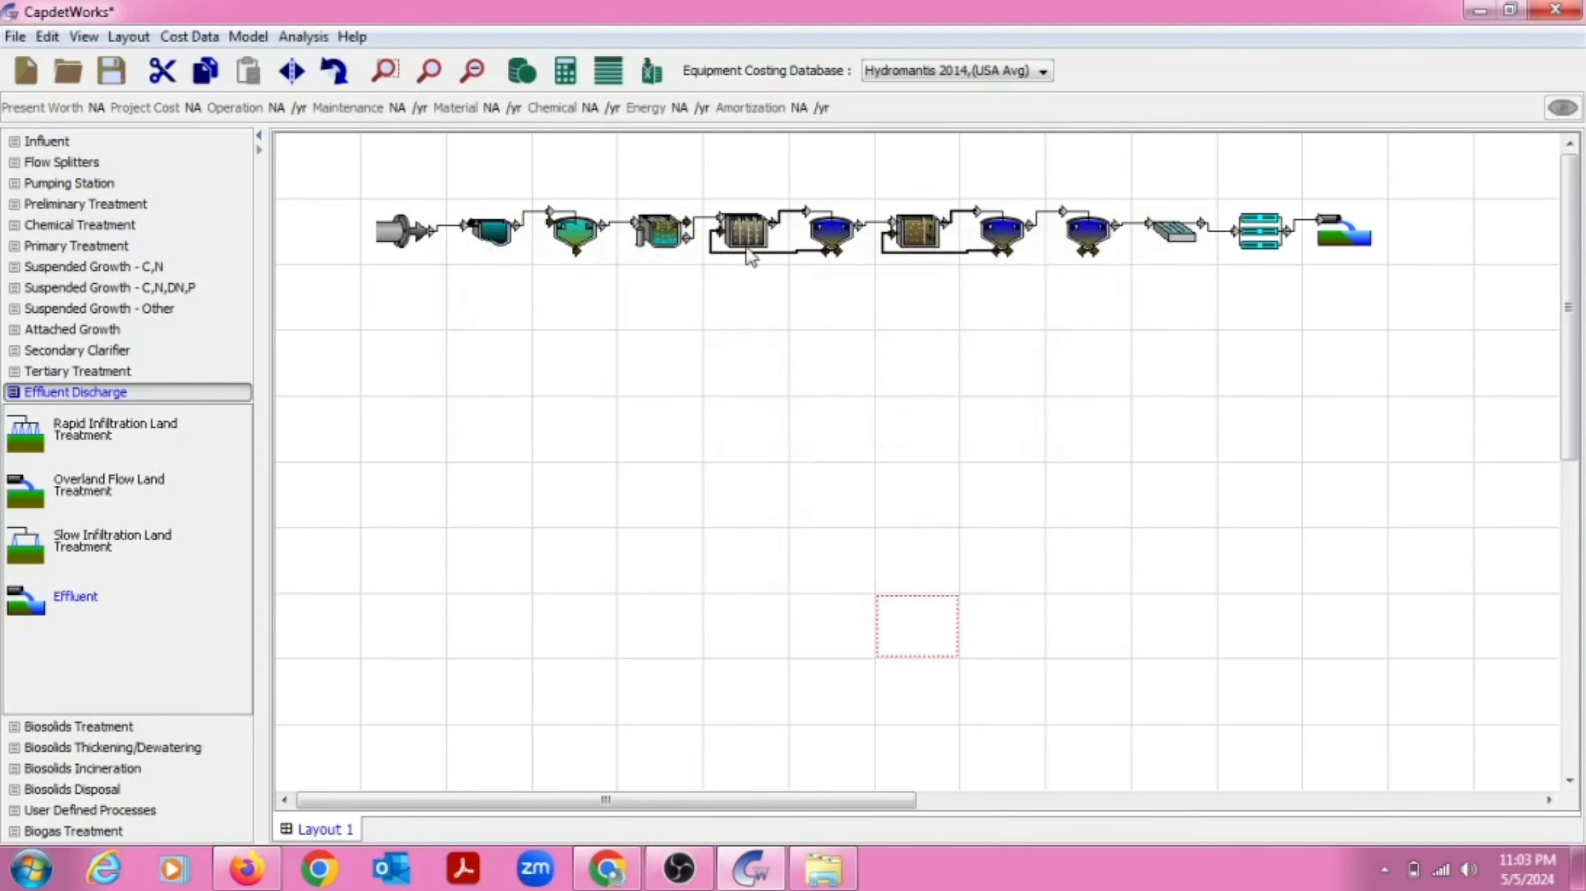
Open the preliminary treatment unit's grit removal parameters and set the volume of grit unit to m3 grit/m3
right_click(665, 237)
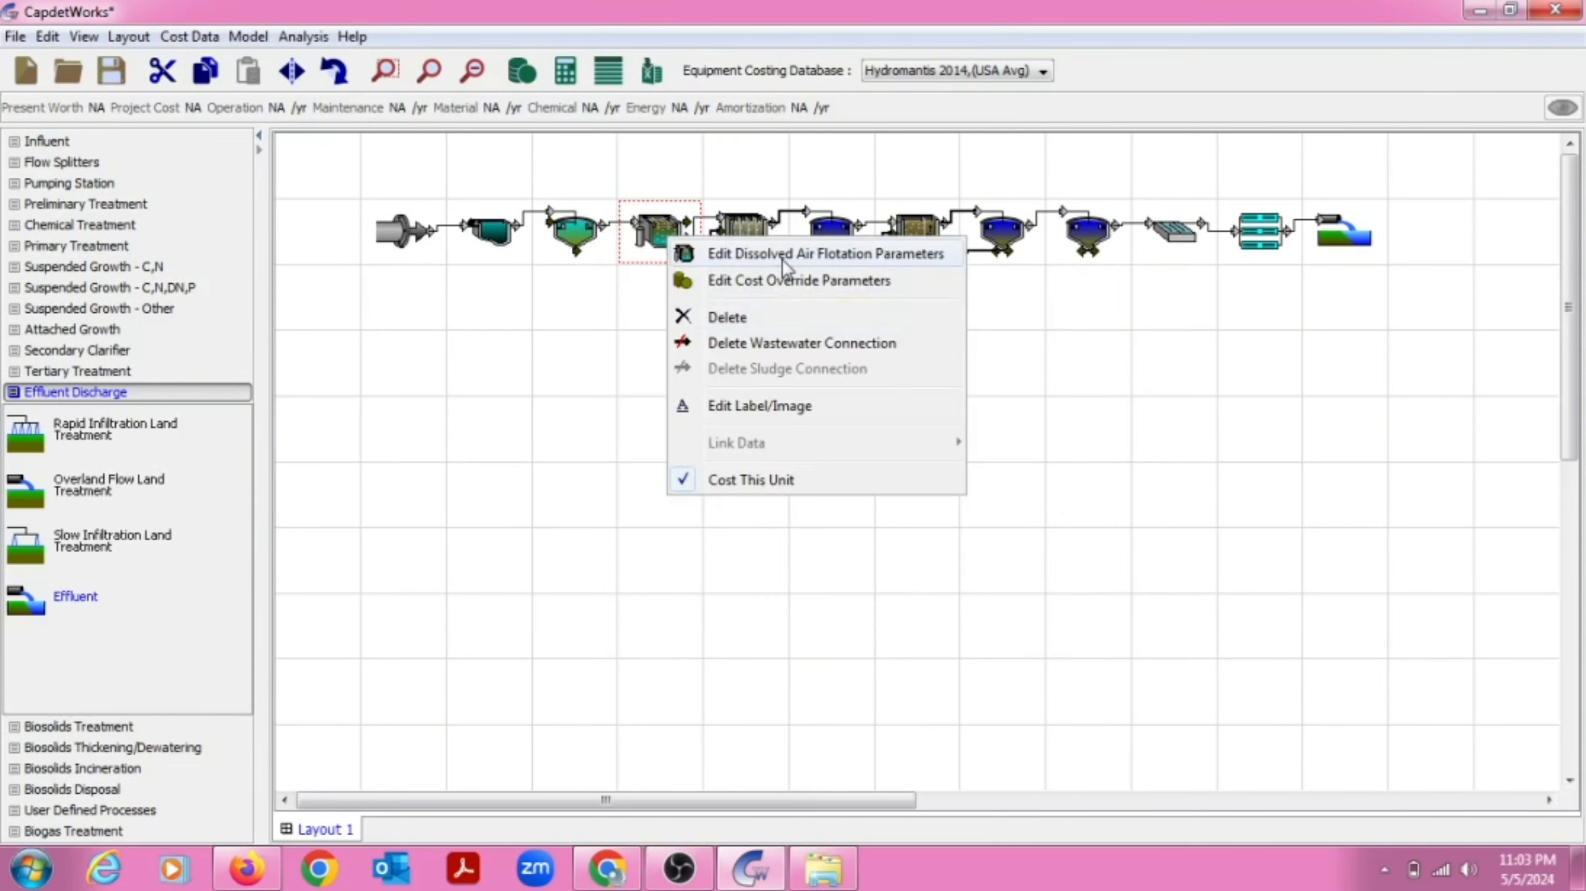
right_click(487, 231)
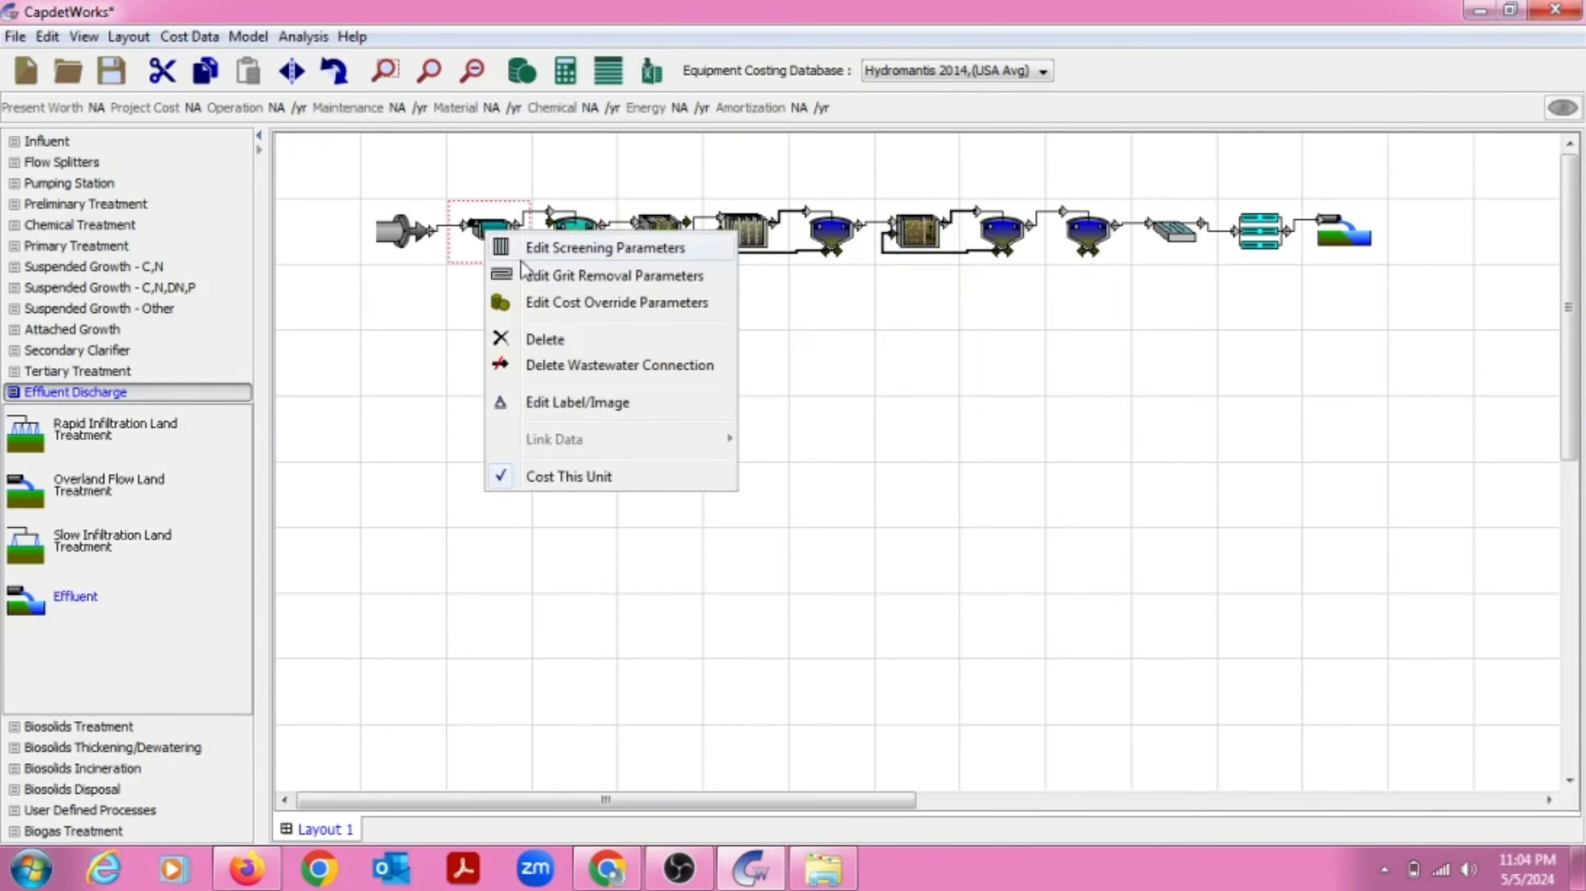
click(550, 282)
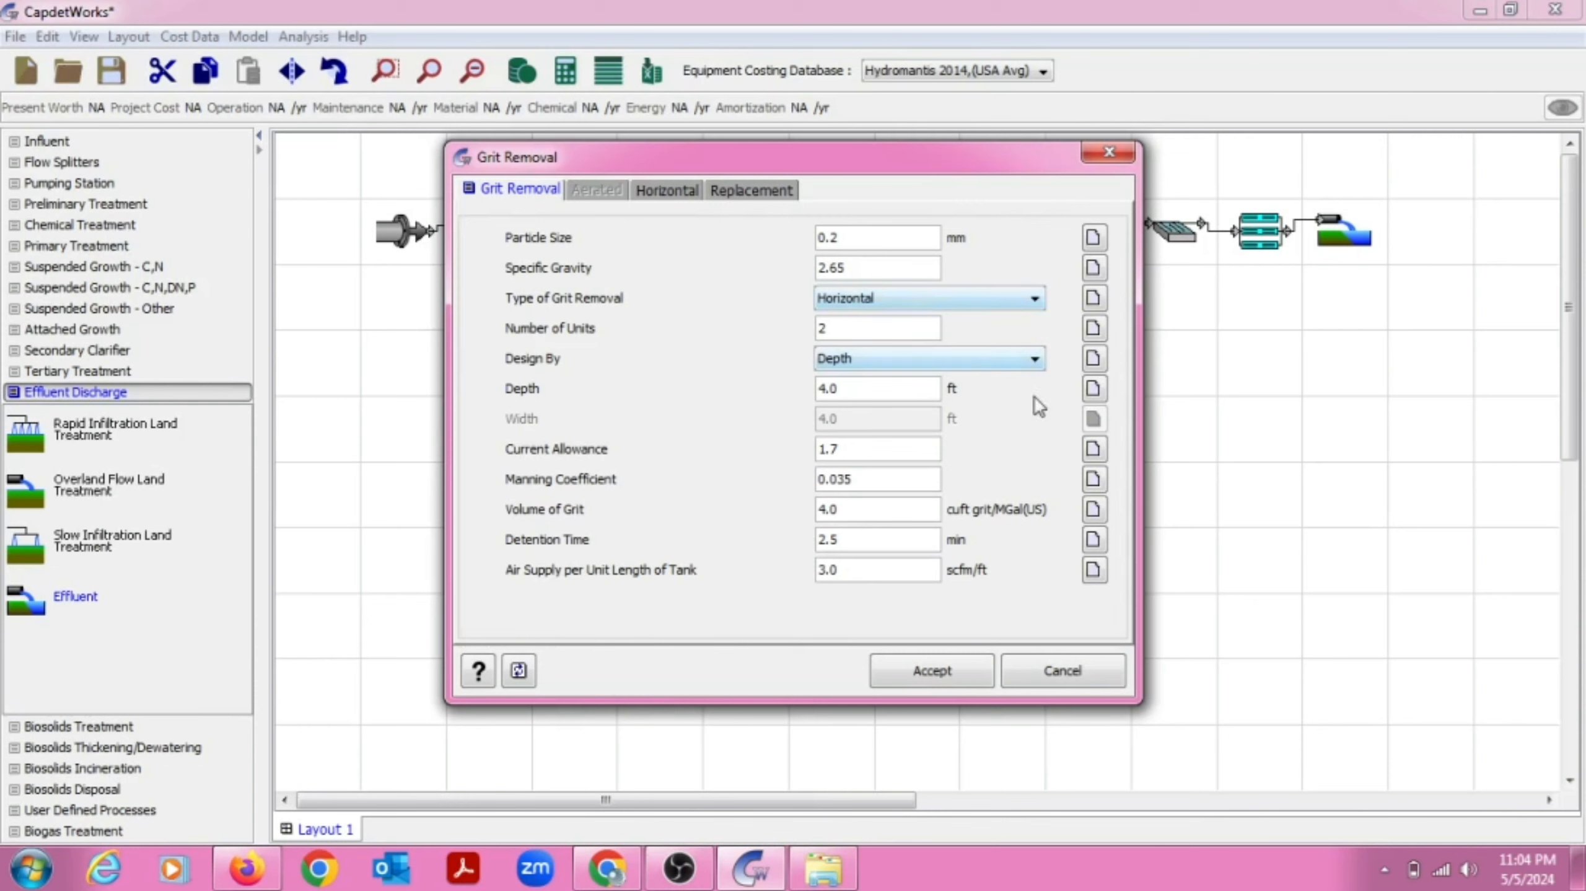
click(1025, 521)
click(1060, 531)
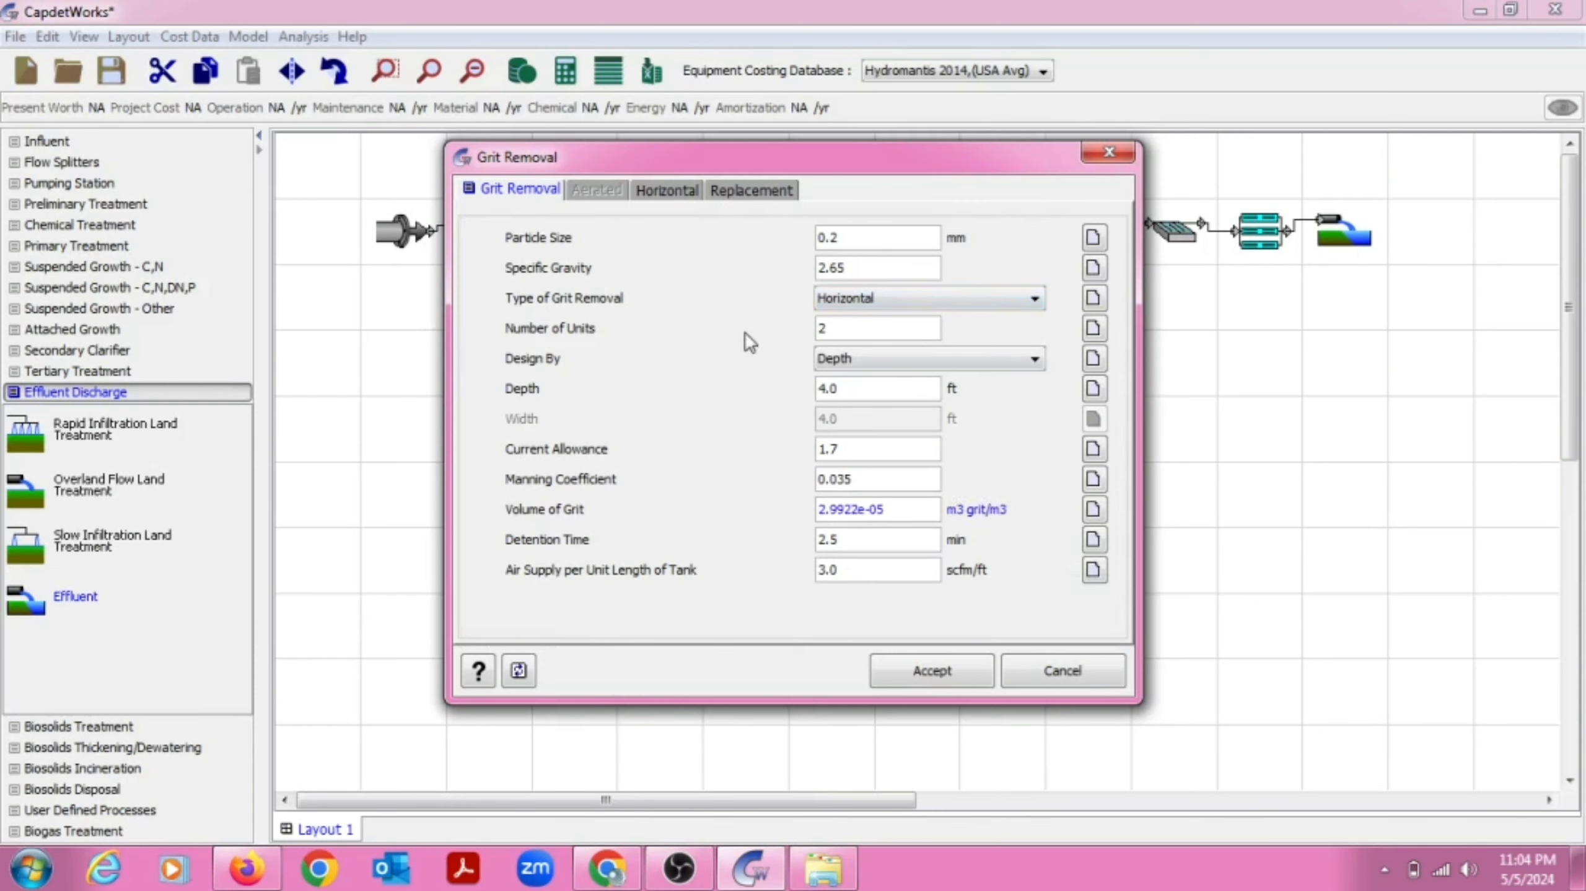
Set the units of the horizontal grit removal surface velocity and tank floor velocity to m/min
click(666, 190)
click(955, 237)
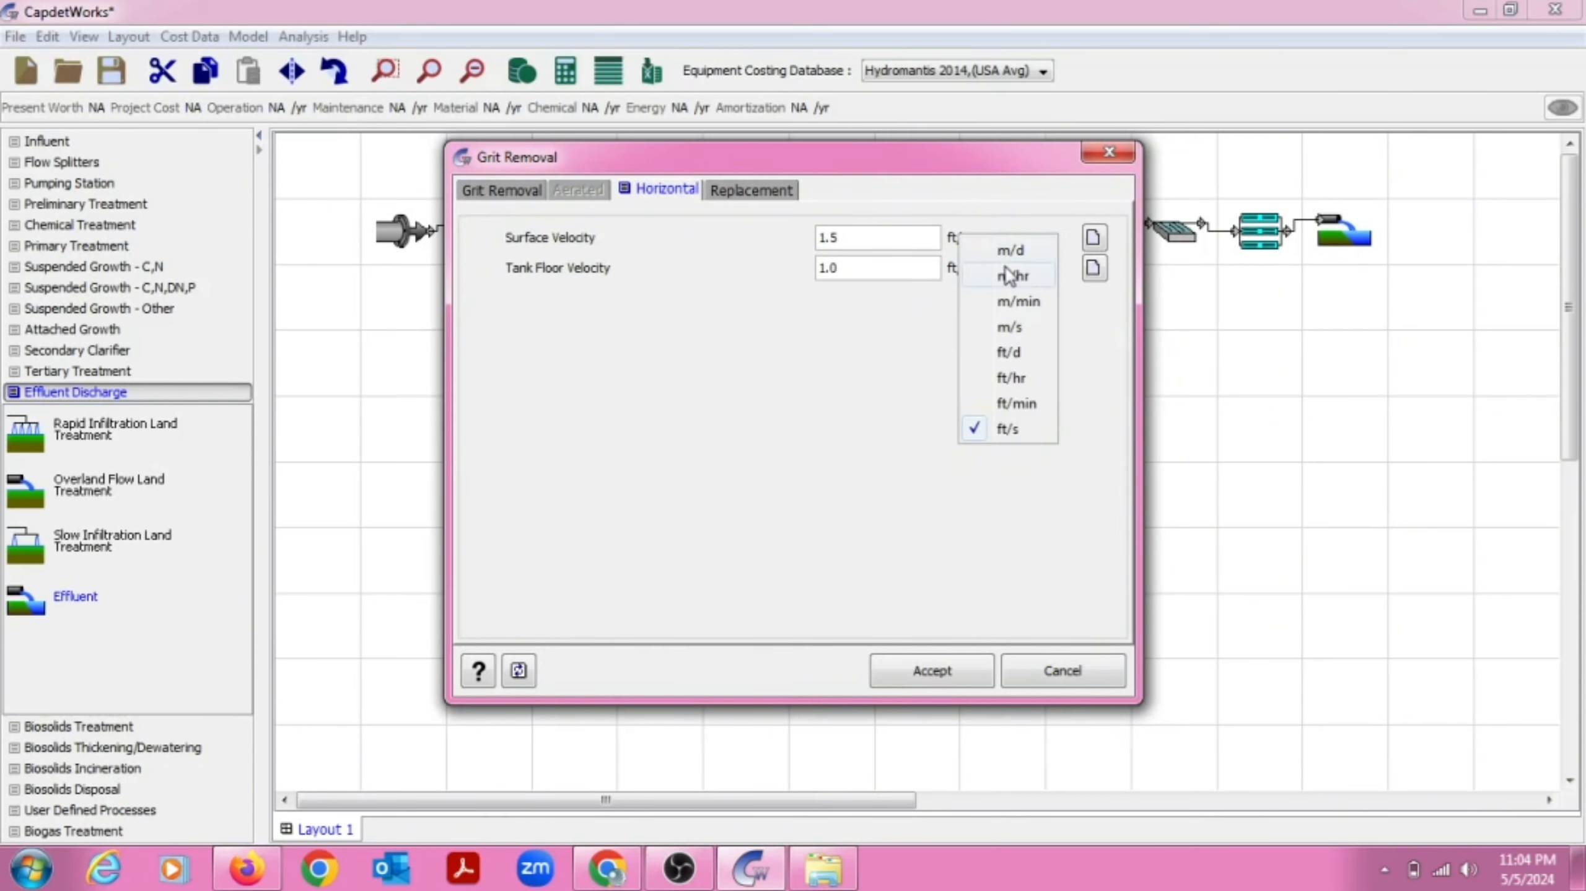
click(1017, 301)
click(957, 267)
click(1018, 333)
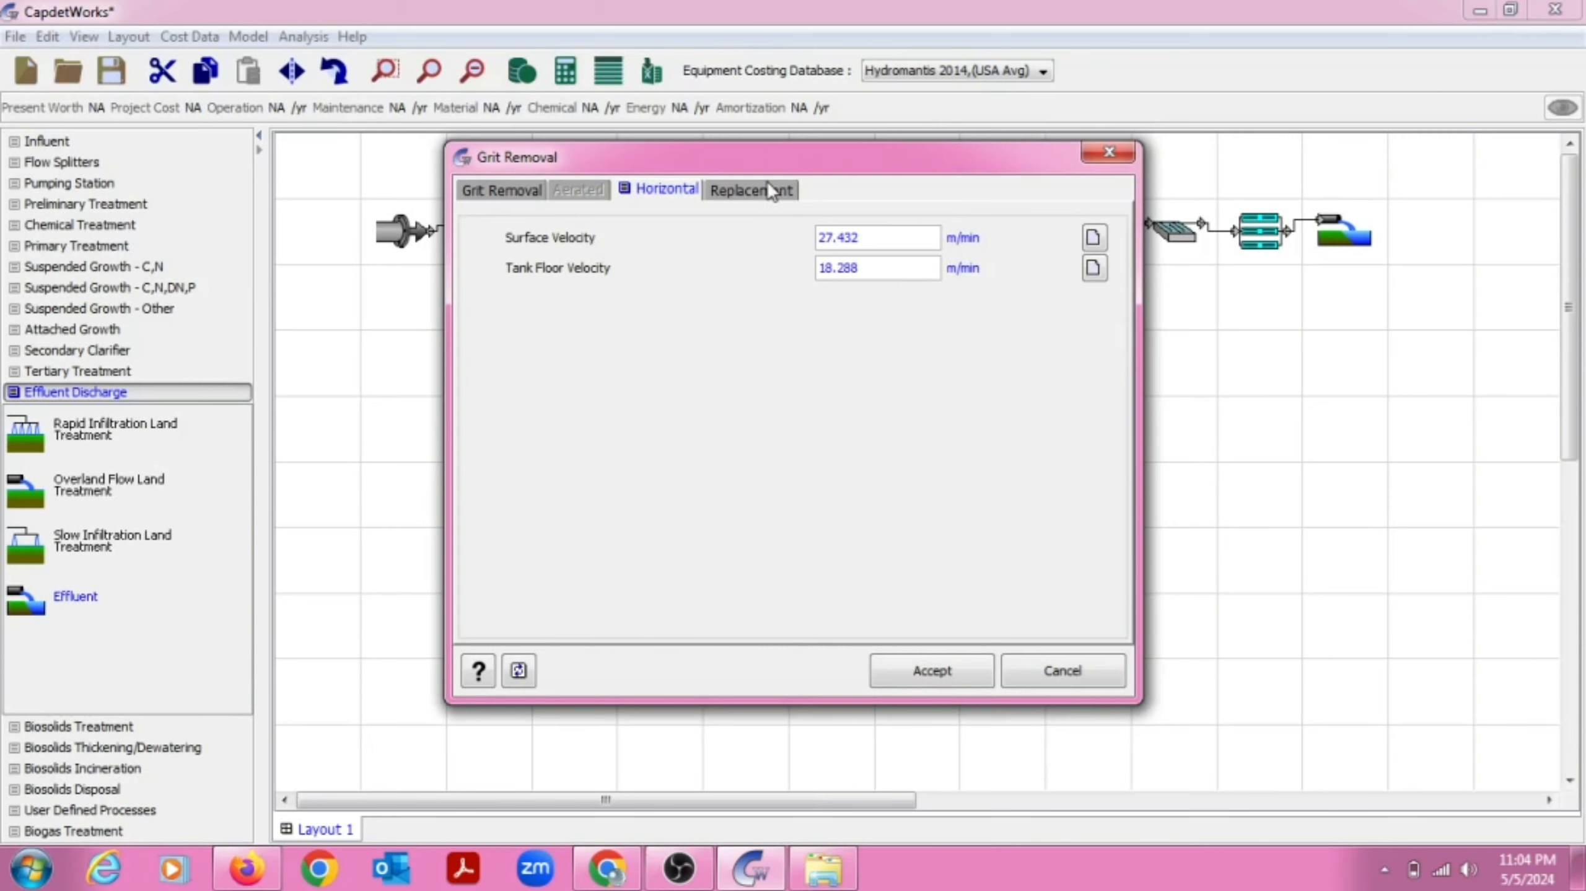
Set the grit removal capital cost replacement period to 30 years and accept the parameters
click(767, 190)
drag(877, 242, 782, 243)
text(30)
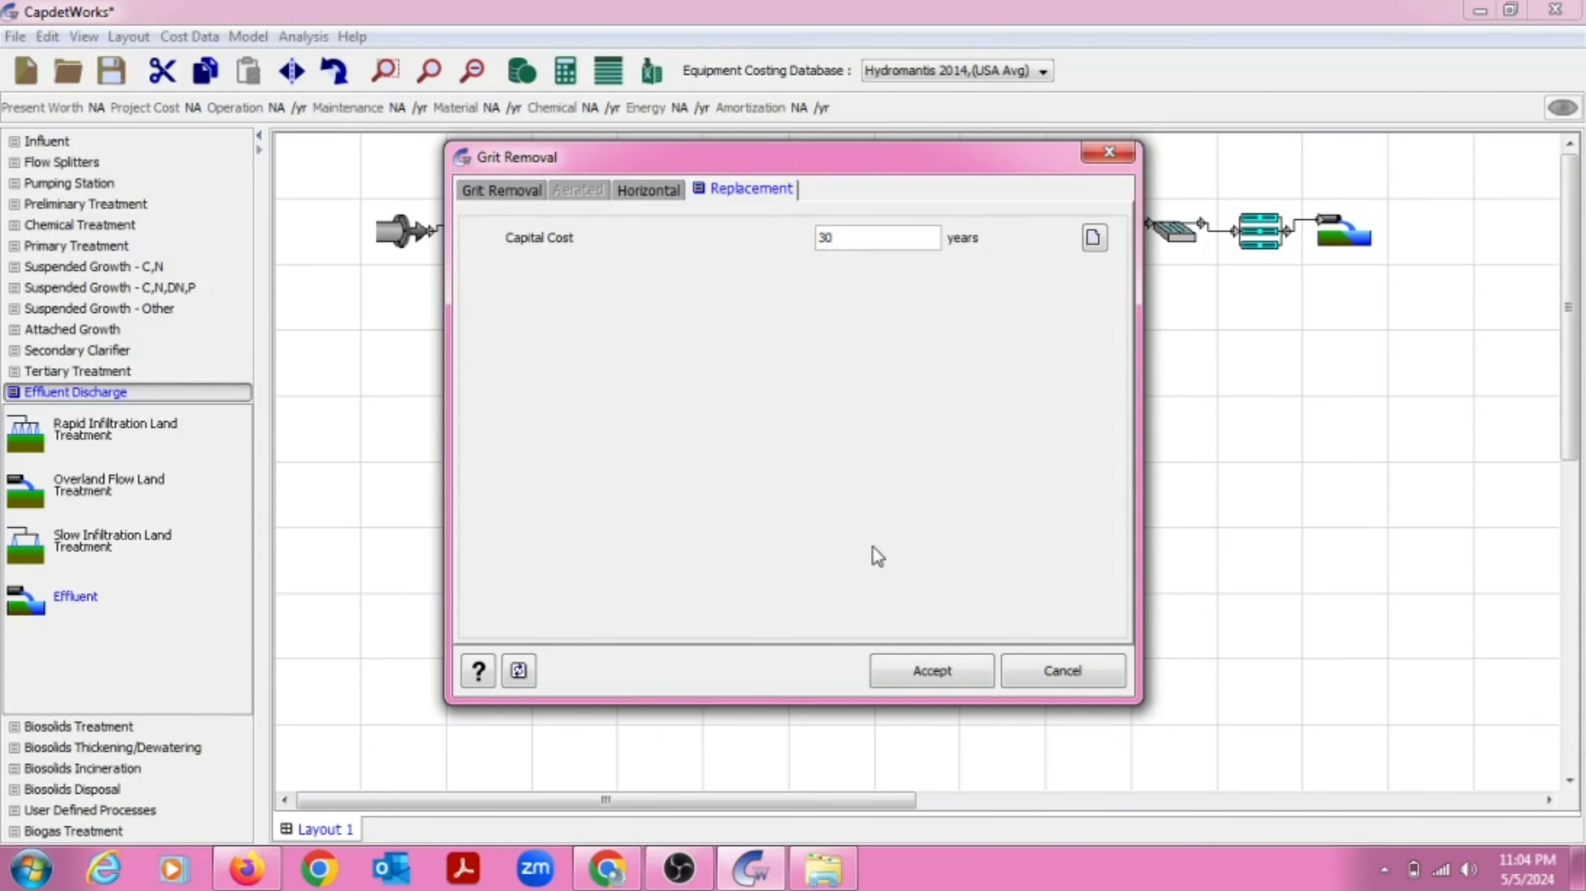
click(946, 671)
For Dissolved Air Flotation, set the air pressure unit to atm and pick the Recycle option
click(674, 246)
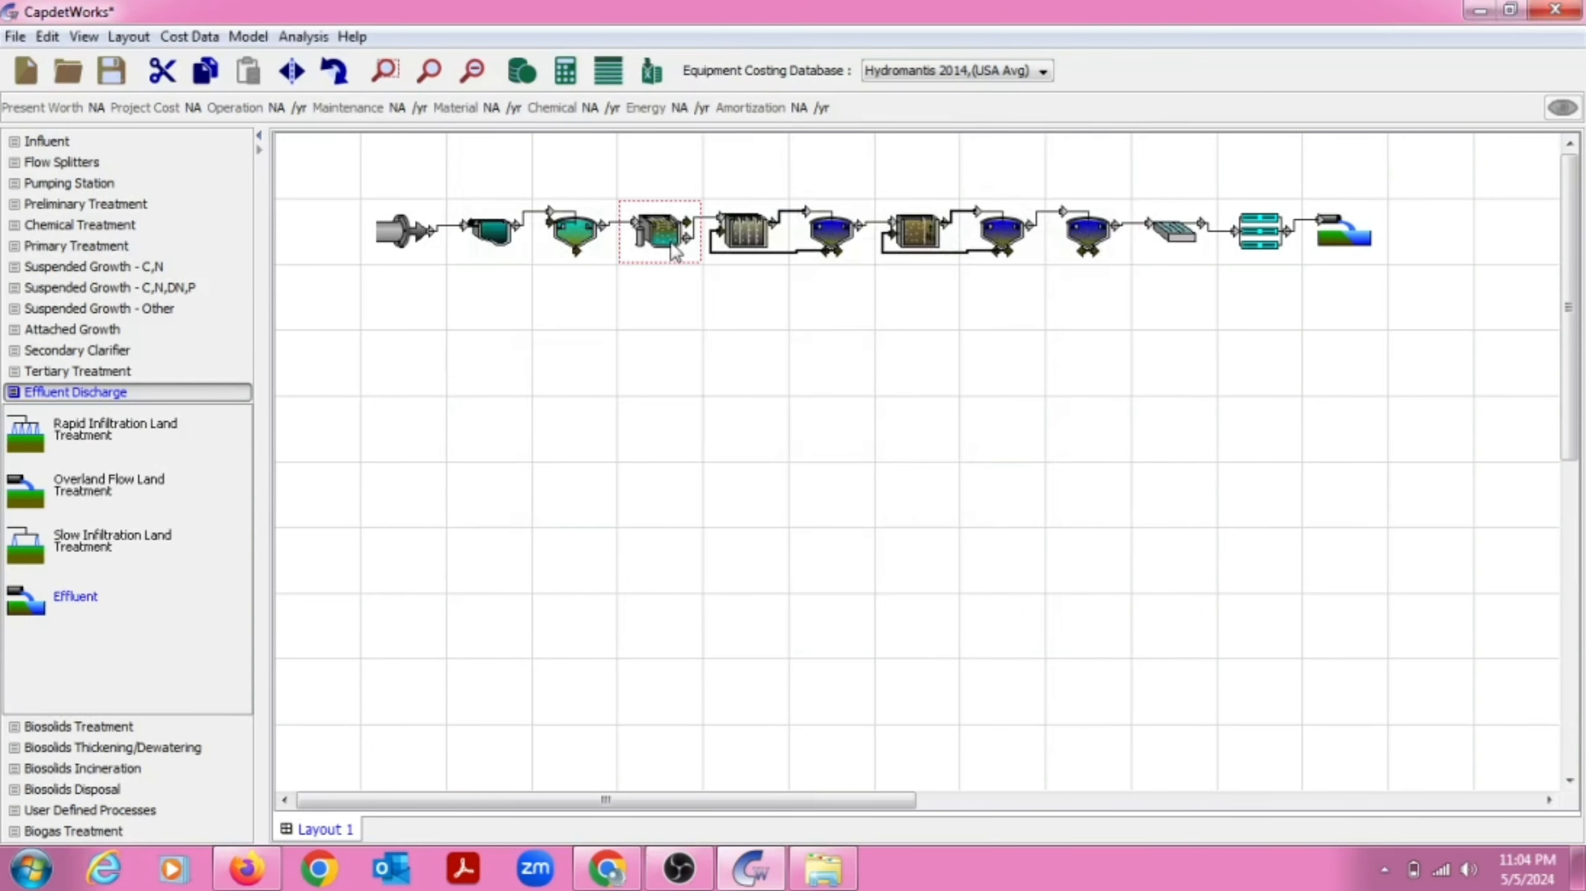
right_click(673, 243)
click(759, 267)
click(958, 298)
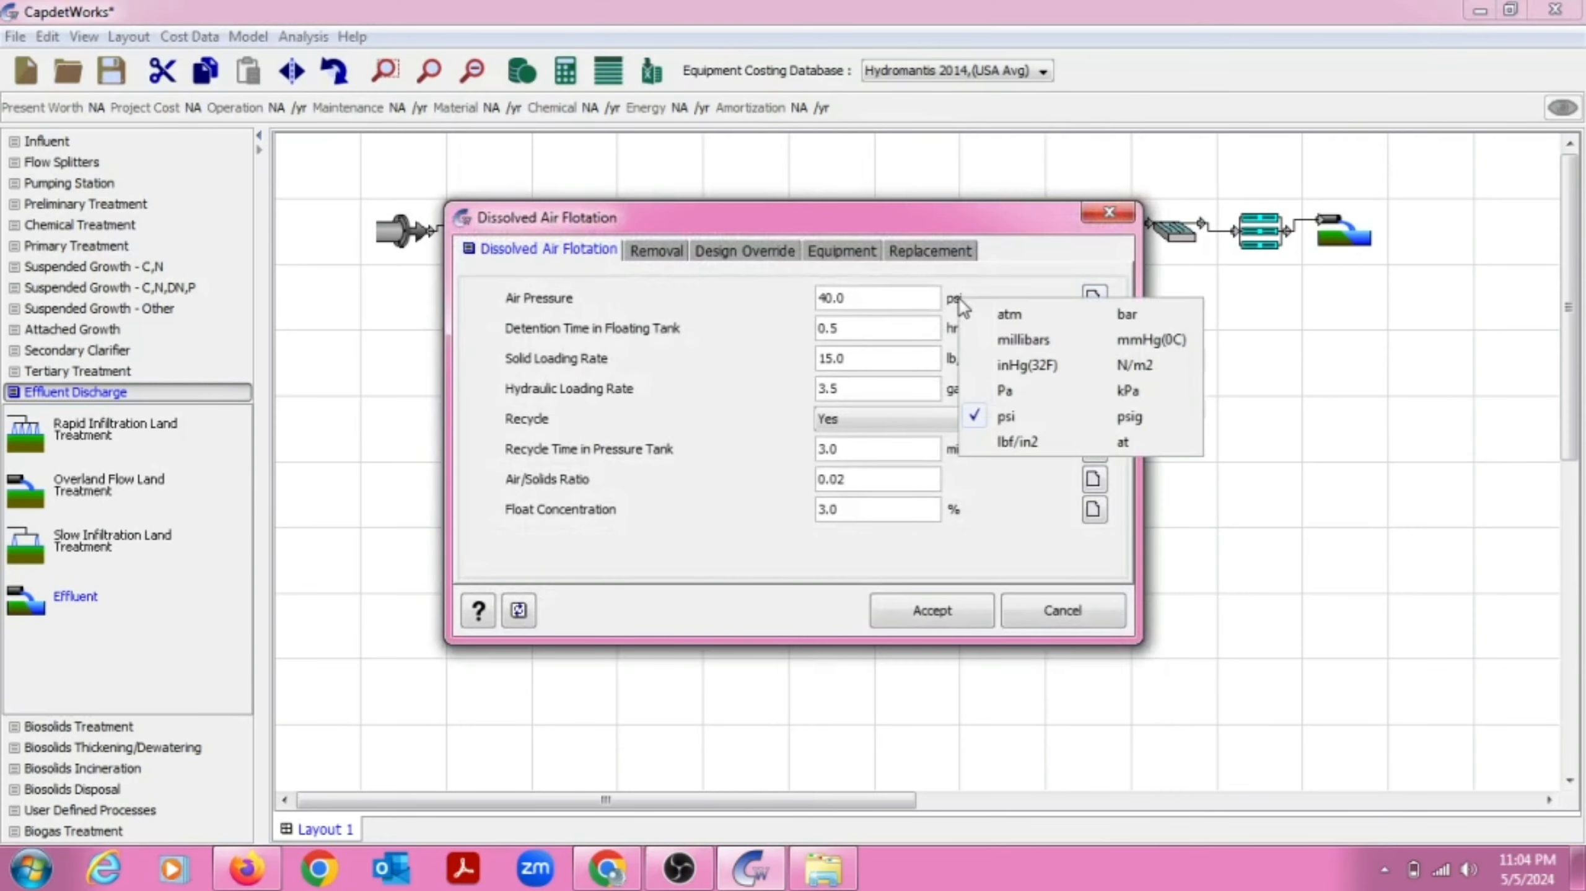
click(1010, 316)
click(951, 326)
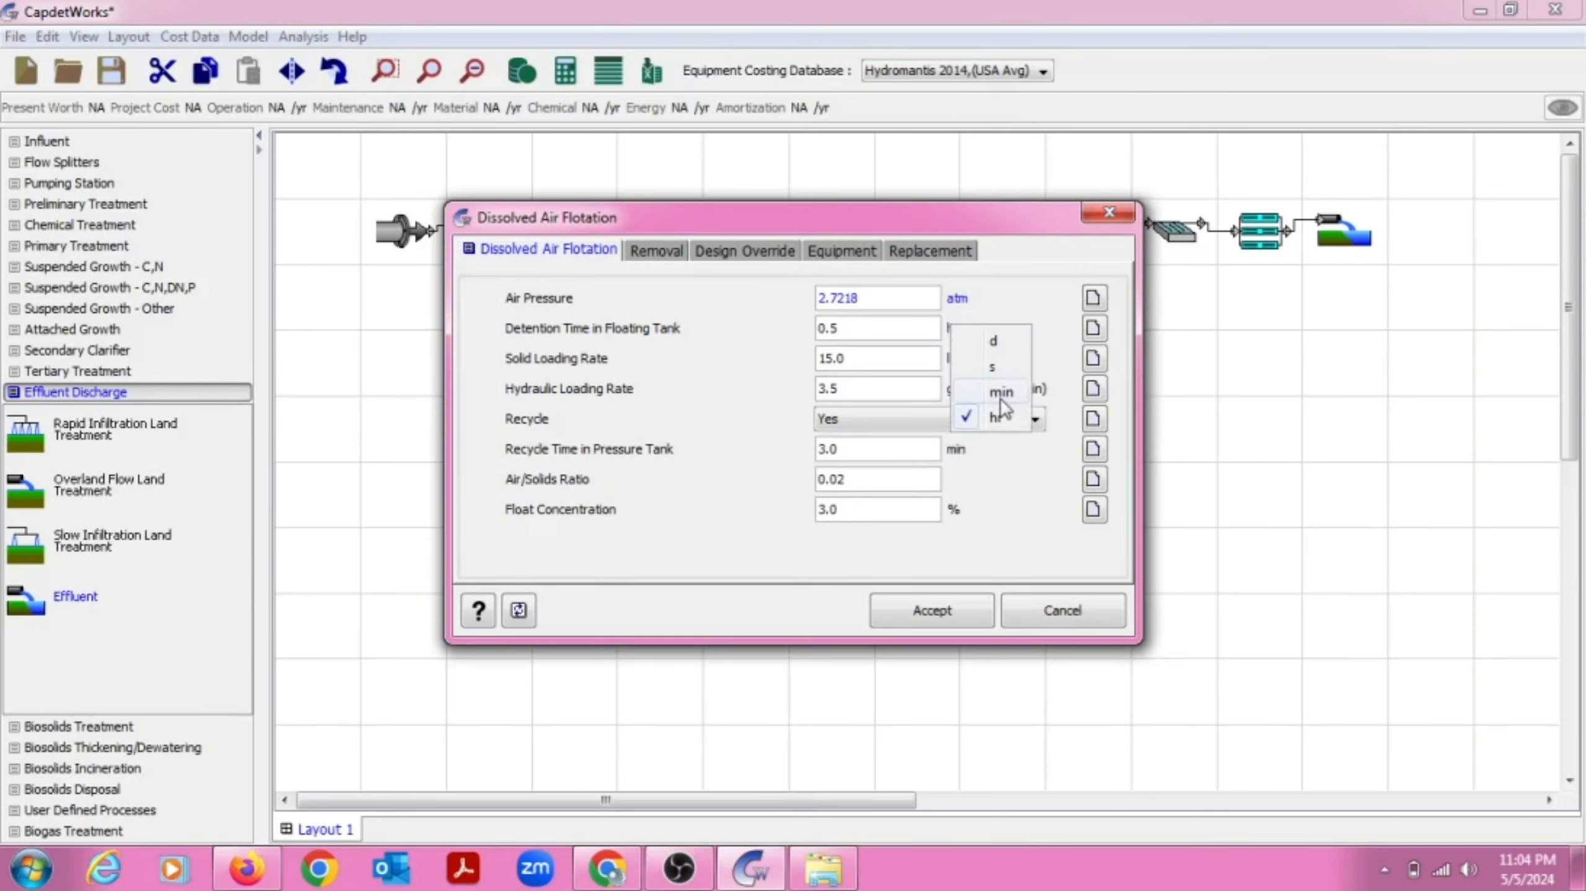
click(876, 331)
click(1018, 423)
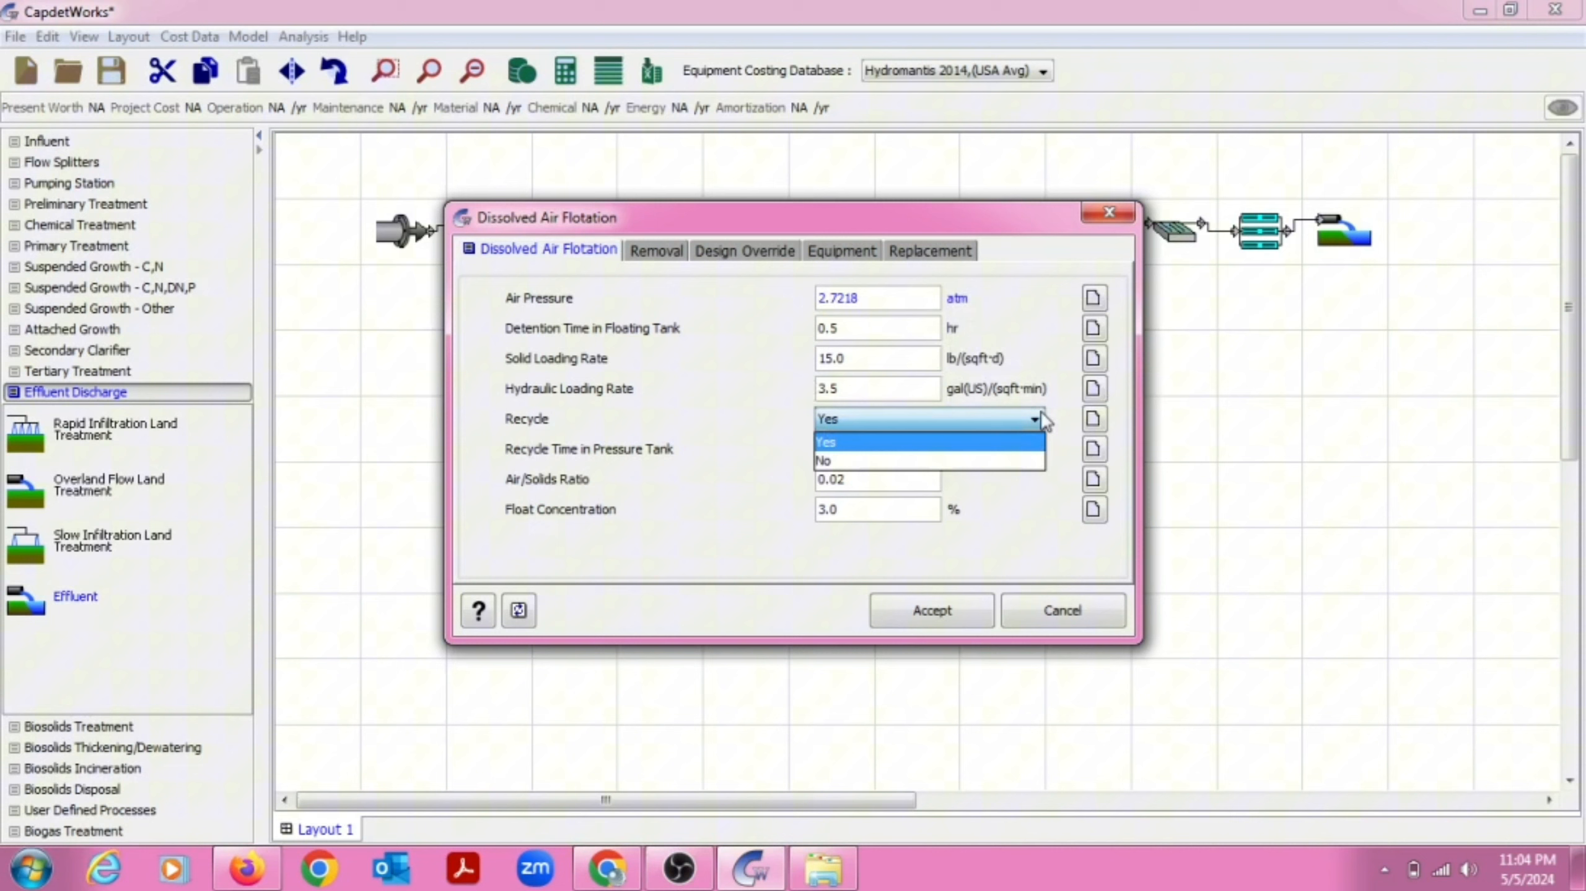
click(896, 452)
Review the flotation unit's removal, equipment and replacement settings and accept its parameters
click(664, 247)
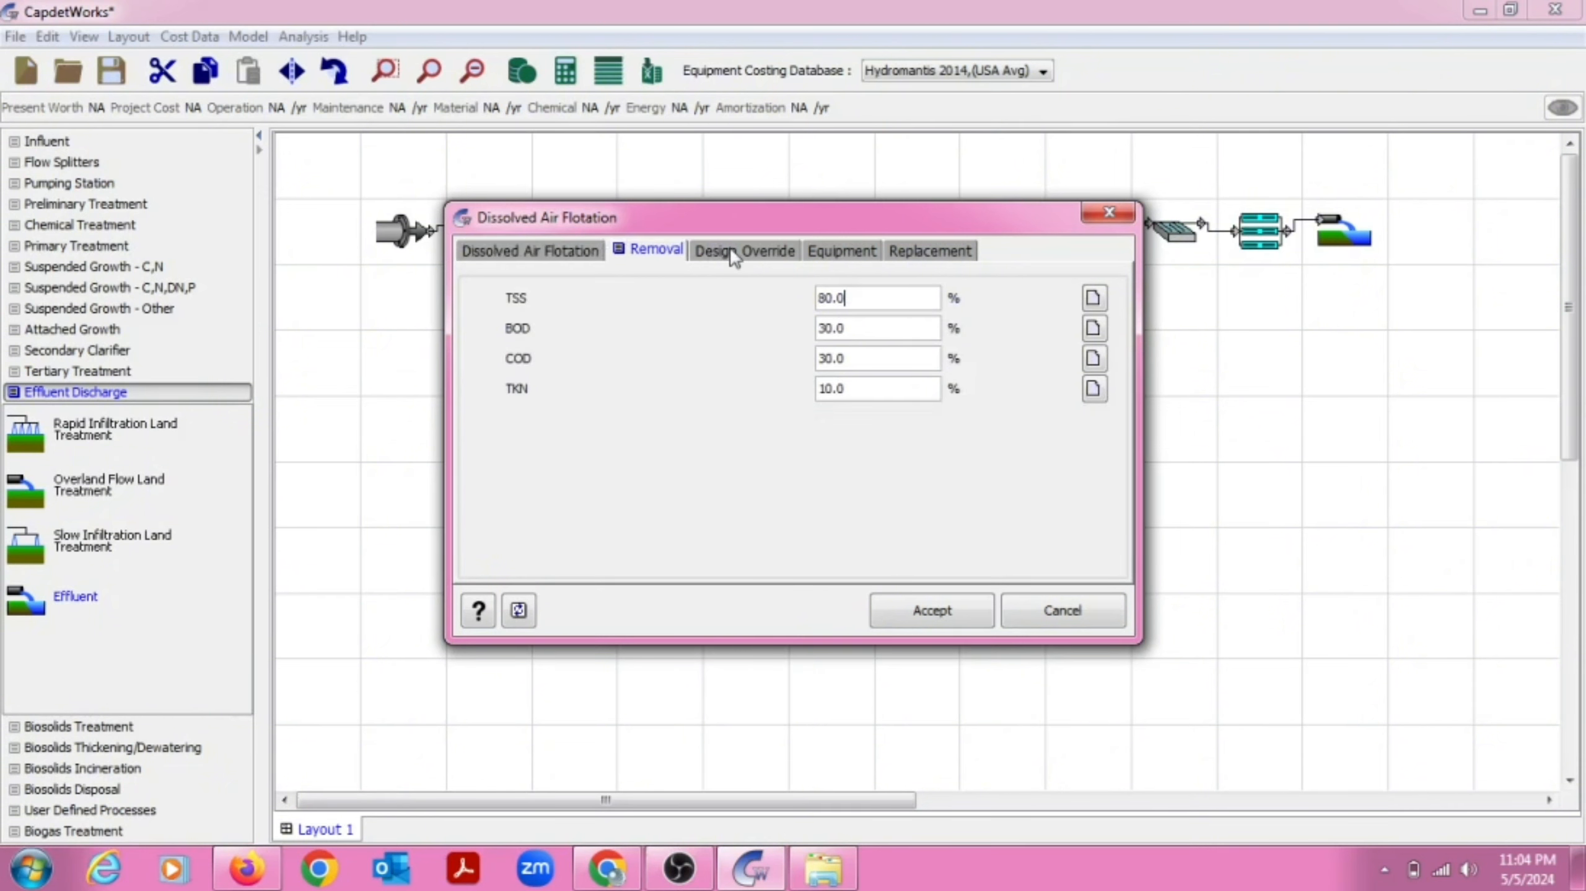
click(857, 251)
click(917, 252)
click(917, 614)
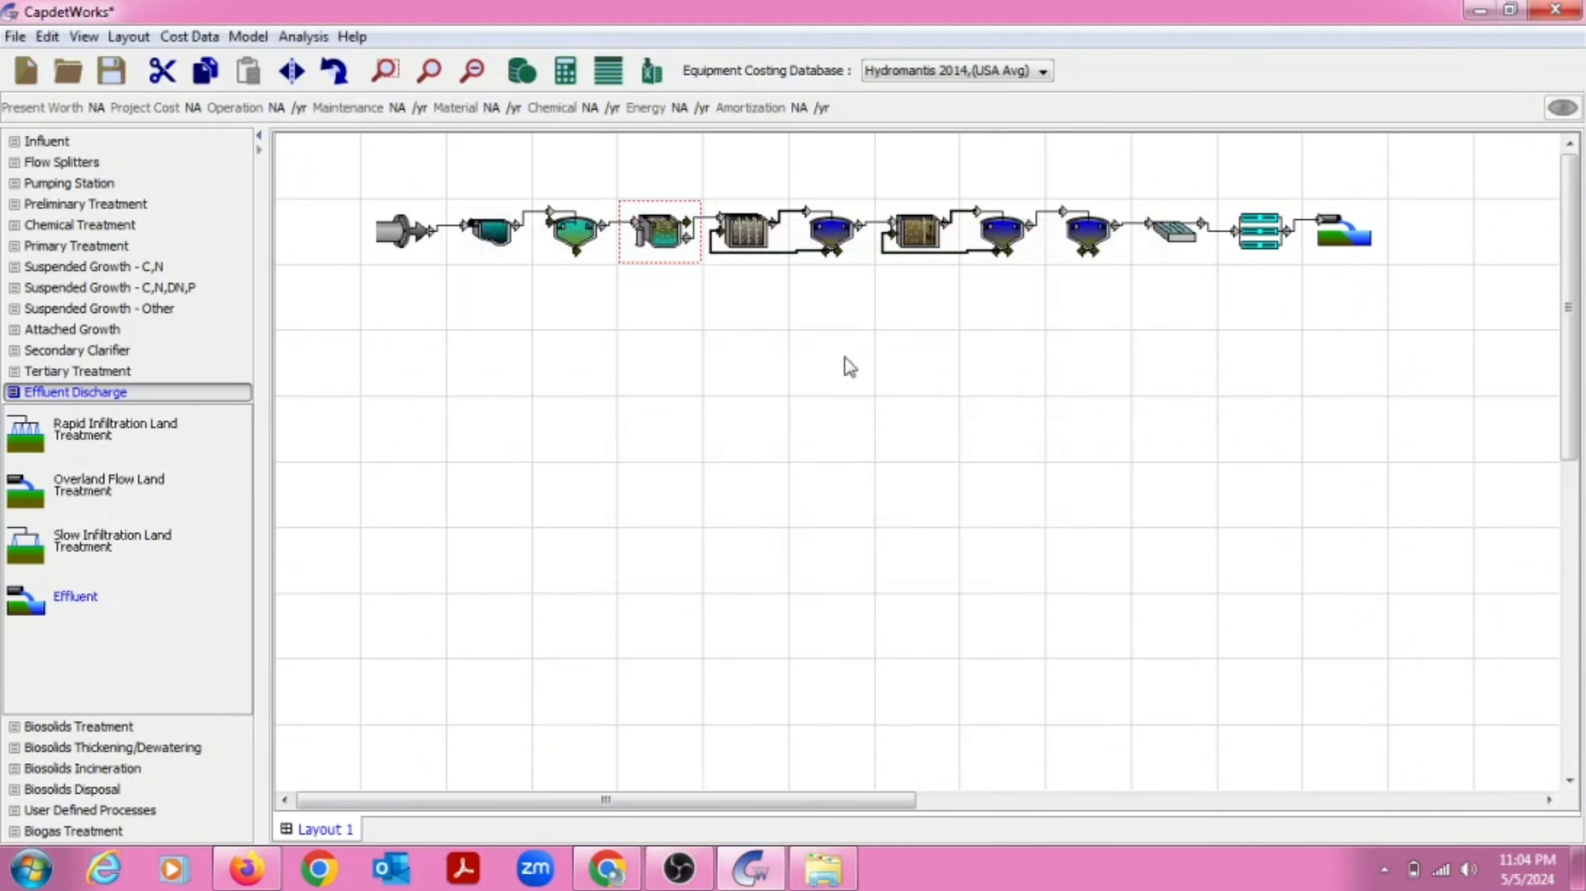
Set the mixed liquor suspended solids of Extended Aeration Activated Sludge to 3000 mg/L
right_click(753, 239)
click(808, 253)
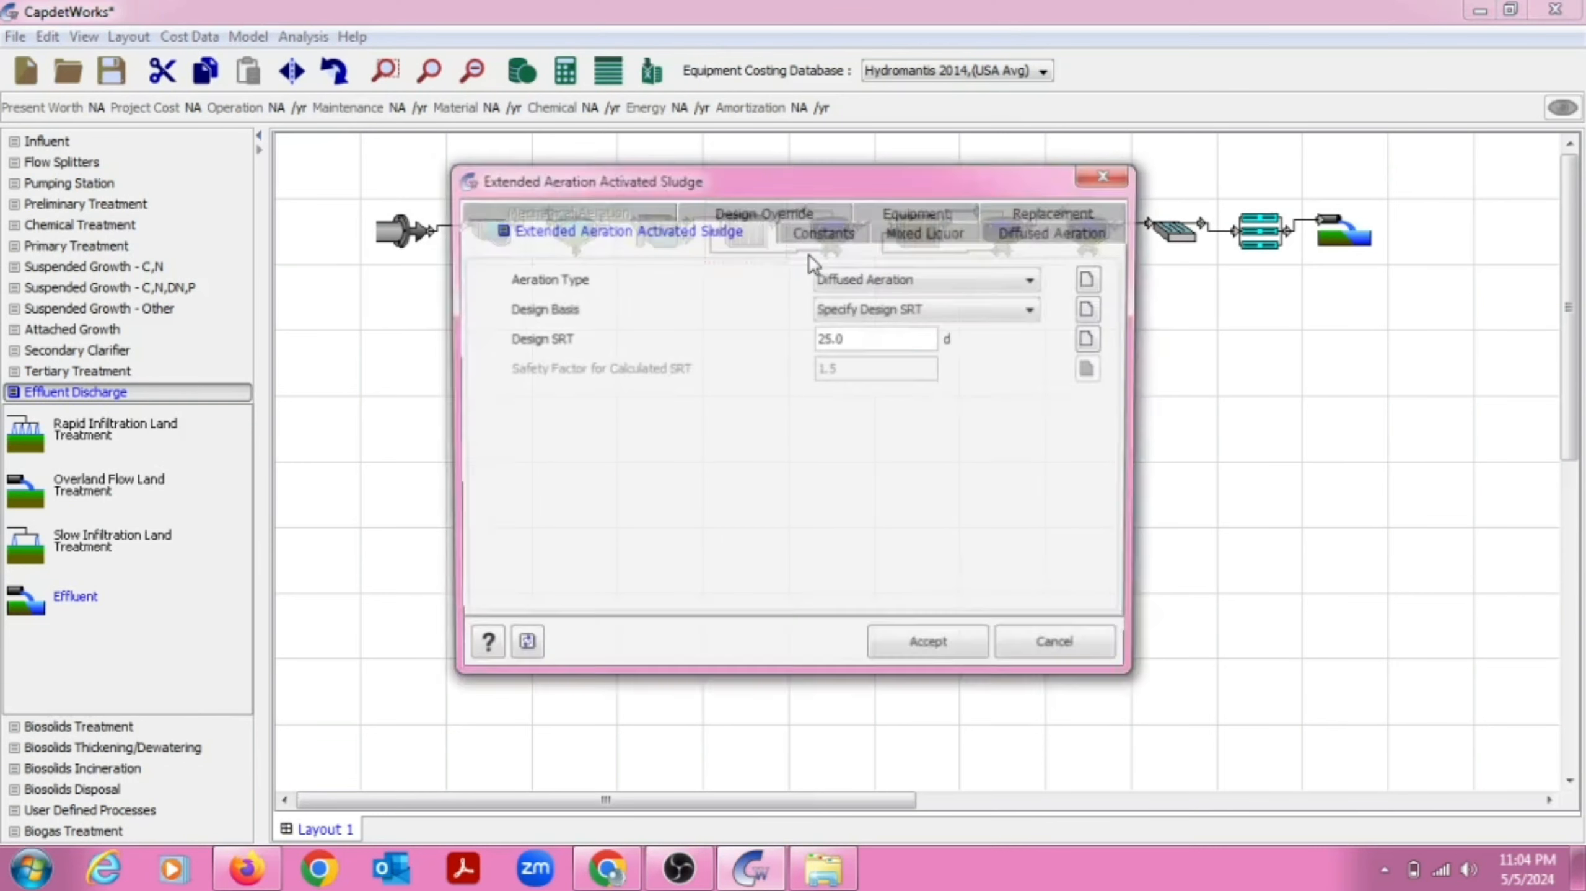
click(773, 209)
click(657, 231)
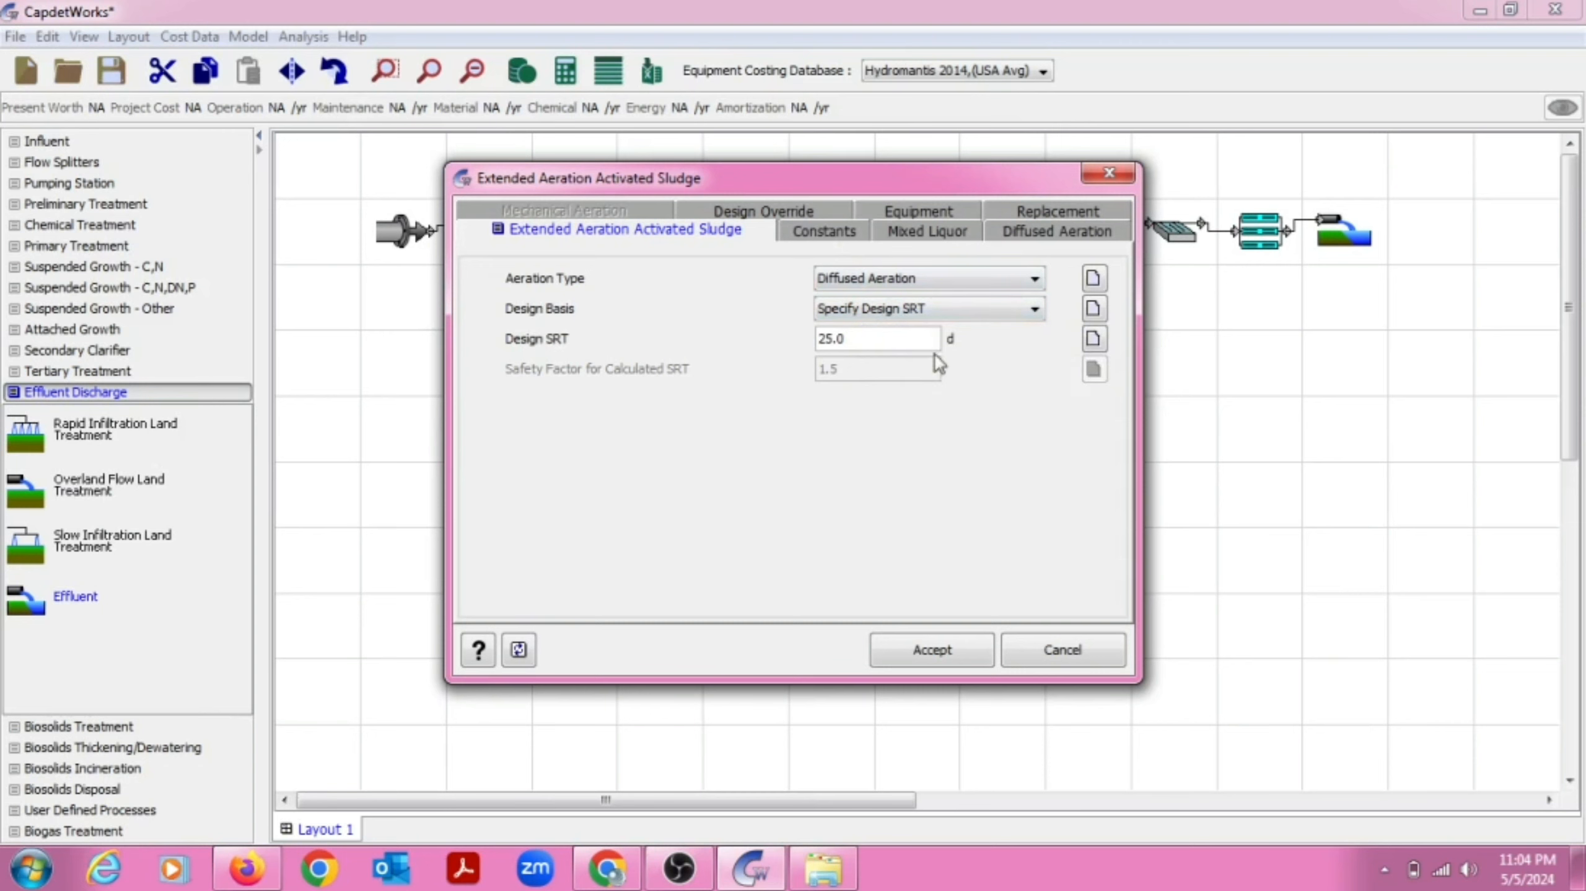
click(844, 234)
click(931, 234)
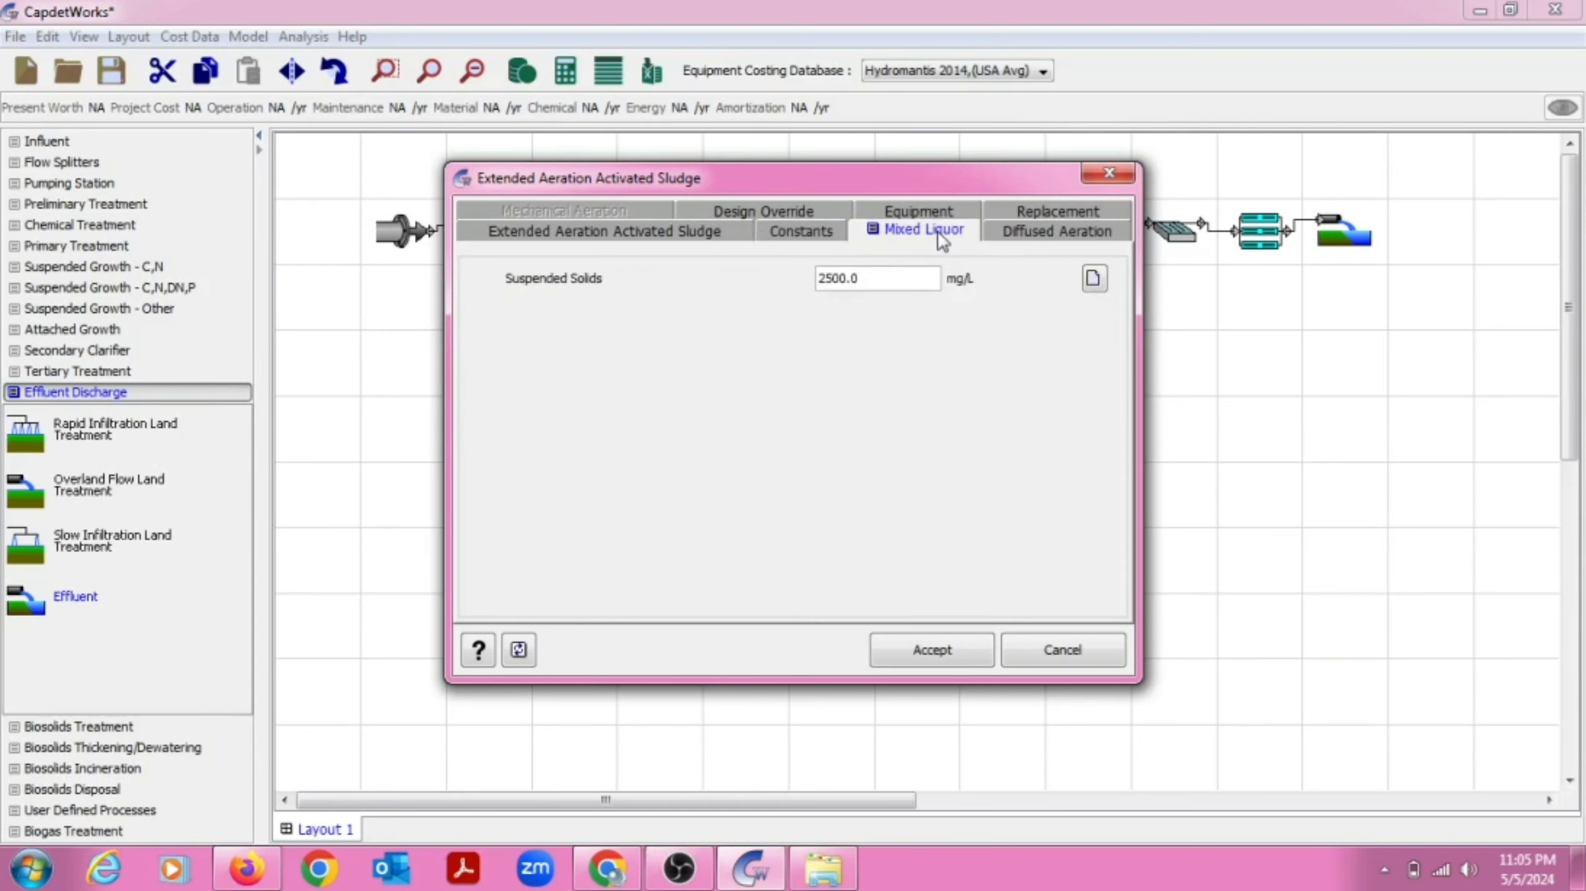
double_click(832, 279)
text(3000)
Review the extended aeration unit's diffused aeration, replacement, equipment and design override settings and accept the parameters
click(1014, 239)
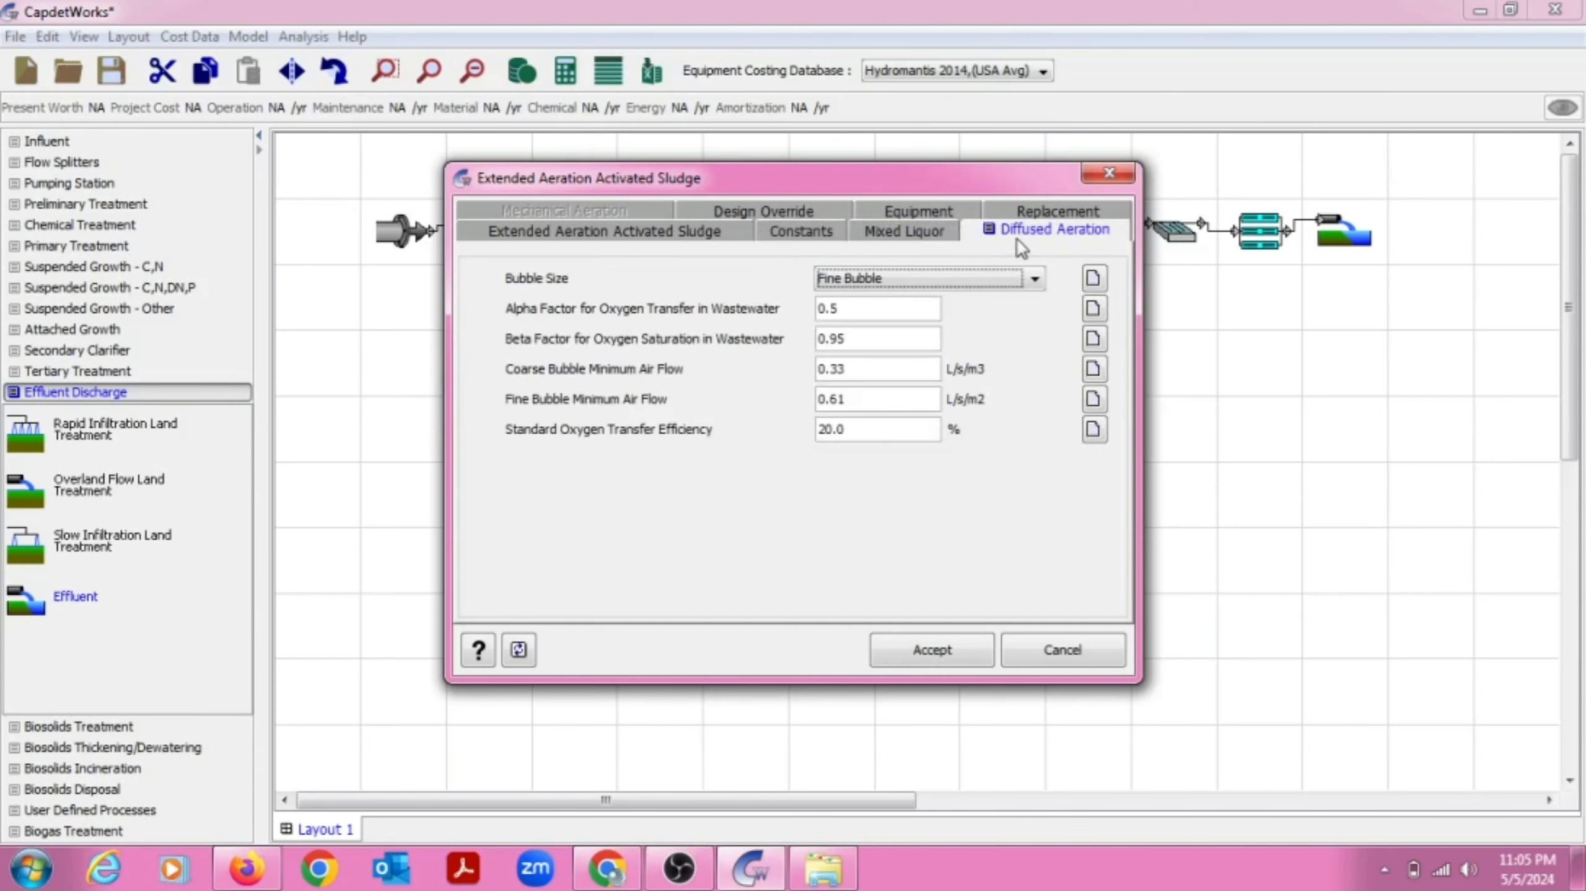
click(1057, 215)
click(911, 211)
click(792, 206)
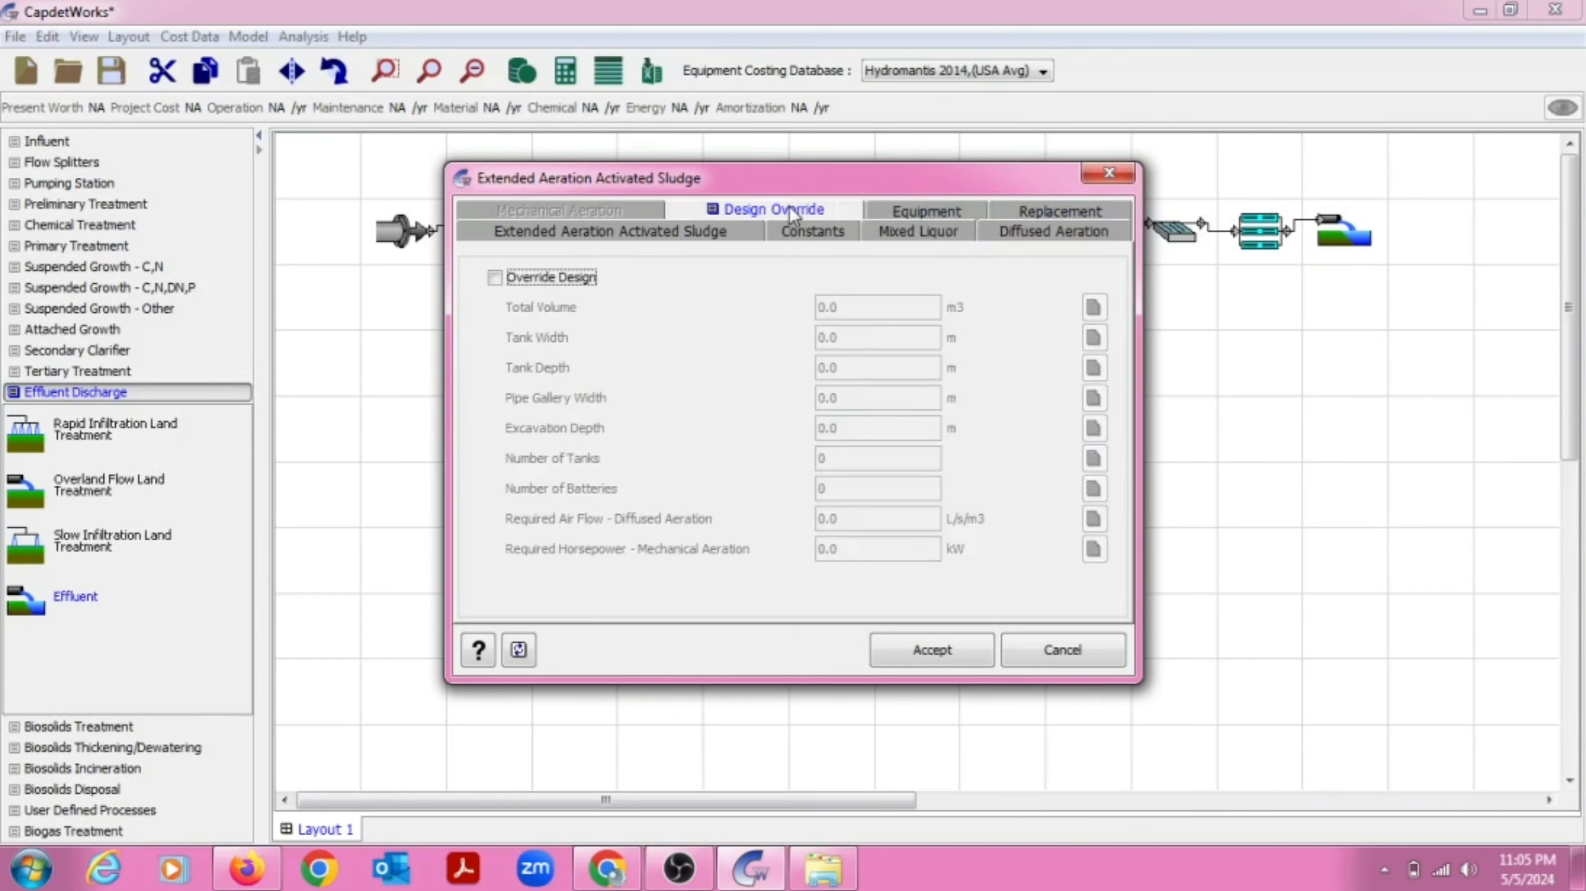
click(932, 651)
For the secondary clarifier after extended aeration, use m3/(m2·d) surface overflow, lb/(sqft·min) solid loading, m3/(m·d) weir overflow, and the Circular type
click(856, 240)
right_click(856, 240)
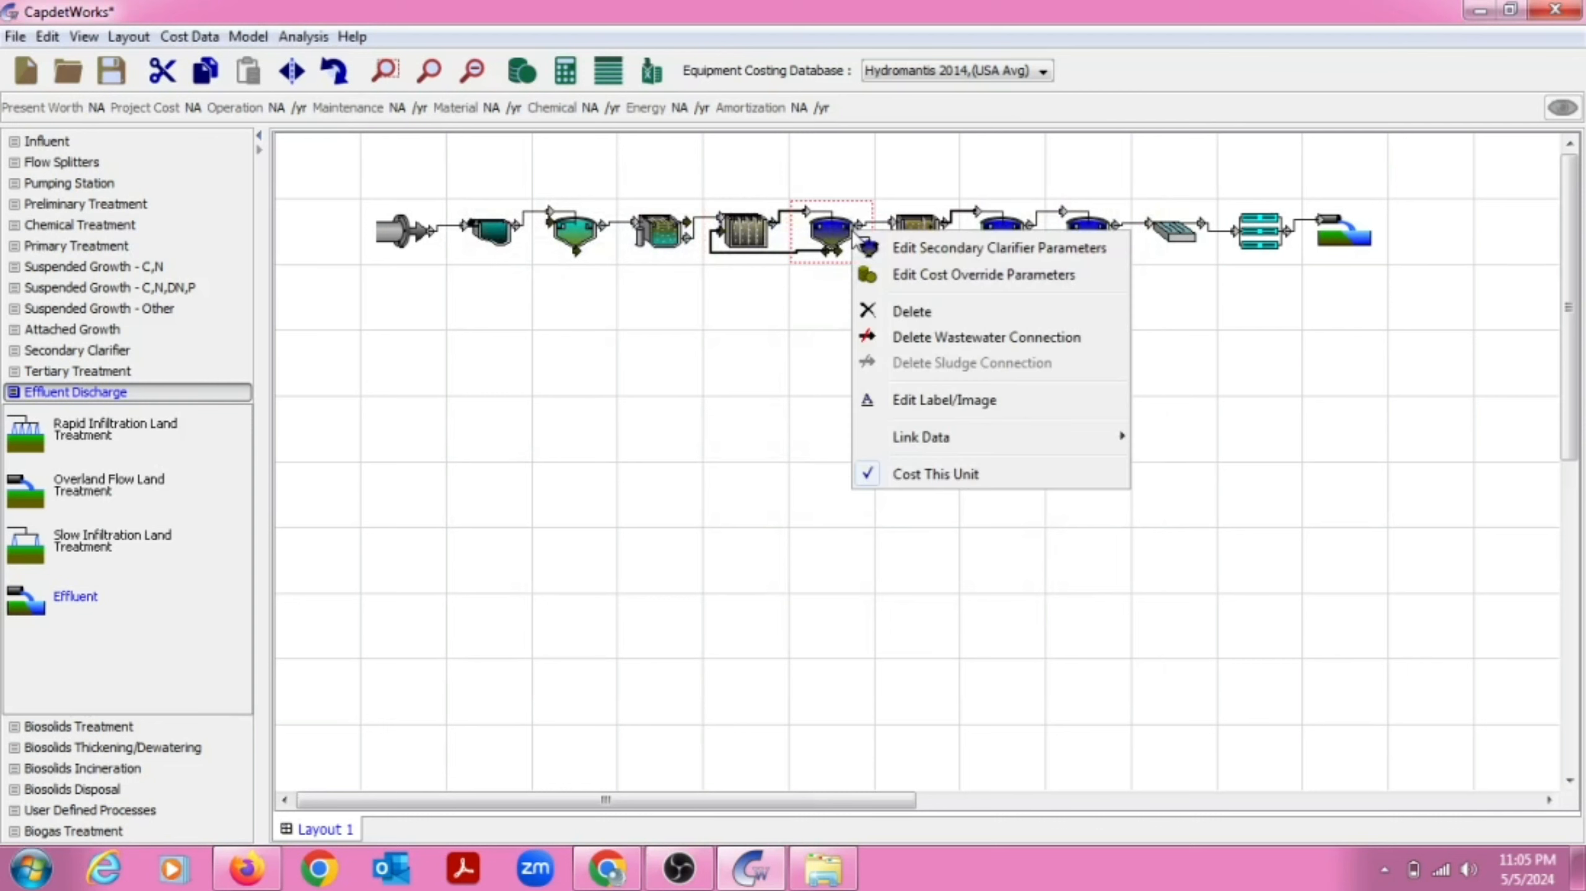
click(923, 251)
click(1023, 313)
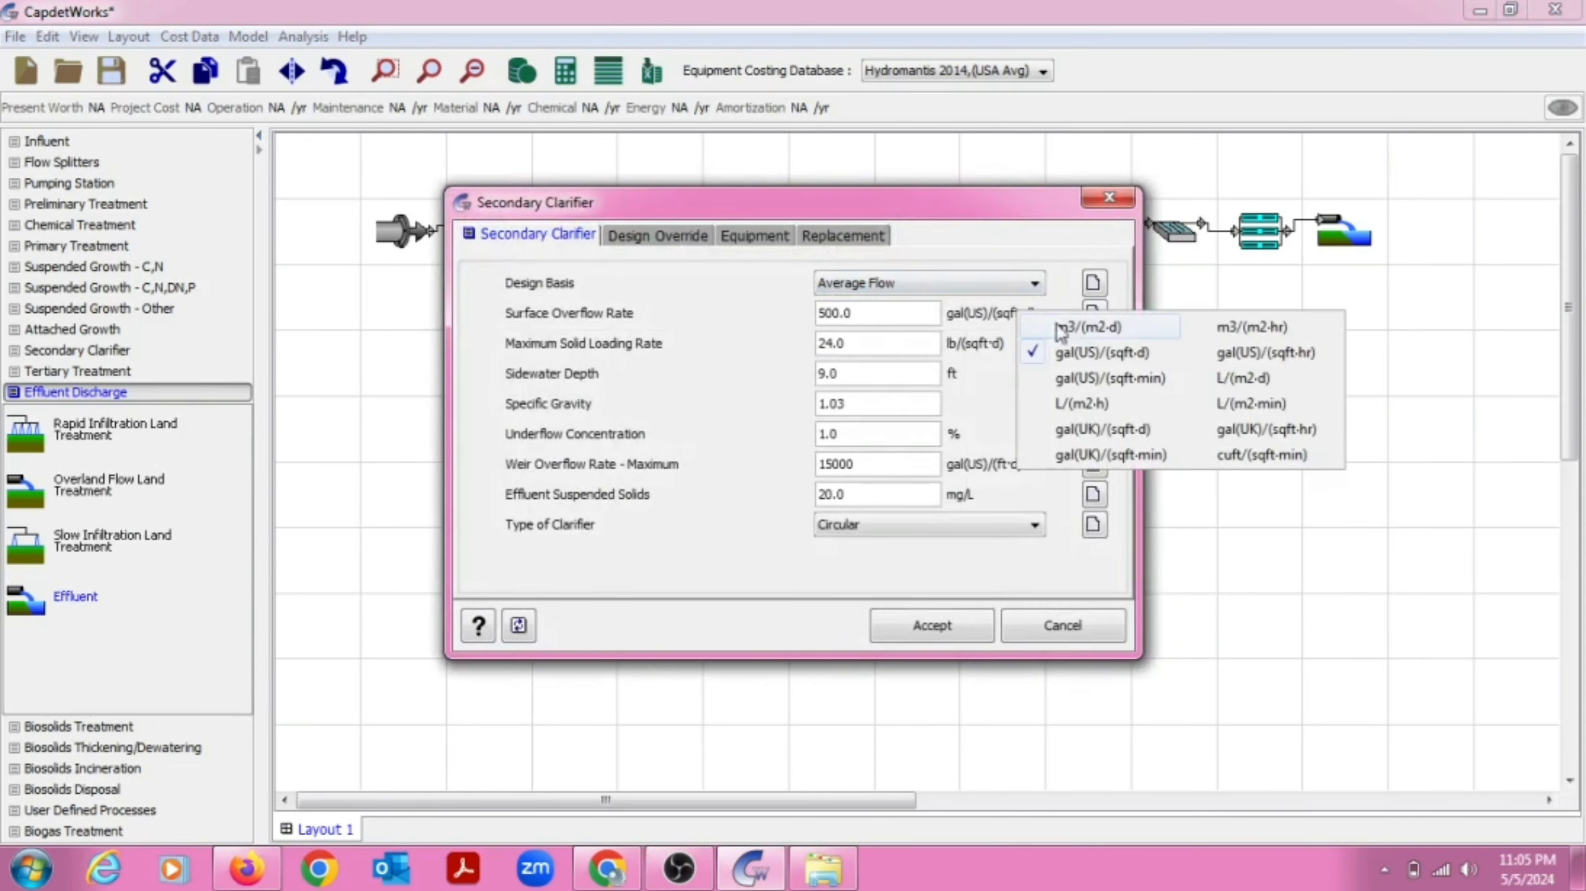
click(1061, 326)
click(1002, 342)
click(1032, 389)
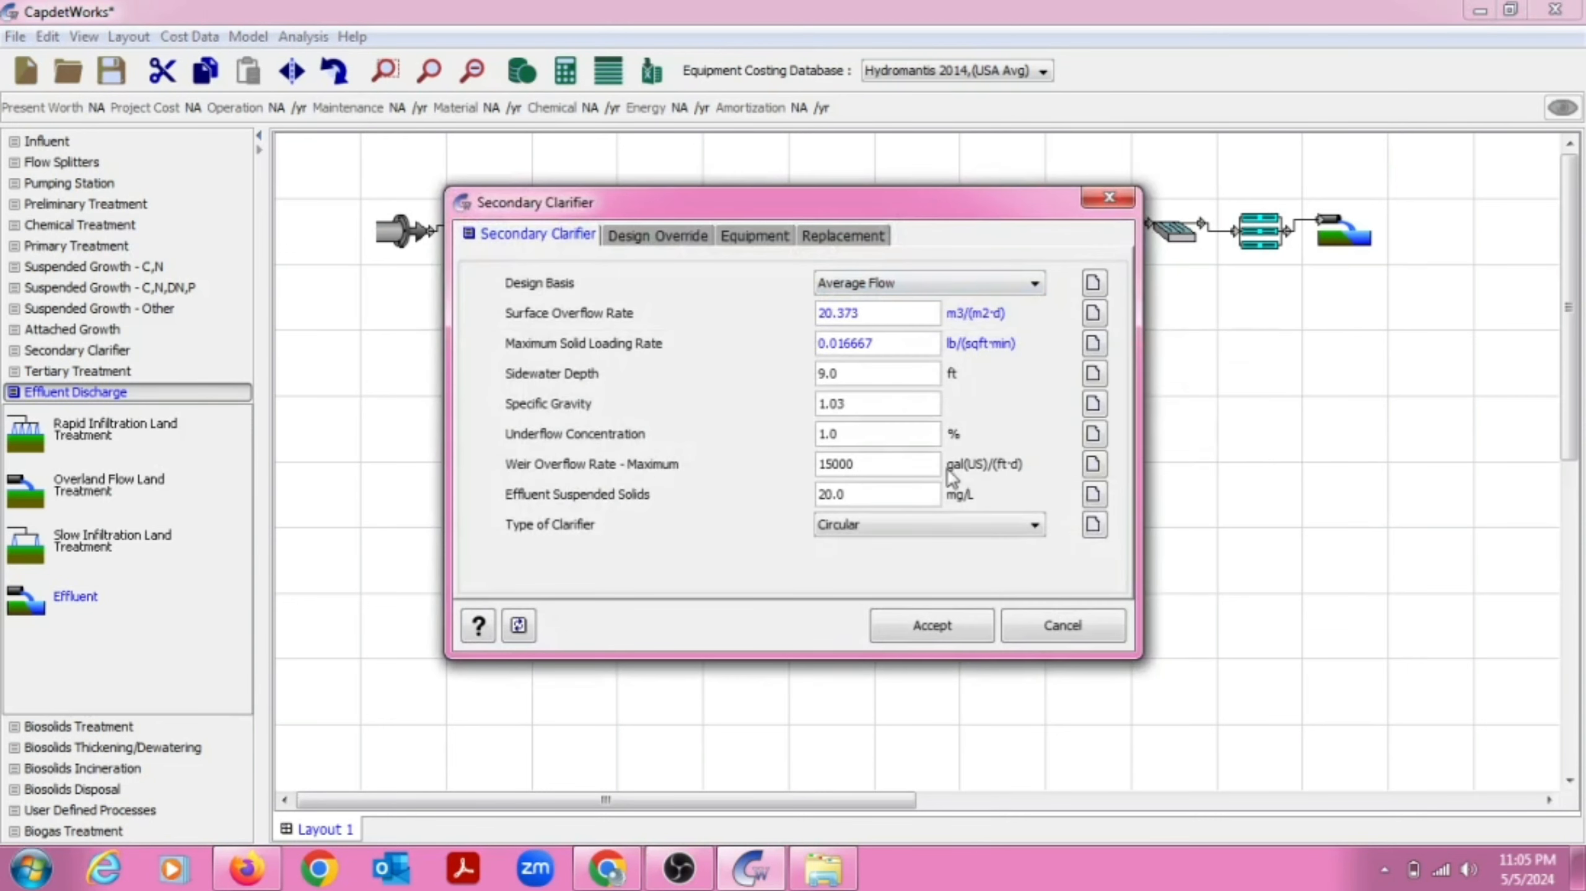
click(949, 470)
click(998, 514)
click(1015, 524)
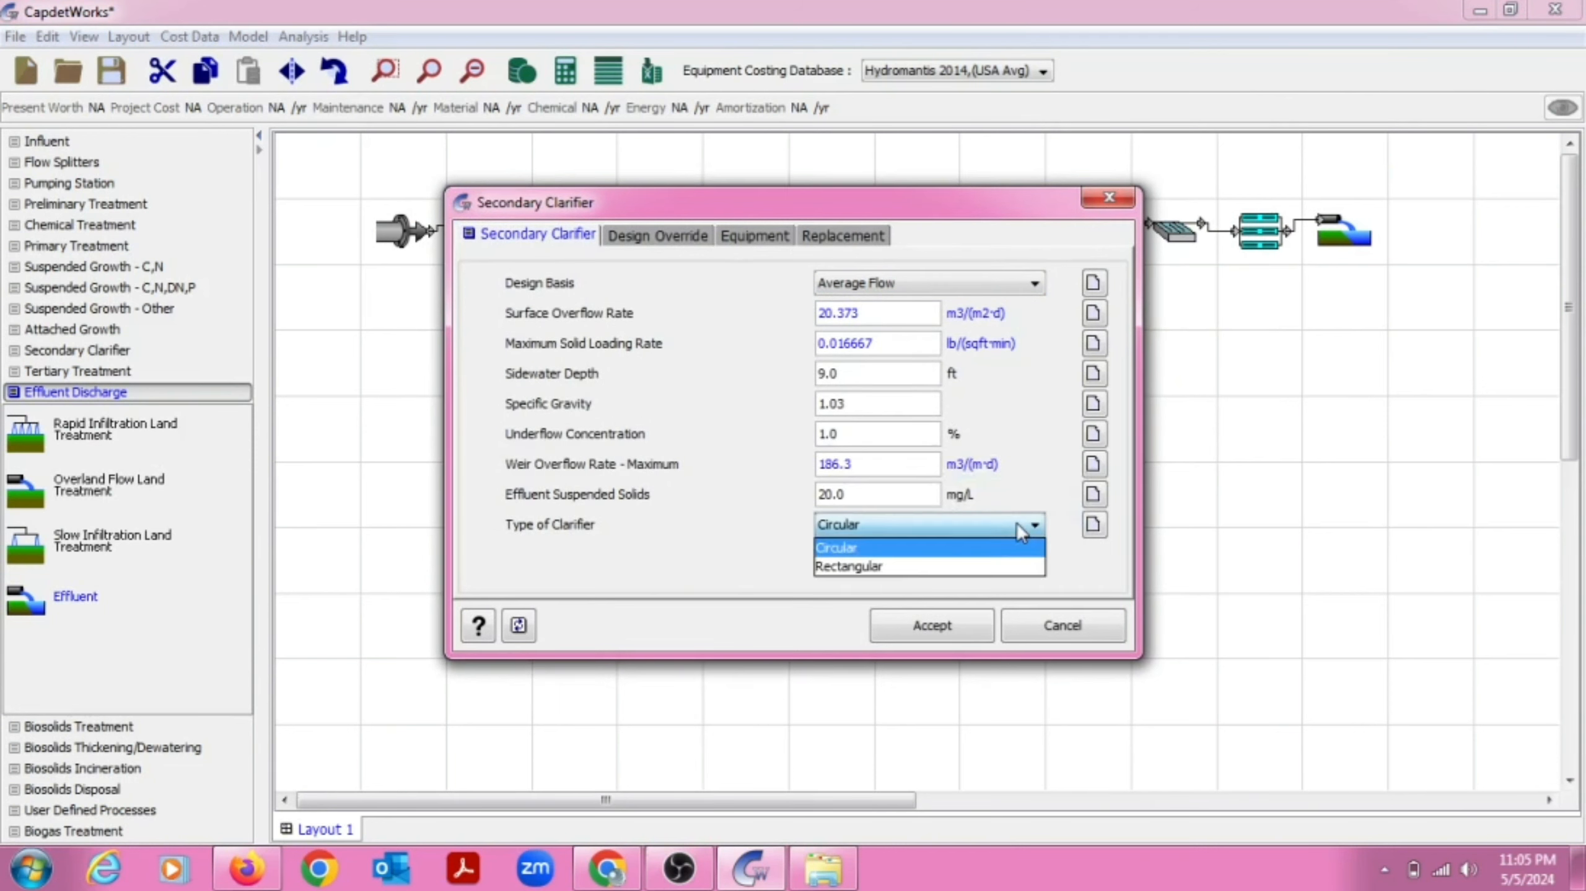
click(936, 537)
Review the first secondary clarifier's design override, equipment and replacement settings and accept its parameters
click(677, 236)
click(754, 235)
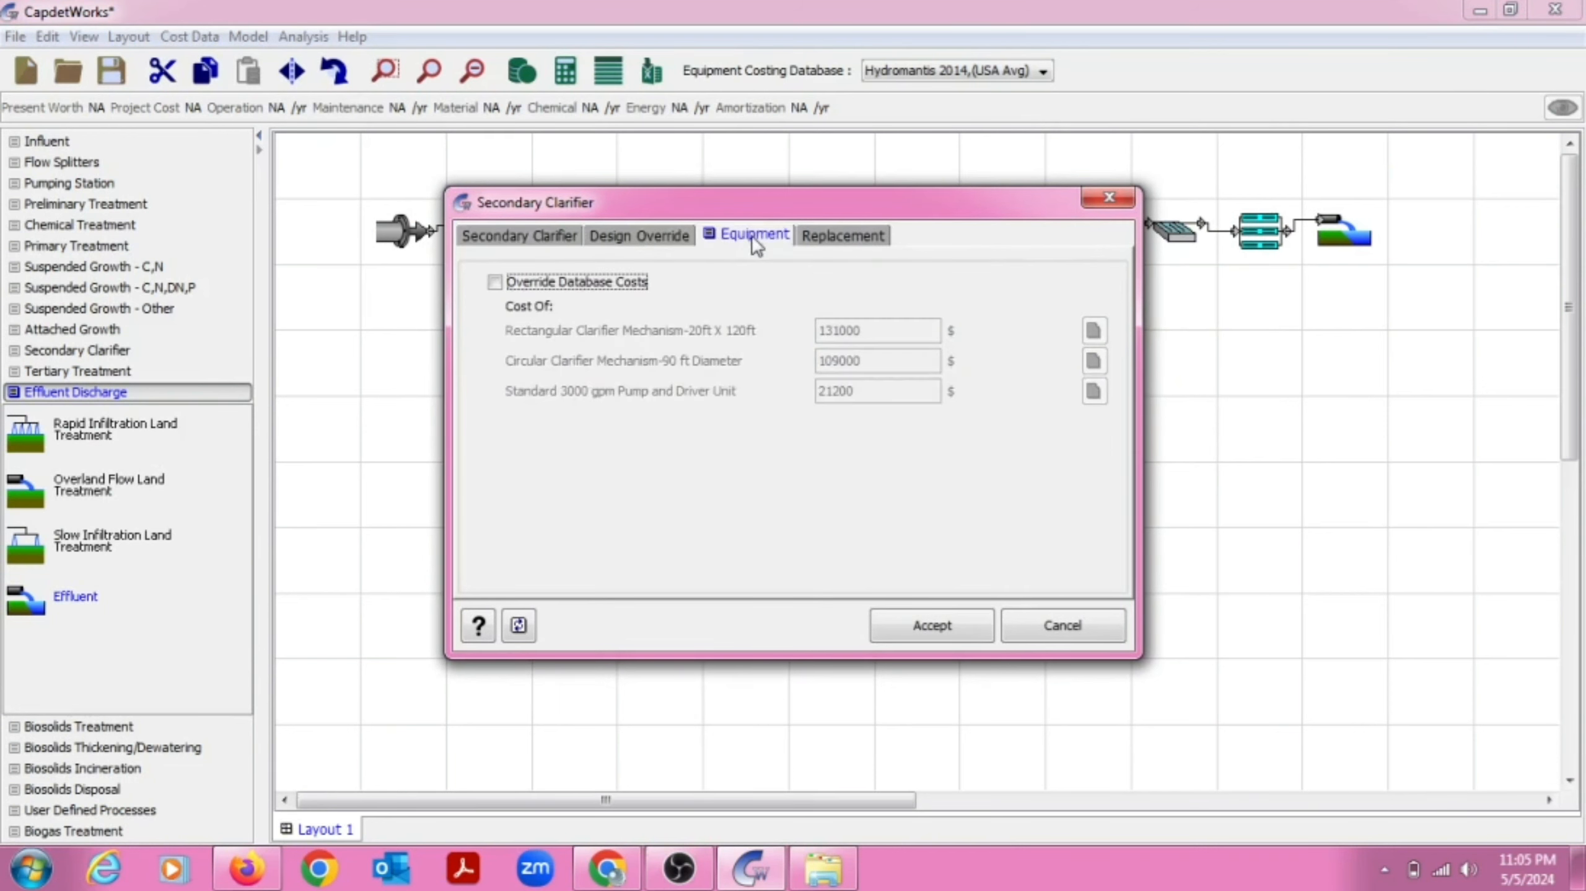
click(843, 235)
click(912, 624)
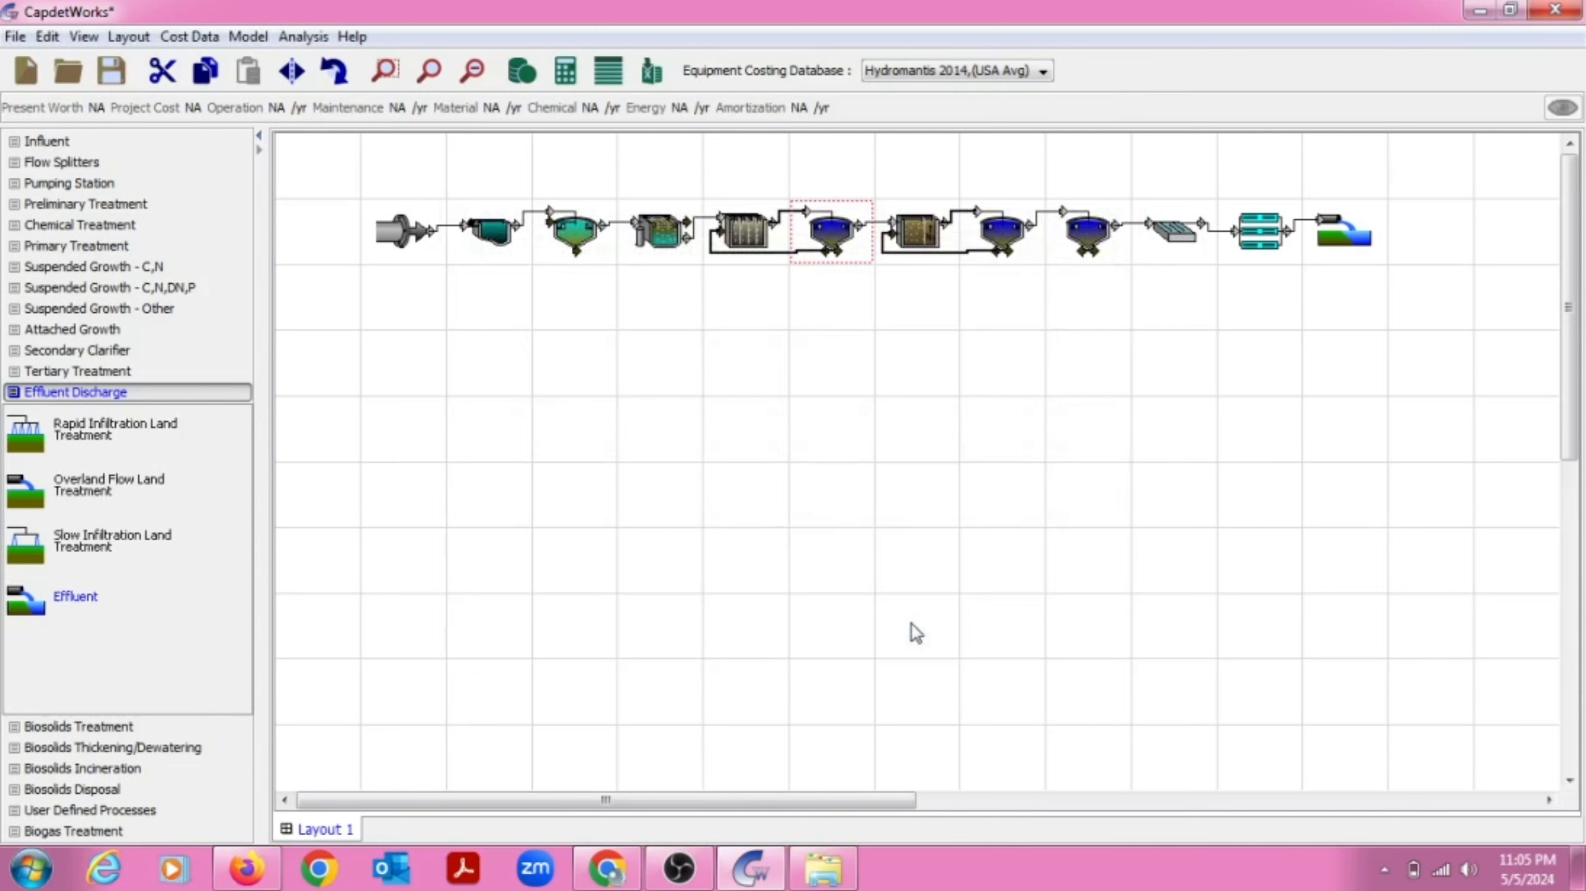
Set the design basis of Biological Nitrogen Removal to Specify Design SRT
right_click(920, 237)
click(969, 242)
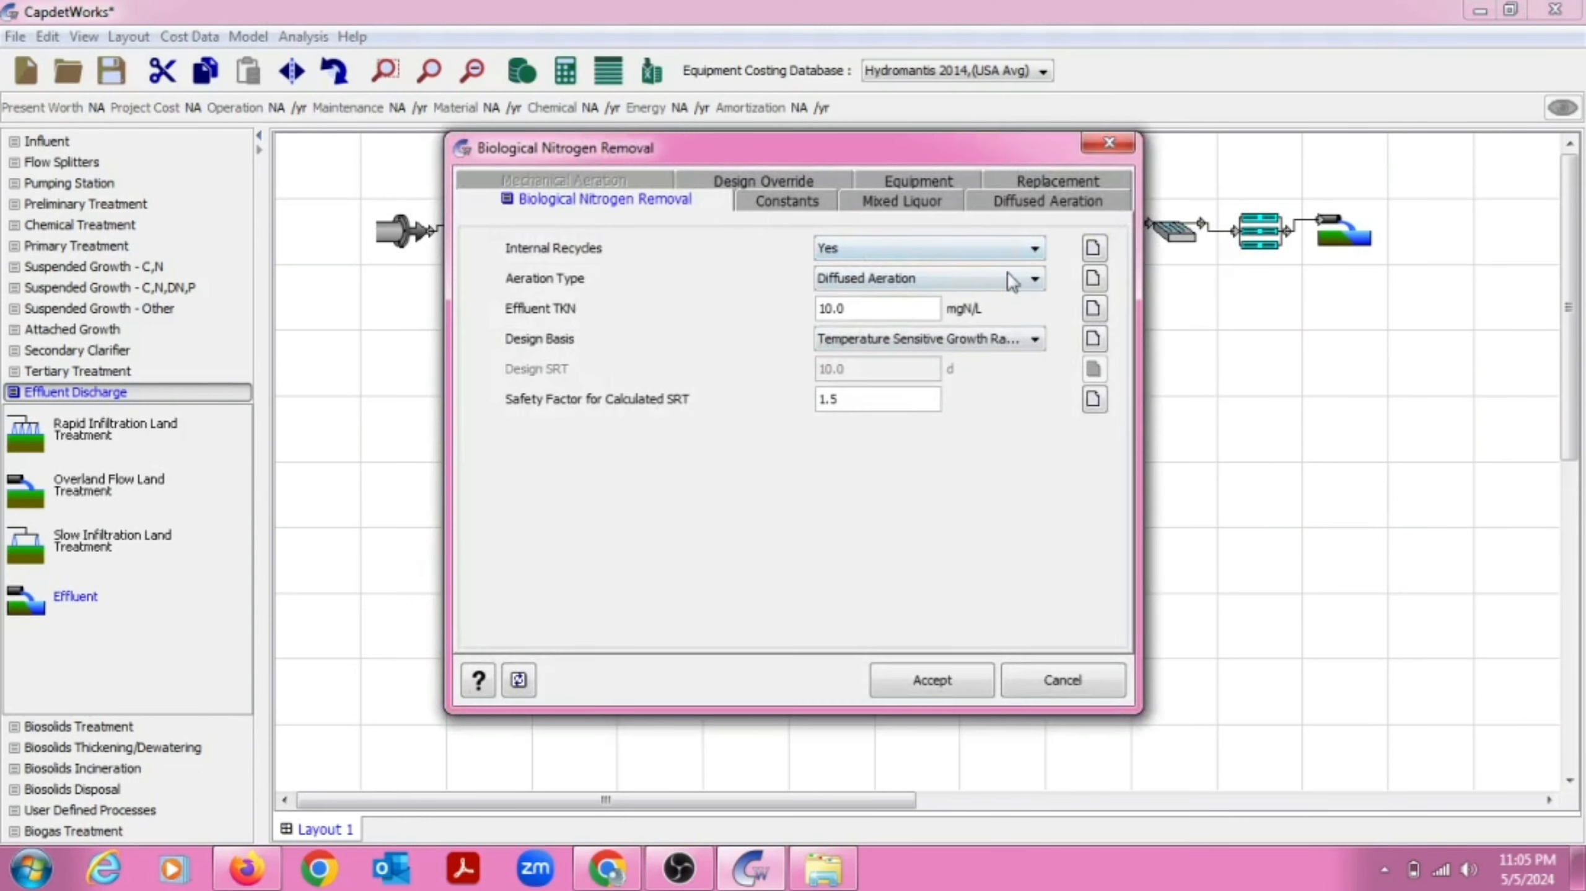
click(1035, 340)
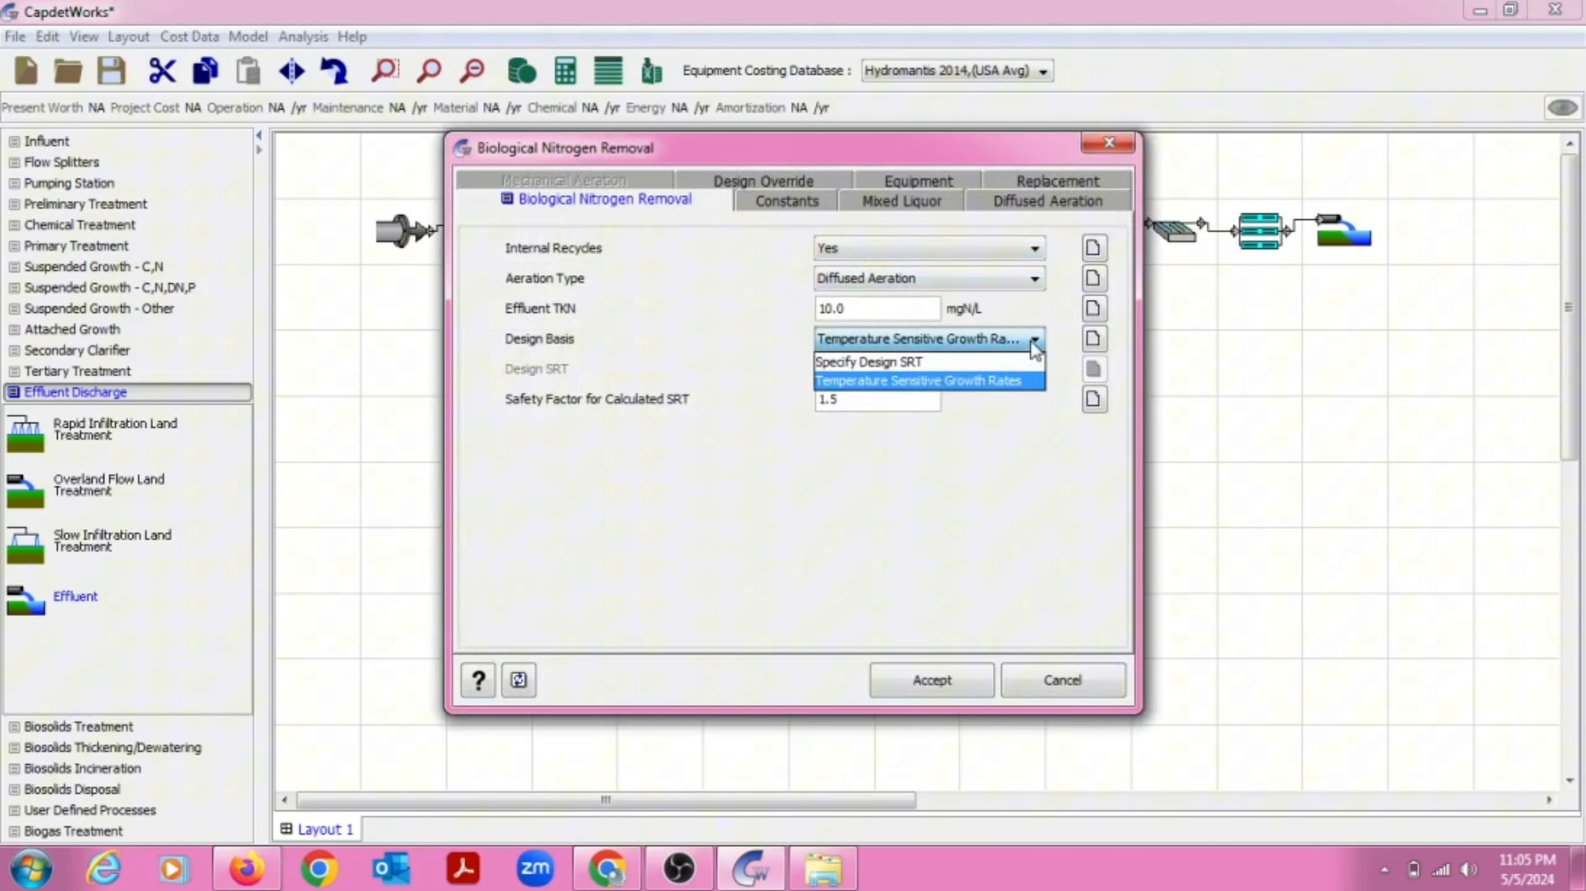
click(994, 380)
click(970, 340)
click(964, 361)
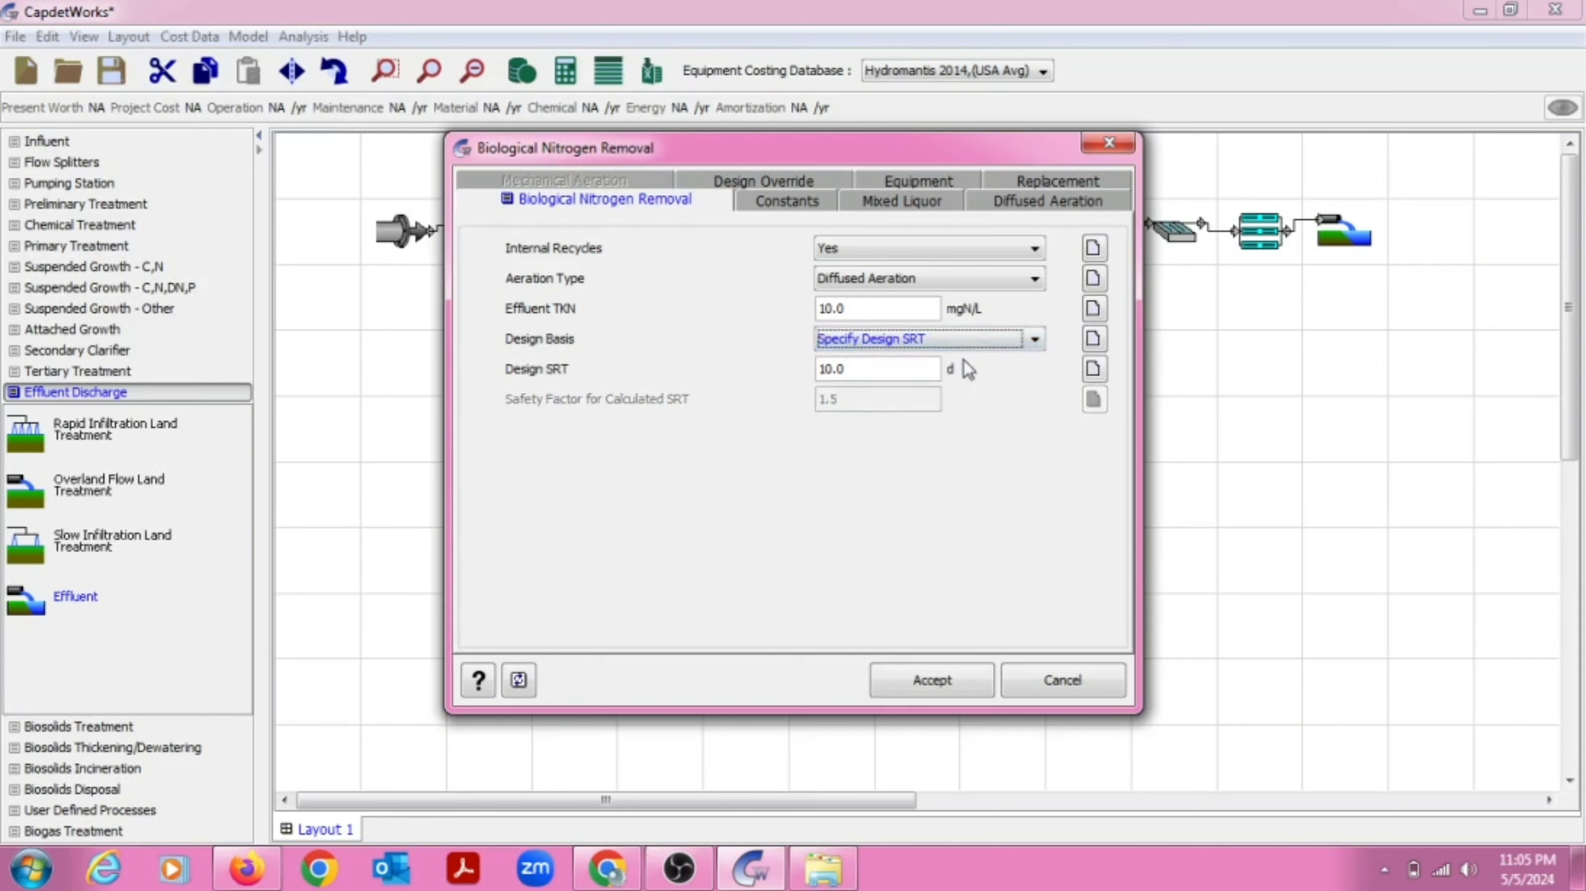
Set the Biological Nitrogen Removal mixed liquor suspended solids to 2000 mg/L, check its replacement and diffused aeration settings, and accept
click(818, 182)
click(907, 181)
click(907, 204)
drag(886, 248, 734, 255)
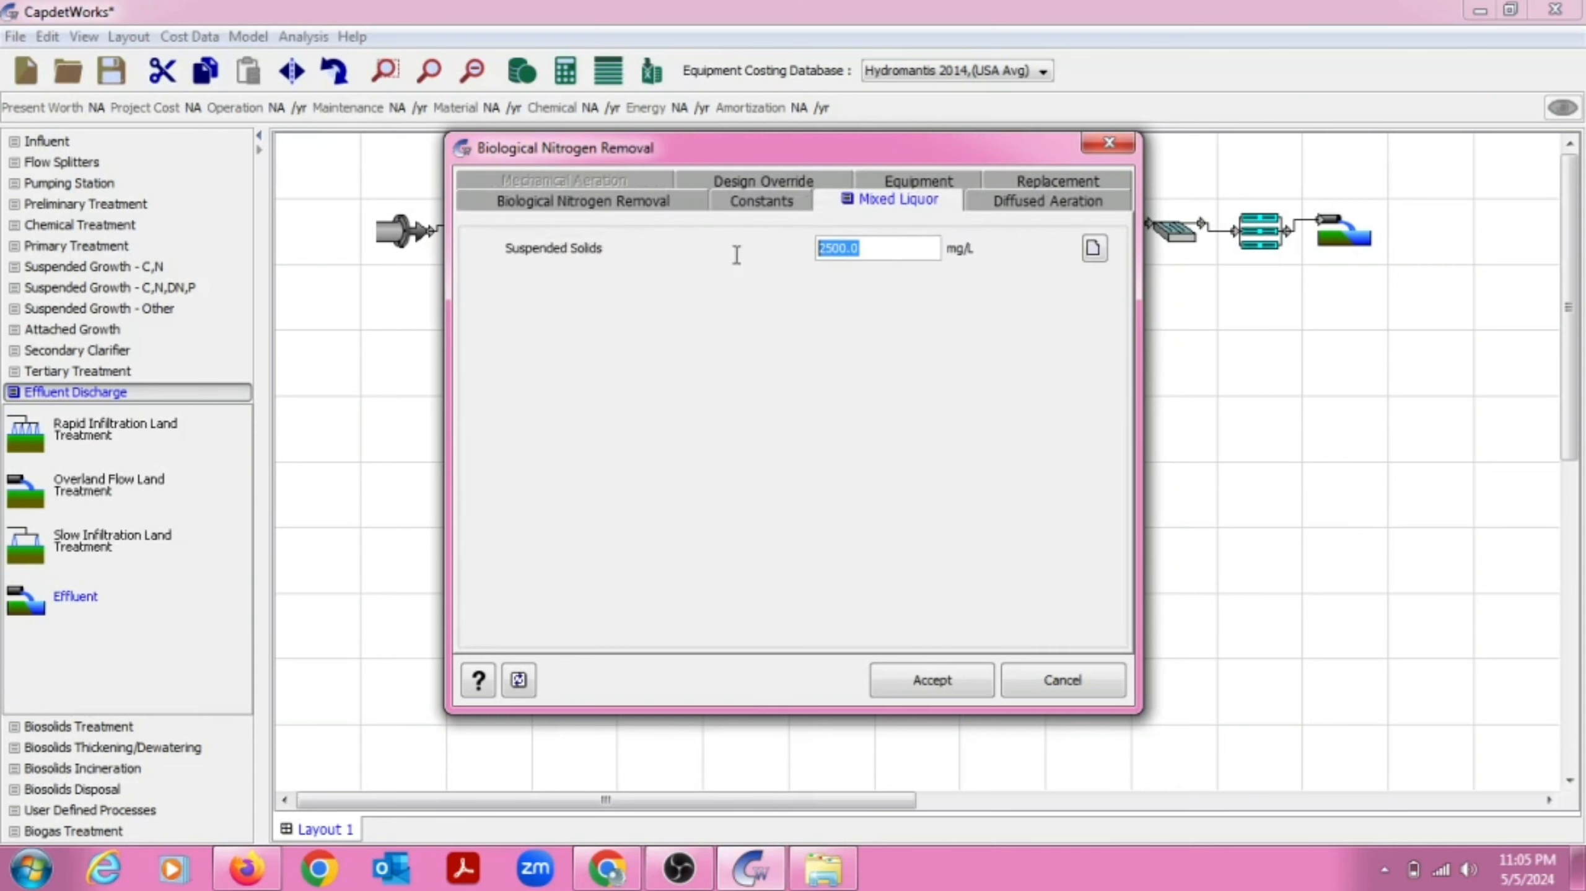
text(2000)
click(1078, 181)
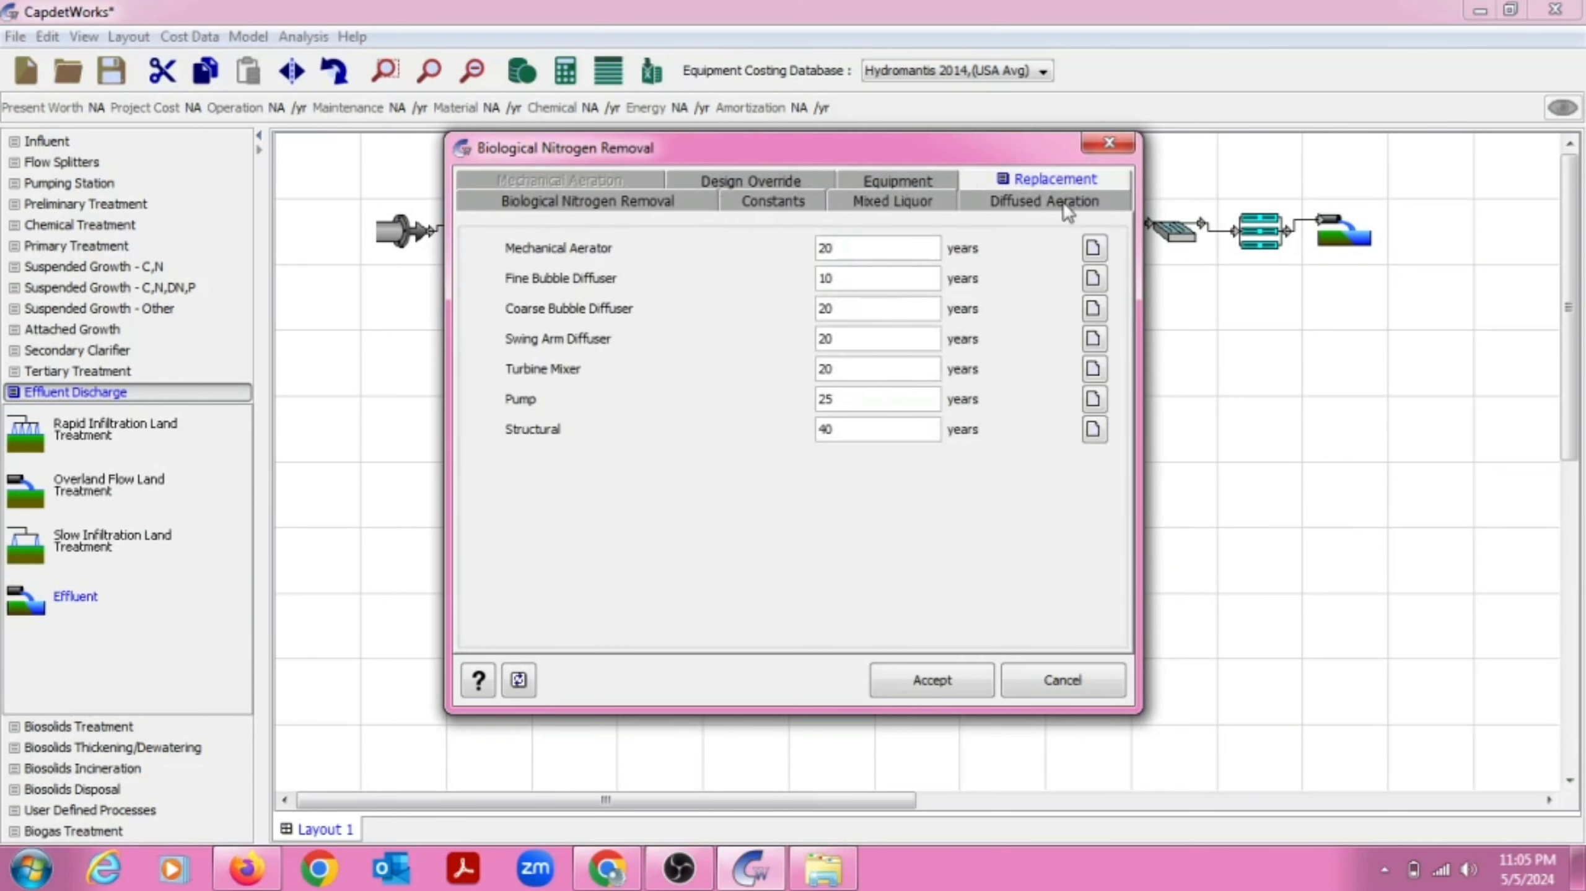
click(1062, 202)
click(927, 676)
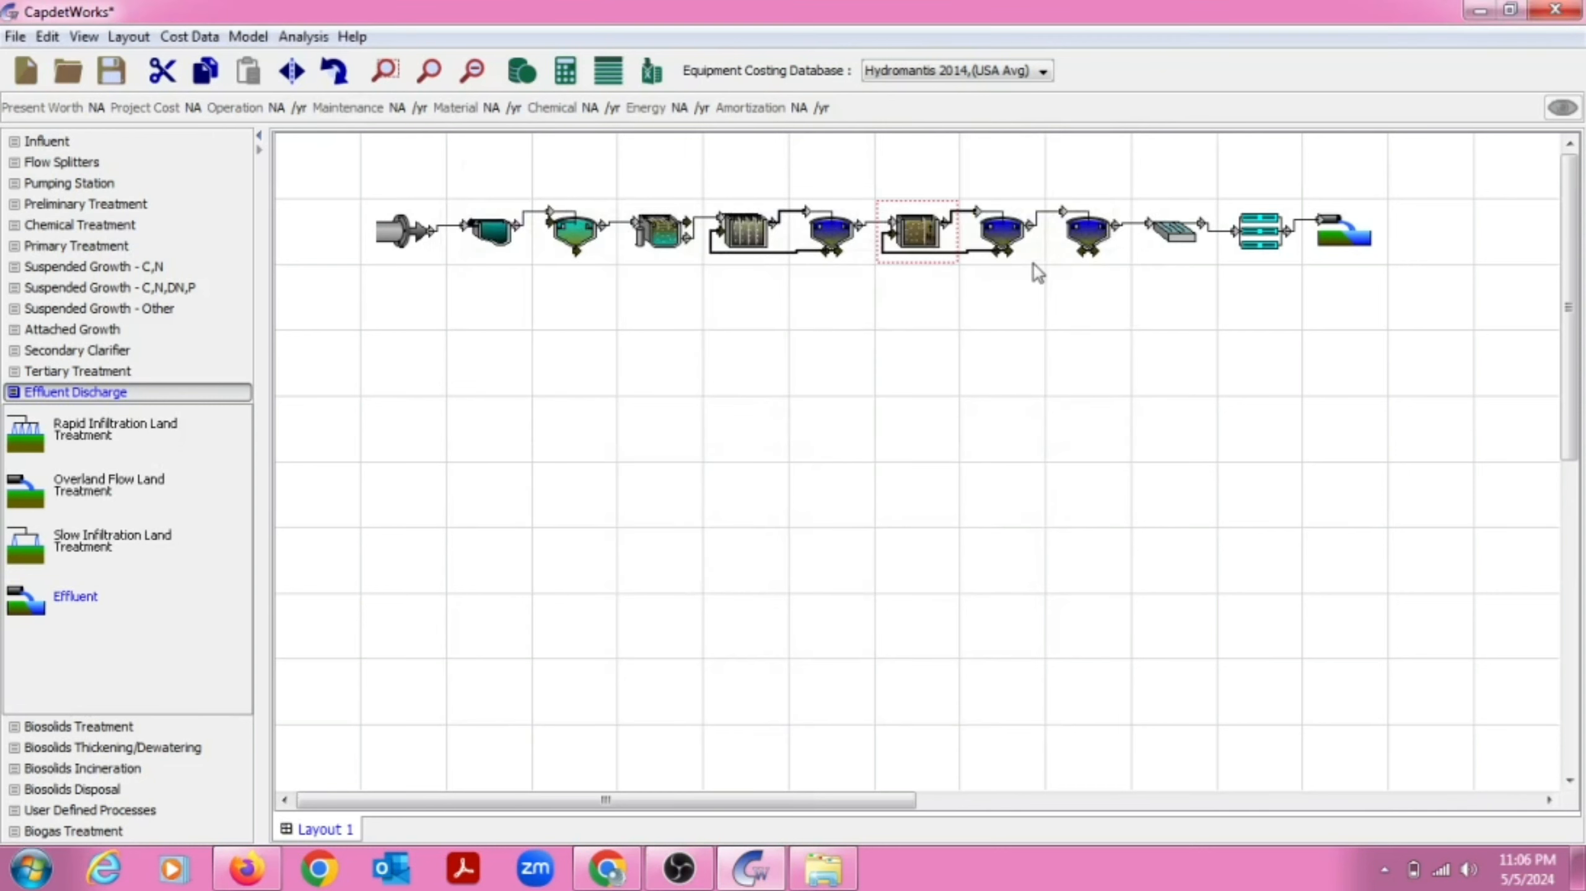
For the secondary clarifier after nitrogen removal, use m3/(m2·d) for surface overflow rate and lb/(sqft·min) for maximum solid loading rate
right_click(998, 239)
click(1046, 258)
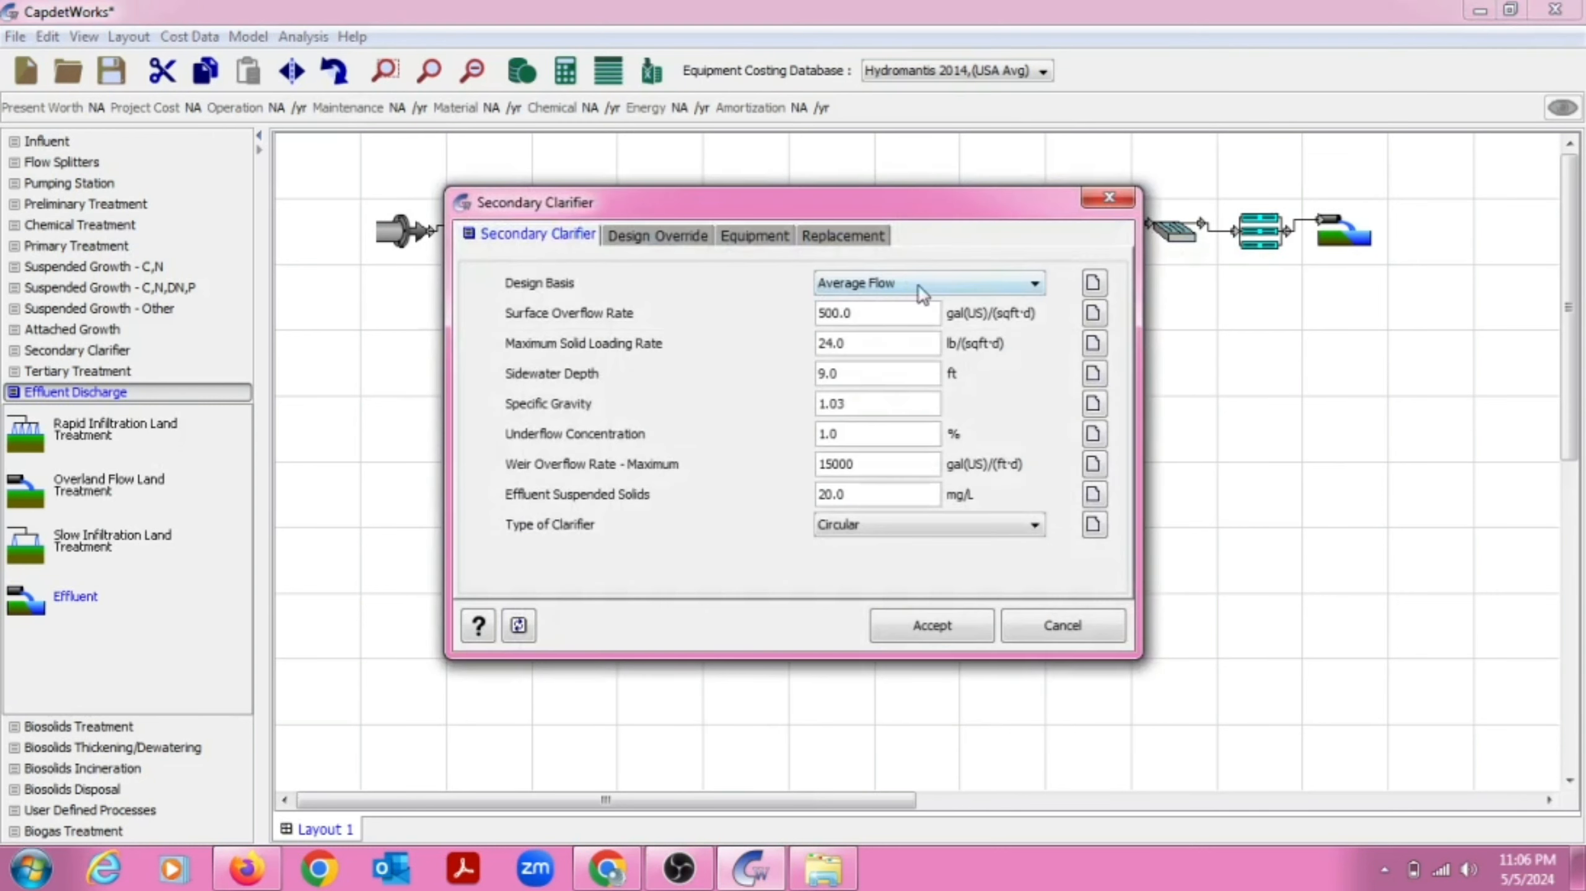
click(998, 319)
click(1051, 326)
click(980, 348)
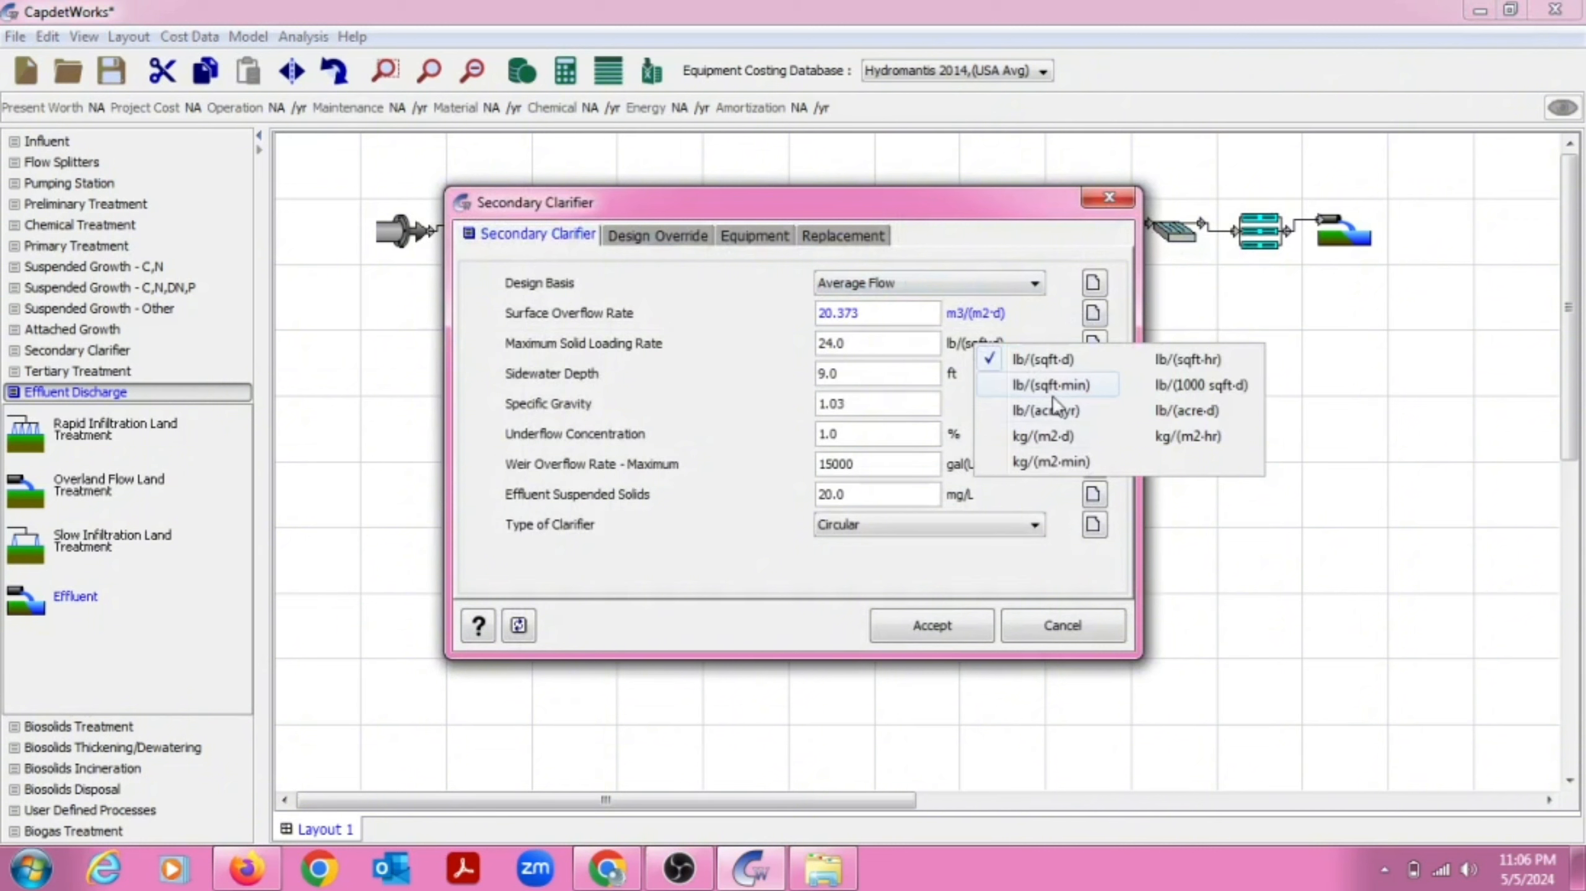
click(1056, 386)
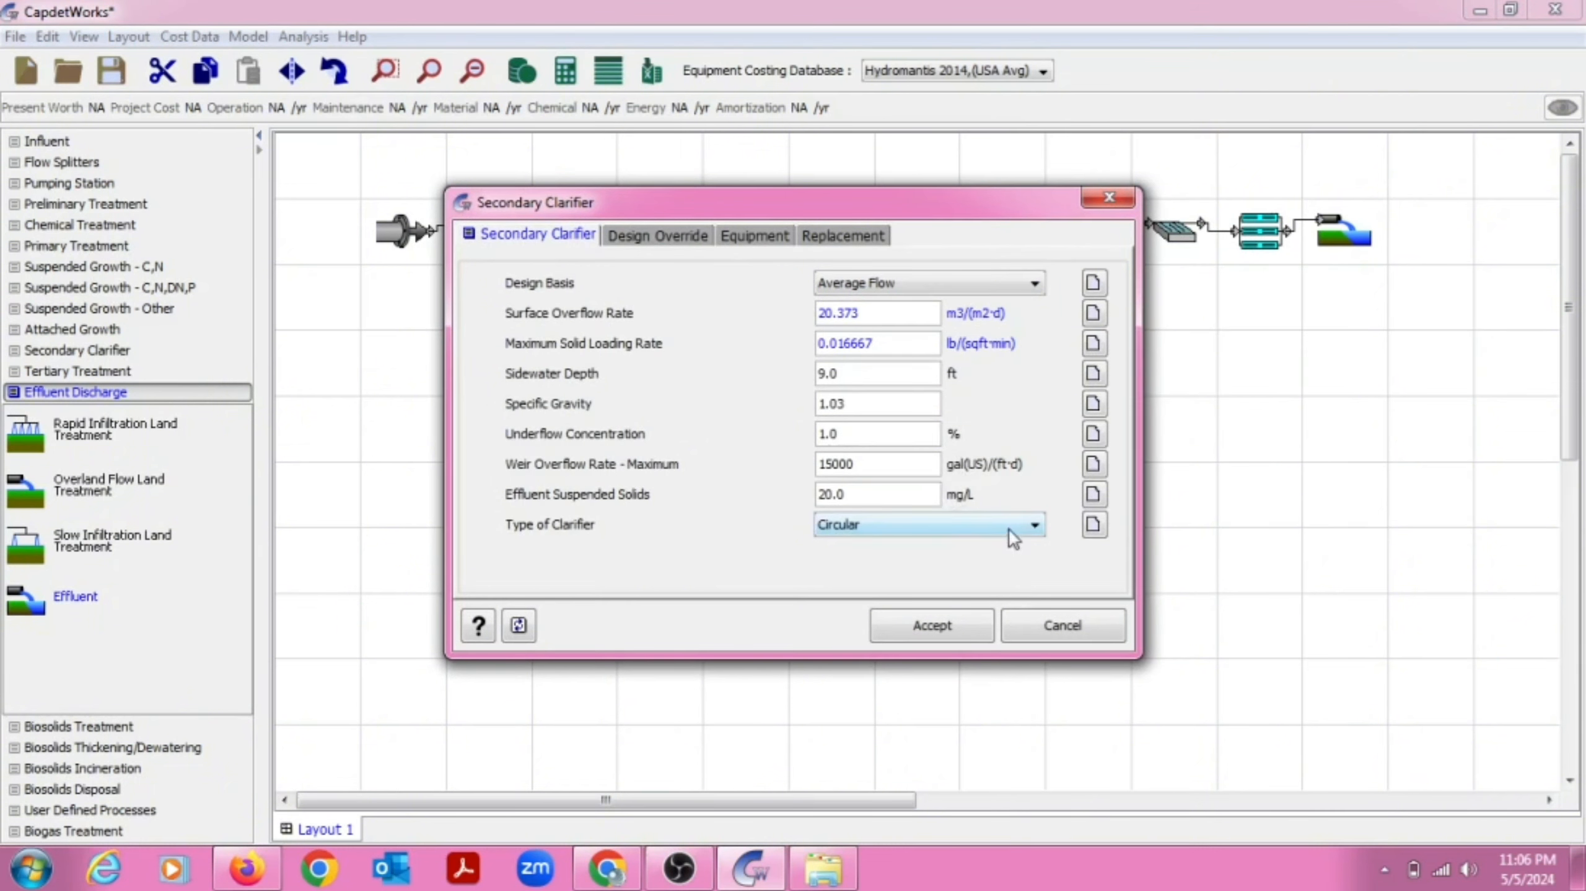
Review the second secondary clarifier's design override, equipment and replacement settings and accept its parameters
click(693, 238)
click(760, 241)
click(885, 244)
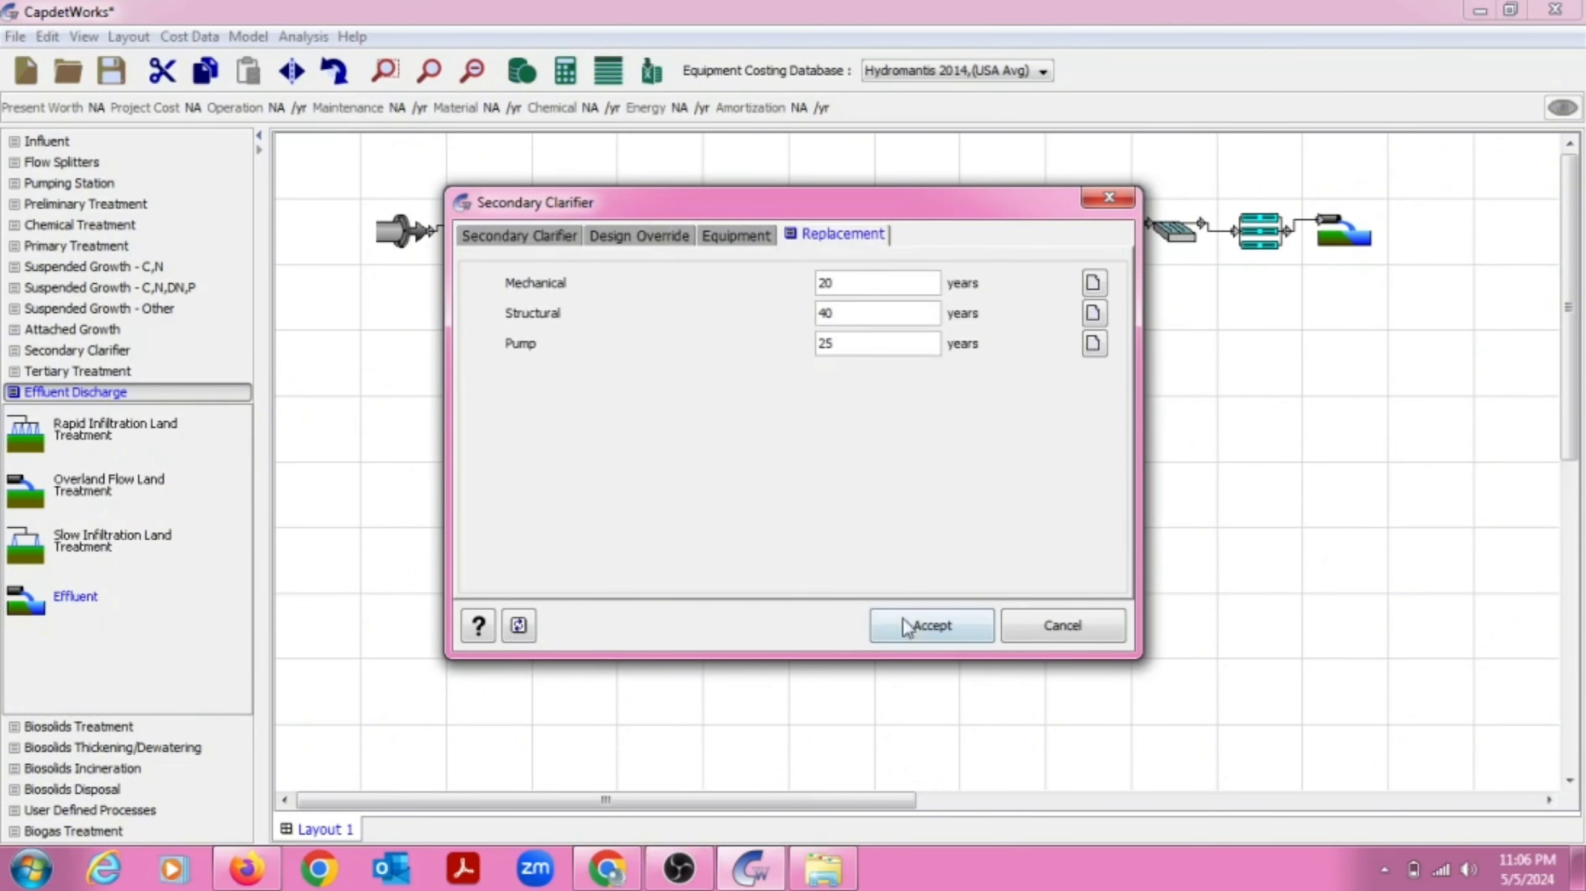
click(904, 622)
Set the design basis of the third secondary clarifier, just before chlorination, to Peak Flow
right_click(1105, 237)
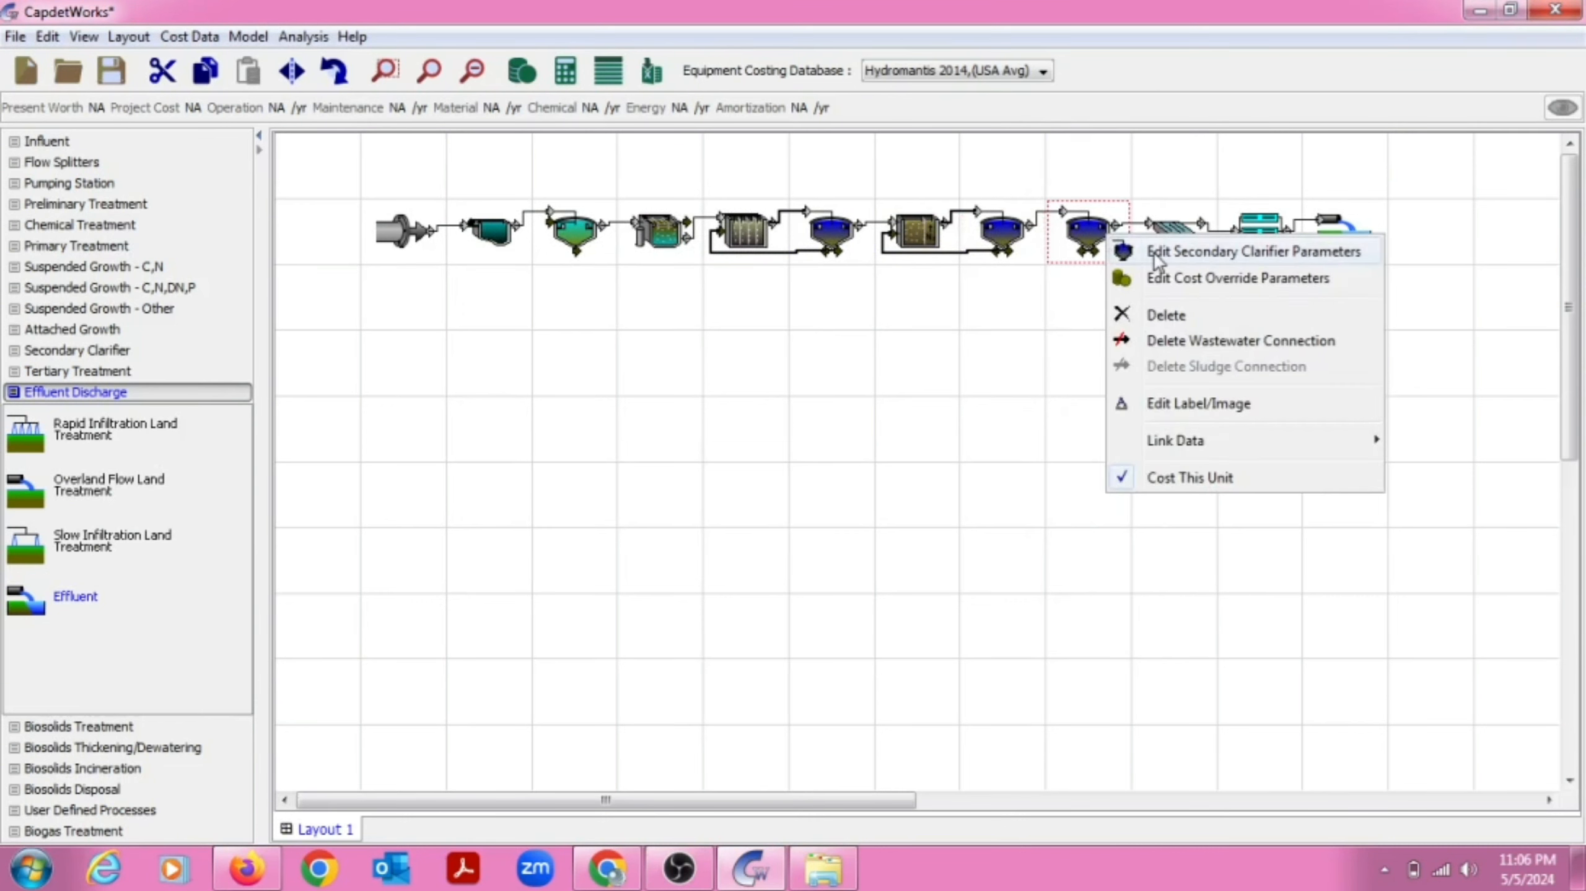
click(1155, 253)
click(1032, 284)
click(946, 323)
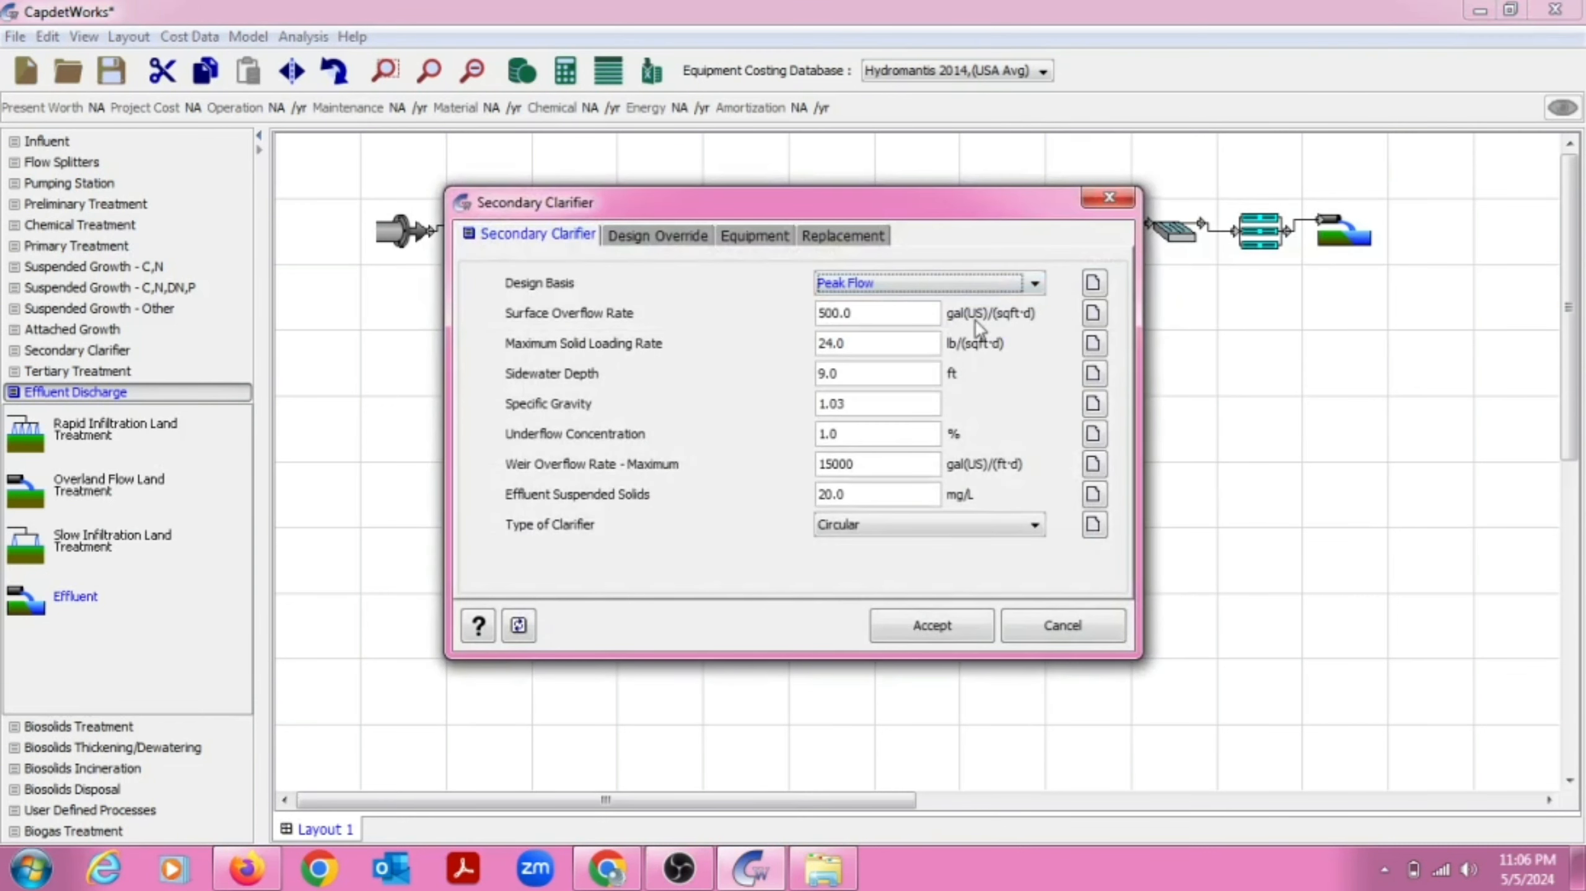
Set its units to m3/(m2·d) for surface overflow, lb/(sqft·min) for solid loading, m3/(m·d) for weir overflow and g/m3 for effluent suspended solids
click(977, 322)
click(1017, 331)
click(983, 344)
click(1010, 378)
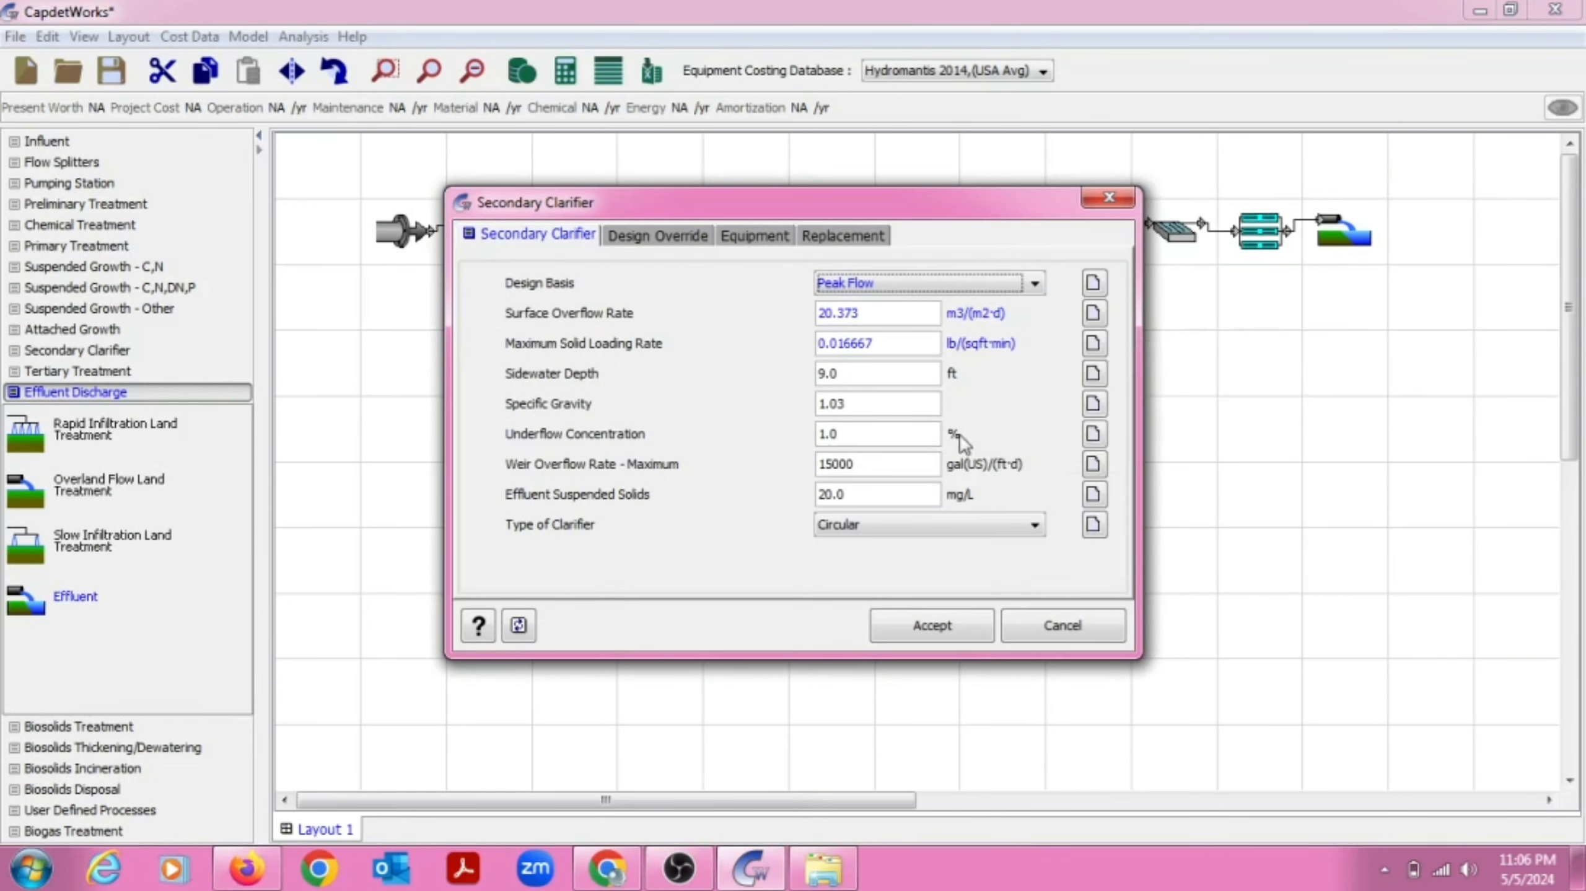
click(973, 463)
click(1013, 499)
click(964, 493)
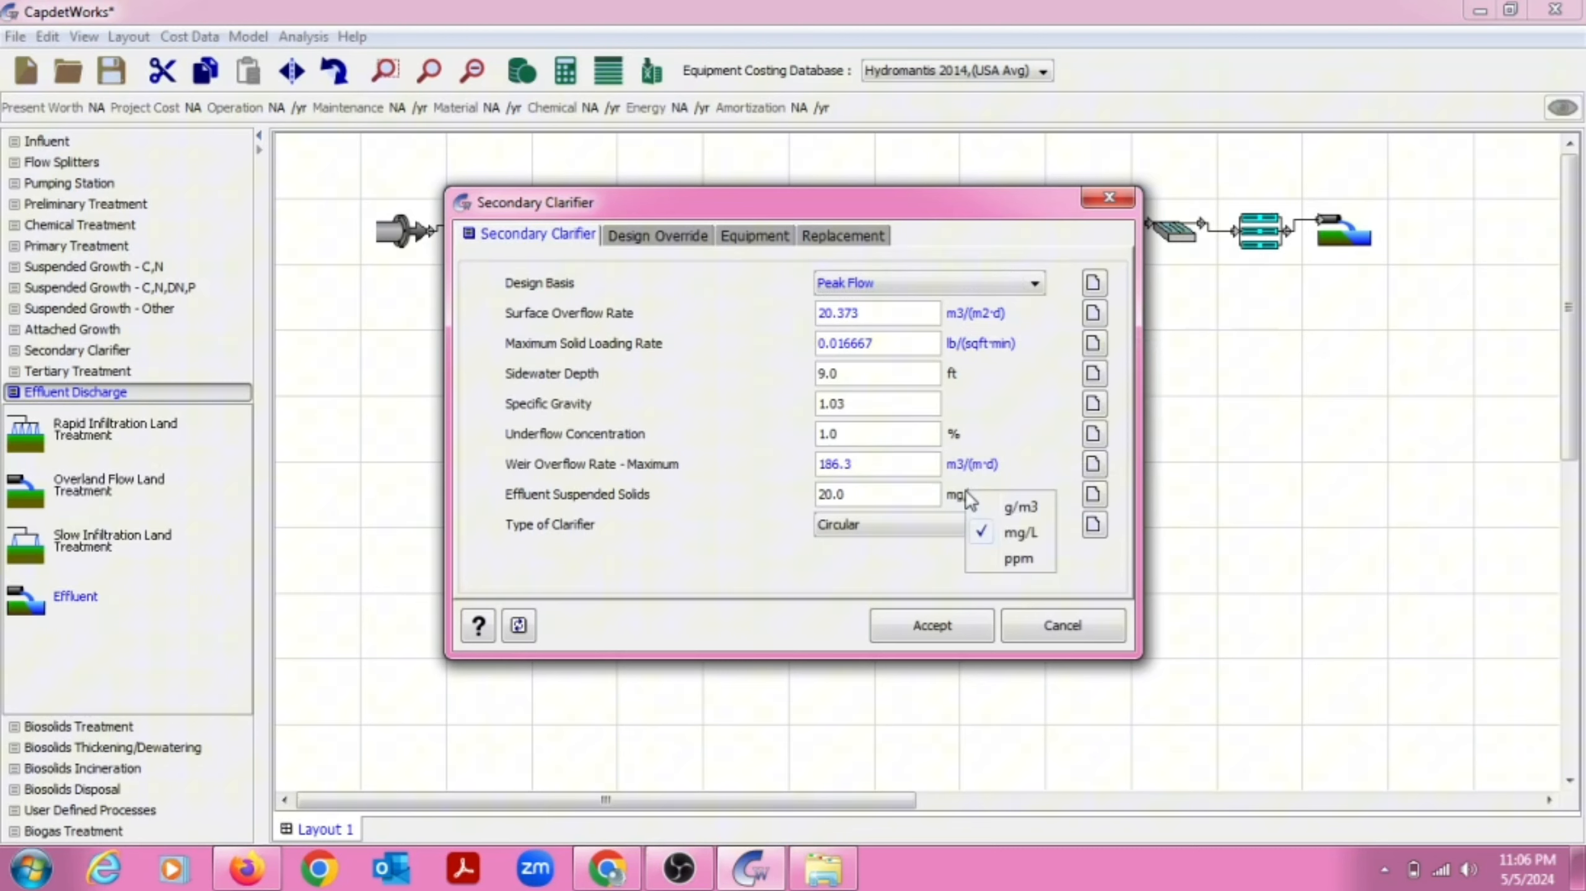
click(1014, 506)
Review the third secondary clarifier's design override, equipment and replacement settings and accept its parameters
click(680, 235)
click(752, 236)
click(842, 235)
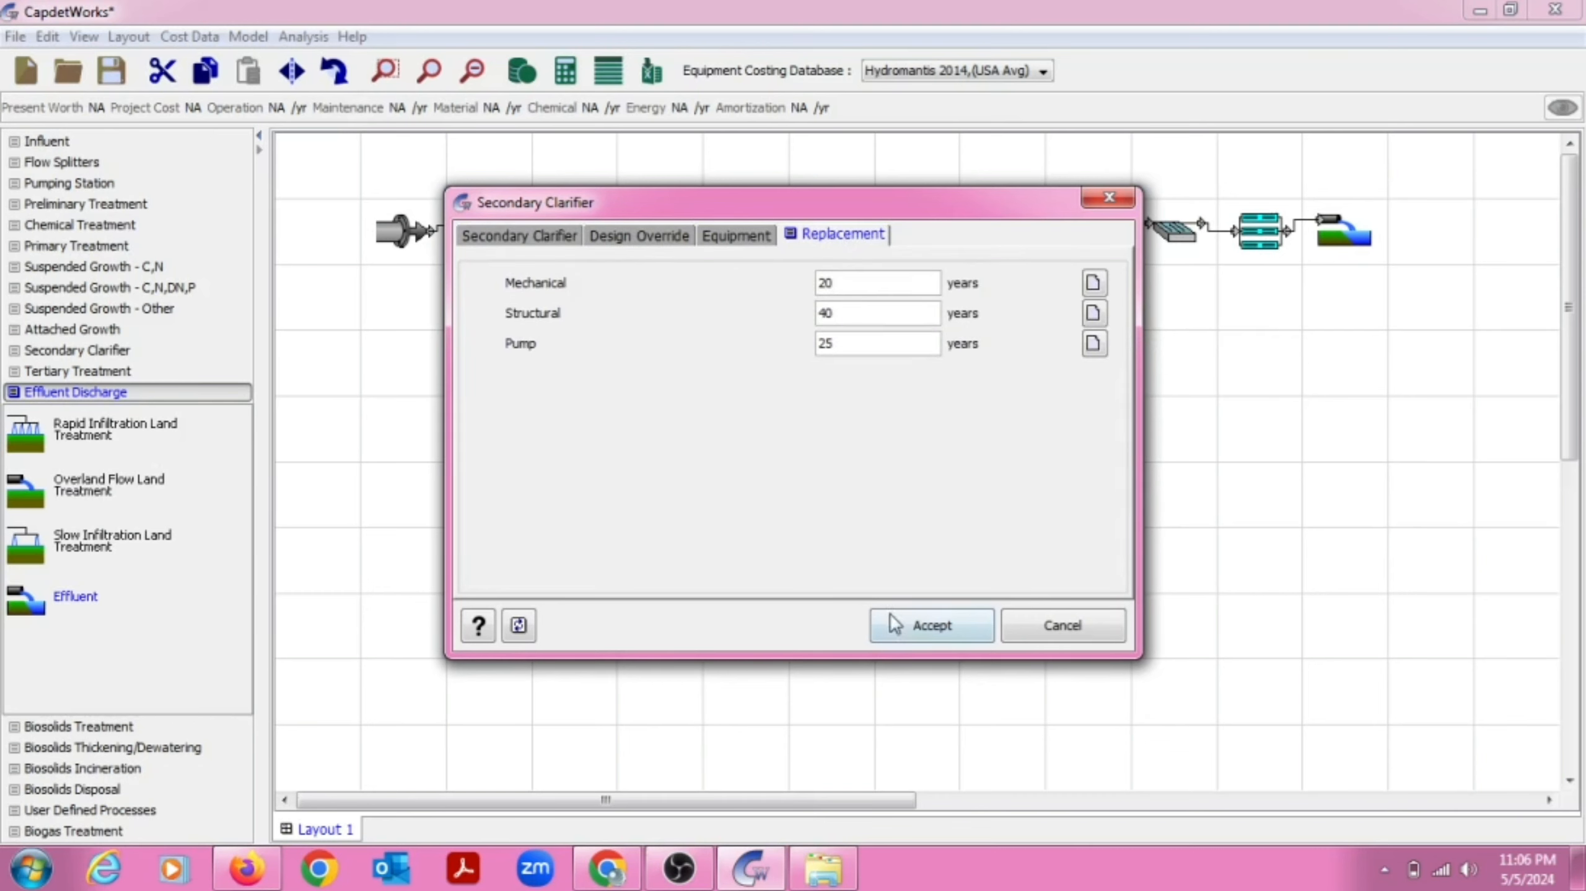
click(895, 624)
Review the Chlorination unit's design override, equipment, replacement and dosing parameters and accept them
click(1173, 231)
right_click(1188, 232)
click(1240, 255)
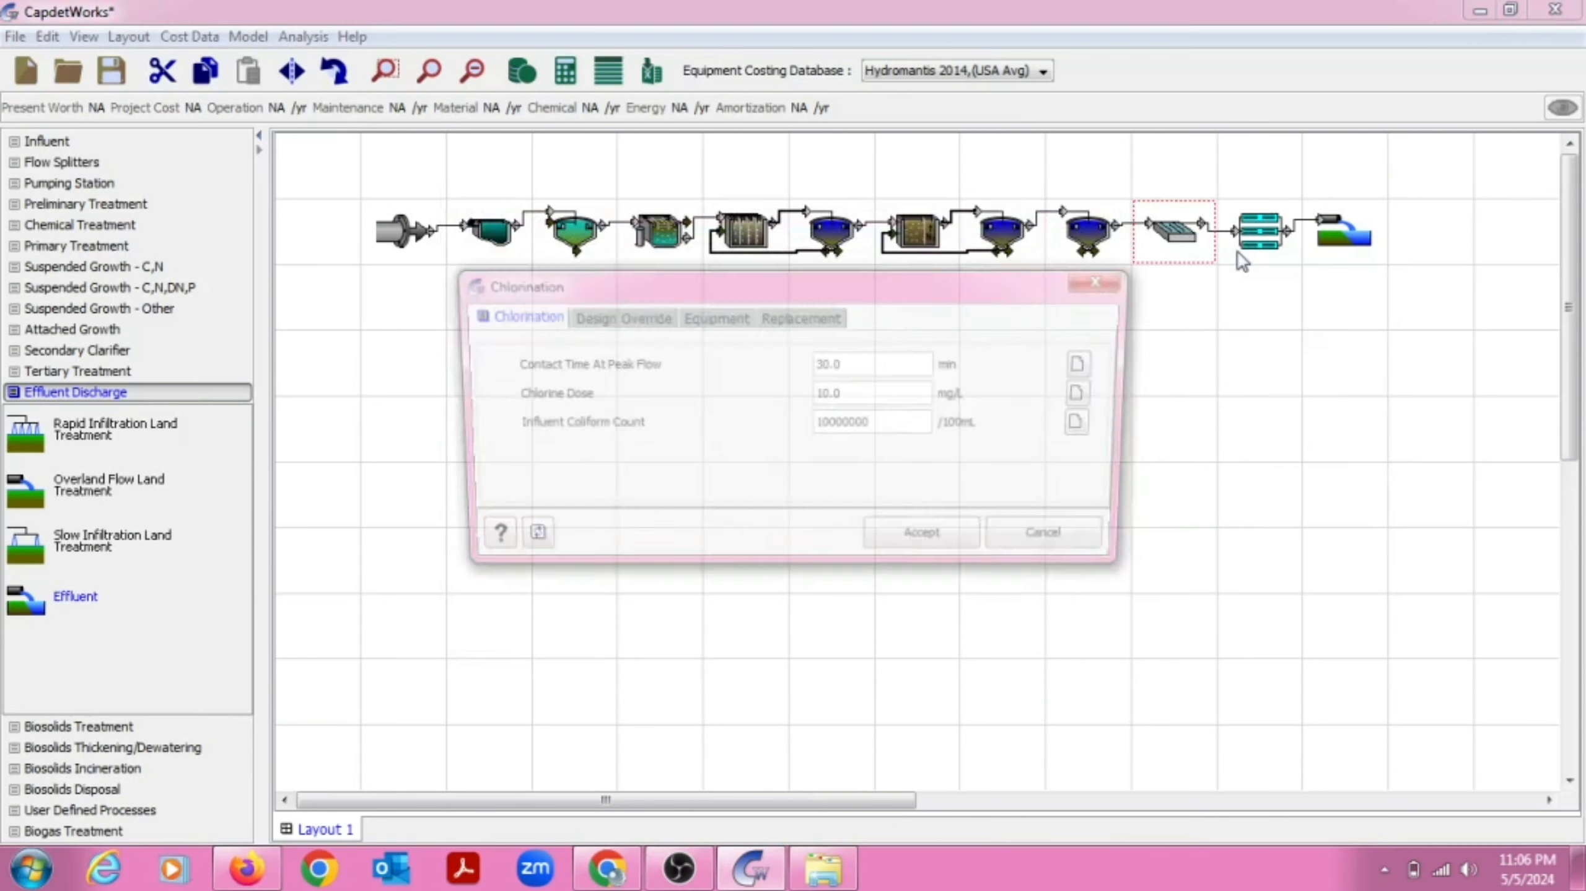
click(630, 318)
click(712, 317)
click(802, 316)
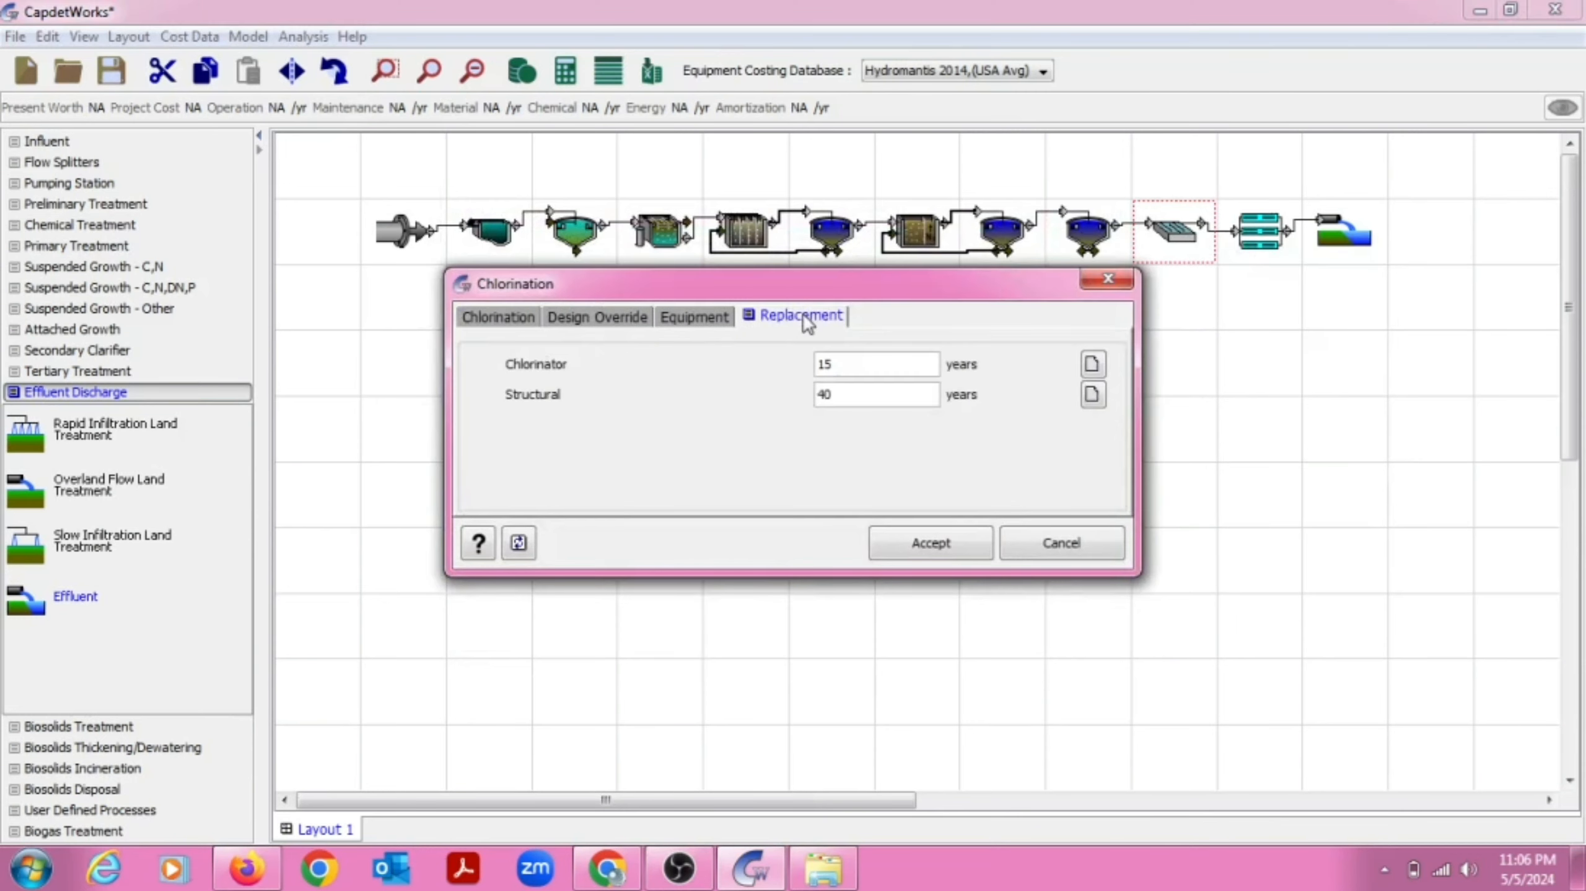
click(540, 317)
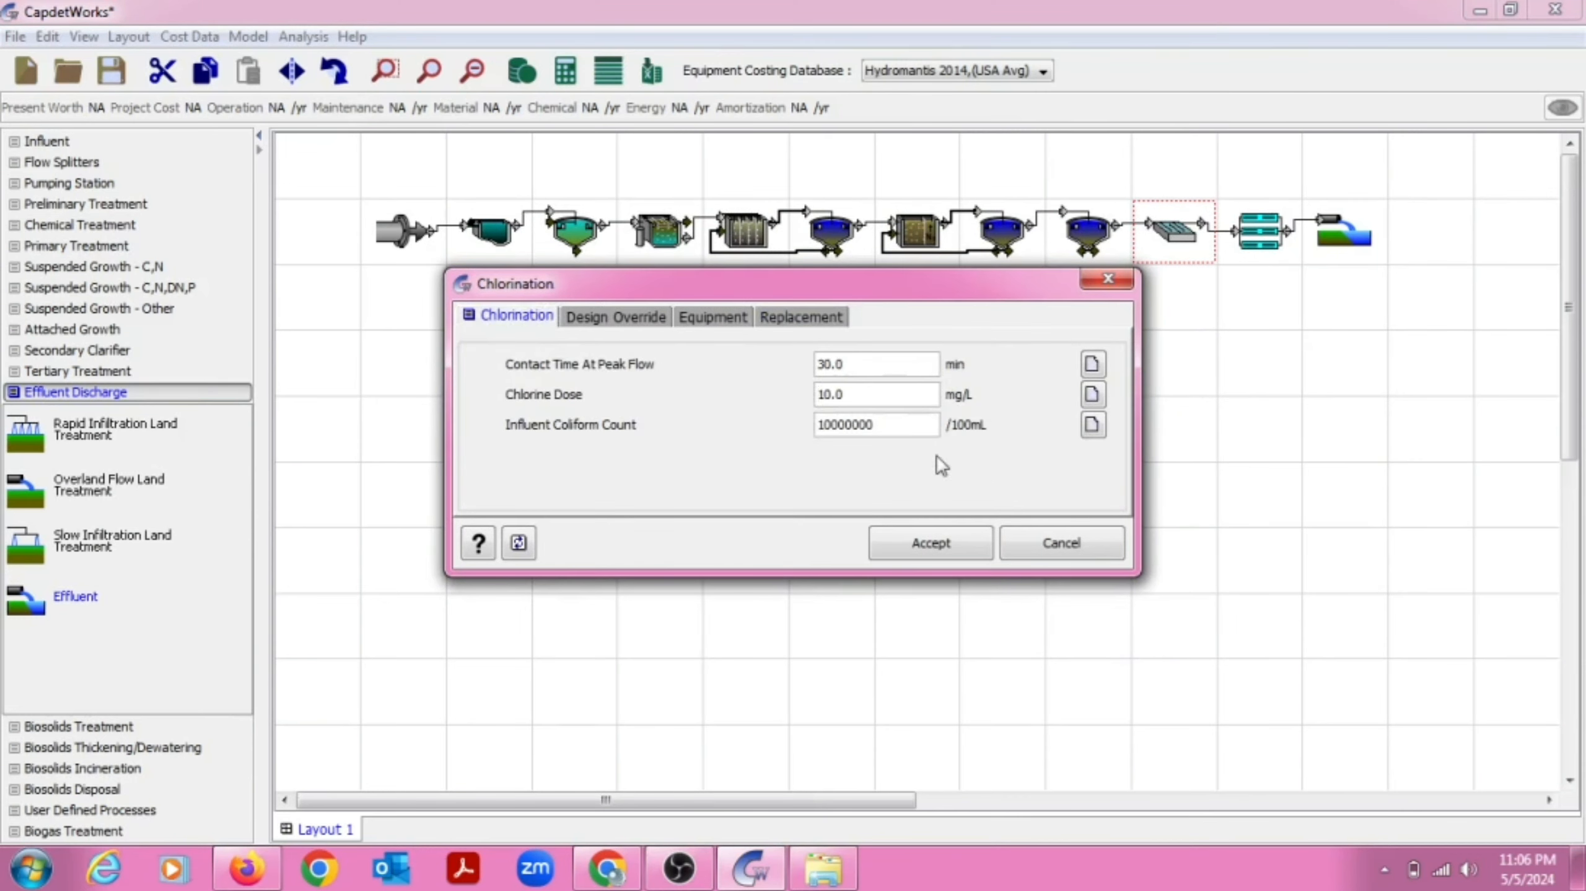
click(937, 538)
Set the total coliform of Ultra-Violet Disinfection to 30 MPN/100mL and check its UV lamp settings
click(1259, 231)
right_click(1269, 229)
click(1321, 245)
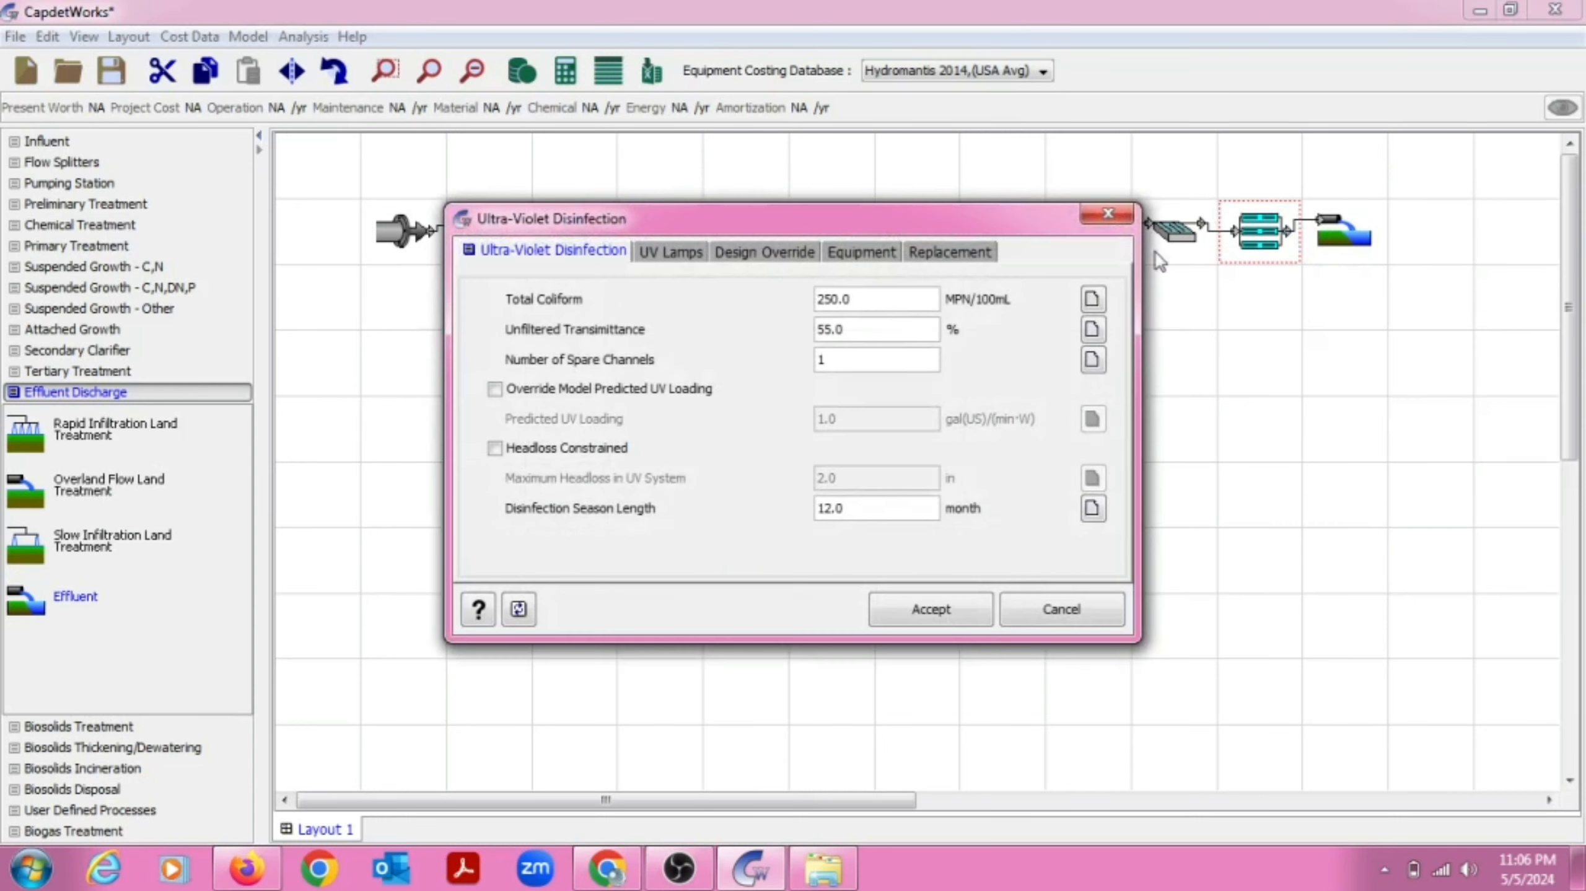
click(856, 325)
double_click(920, 300)
text(30)
click(666, 251)
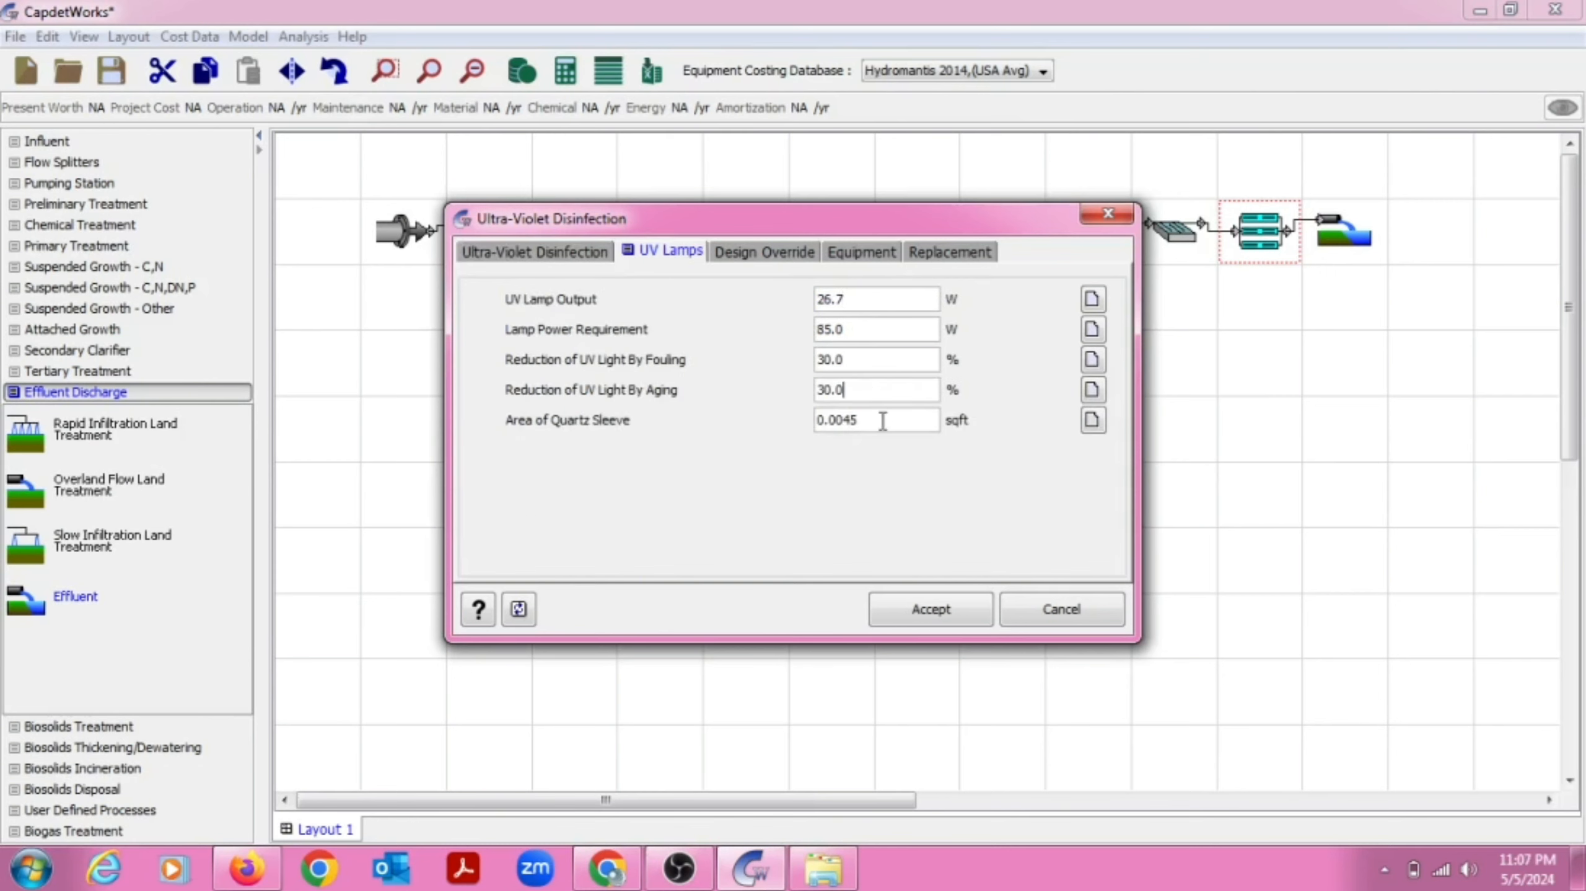
Check the Ultra-Violet Disinfection equipment settings, set the lamp replacement life to 3 years and accept
click(867, 251)
click(961, 253)
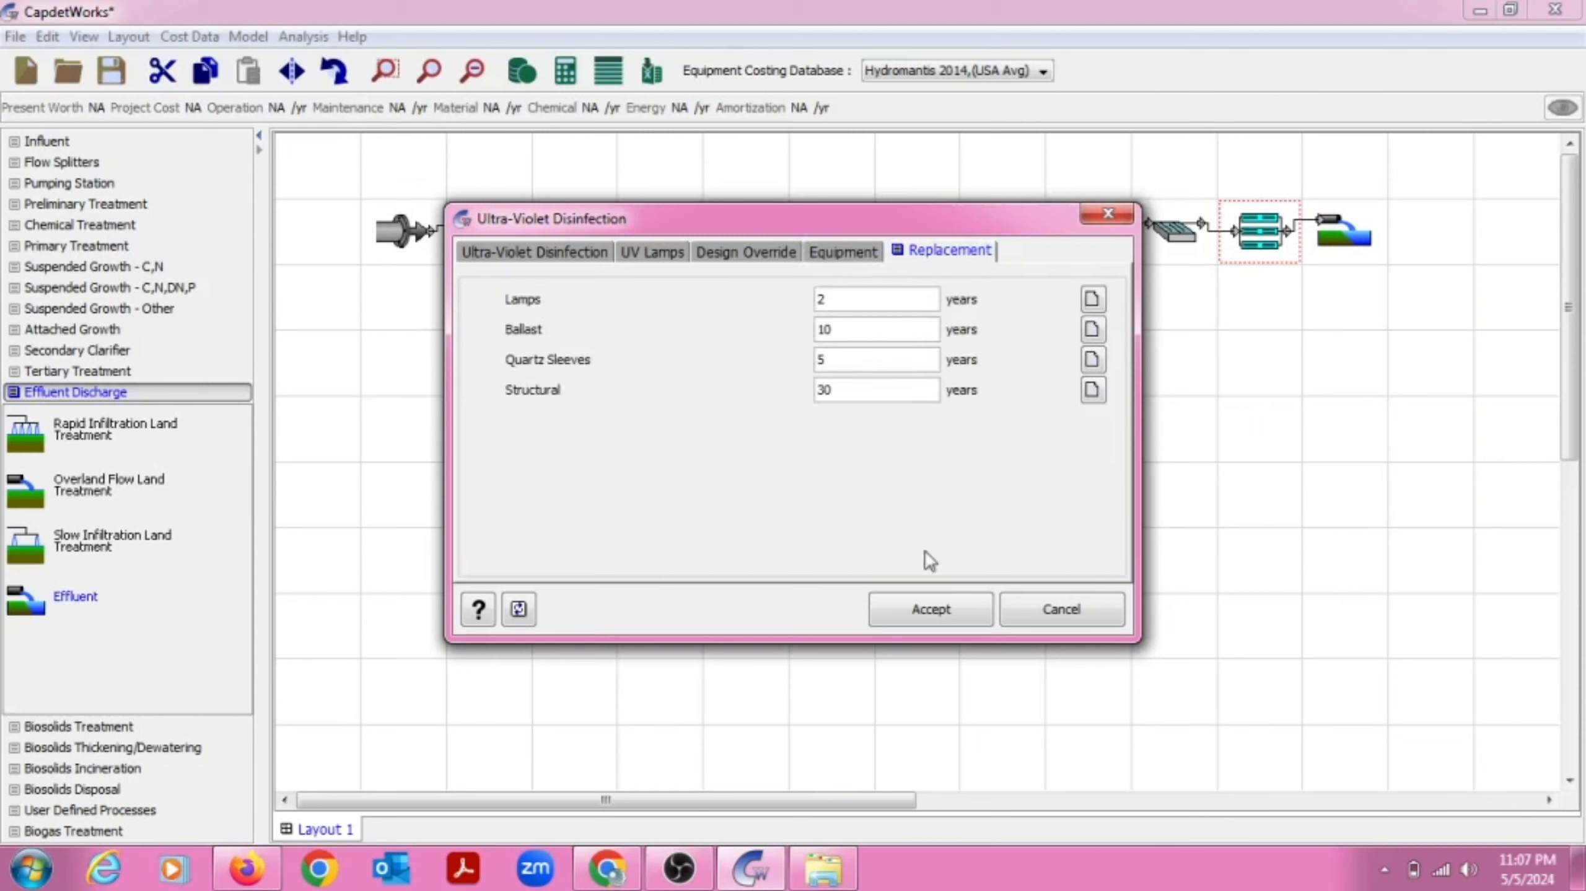
double_click(843, 297)
text(3)
click(930, 609)
Review the parameters of the Effluent unit and close them
click(1340, 236)
right_click(1341, 238)
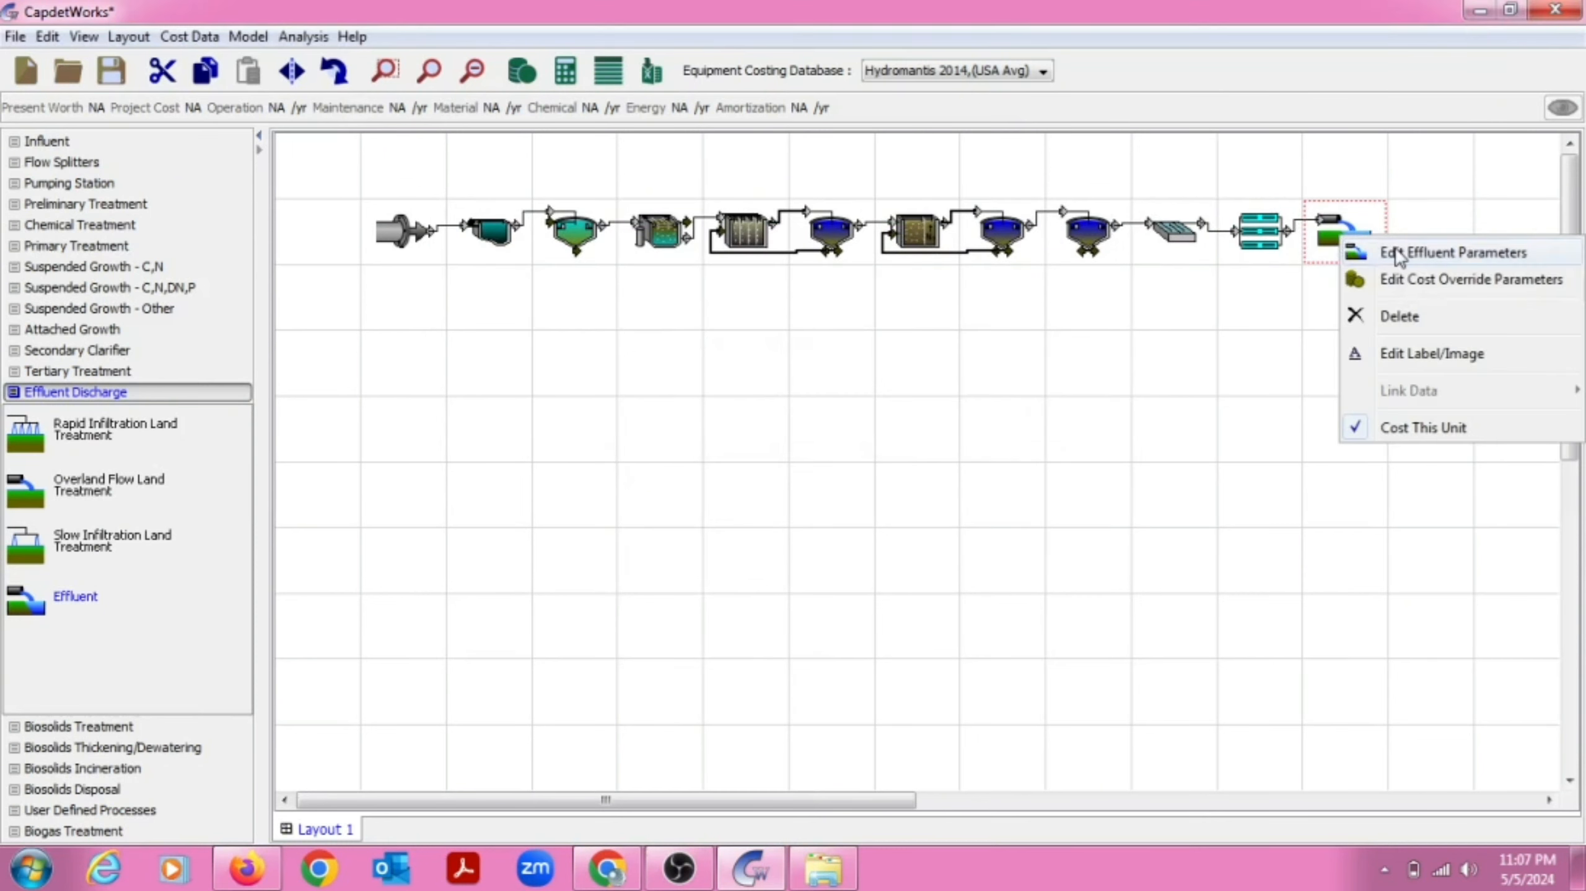
click(1397, 252)
click(795, 503)
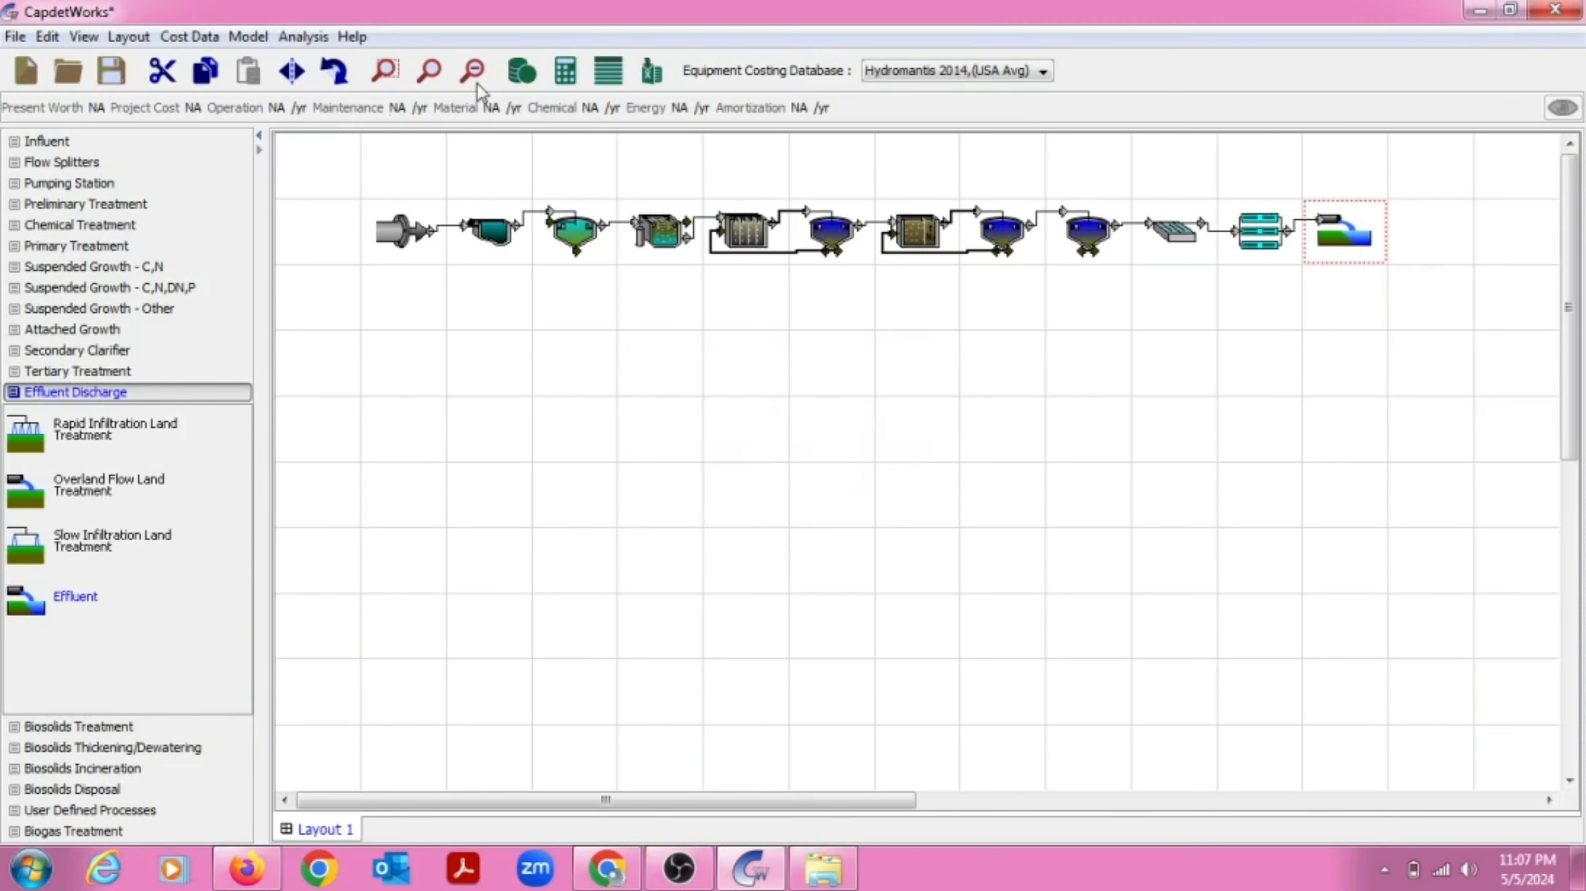
Save the layout on the Desktop as Tutorial 2 in the CapdetWorks Layouts (*.cwl) format
click(120, 70)
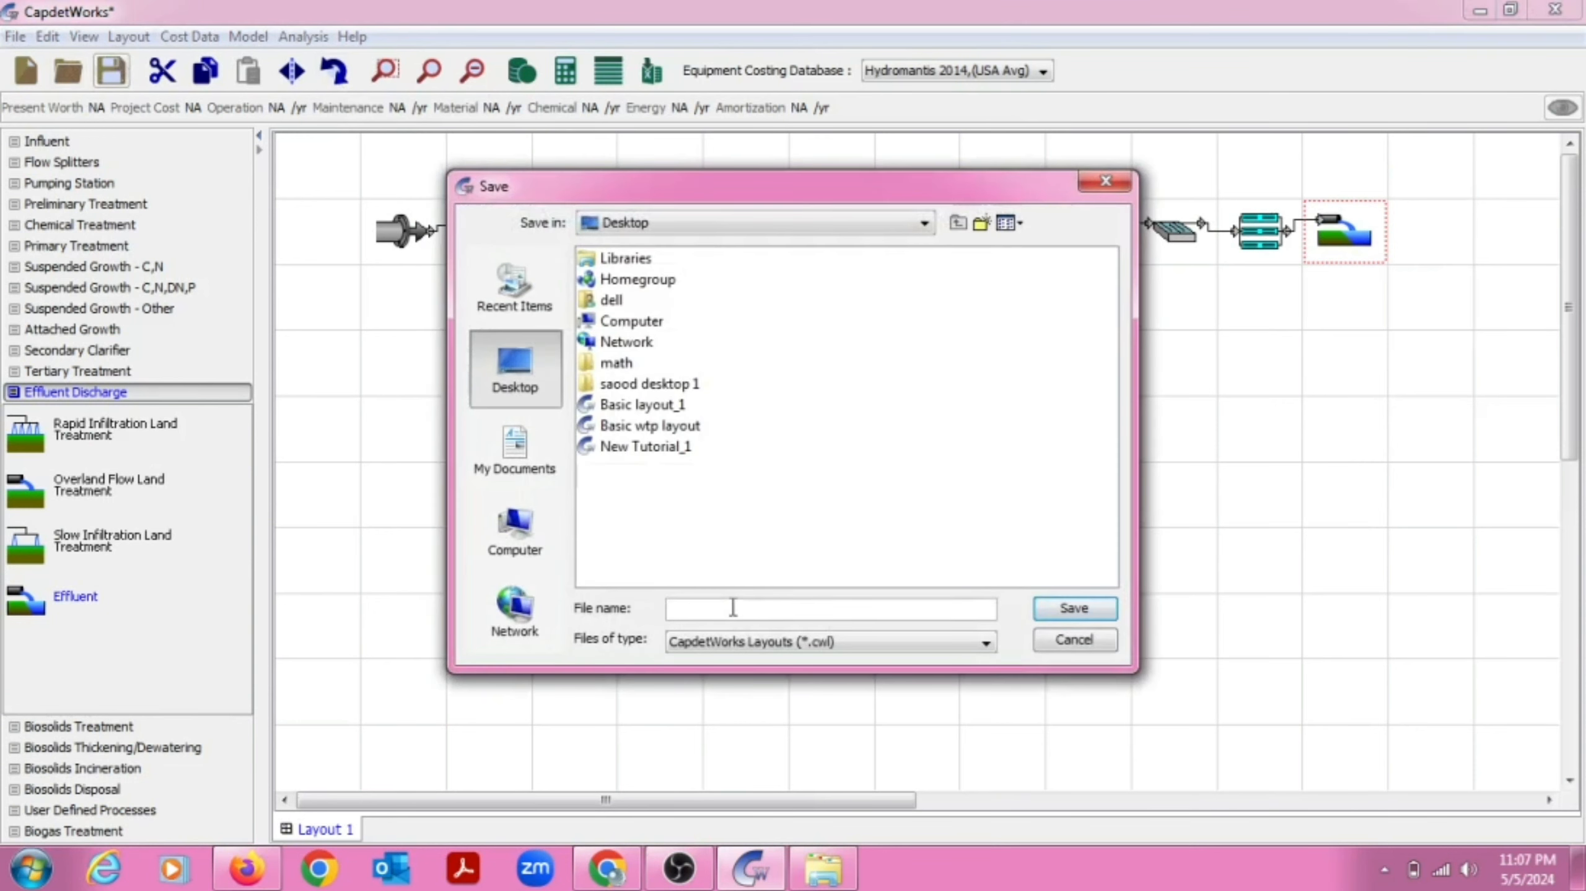
text(Tutorial 2)
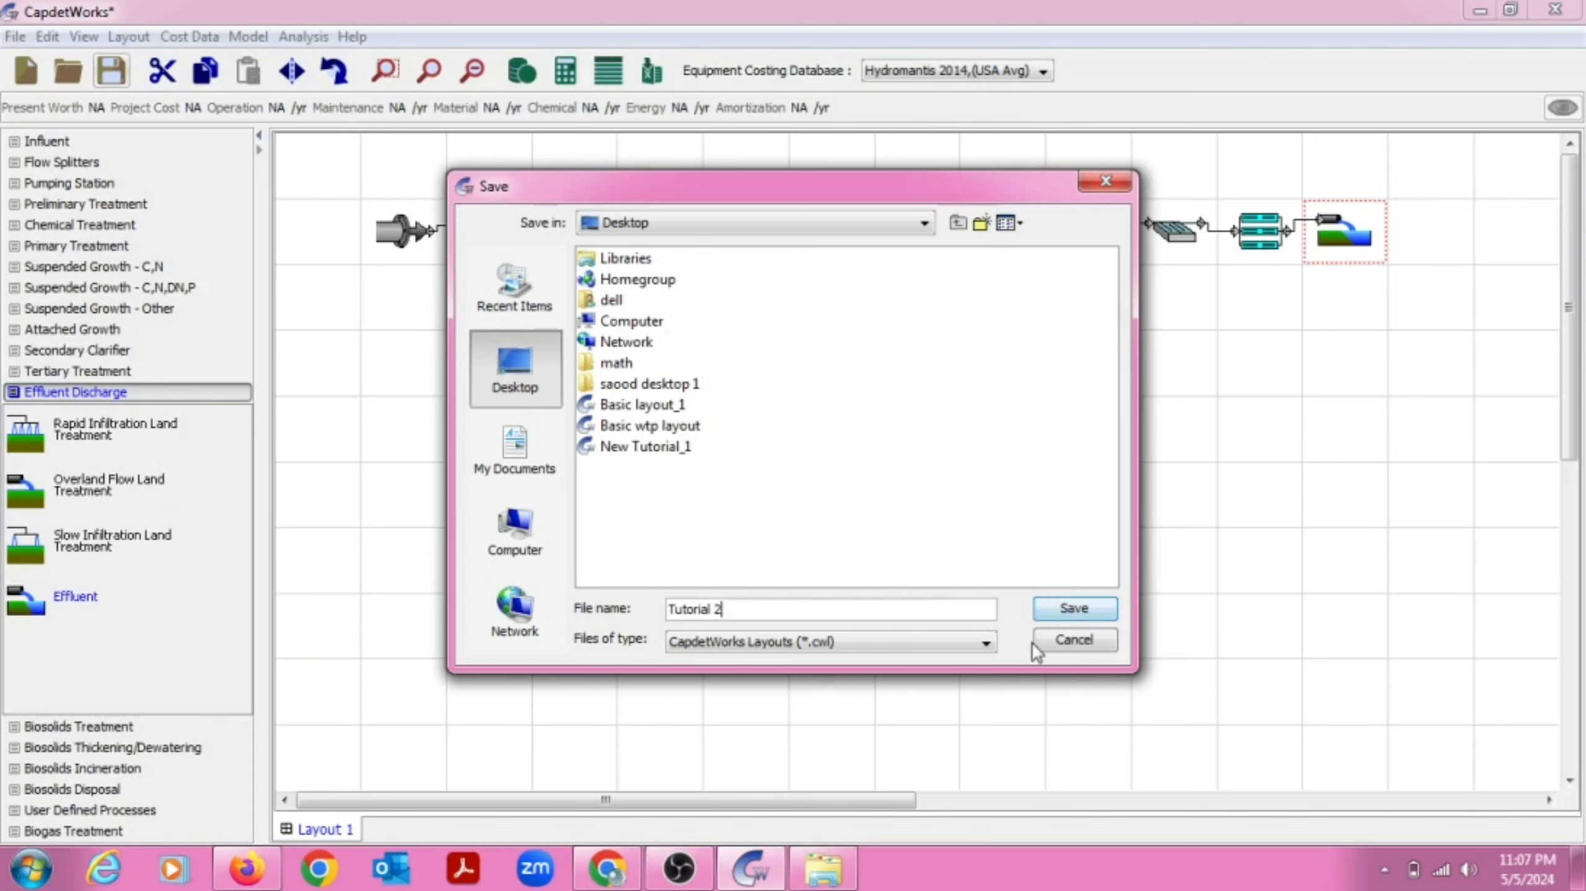
click(984, 642)
click(717, 663)
click(1077, 613)
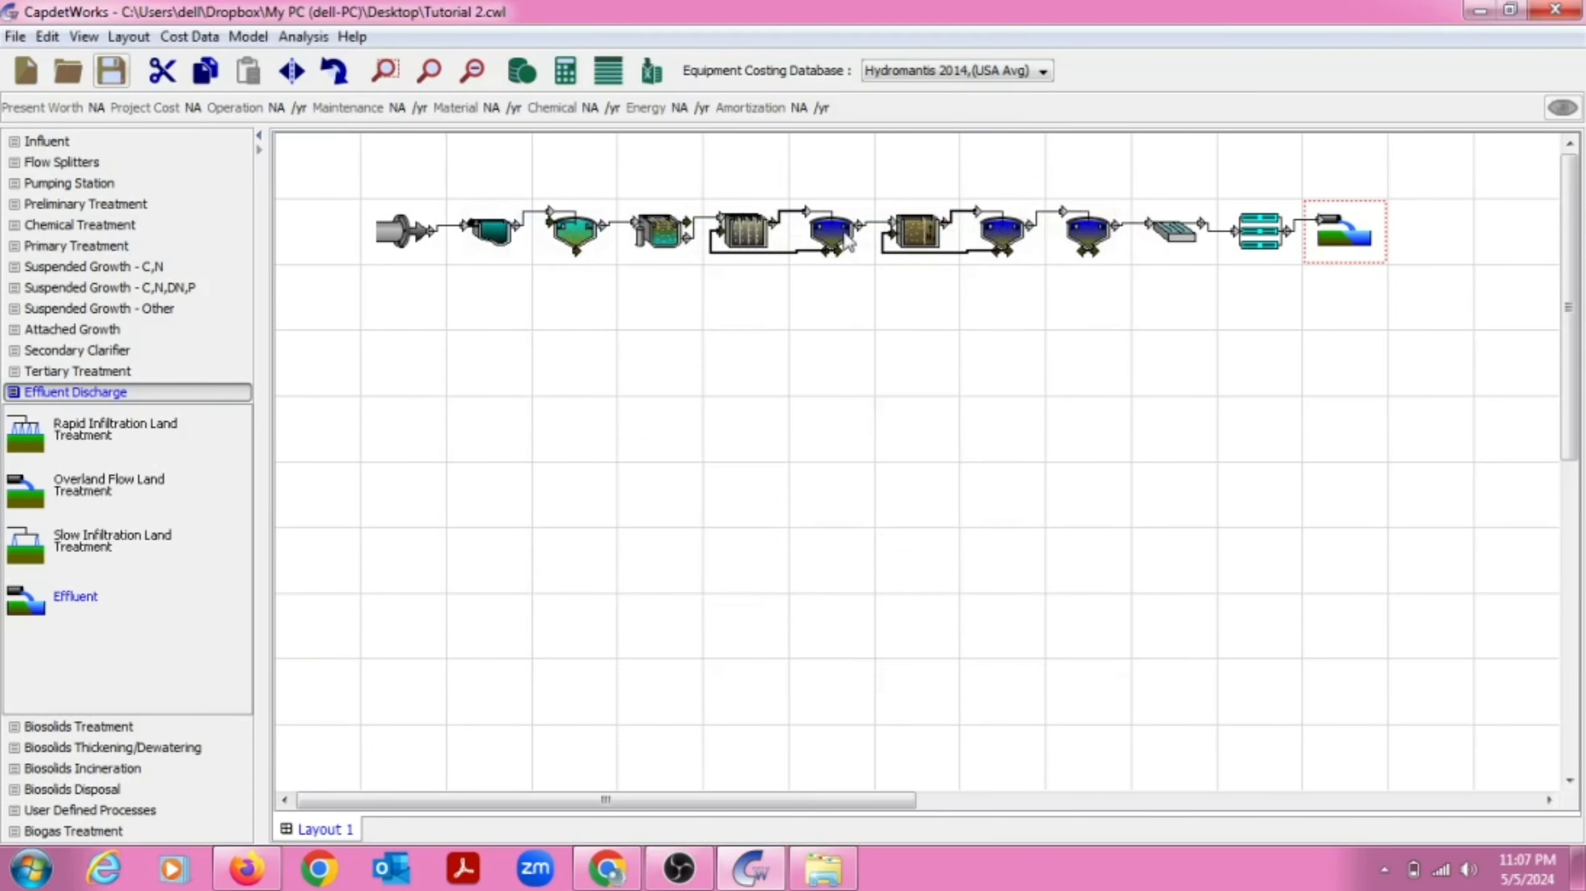
Estimate the cost of the current layout
click(429, 74)
click(472, 72)
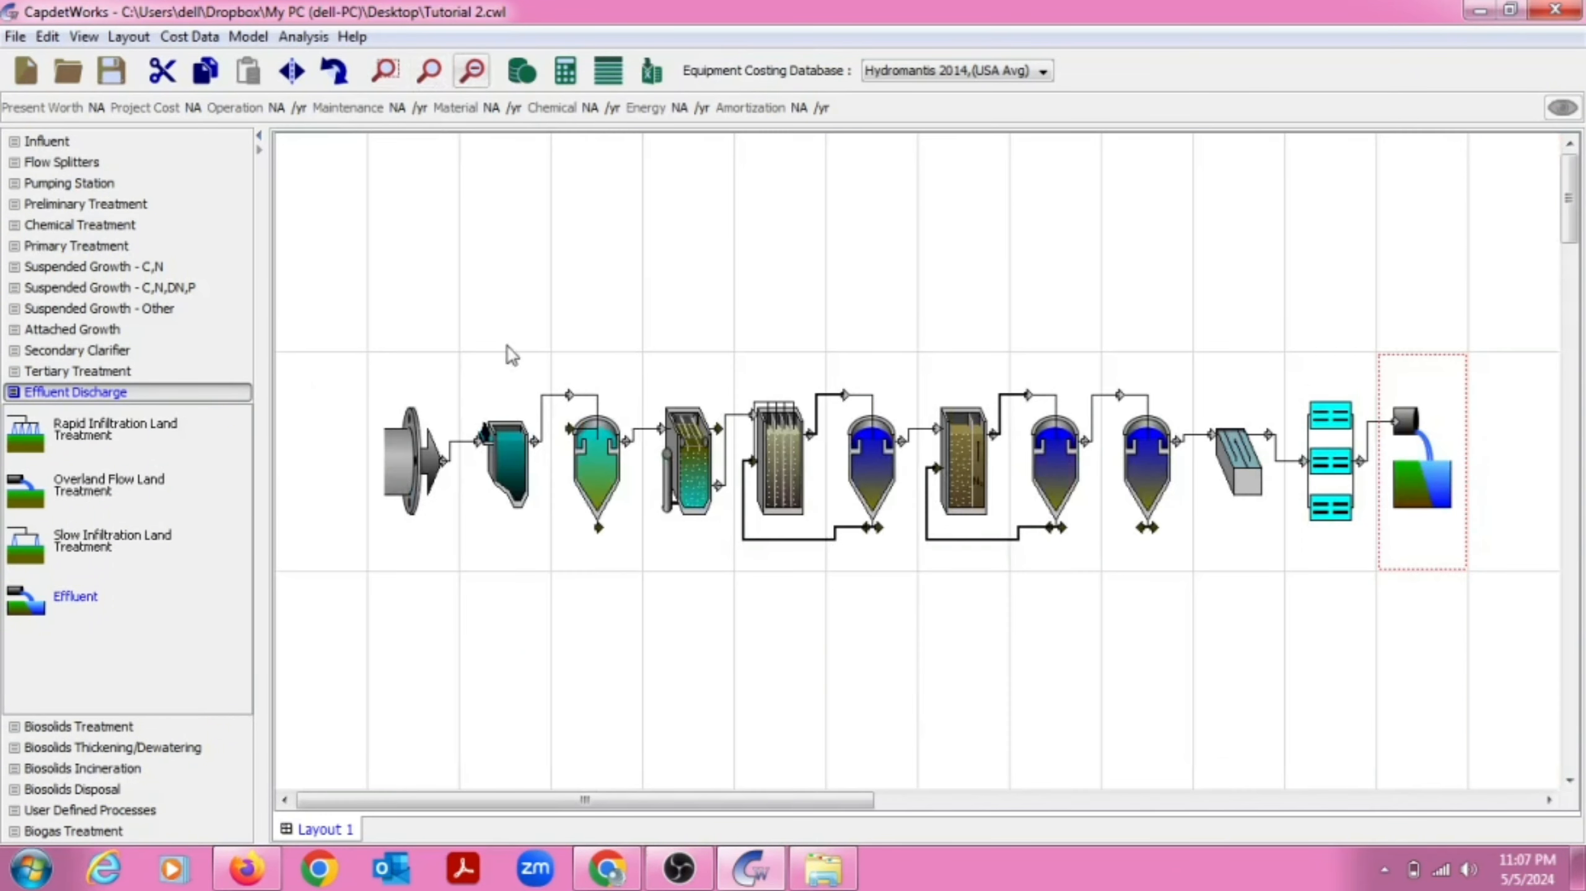
click(565, 71)
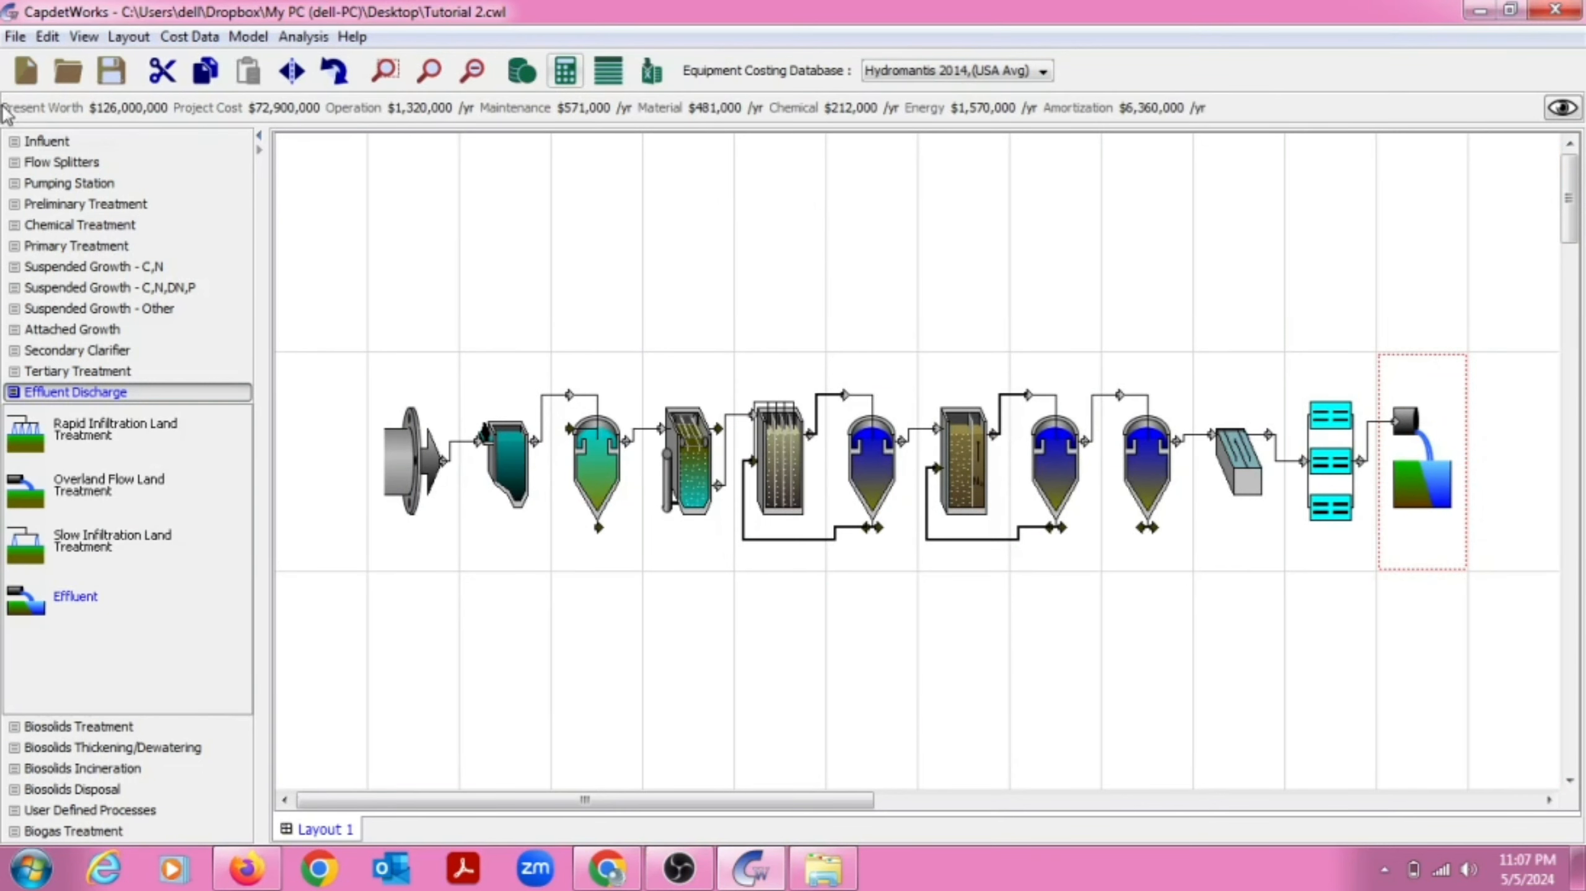
Examine the layout's cost details for dissolved air flotation and extended aeration activated sludge, including sludge recycle pumping and wastewater quality
click(612, 84)
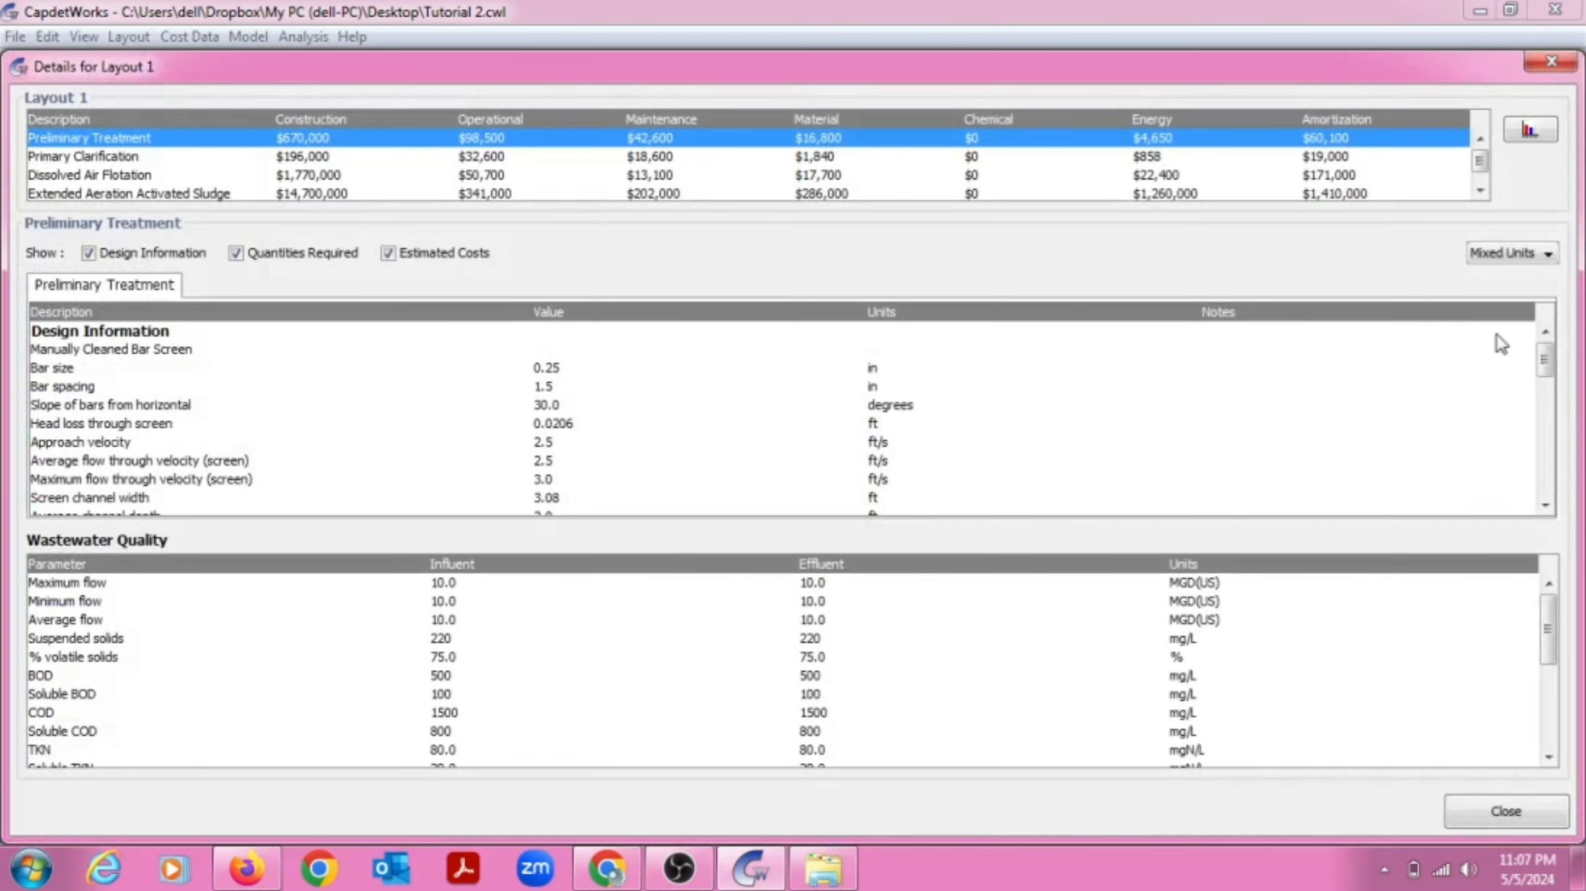
click(107, 161)
click(106, 173)
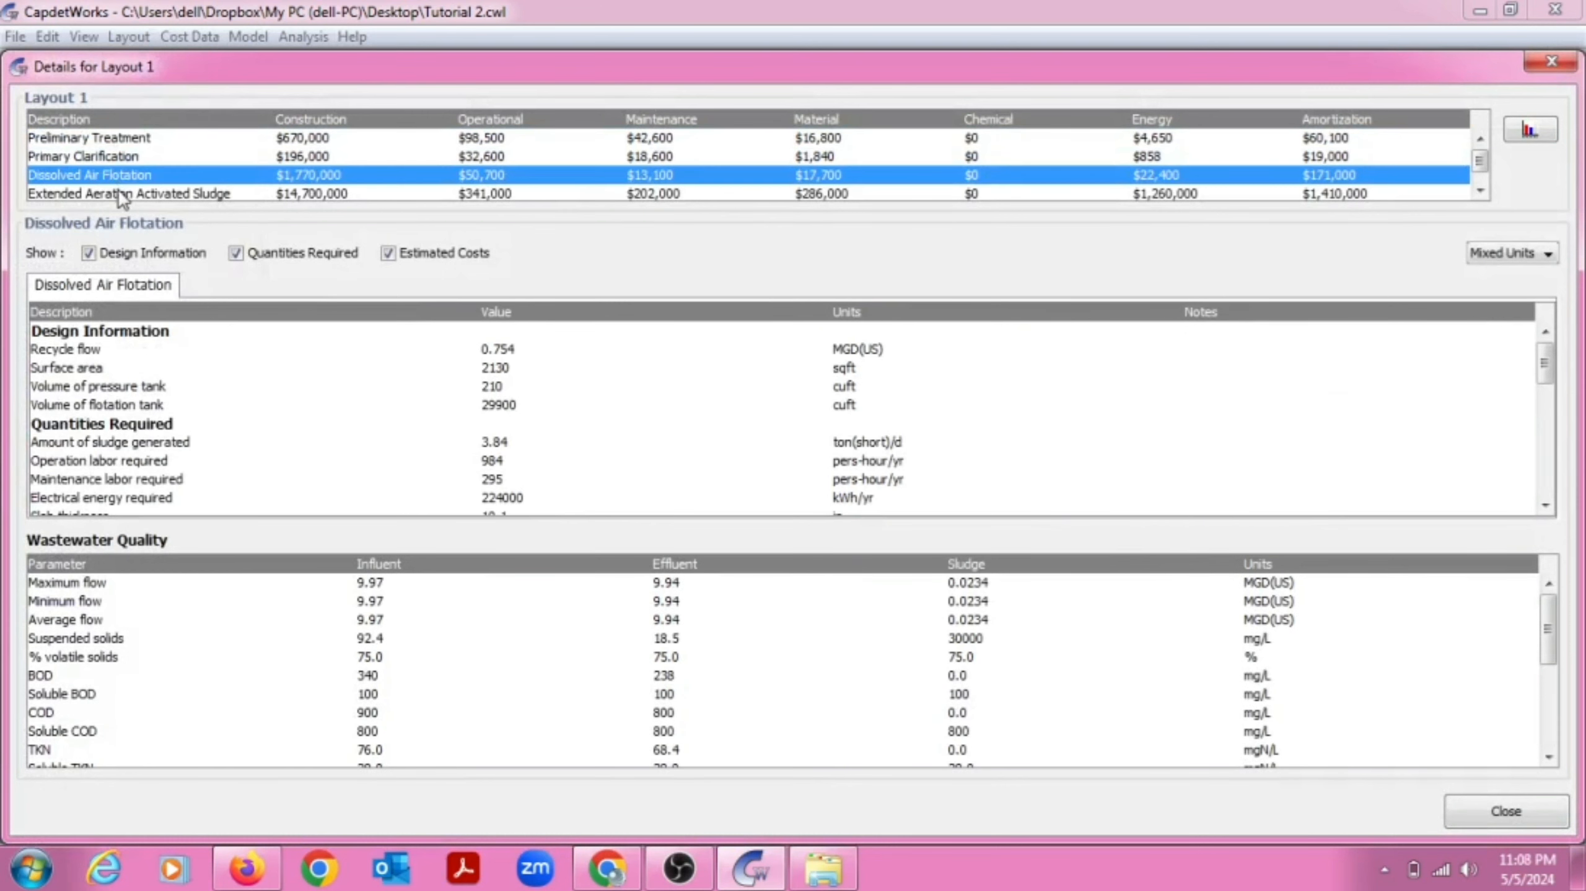
click(119, 188)
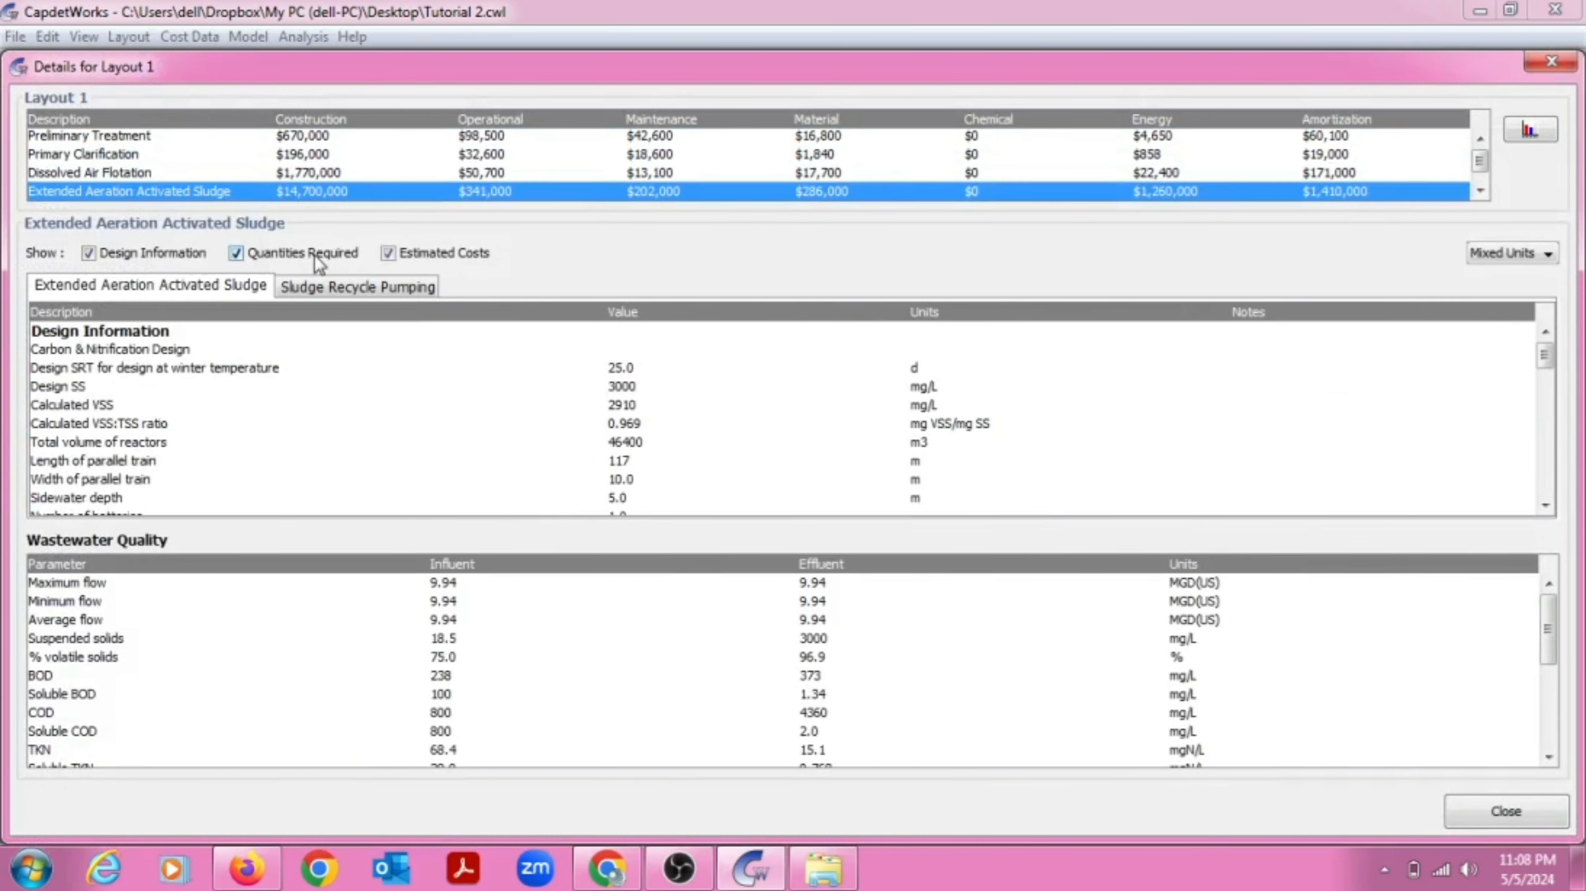
click(315, 256)
click(361, 288)
mouse_move(1547, 376)
mouse_down()
mouse_move(1547, 477)
mouse_move(1547, 372)
mouse_up()
drag(1554, 651, 1521, 652)
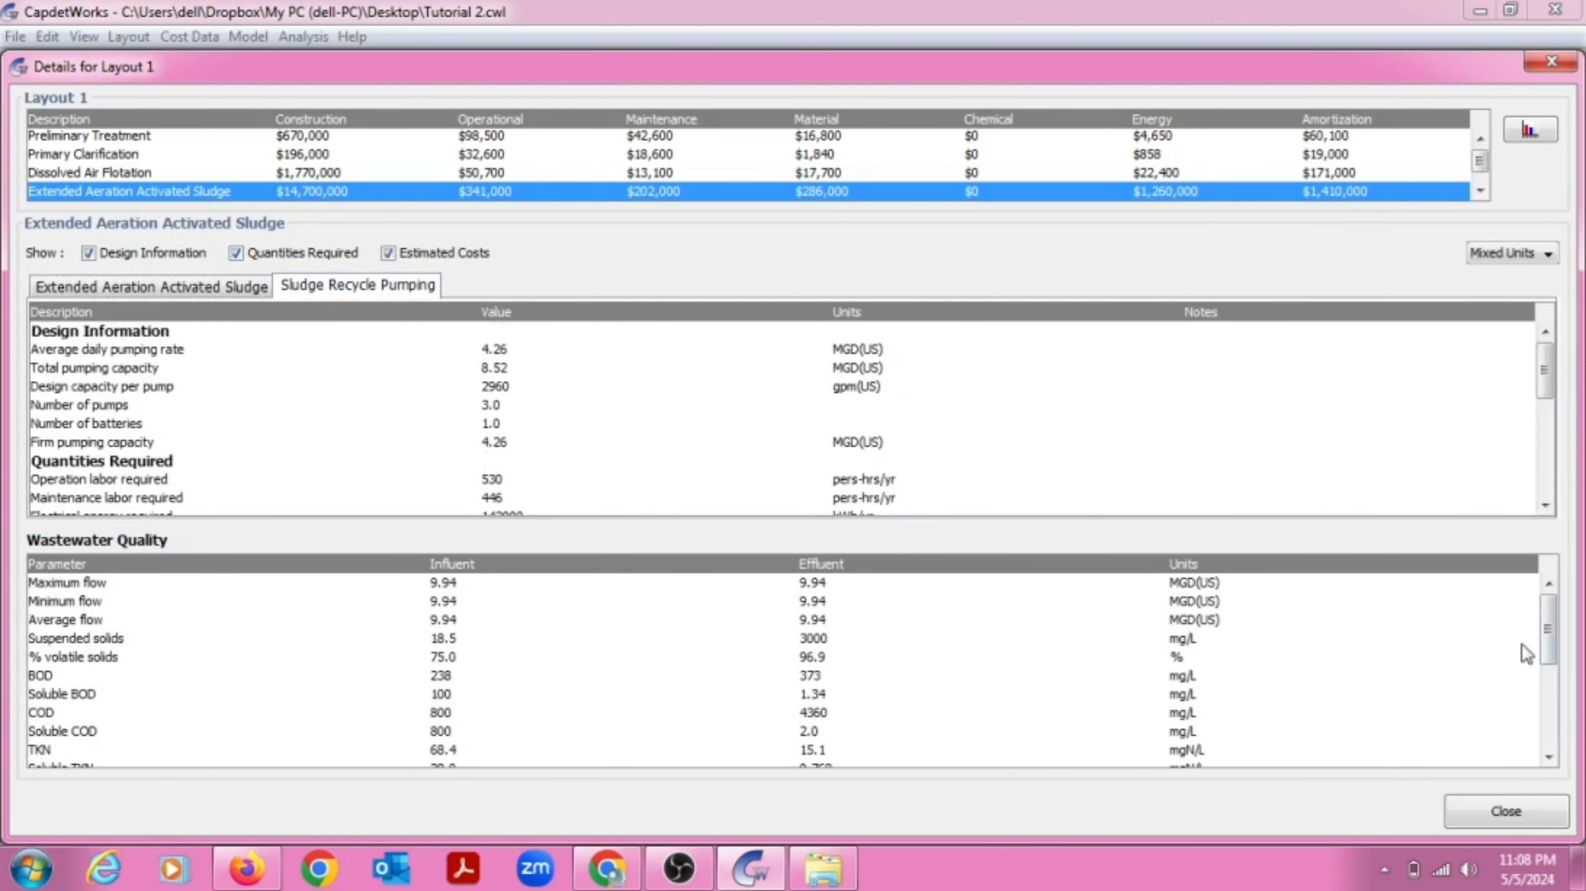
click(1505, 812)
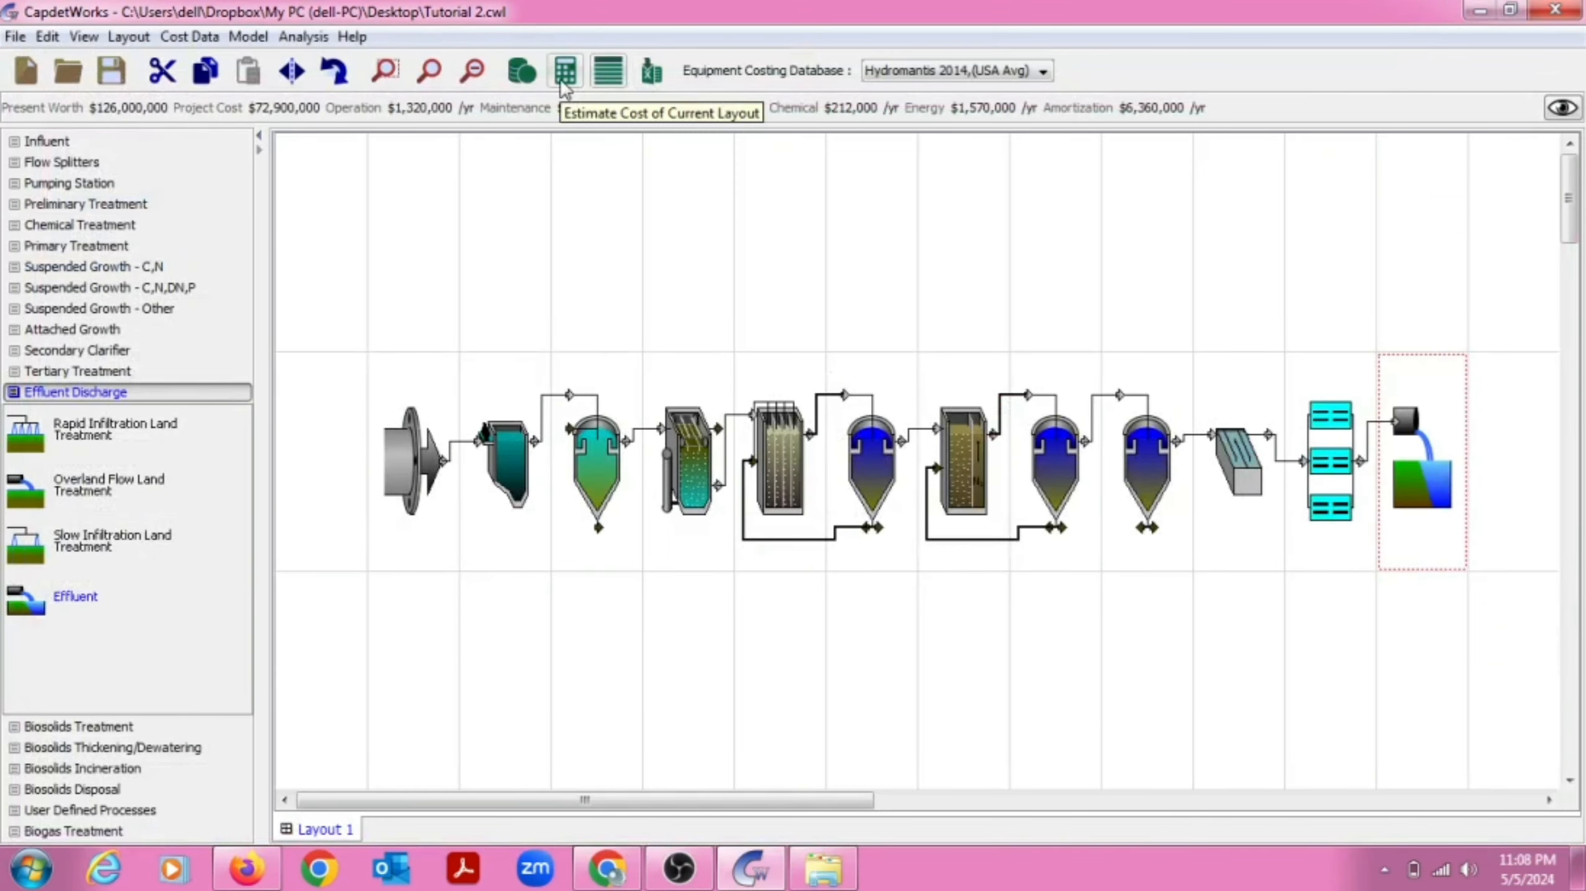
Review the Hydromantis equipment, construction and pipe cost indices and accept them
click(189, 36)
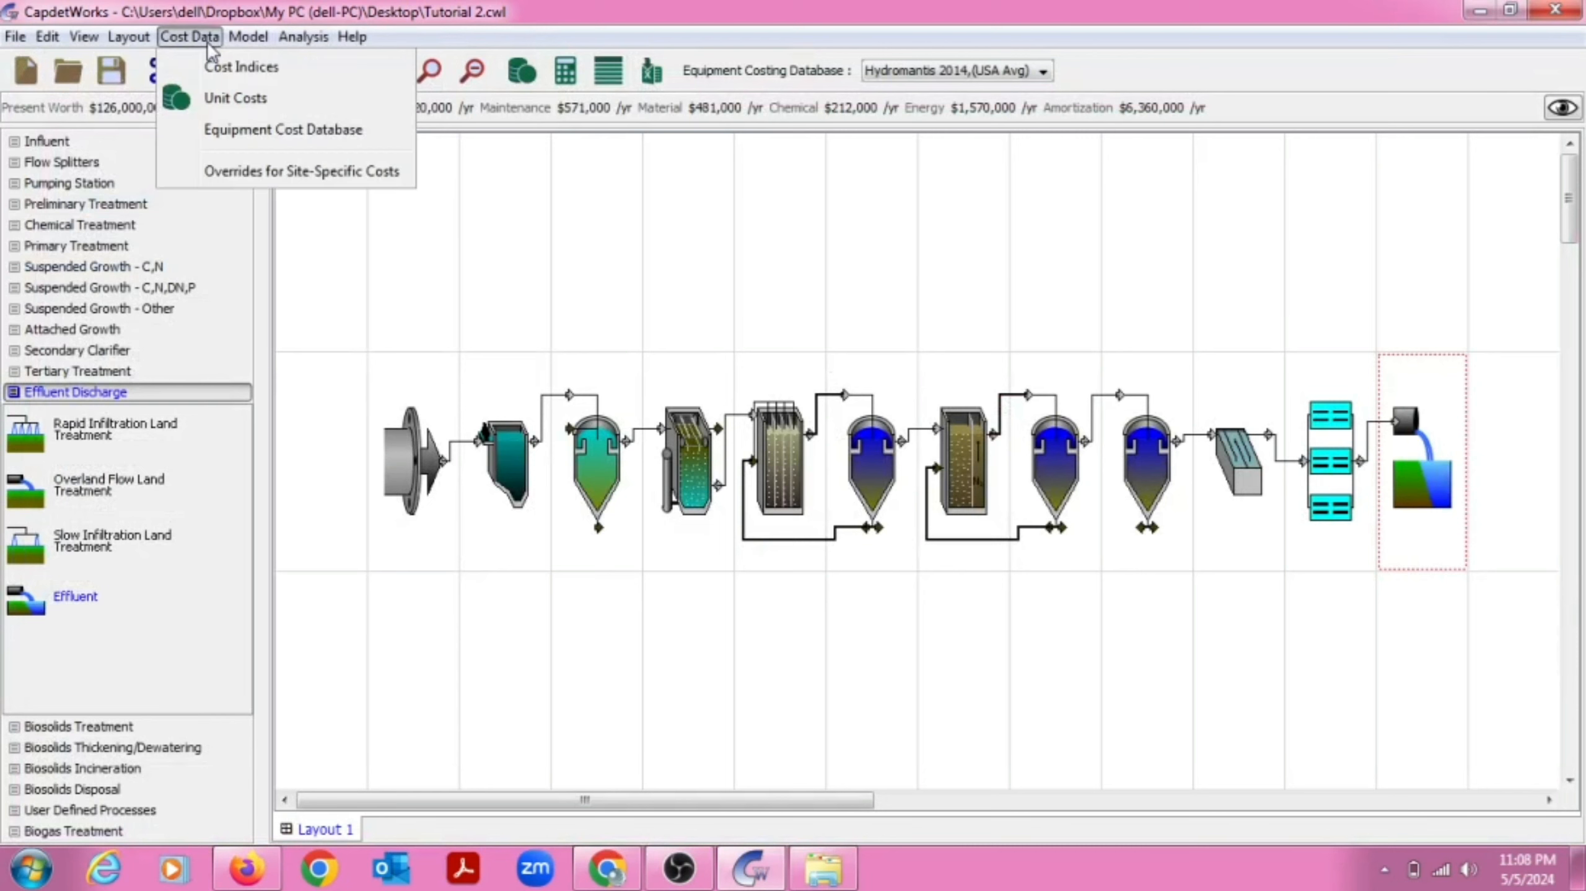
click(222, 65)
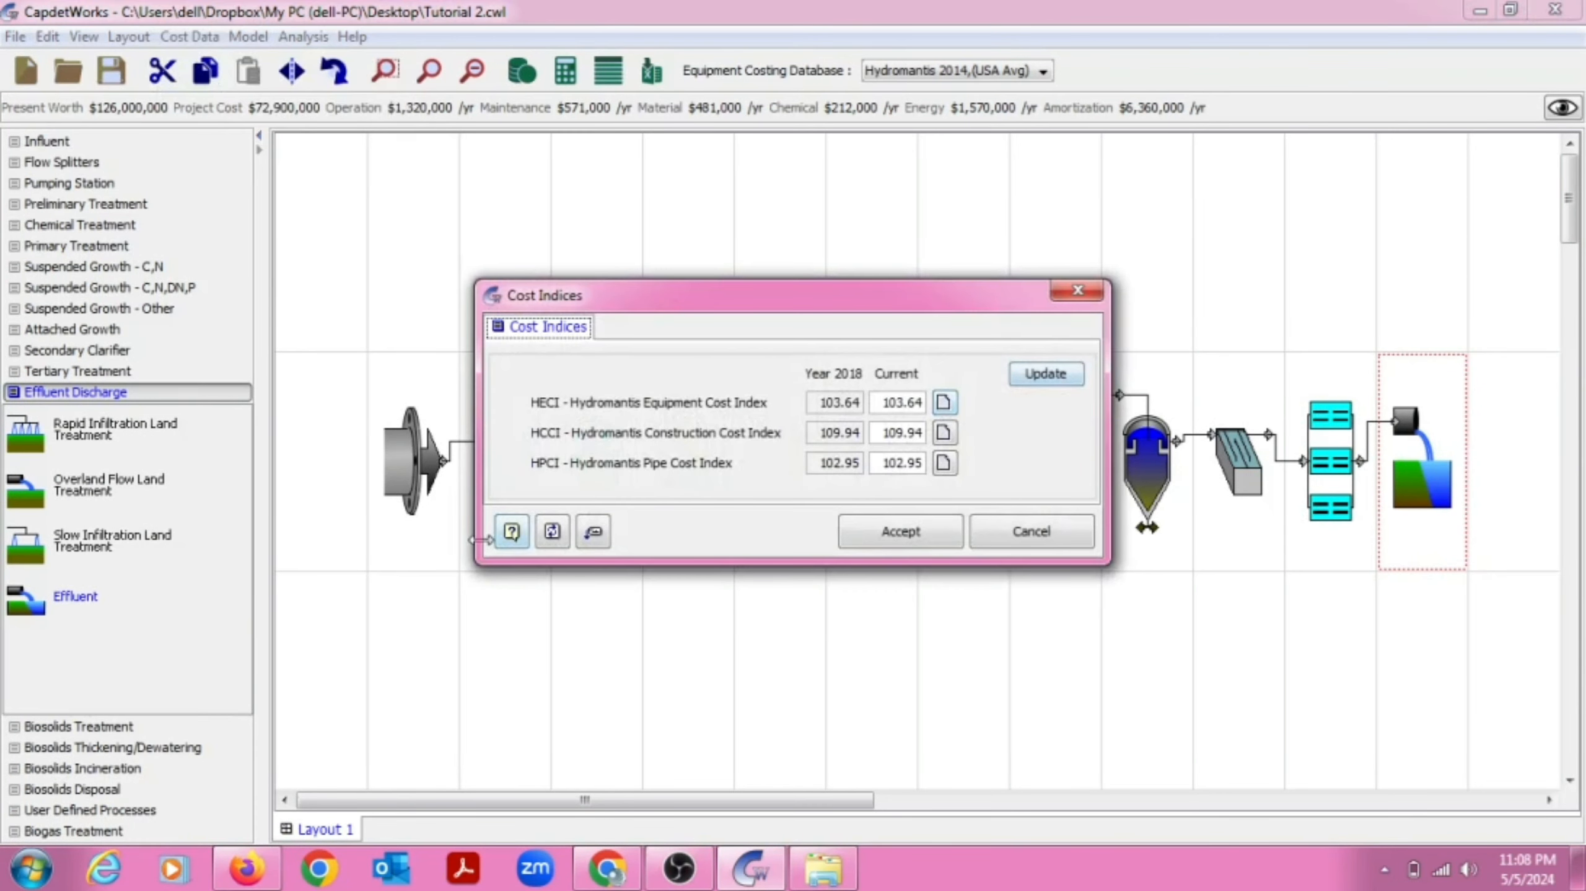
click(900, 531)
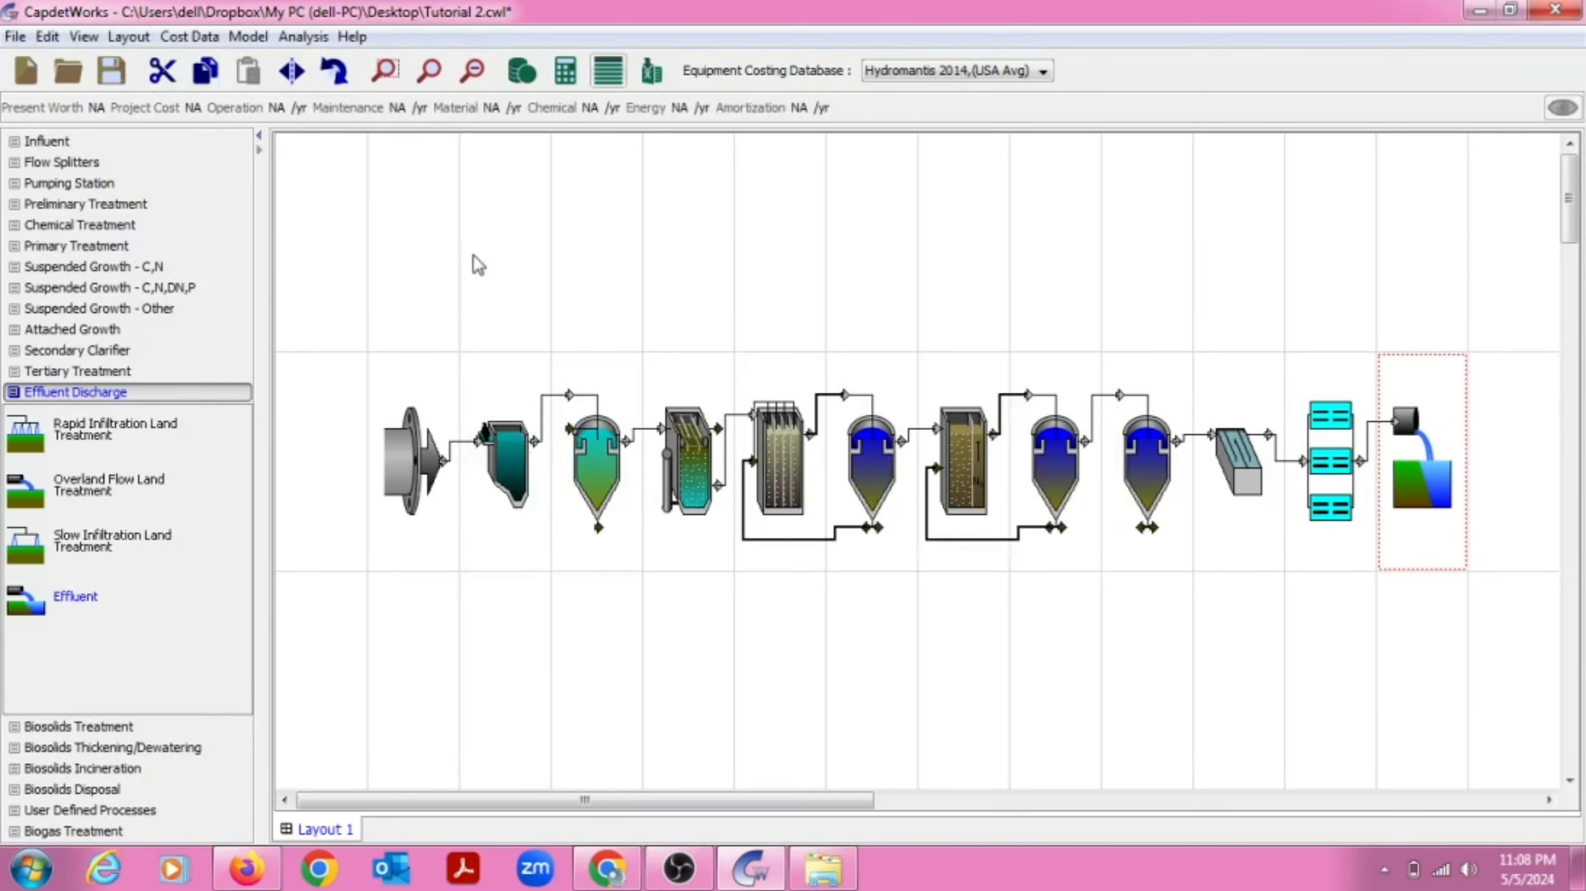
Generate a report of the layout in Excel format on the Desktop as report.xls and look through the resulting workbook
click(252, 36)
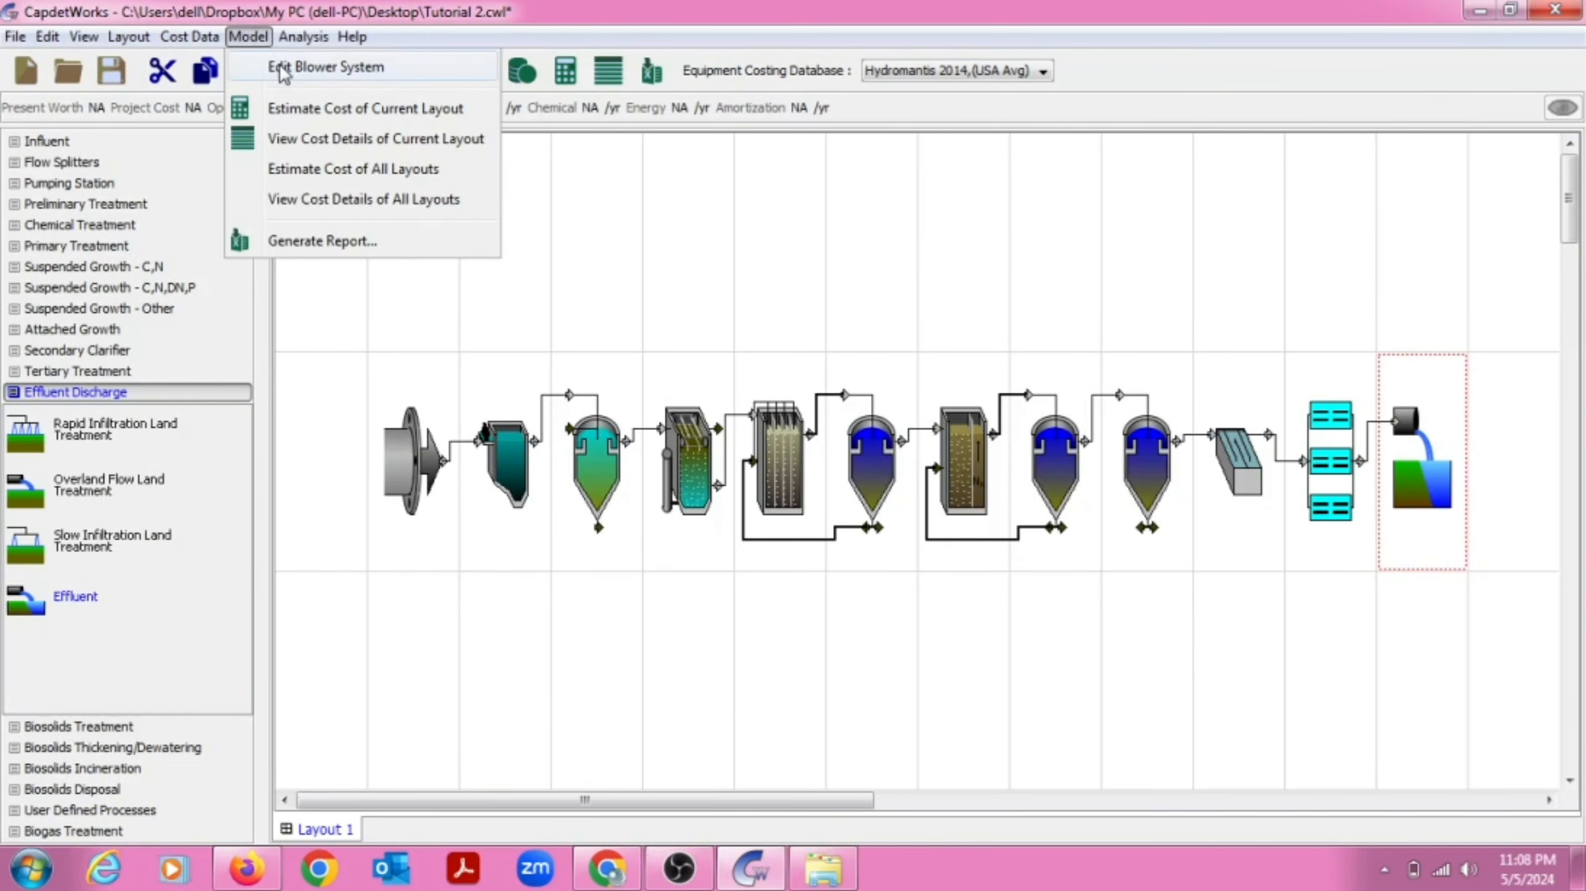
click(323, 243)
click(608, 781)
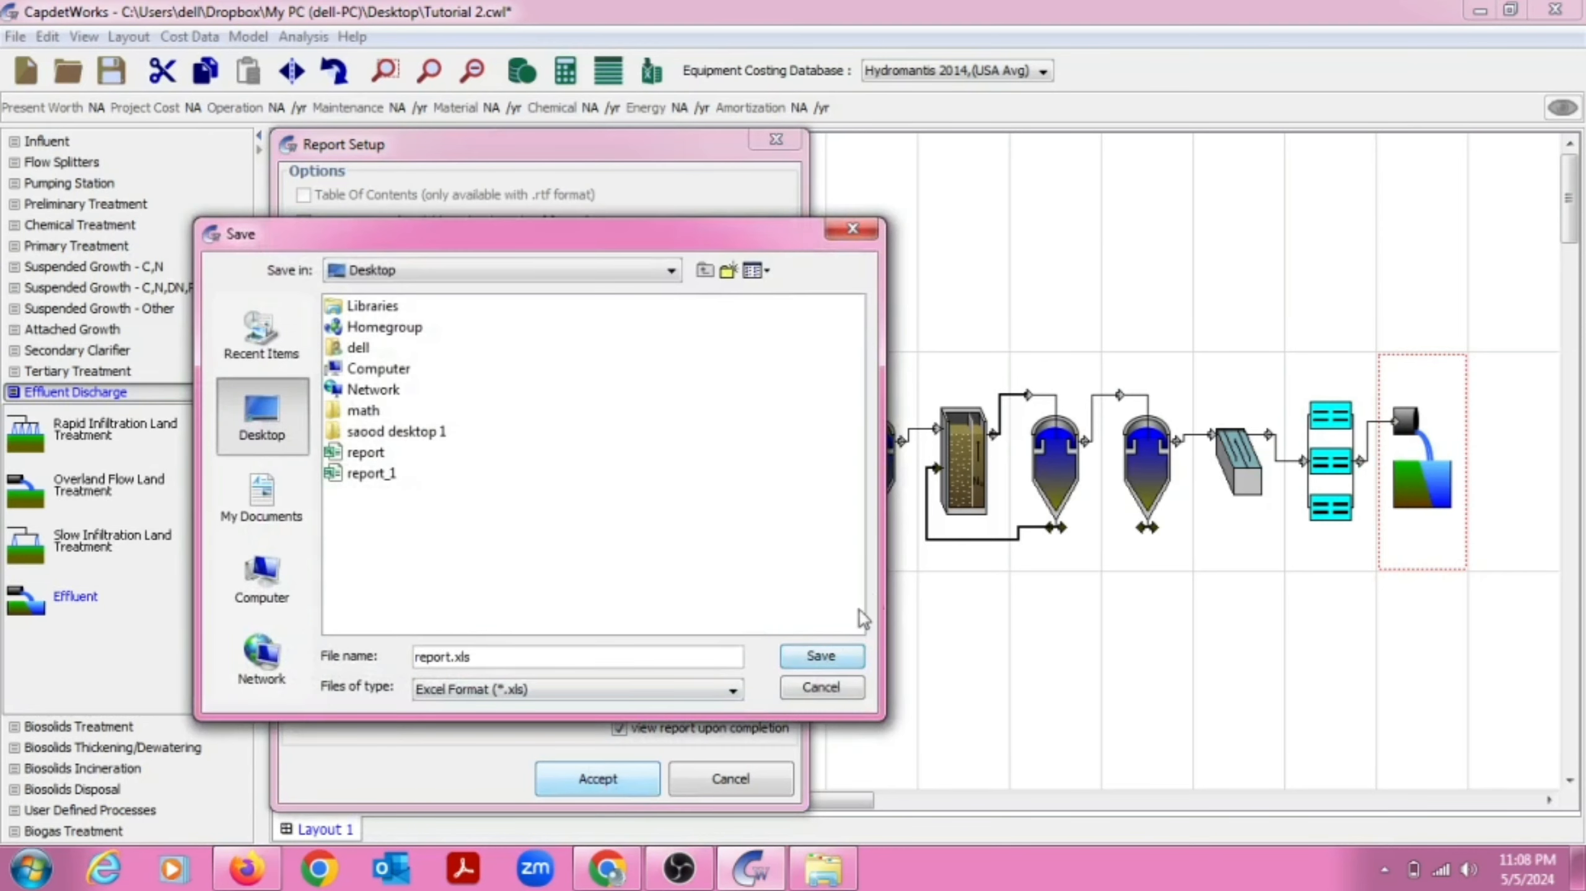
click(820, 655)
click(493, 506)
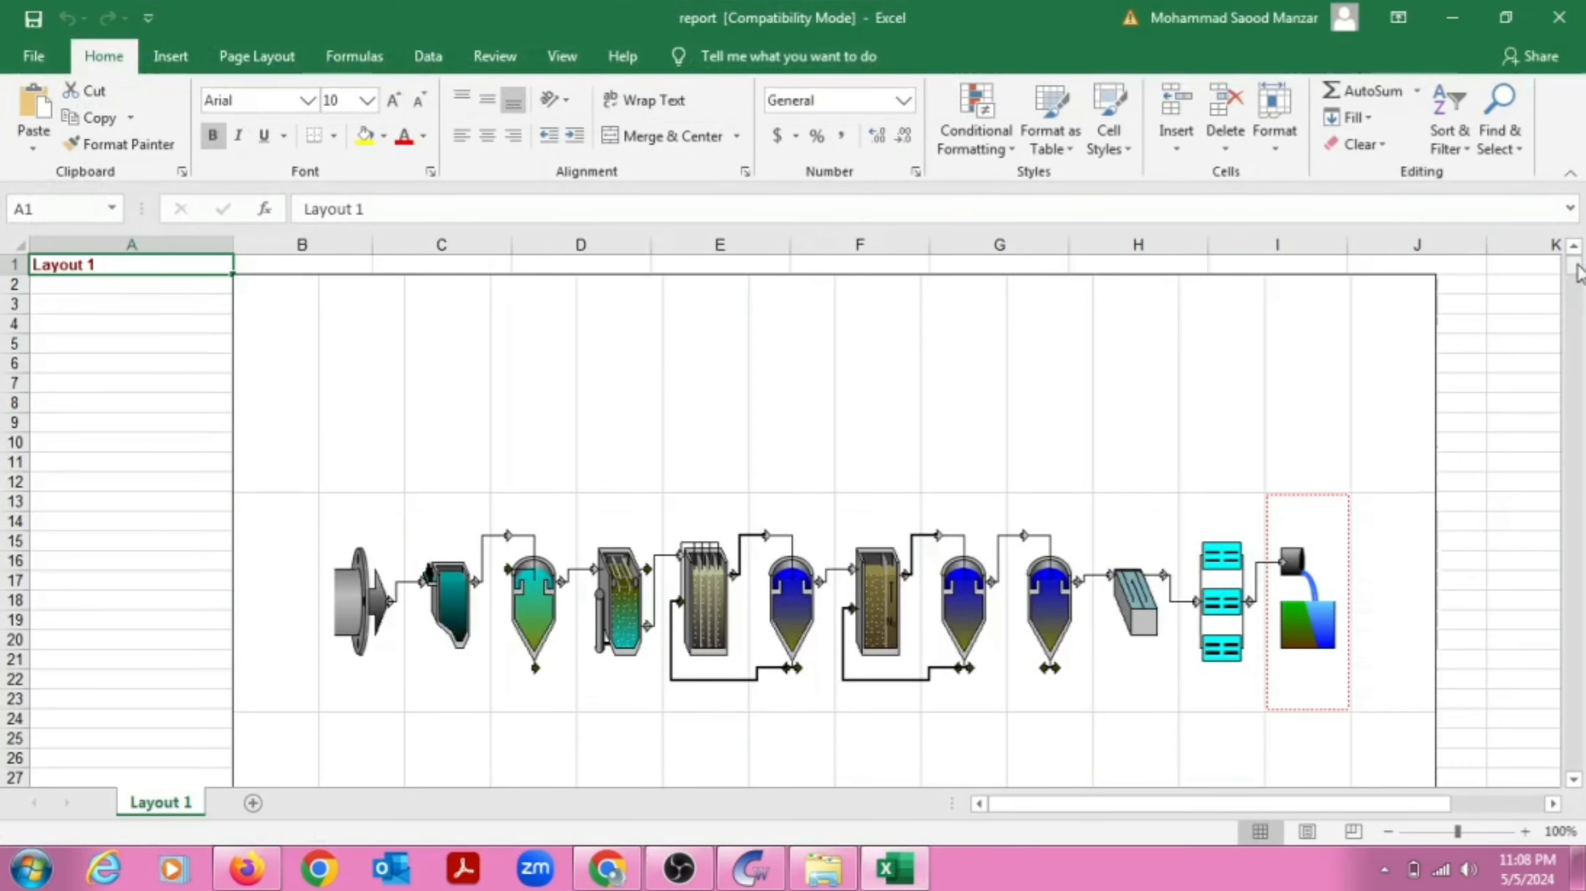
drag(1579, 273, 1561, 755)
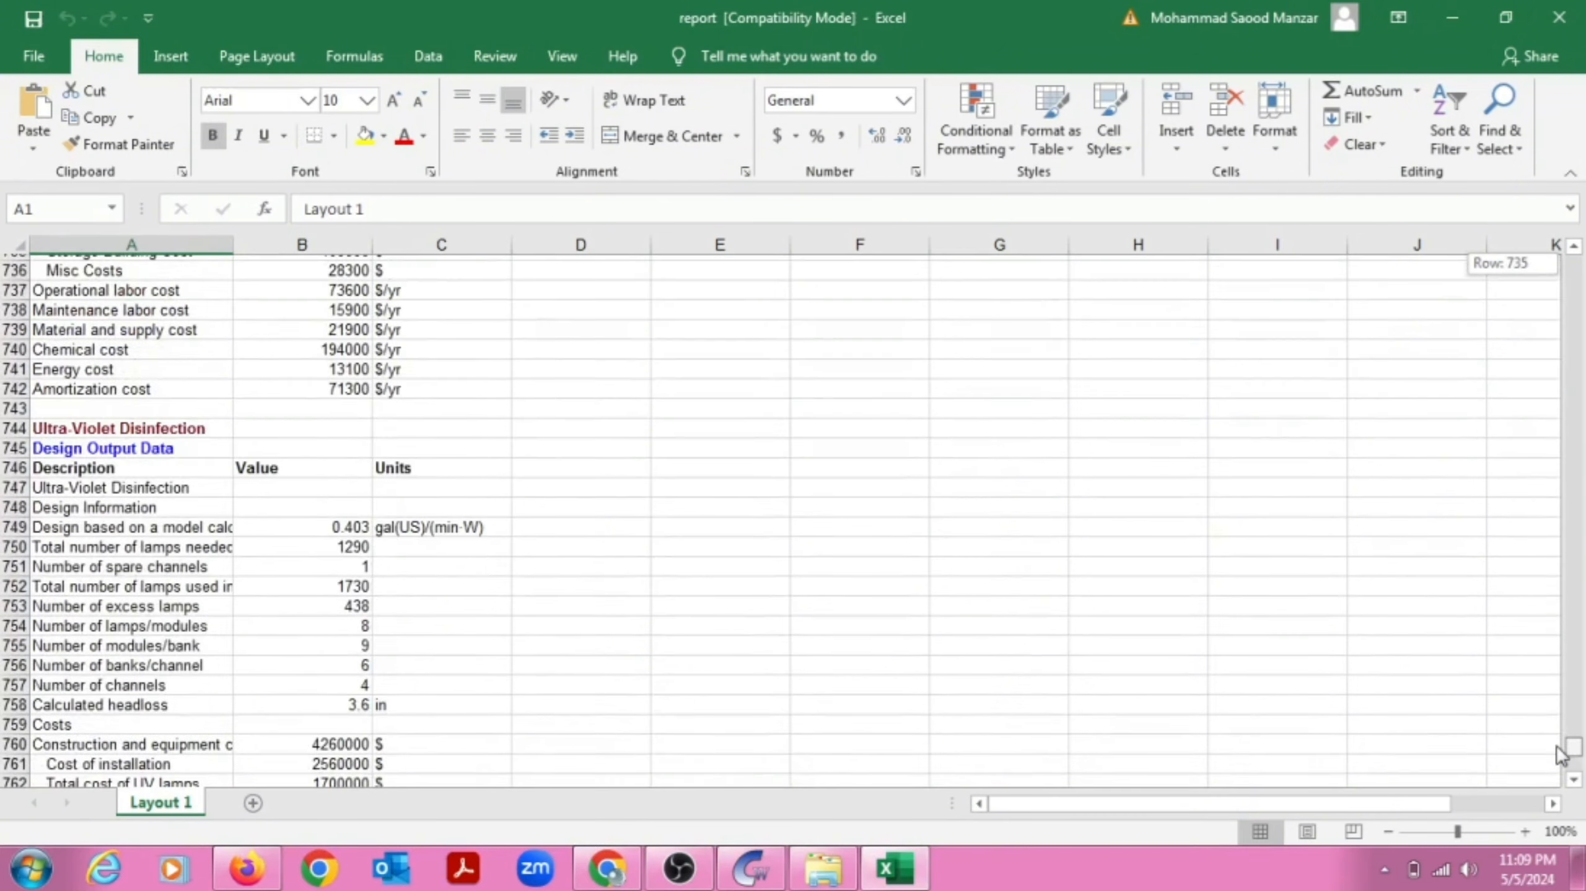
click(1559, 17)
Review the blower system's design override, equipment and replacement settings and accept them
click(248, 36)
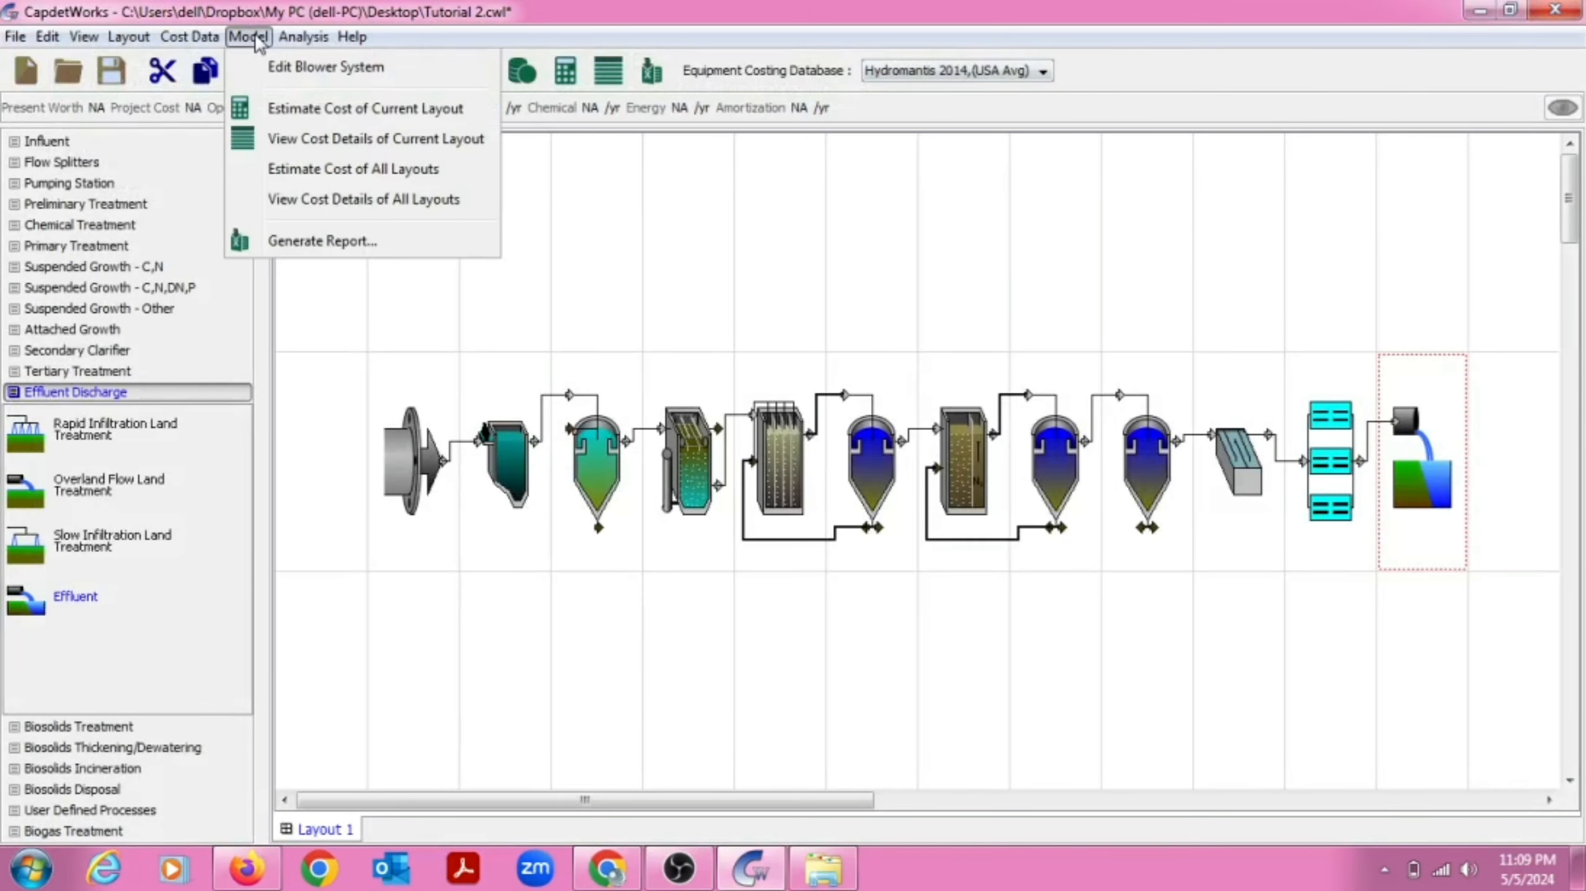
click(282, 67)
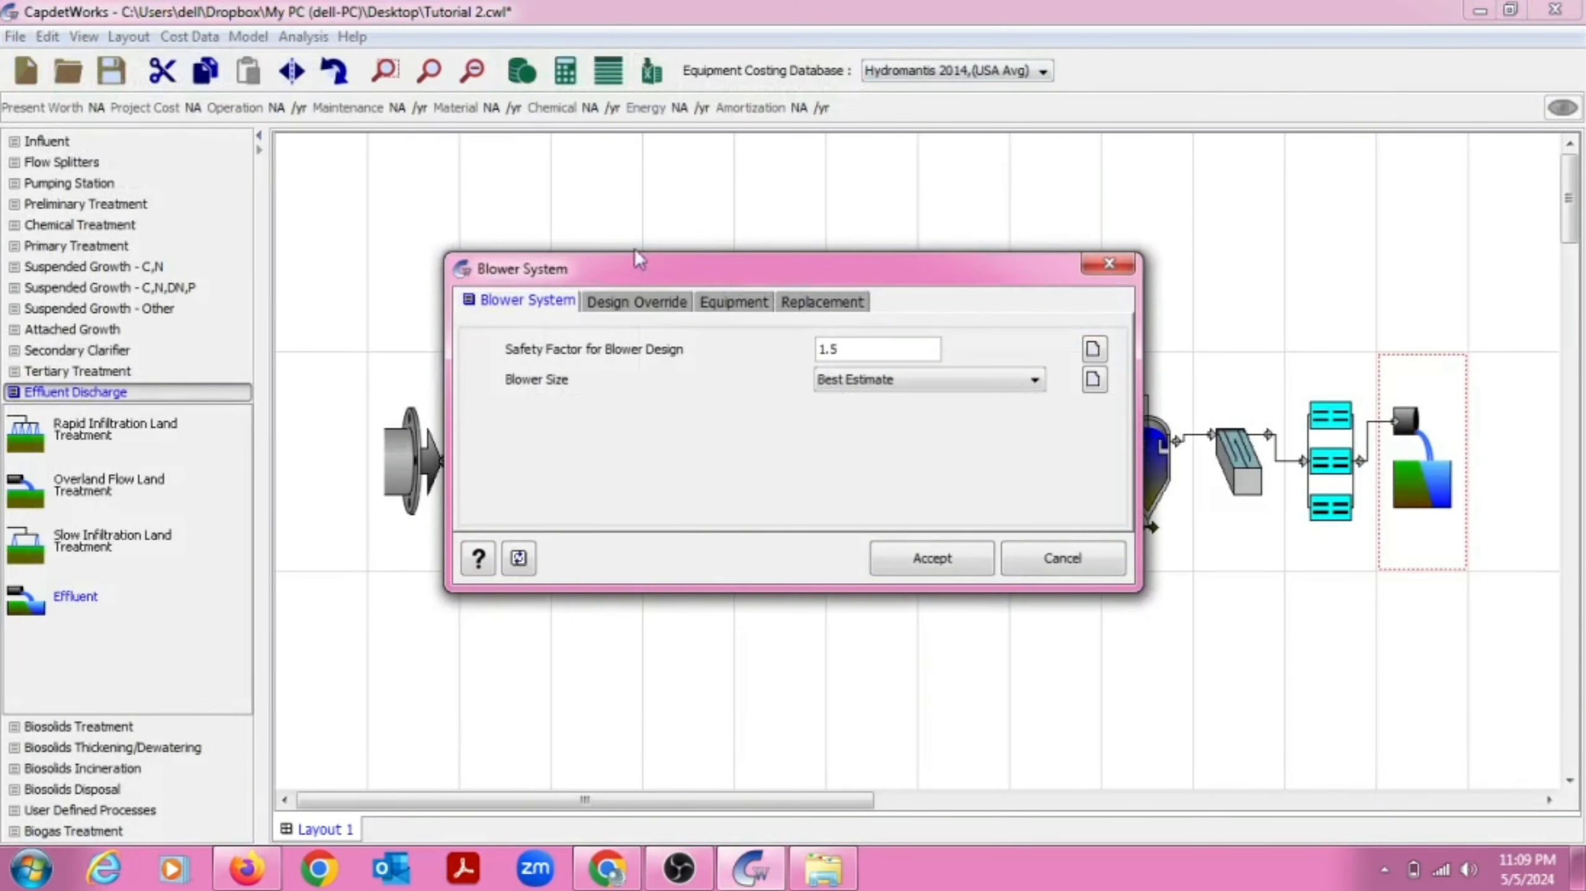
click(654, 310)
click(726, 302)
click(830, 300)
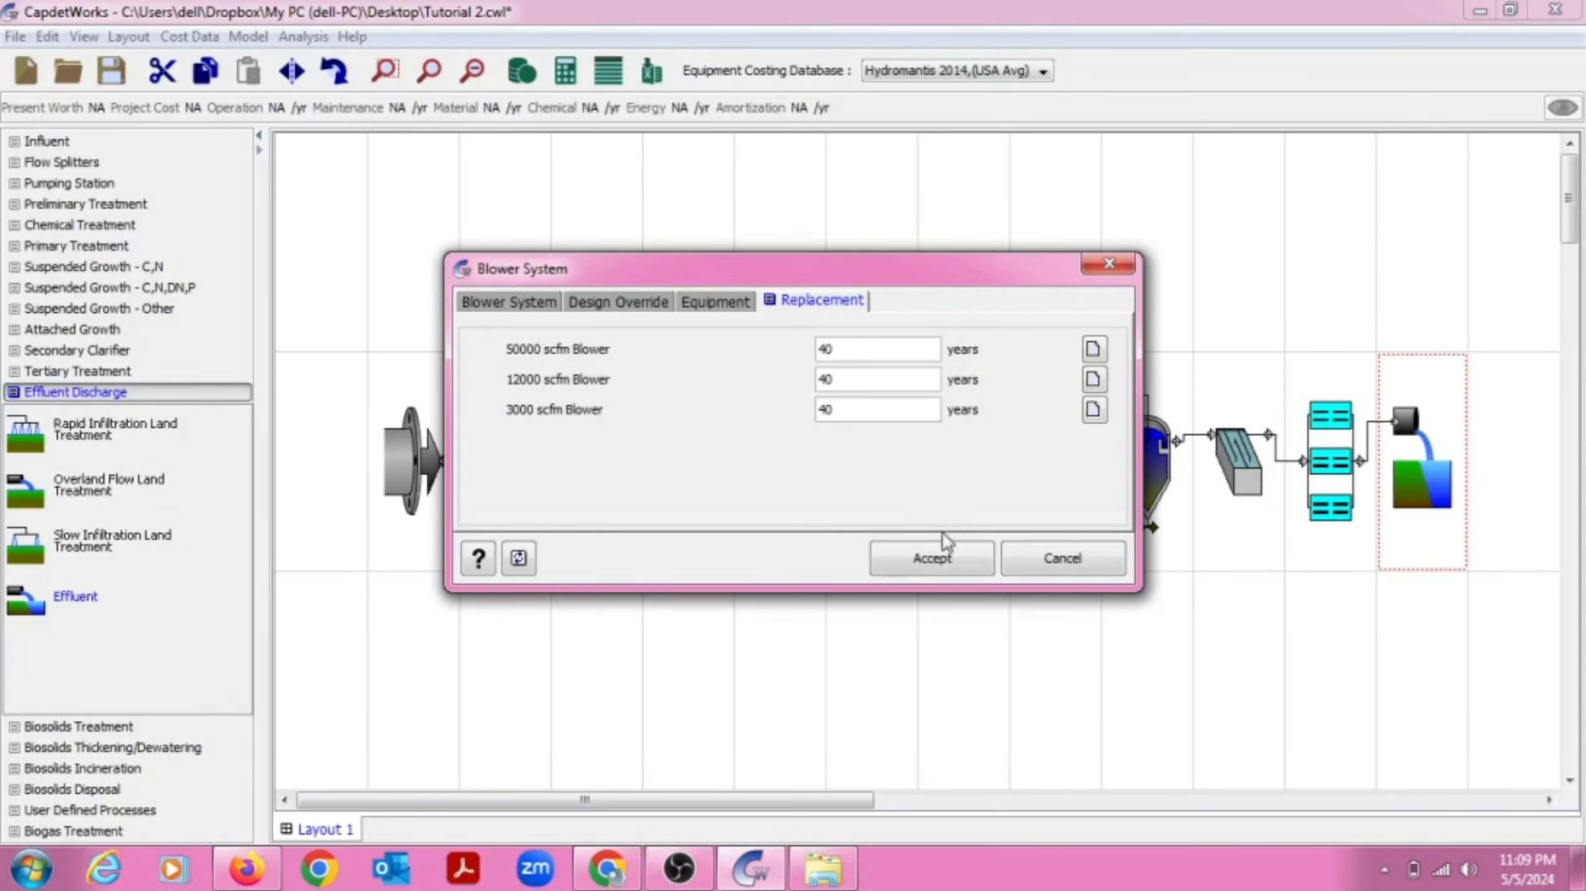
click(945, 557)
Run a sensitivity analysis on the average flow of the influent wastewater
click(304, 35)
click(352, 66)
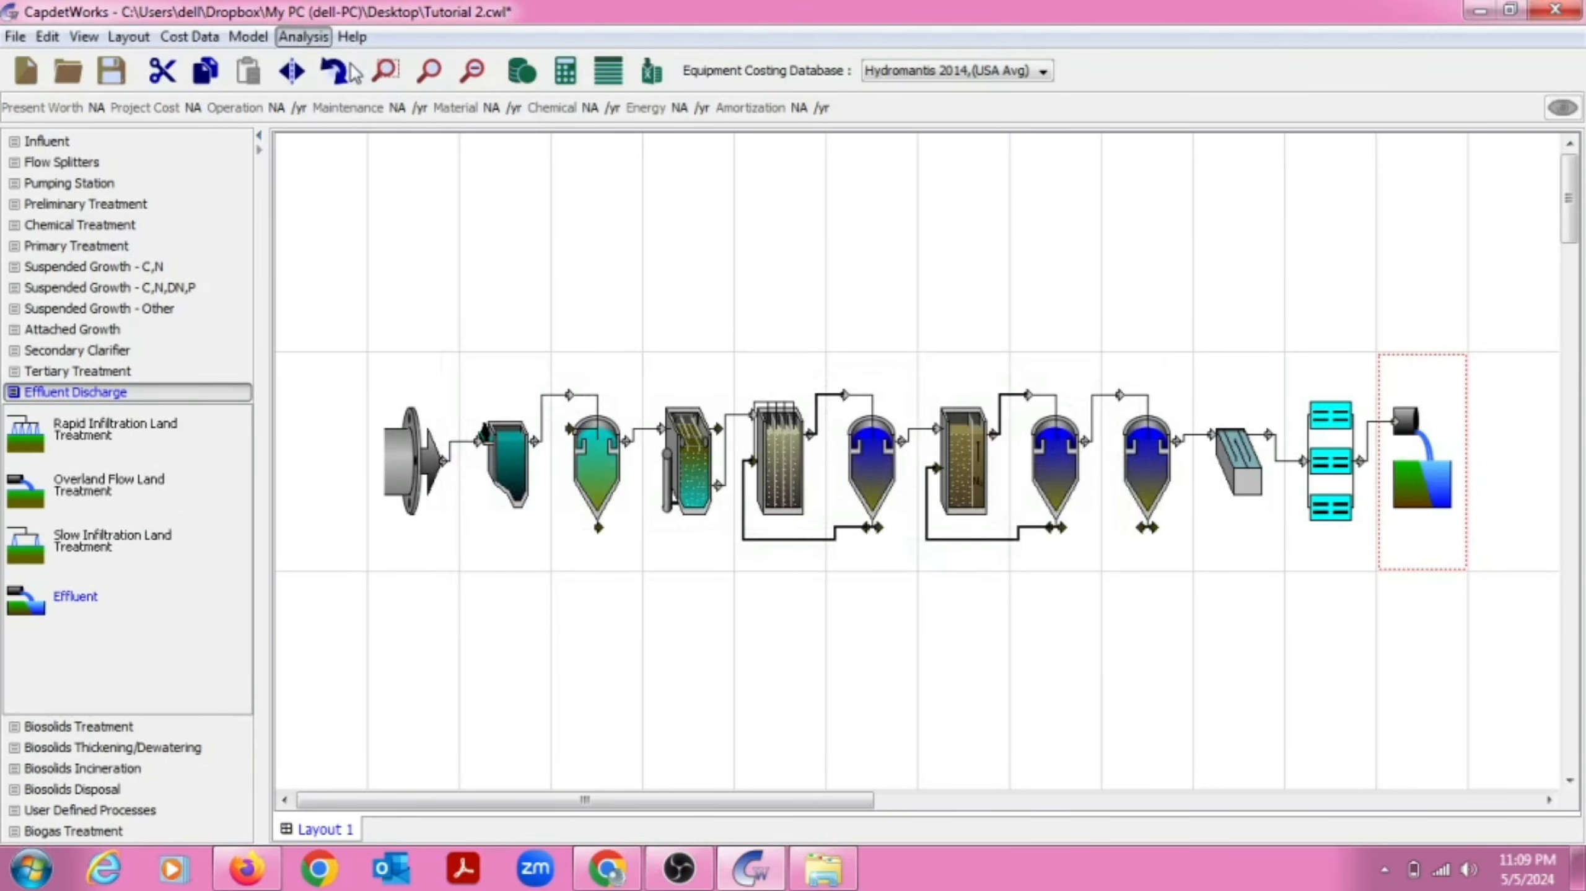
click(789, 292)
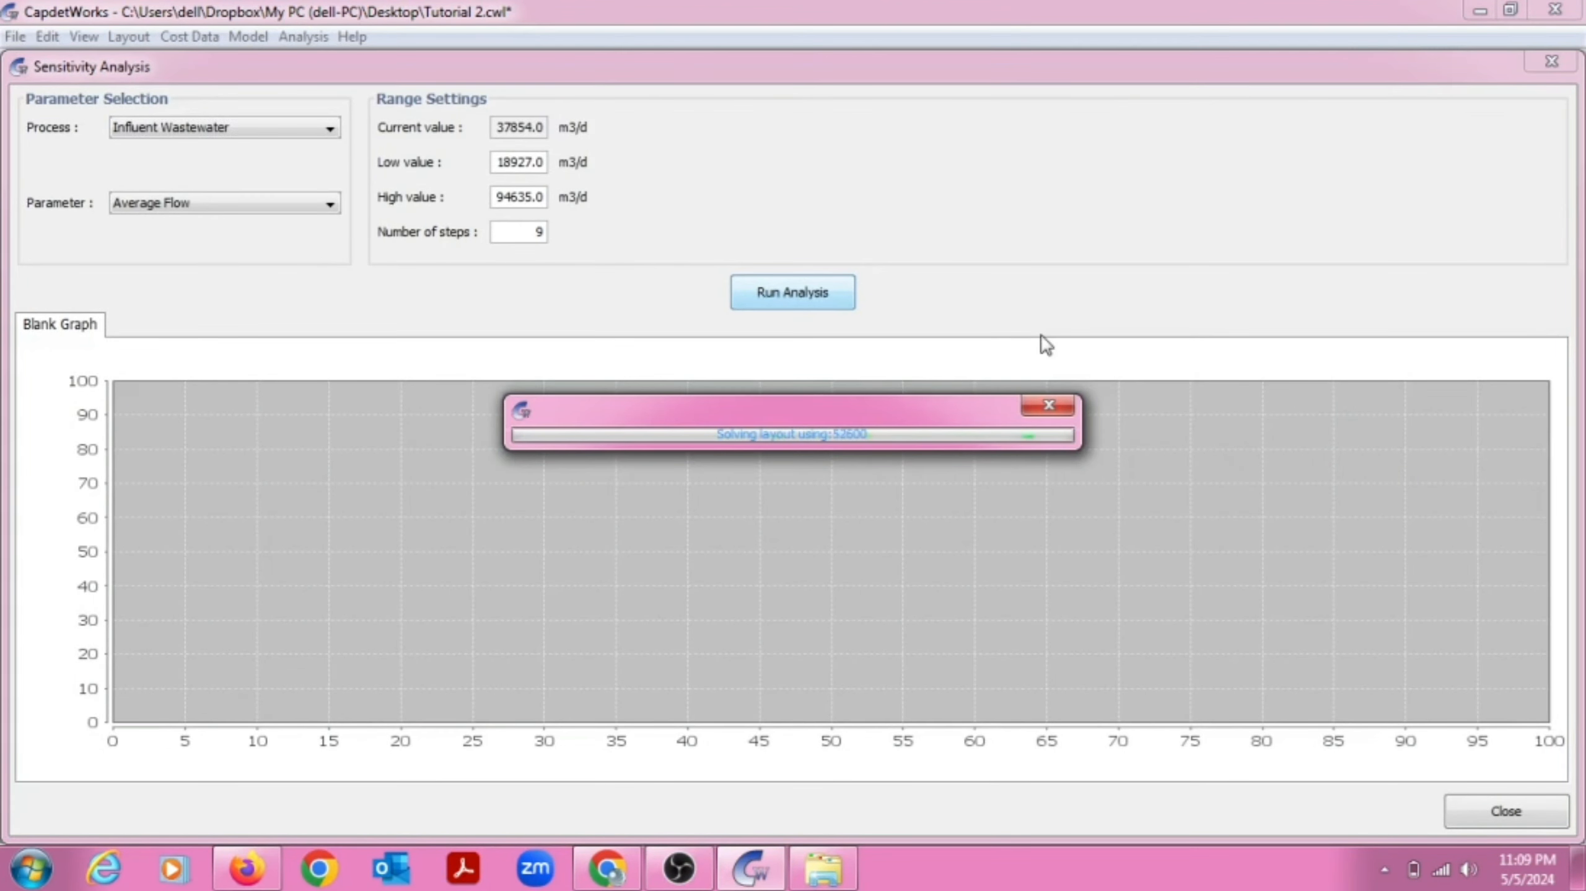
Run a sensitivity analysis on the manually cleaned depth of Preliminary Treatment and review its plant and process impact graphs and tables
click(329, 128)
click(218, 164)
click(784, 300)
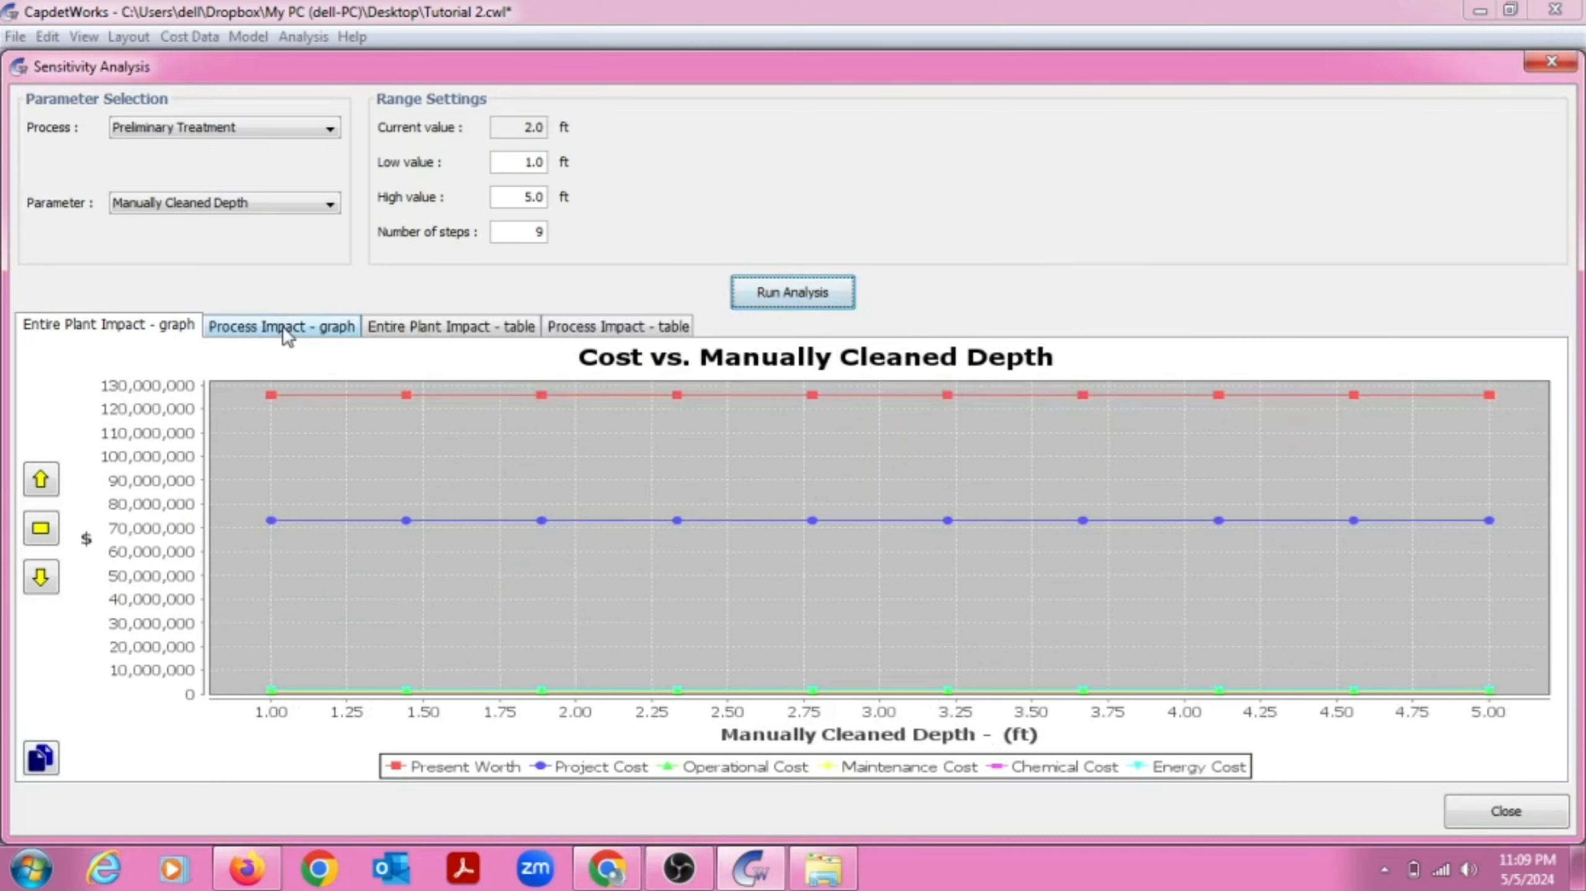
click(284, 328)
click(440, 328)
click(615, 328)
click(132, 326)
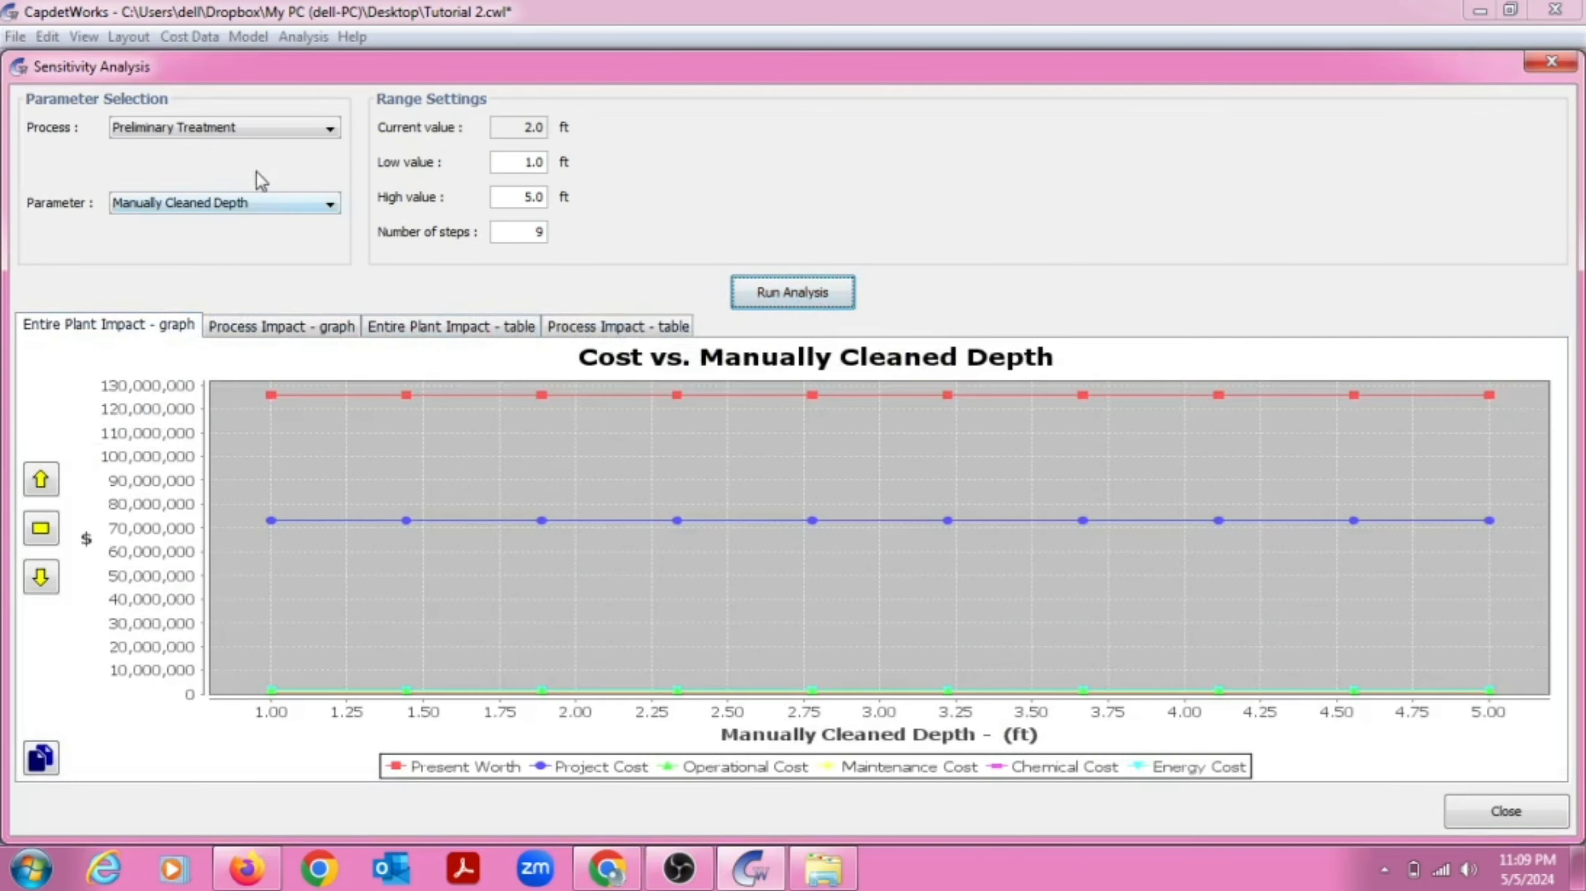
Run a sensitivity analysis on the surface overflow rate of Primary Clarification
click(262, 128)
click(268, 183)
click(789, 293)
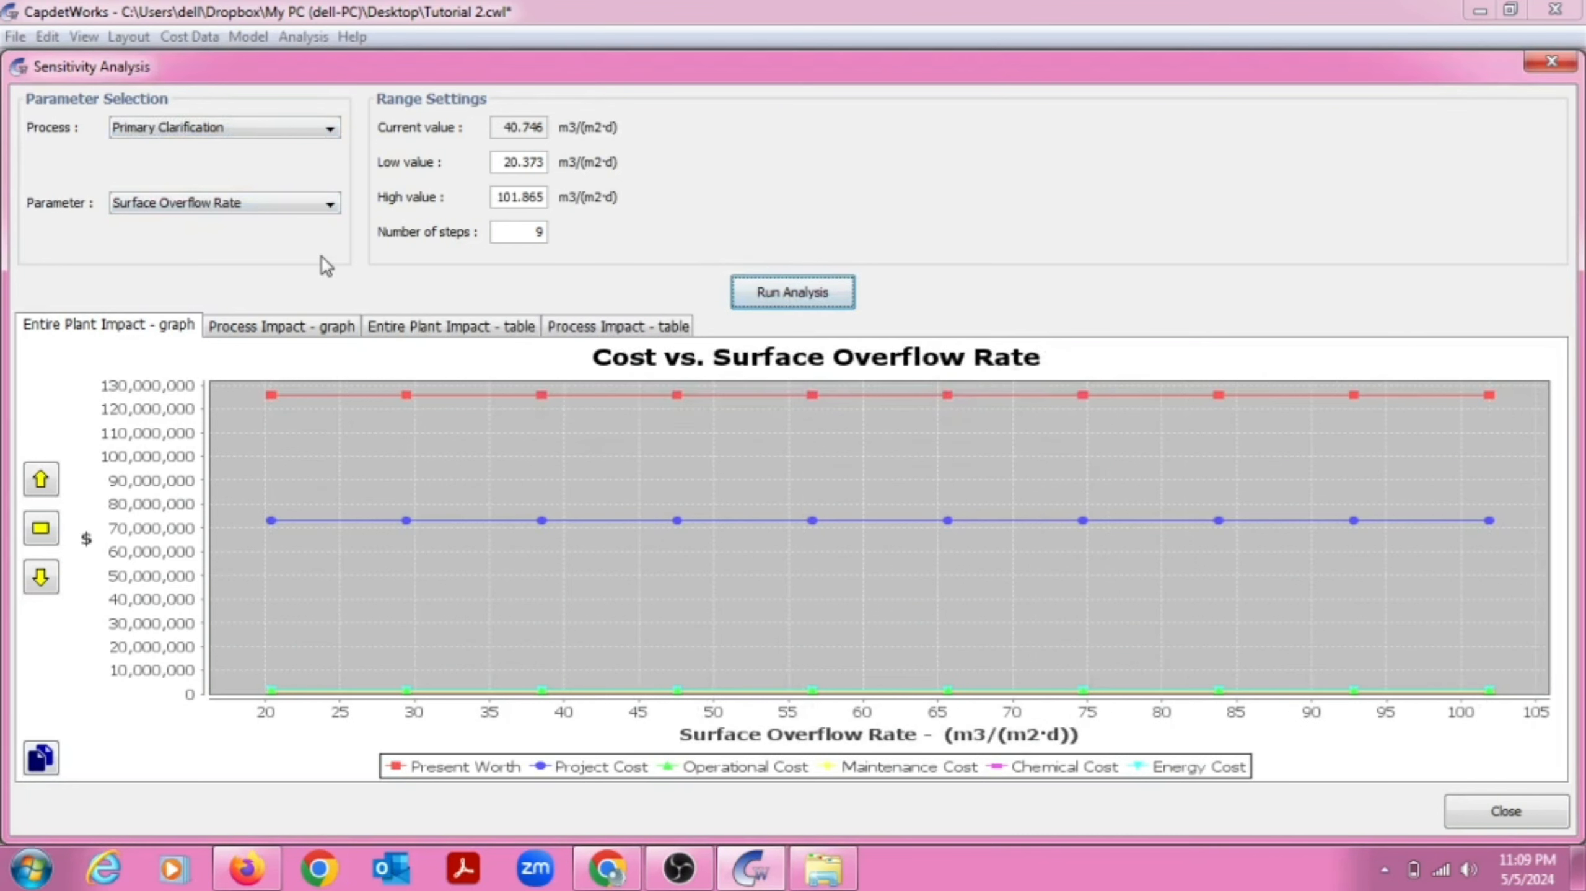
Run a sensitivity analysis on the surface overflow rate of Secondary Clarifier(2)
click(262, 128)
scroll(235, 249, down, 2)
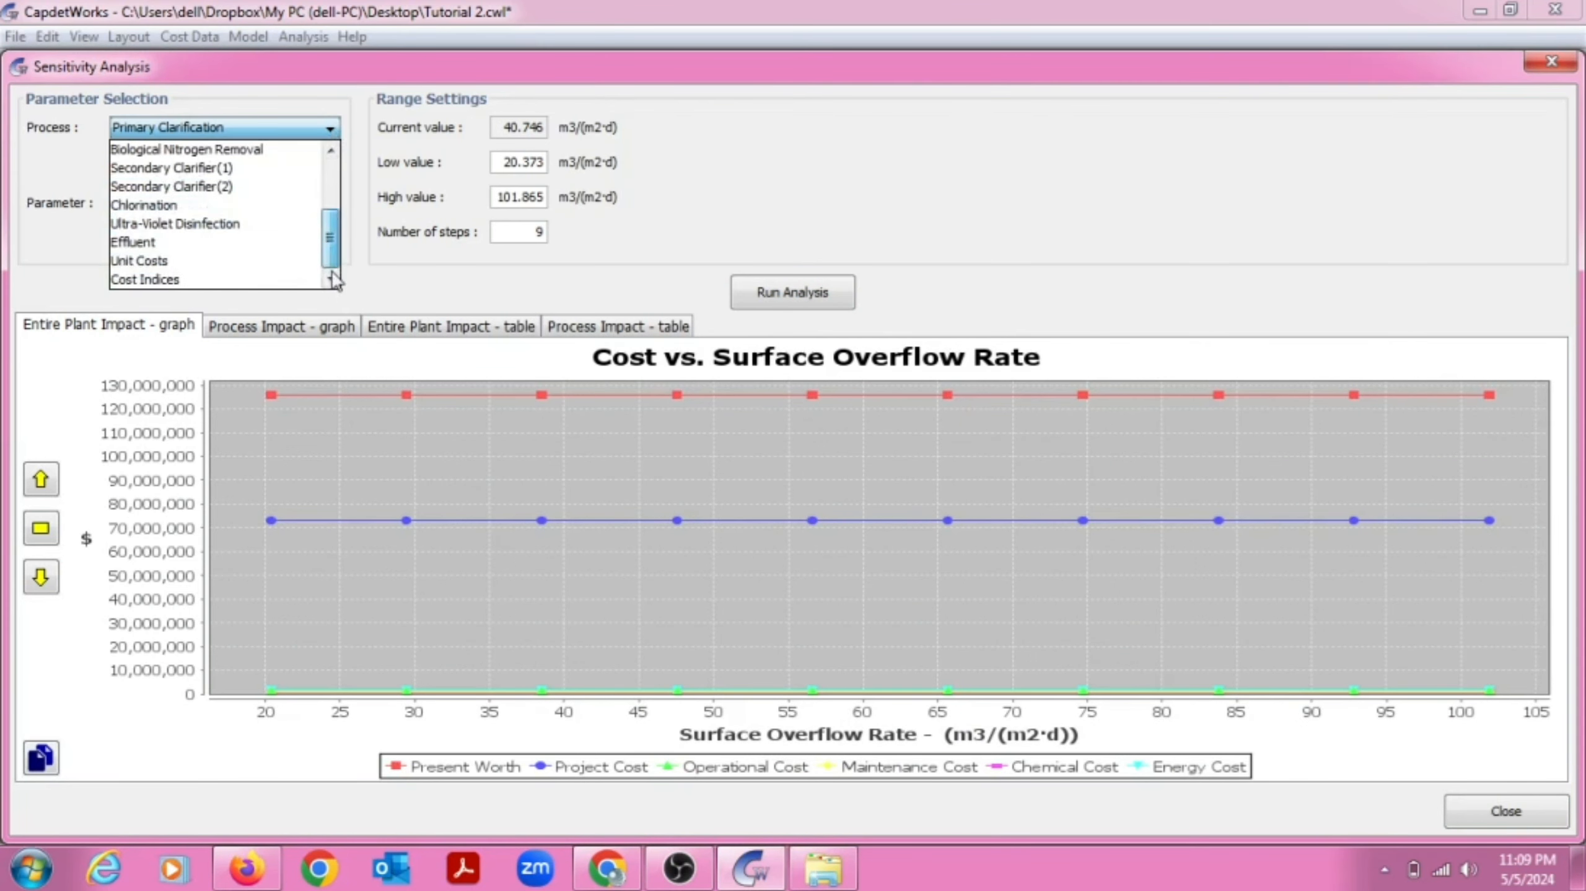
click(231, 187)
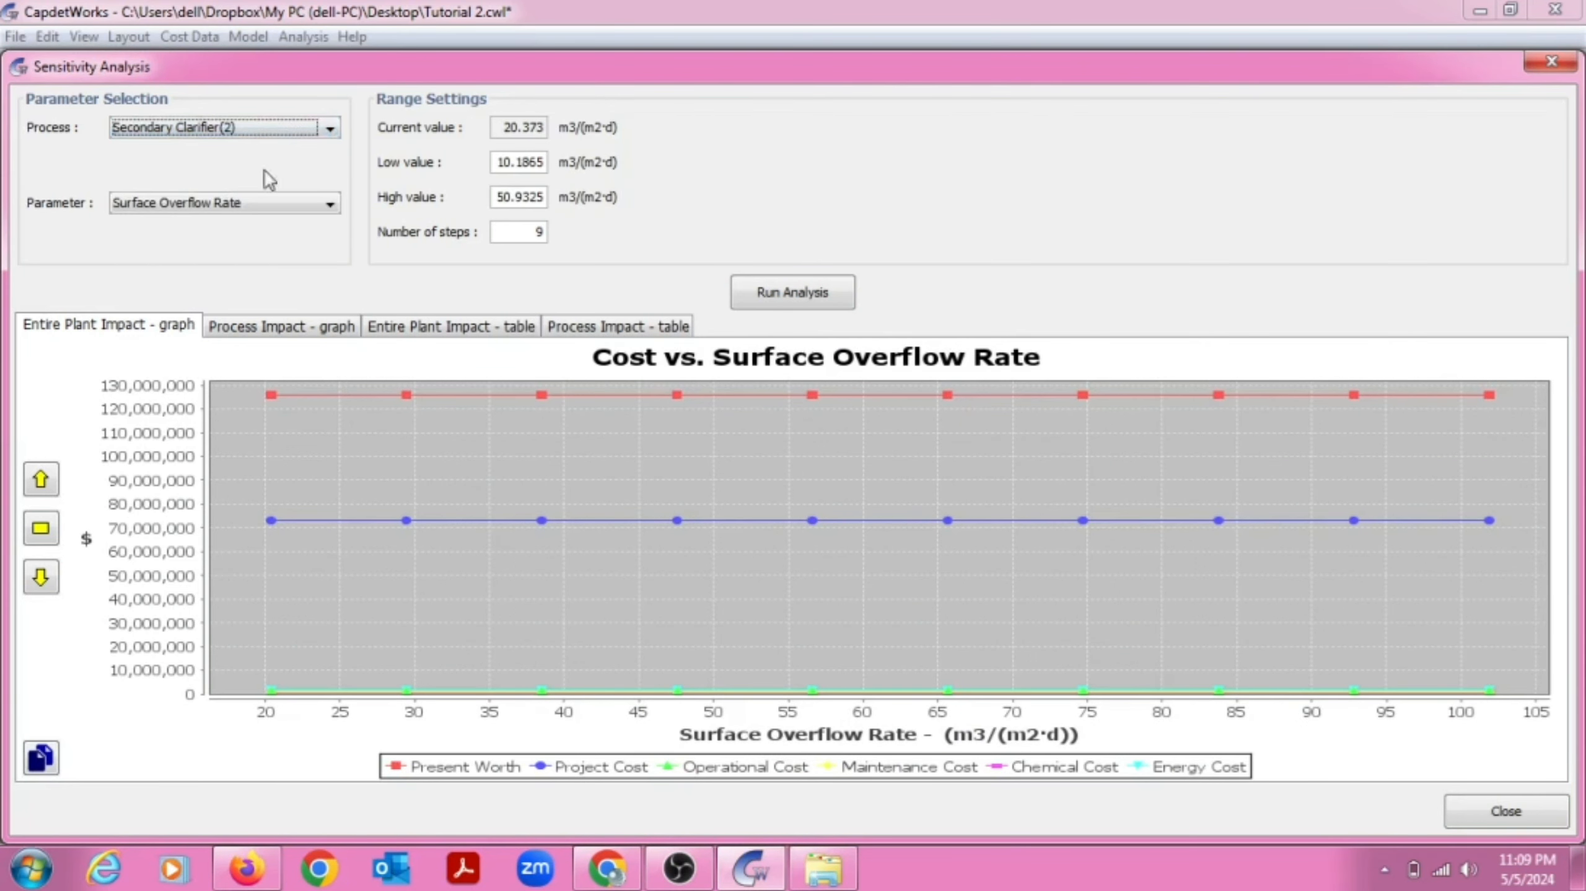
click(787, 284)
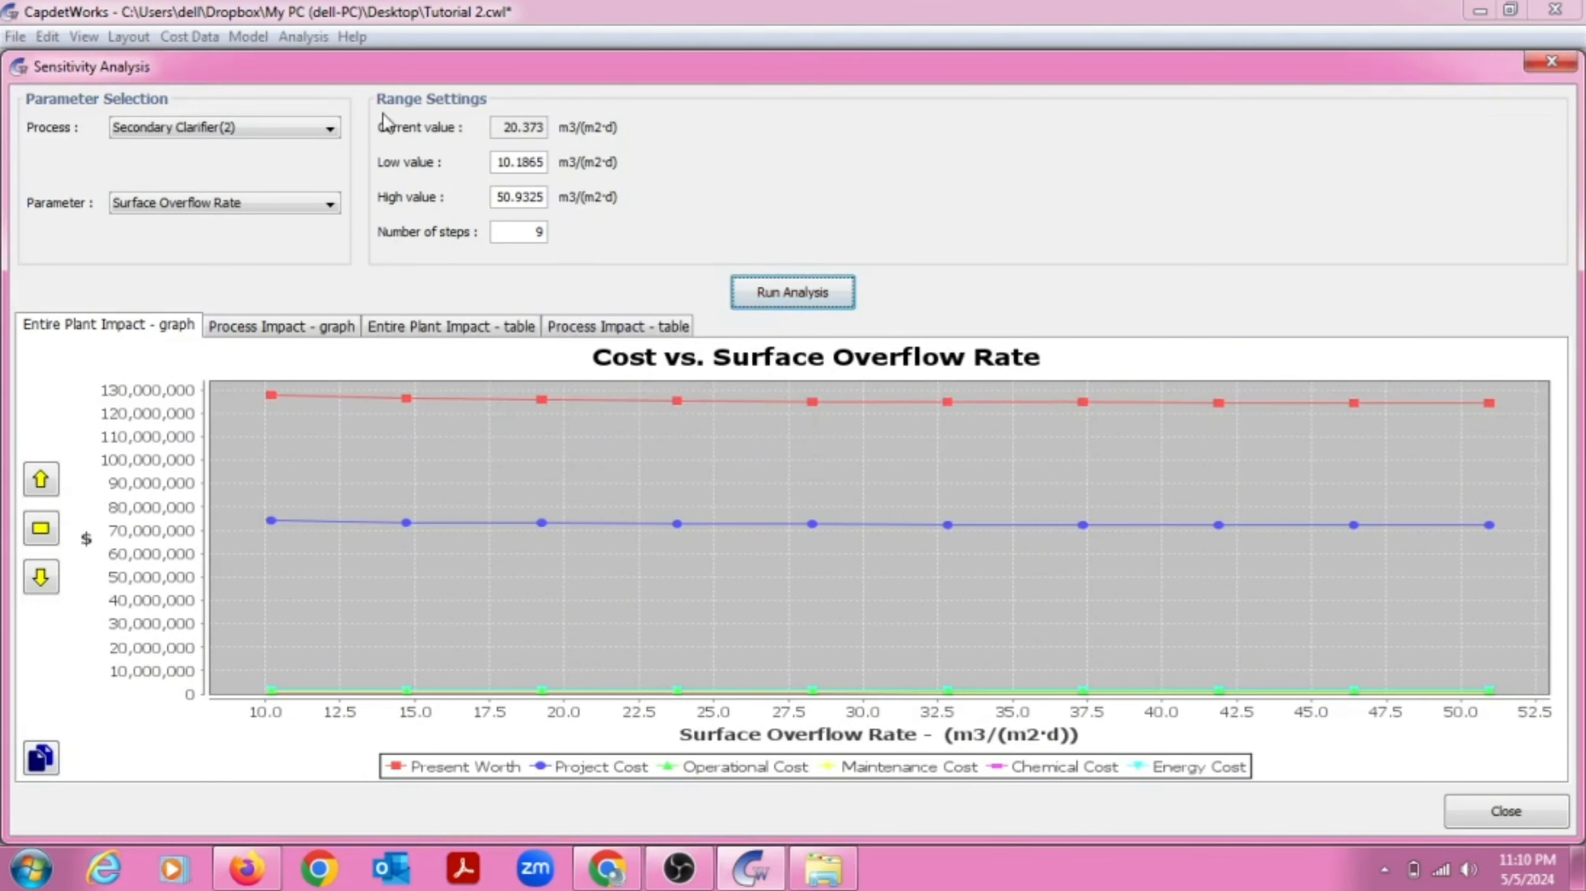
Run a sensitivity analysis on the effluent TKN of Biological Nitrogen Removal and review its plant and process impact graphs and tables
click(331, 128)
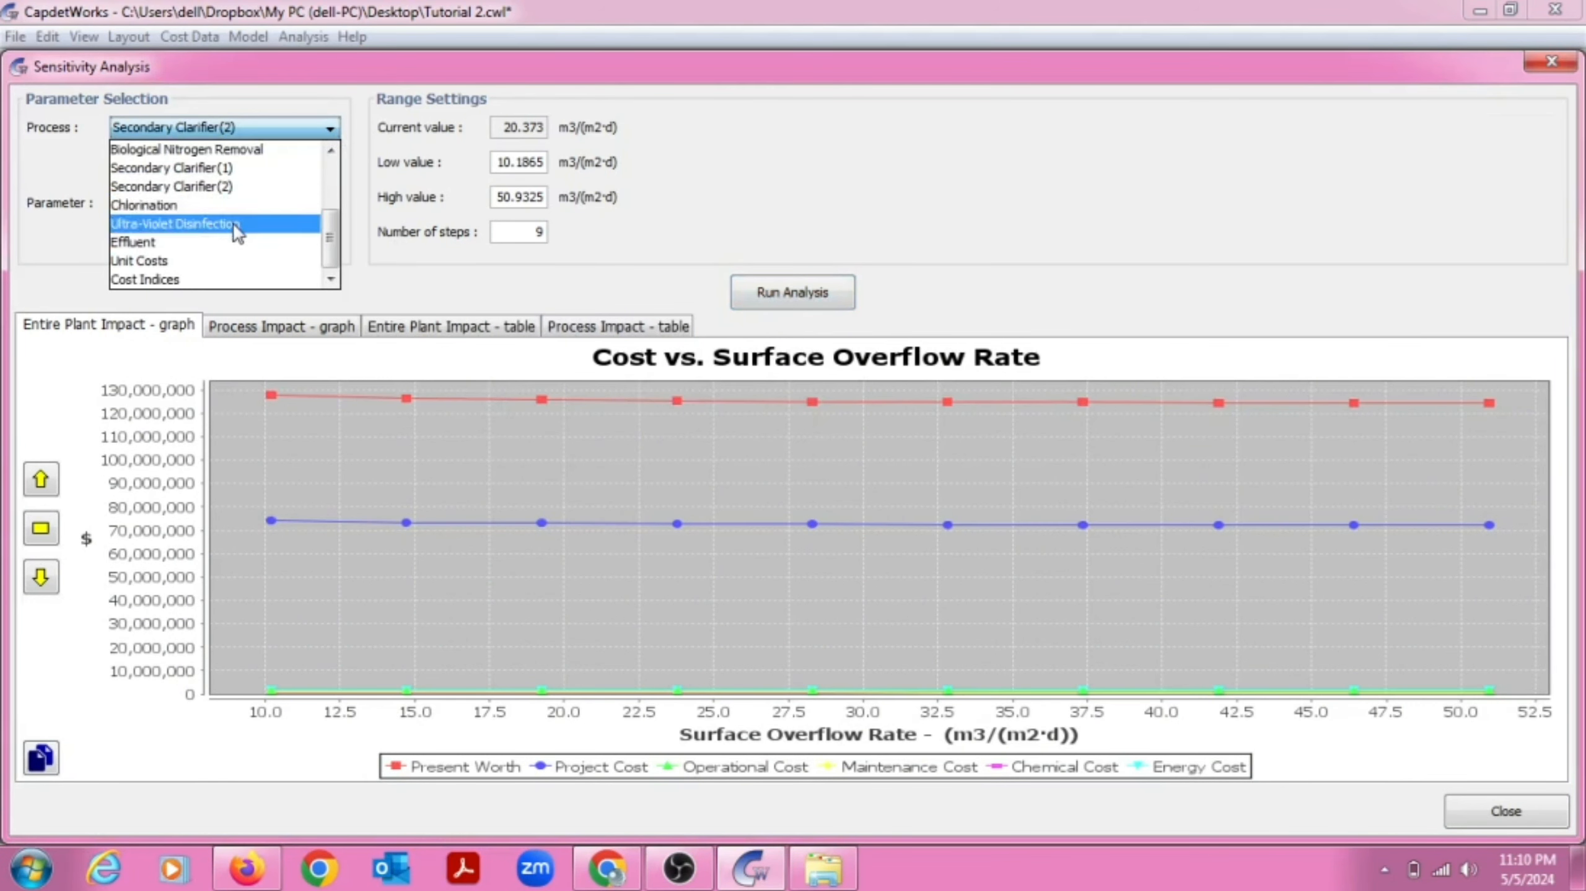
click(243, 152)
click(775, 295)
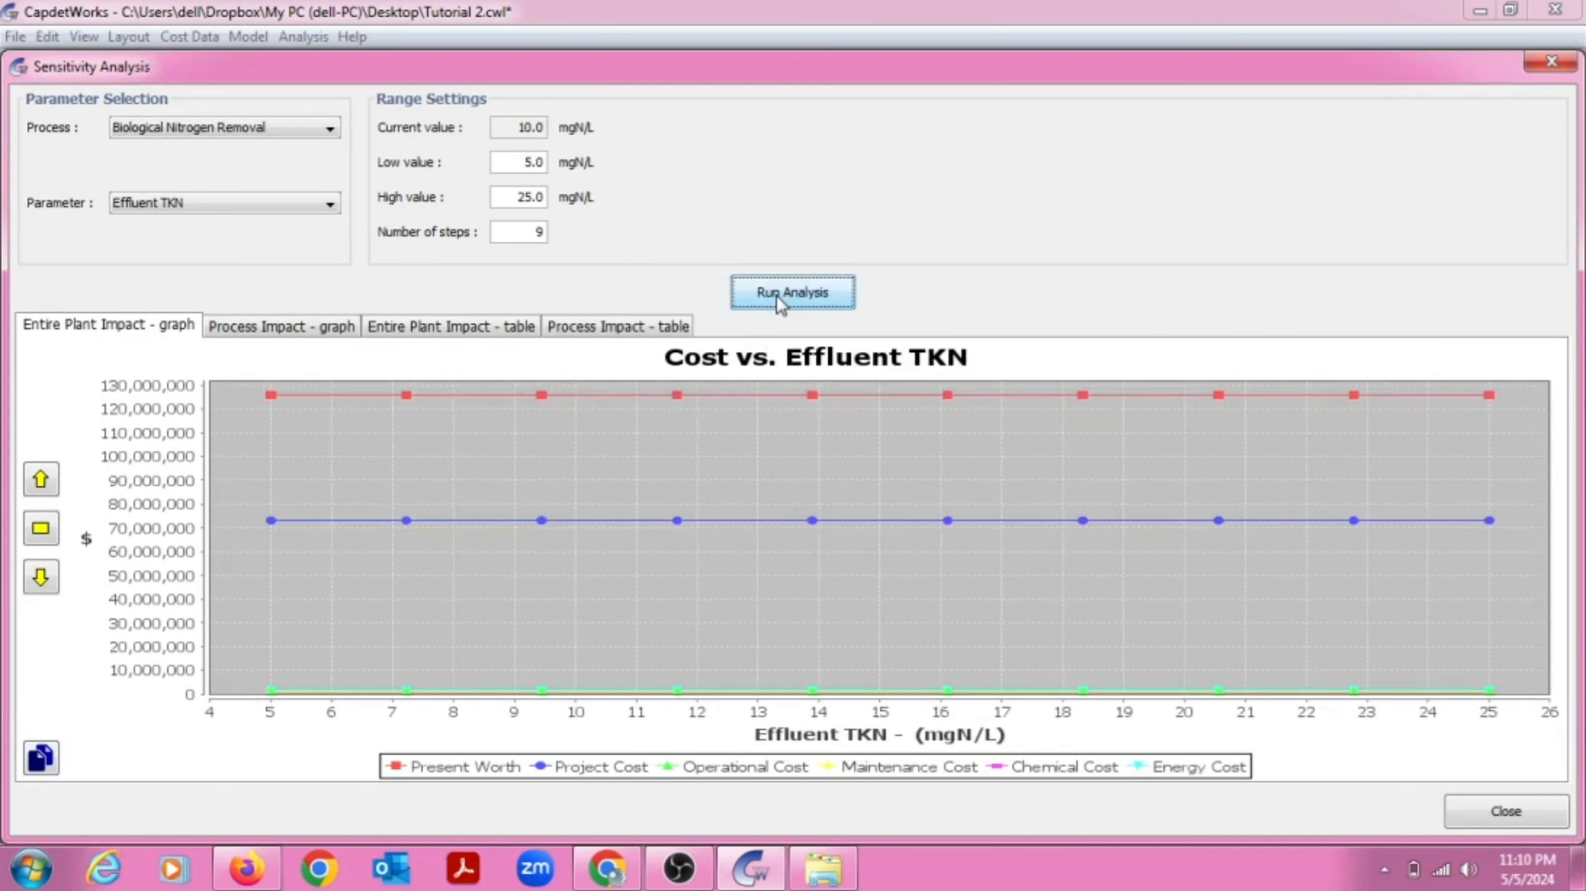
click(340, 326)
click(451, 327)
click(611, 327)
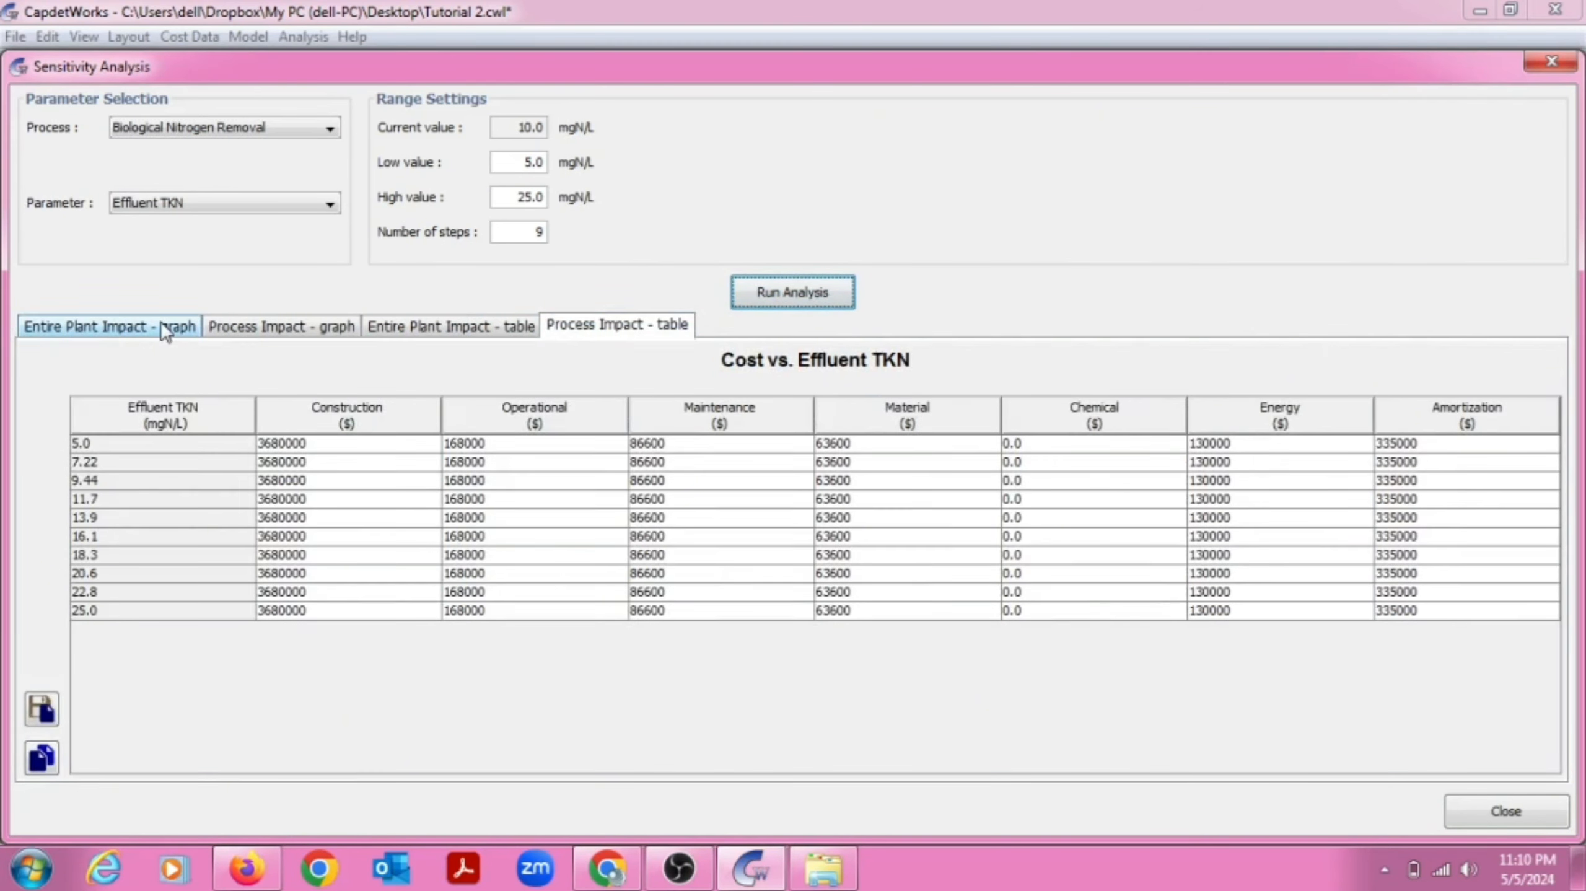
click(161, 323)
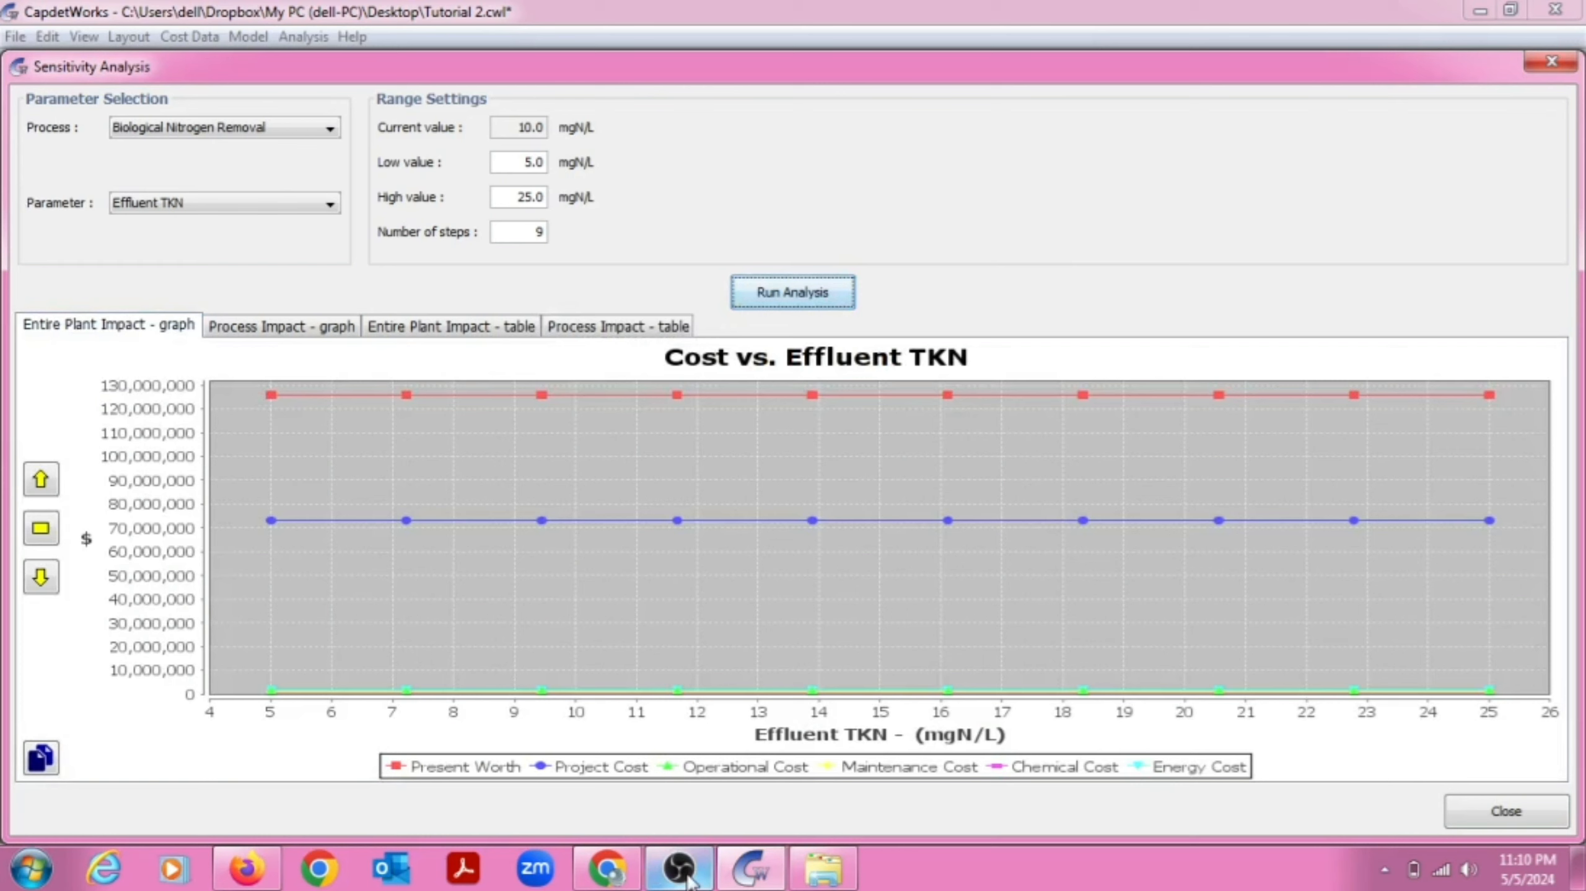